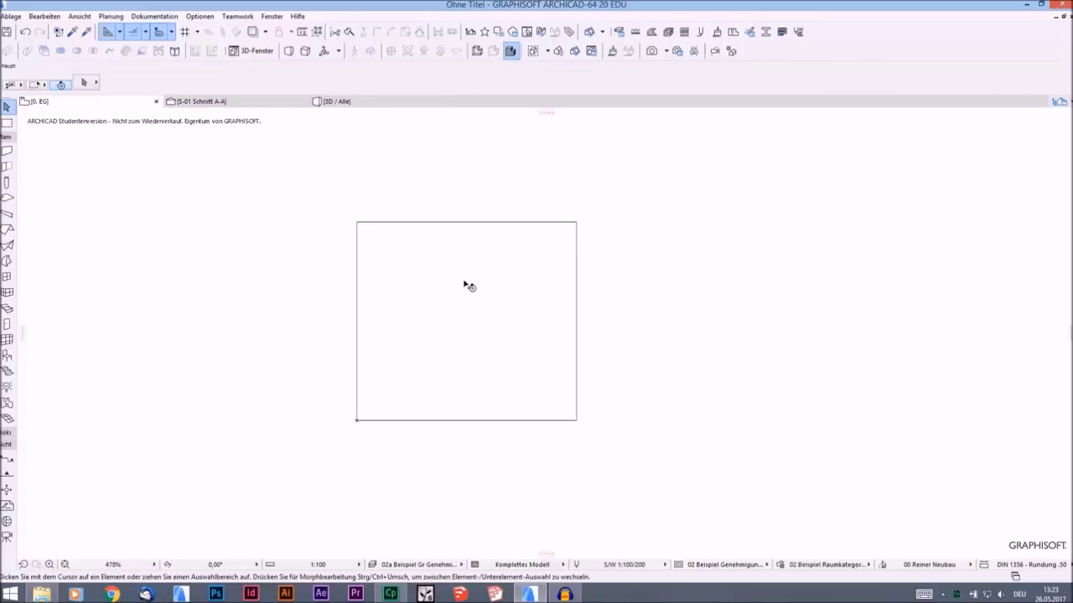
Step: Show the model in the 3D window and extrude the flat rectangular morph upward into a box
click(362, 102)
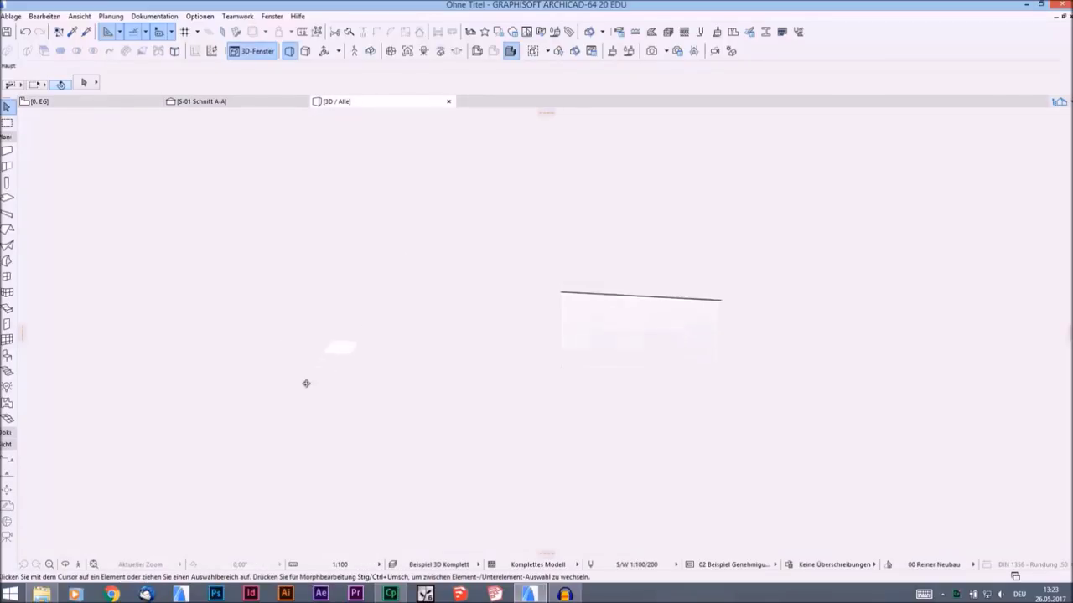
scroll(369, 364, up, 5)
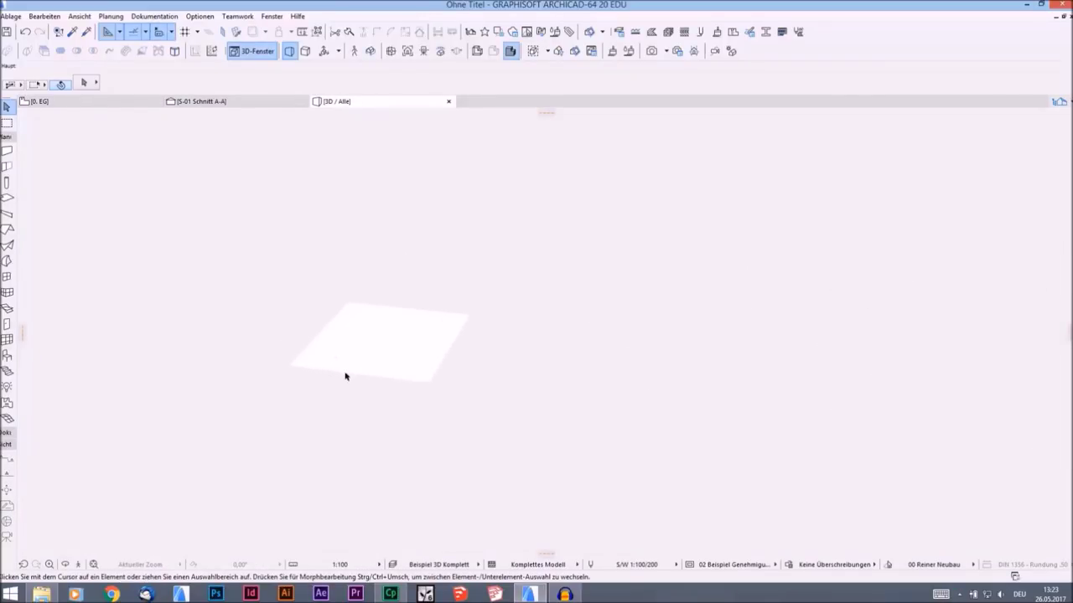
shift+middle_drag(355, 342, 458, 419)
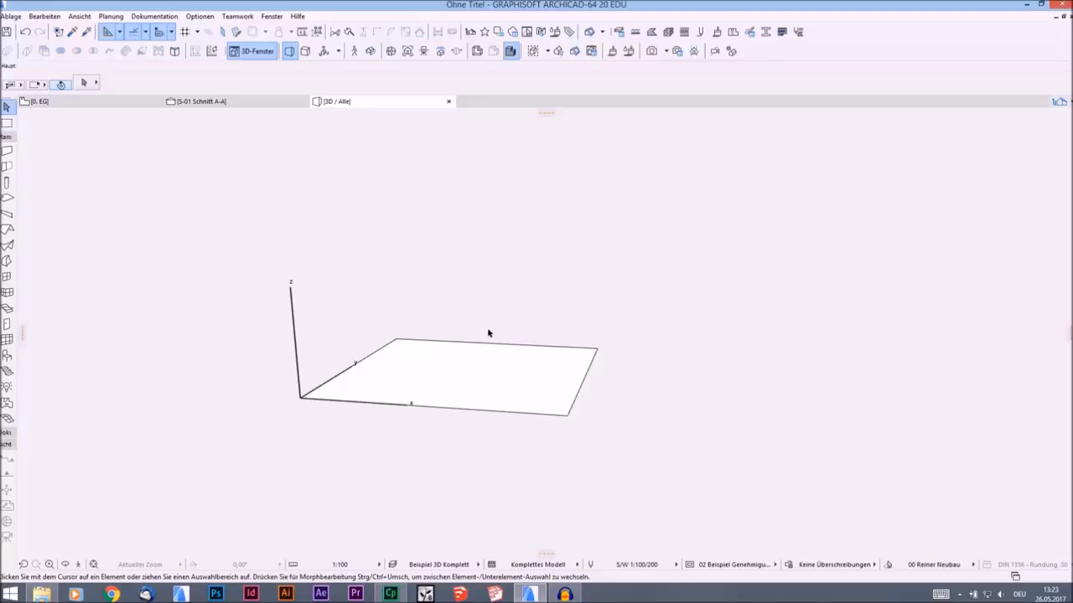
click(498, 370)
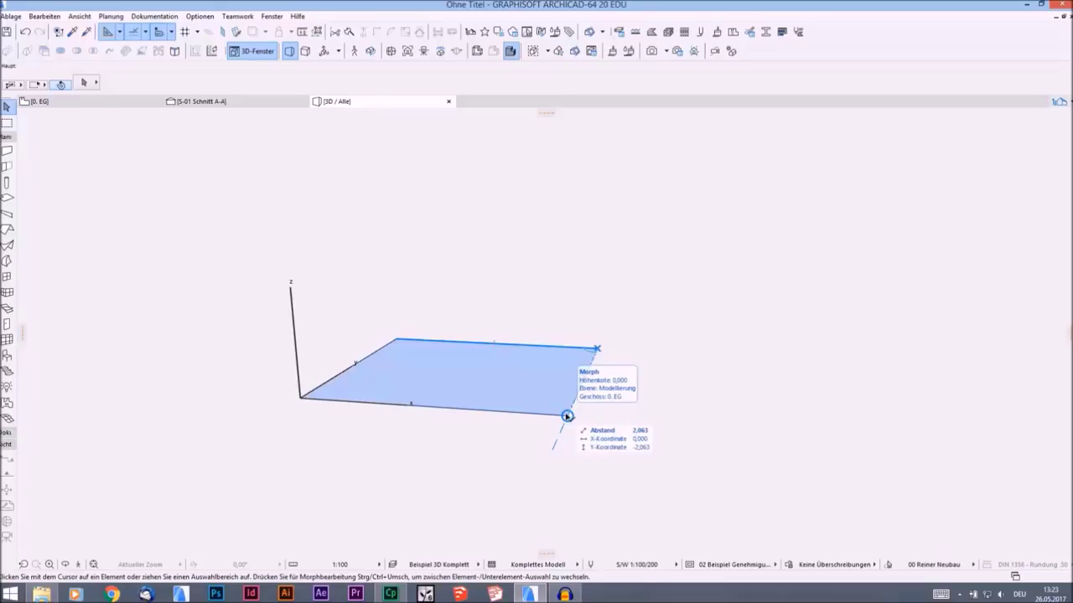
click(507, 373)
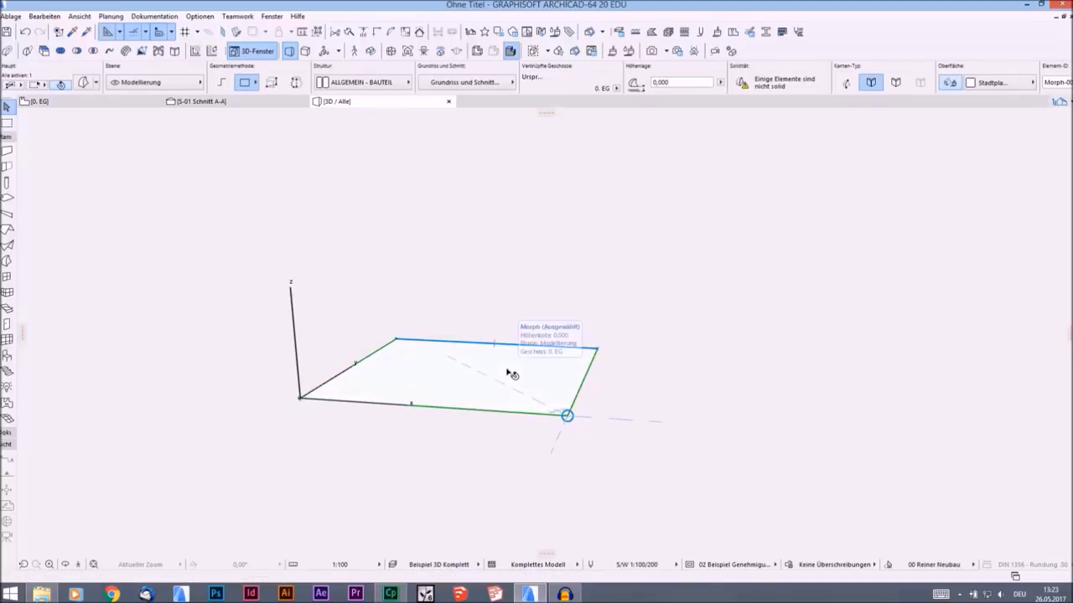
click(508, 371)
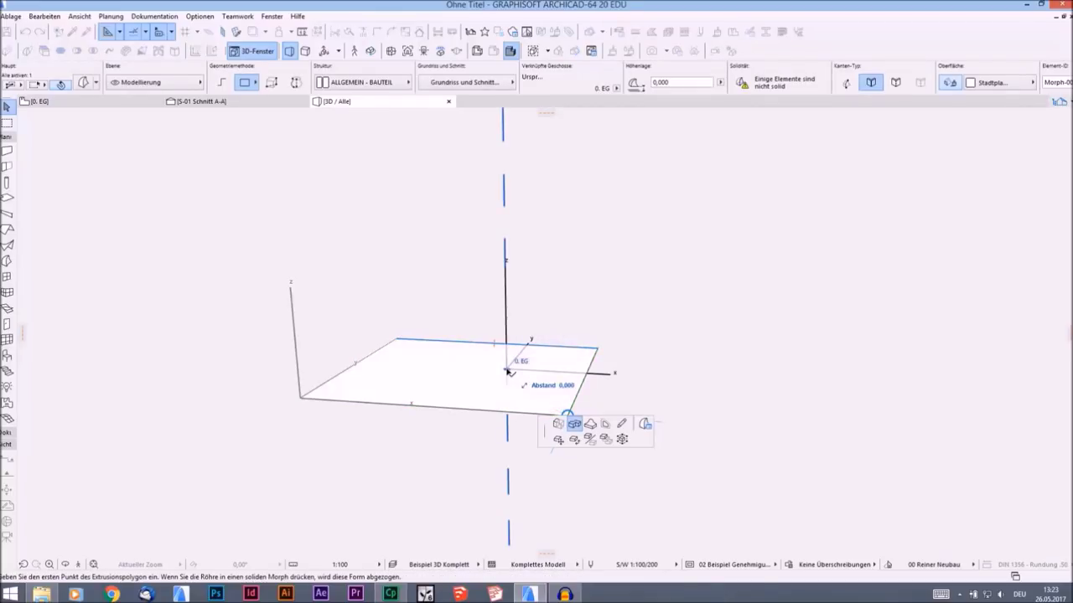
click(559, 425)
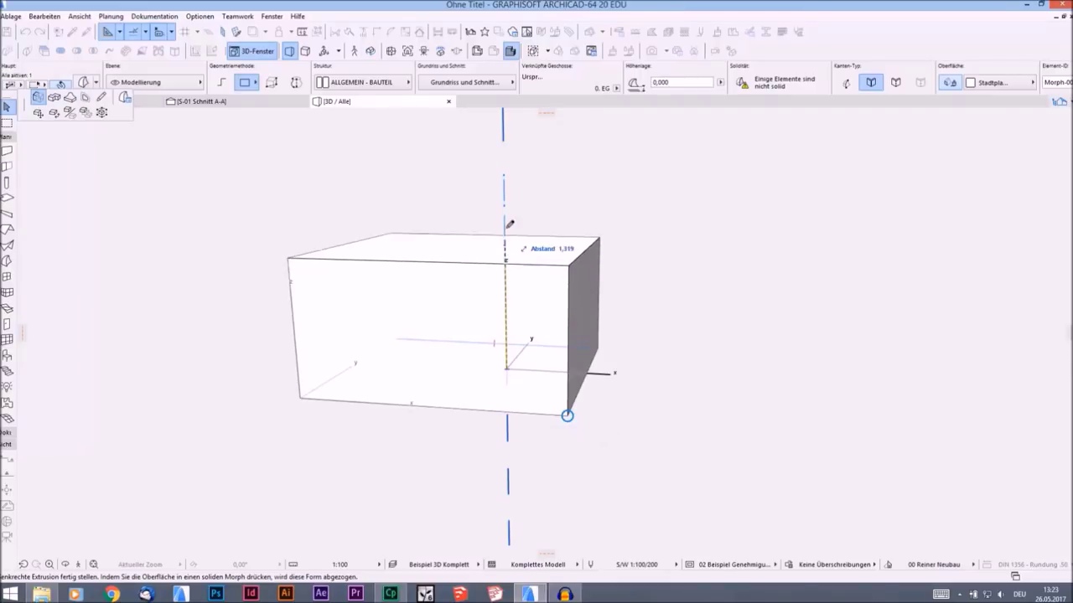
click(541, 190)
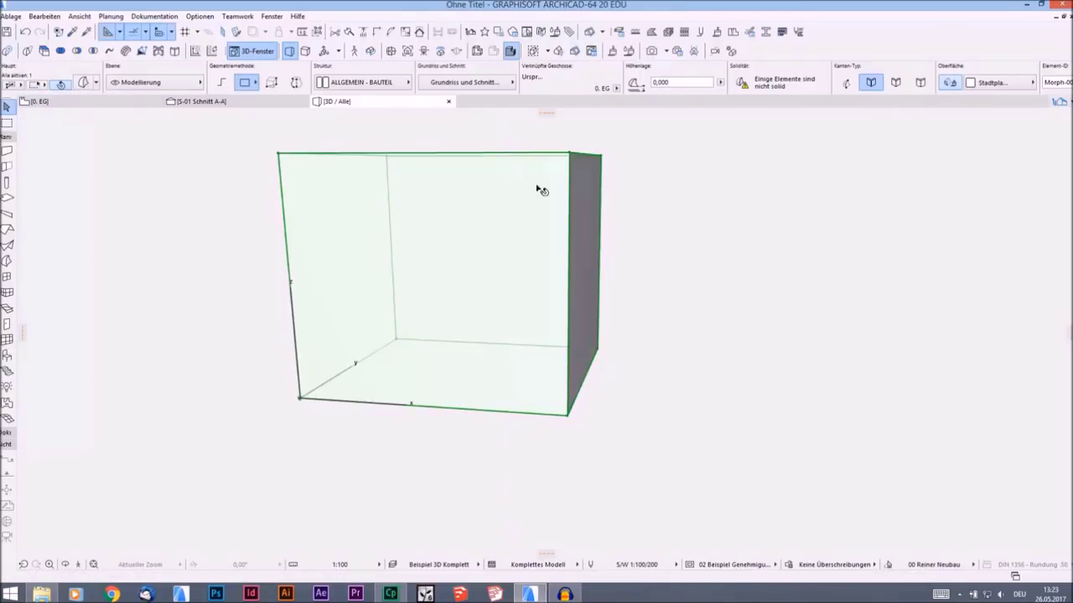
key(Escape)
Step: Round one upper corner of the box with a radius of 0,25, without applying it to all corners
scroll(506, 209, down, 1)
shift+middle_drag(506, 209, 478, 284)
scroll(500, 250, down, 1)
scroll(430, 335, up, 5)
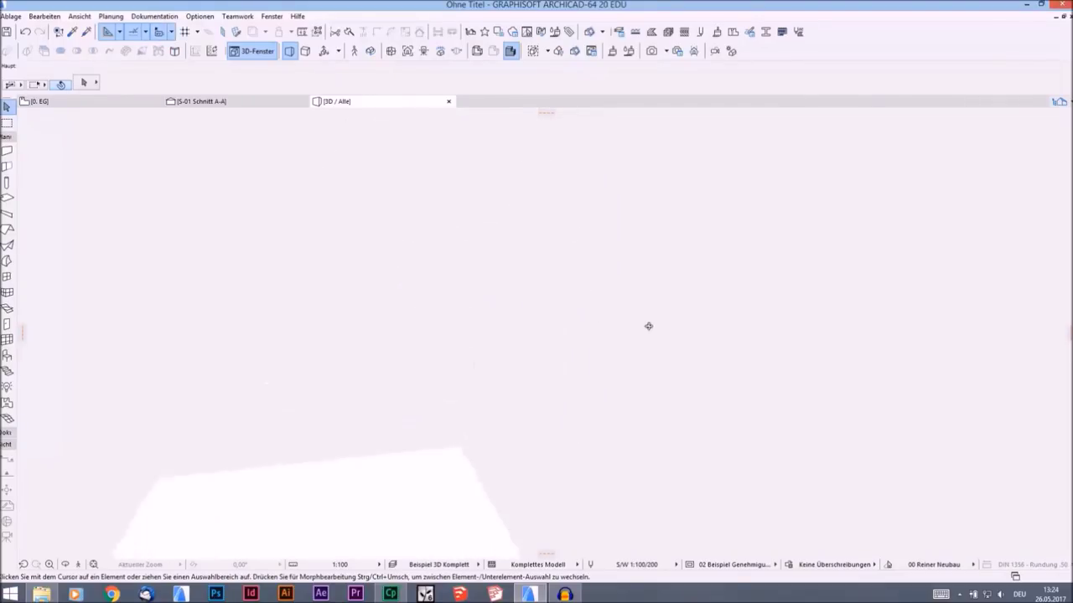
scroll(434, 363, down, 5)
shift+middle_drag(505, 210, 486, 310)
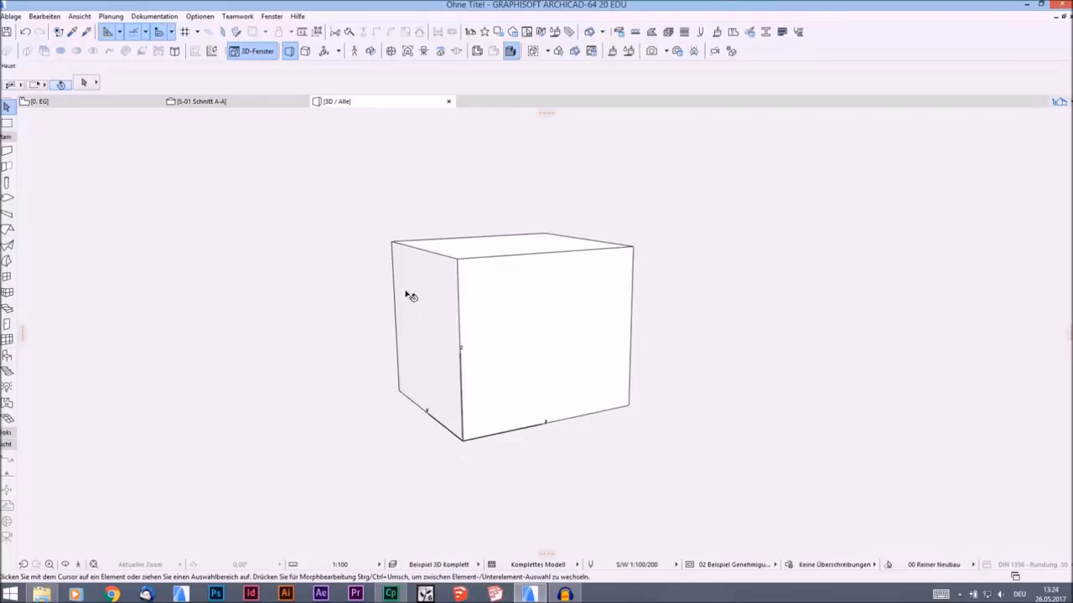
click(394, 245)
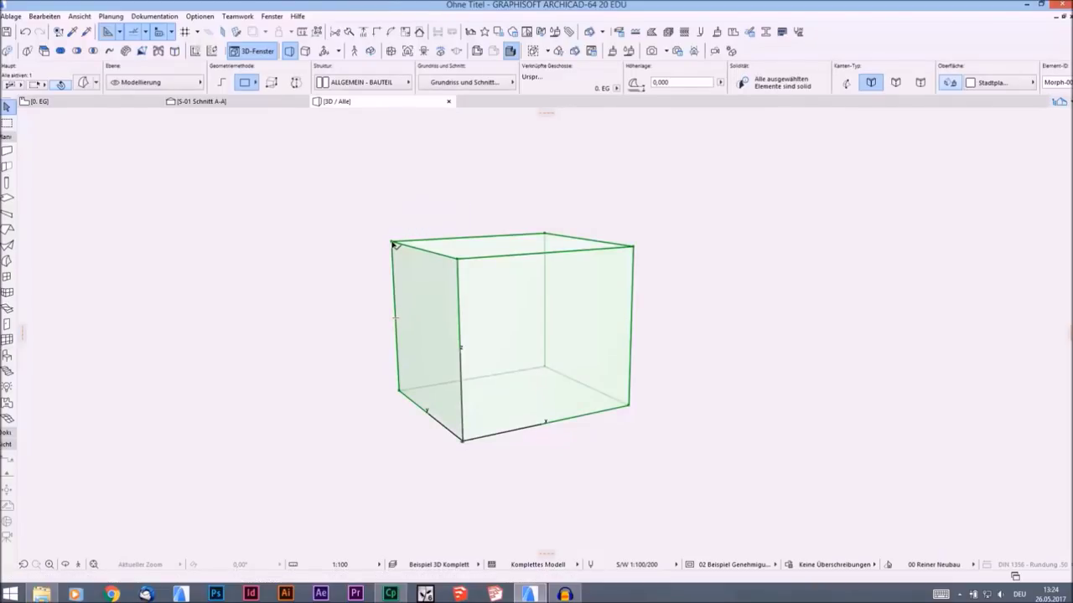
click(395, 239)
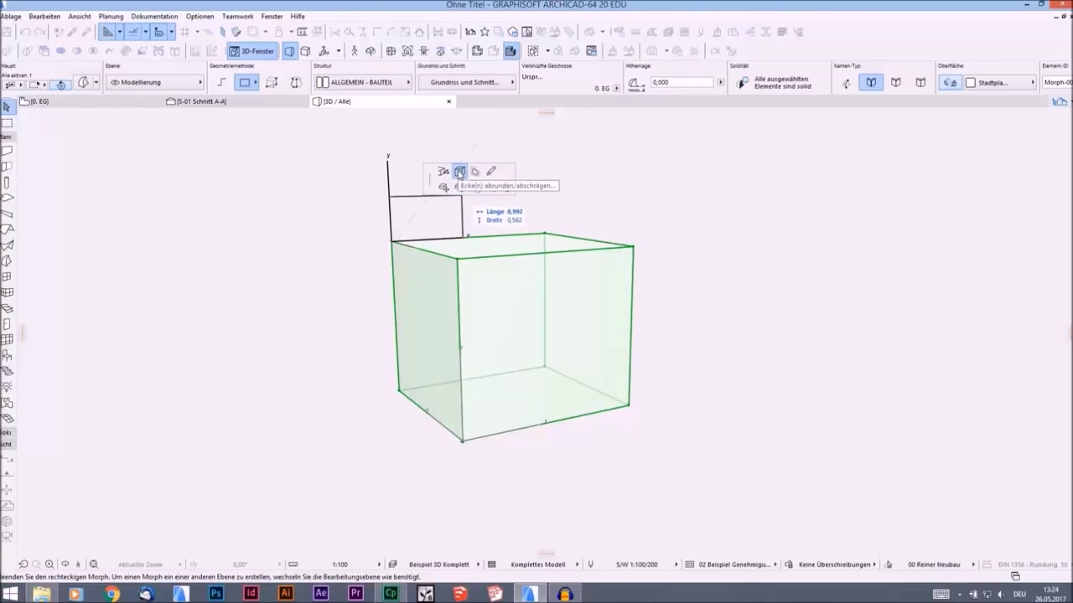
click(459, 171)
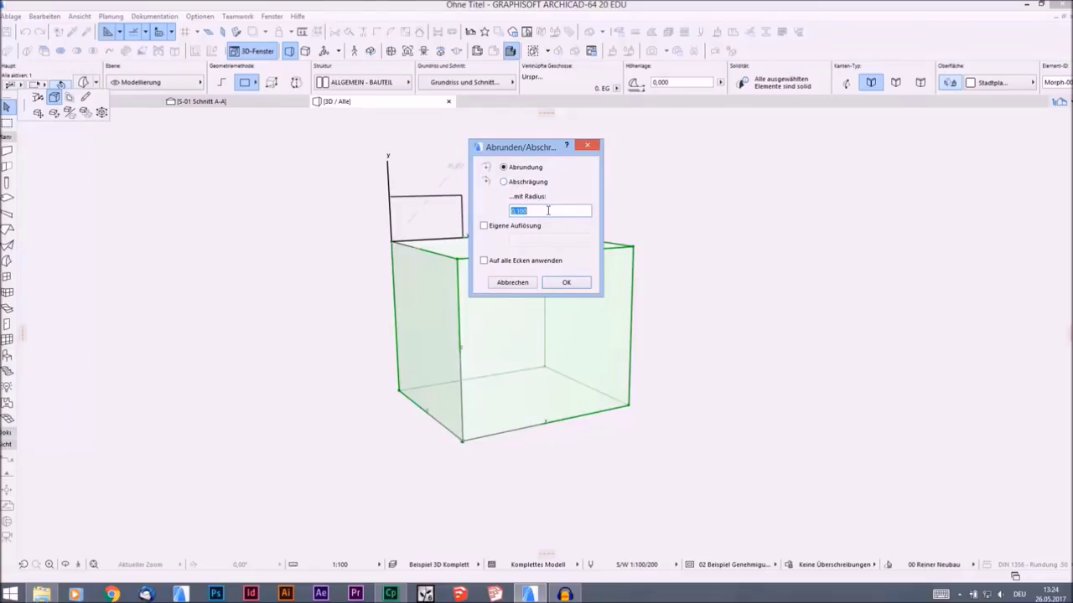
text(0,25)
key(Return)
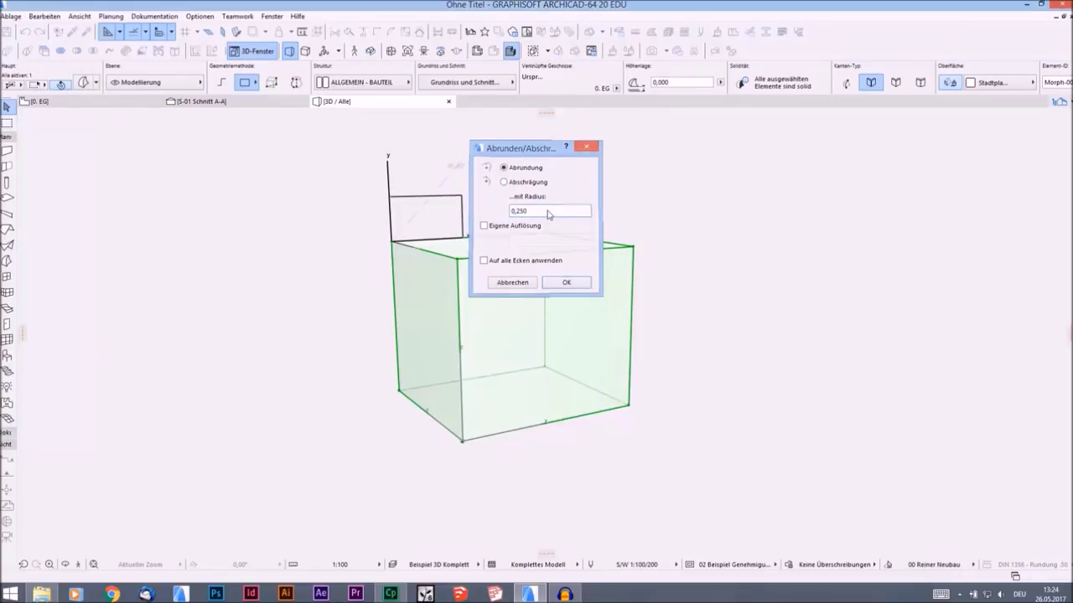
shift+middle_drag(345, 240, 615, 267)
key(Escape)
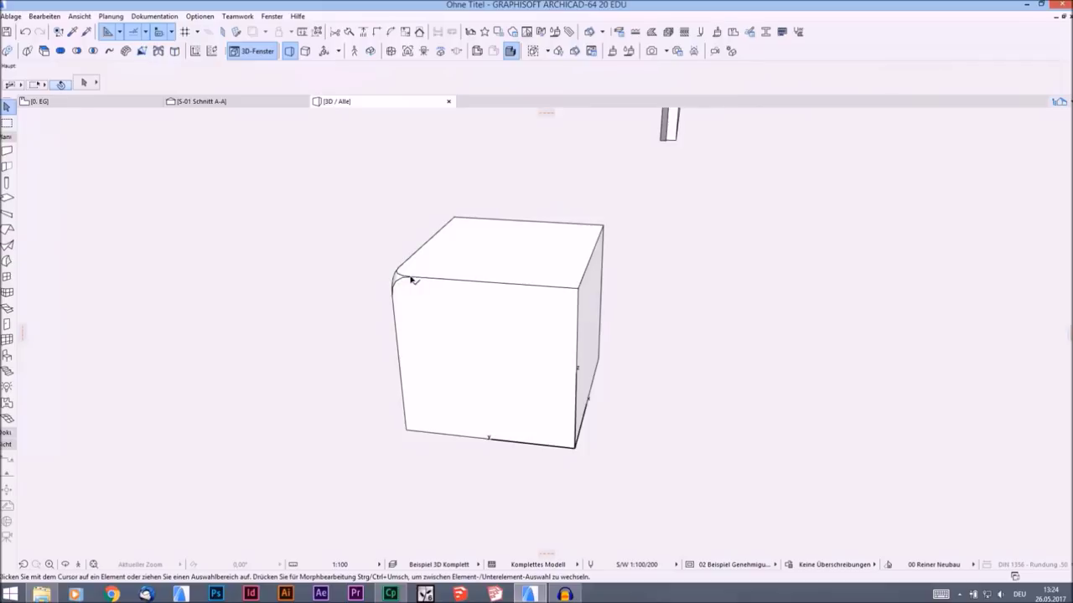
Step: Curve the box's upper edge beside the rounded corner into a shallow upward arc
scroll(384, 277, up, 3)
scroll(467, 283, down, 2)
middle_drag(467, 283, 388, 276)
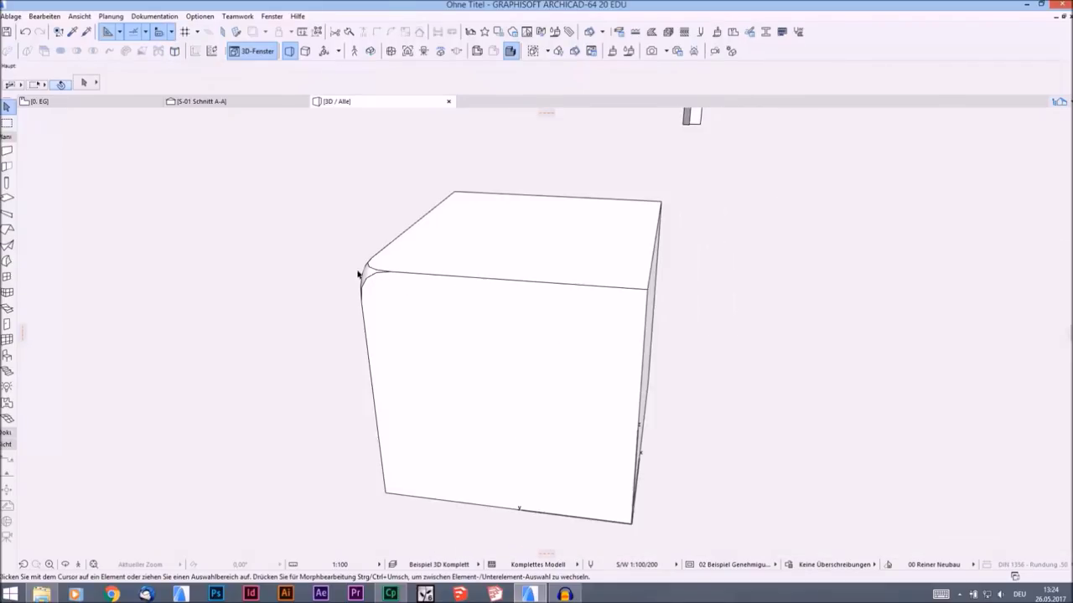
click(476, 356)
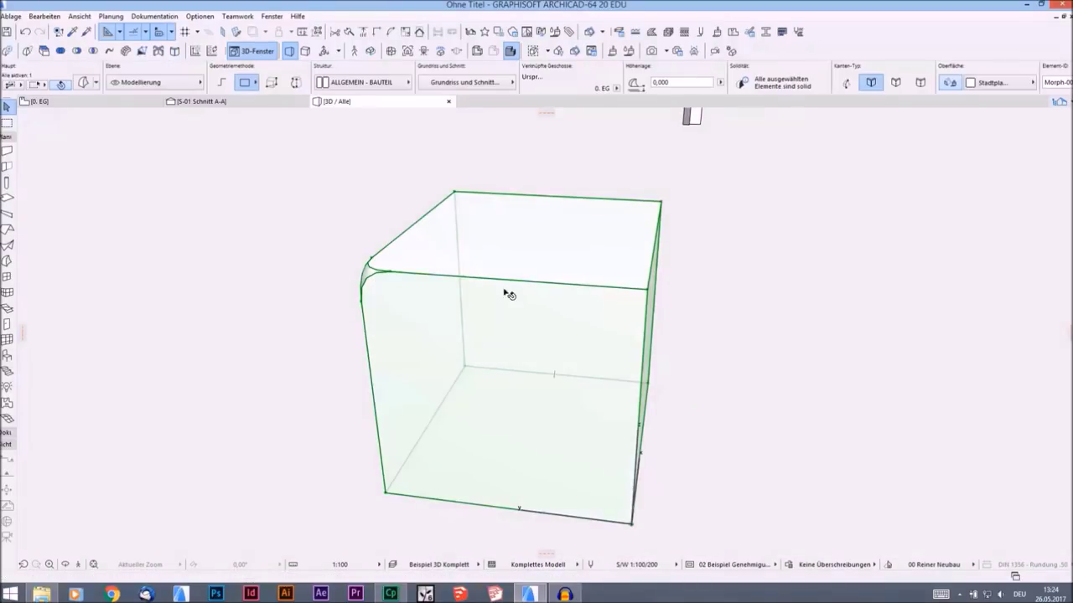
key(Escape)
click(502, 285)
click(502, 285)
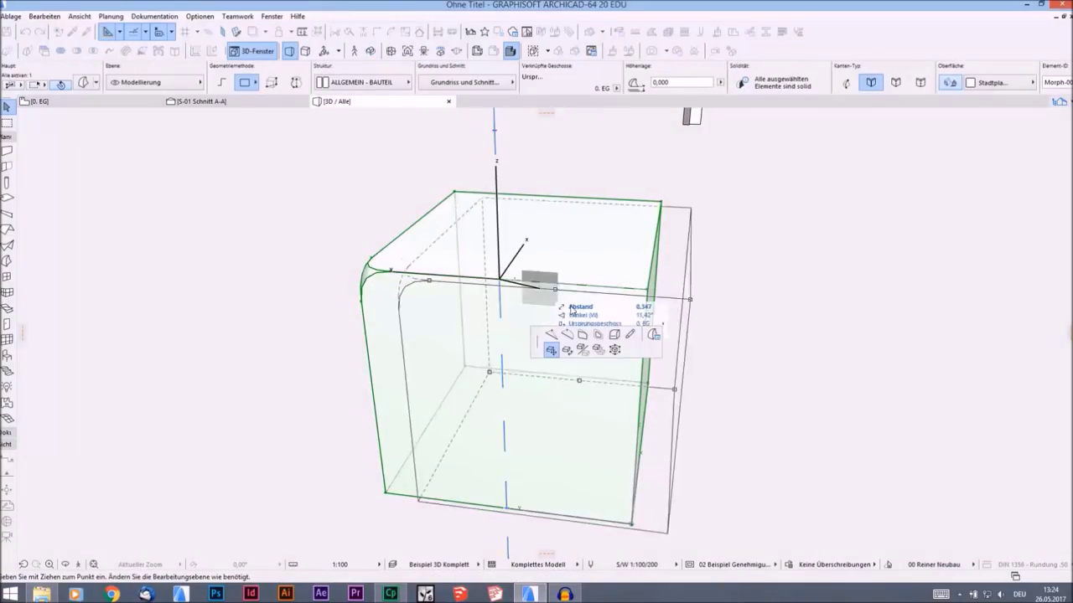
click(566, 334)
click(503, 264)
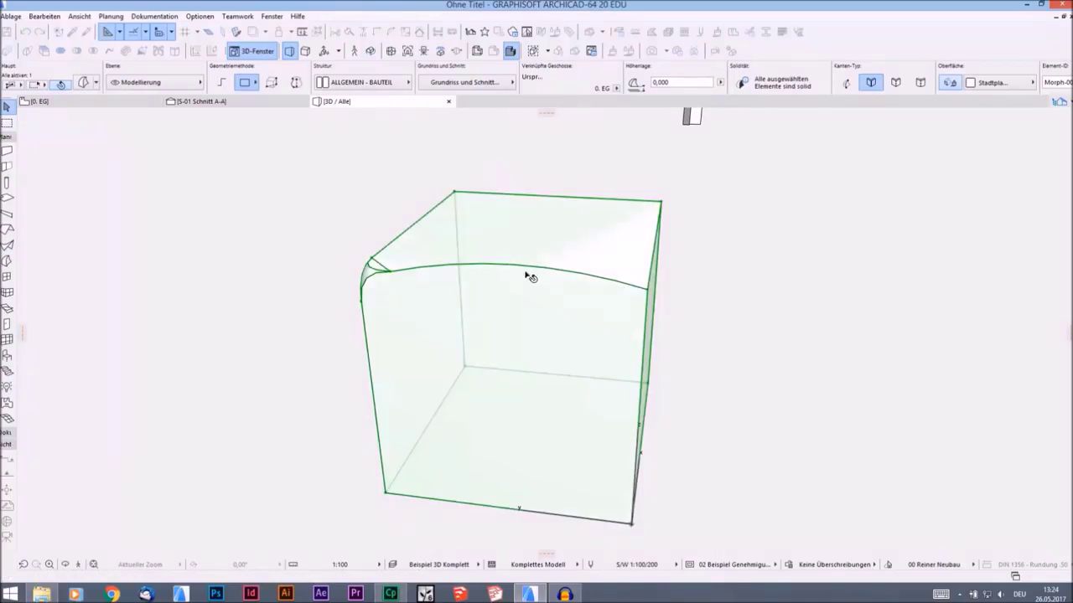
key(Escape)
Step: Draw a small rectangle on the box's side face below the curved edge
shift+middle_drag(629, 319, 331, 298)
scroll(637, 364, up, 2)
scroll(637, 363, down, 1)
shift+middle_drag(637, 362, 581, 332)
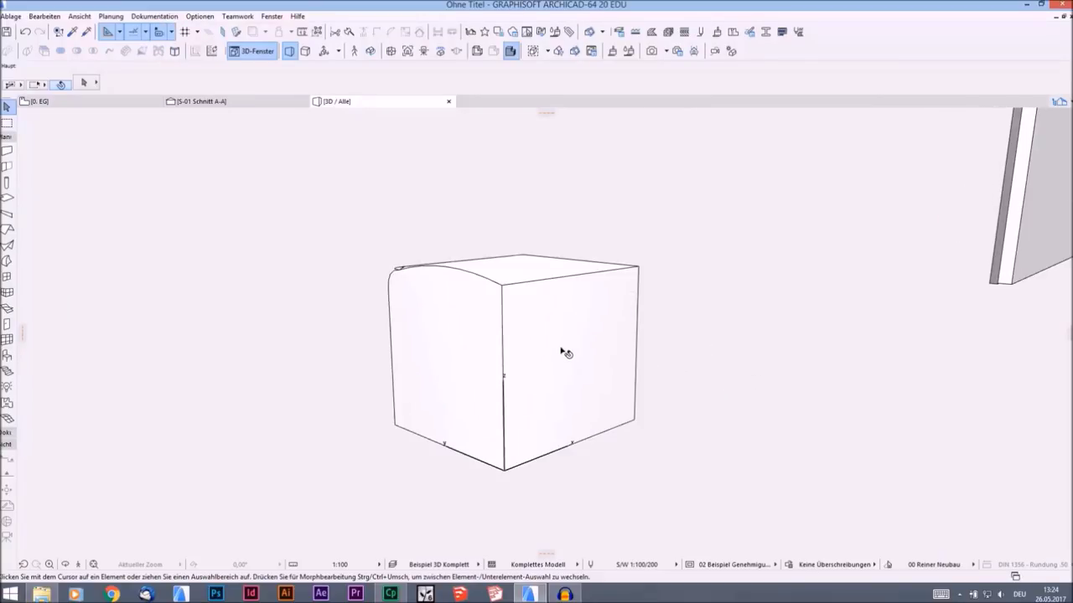
click(443, 340)
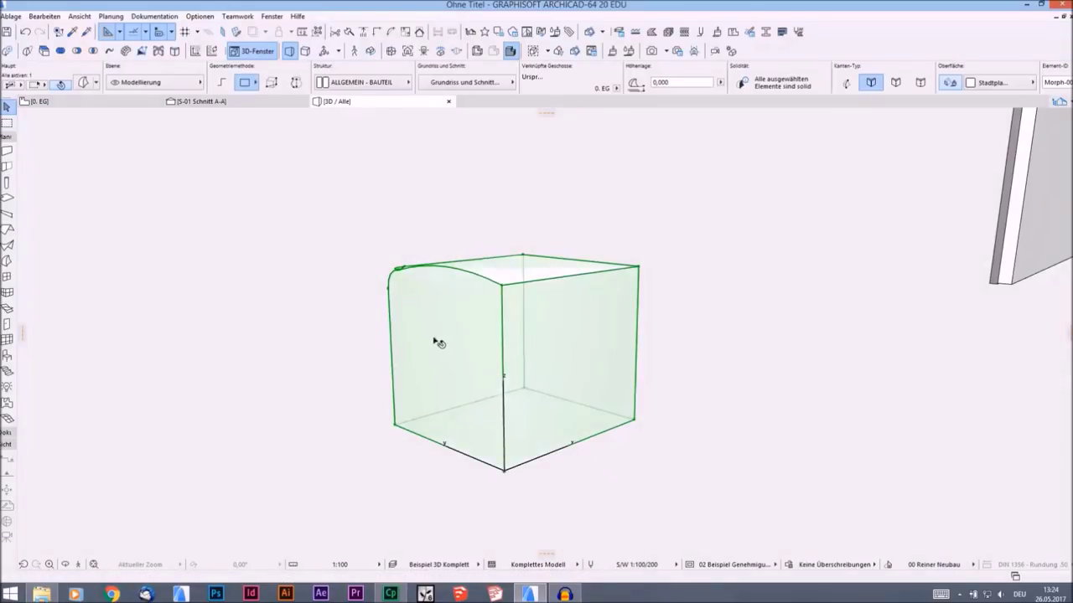
click(437, 341)
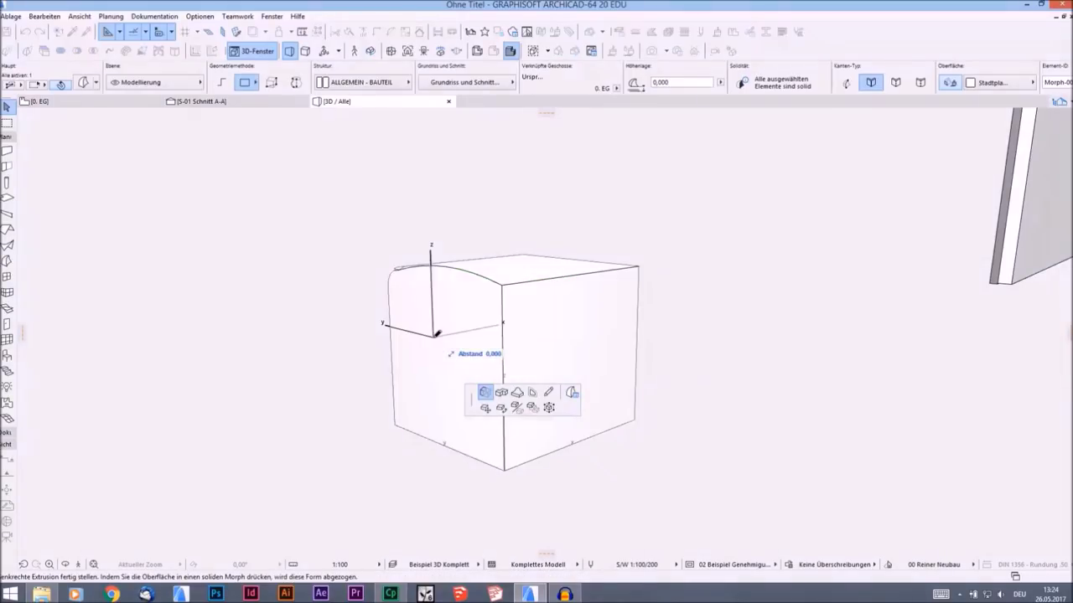
click(549, 392)
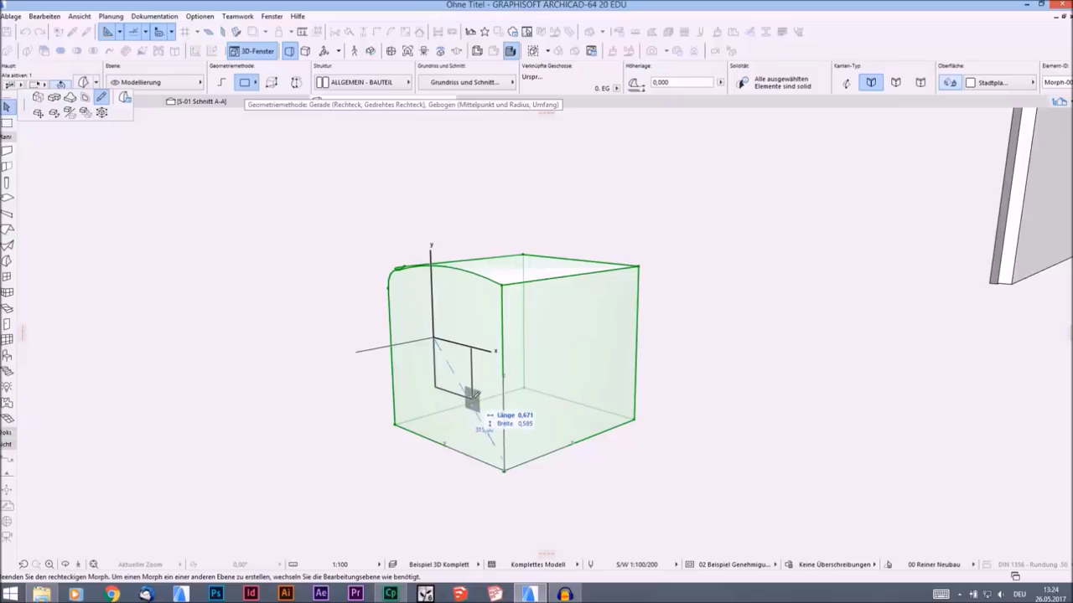
click(481, 410)
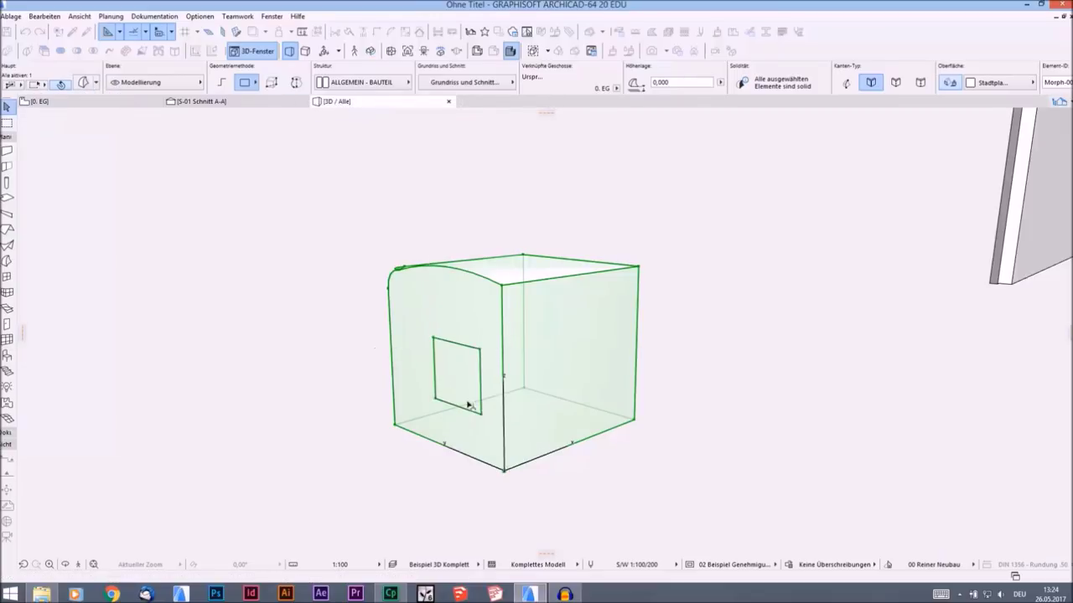
Step: Extrude the small rectangle outward from the side face by about 1,37
scroll(468, 380, up, 2)
click(456, 360)
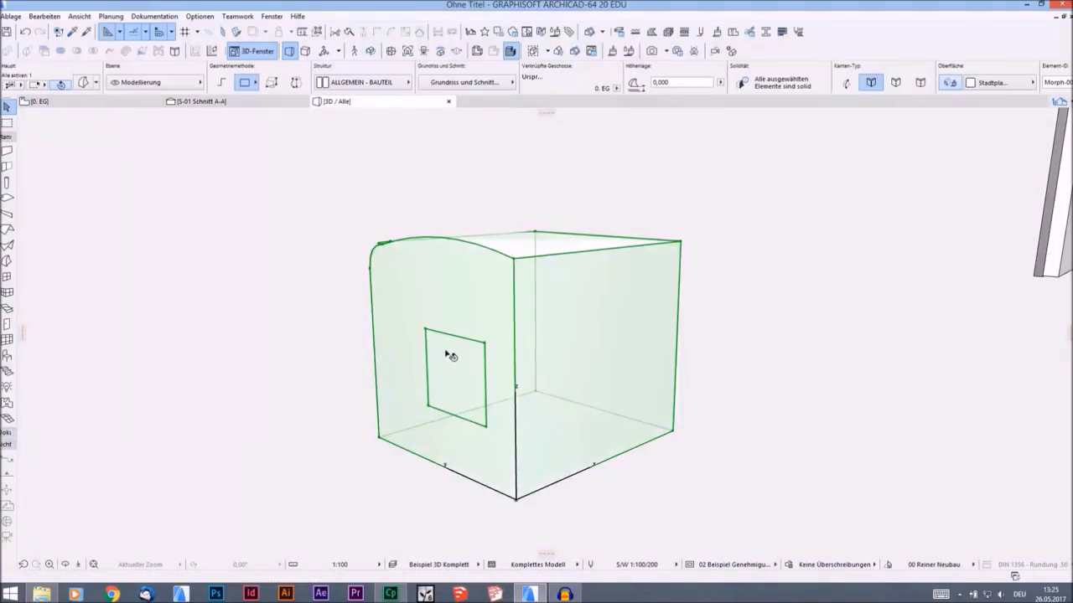
click(444, 361)
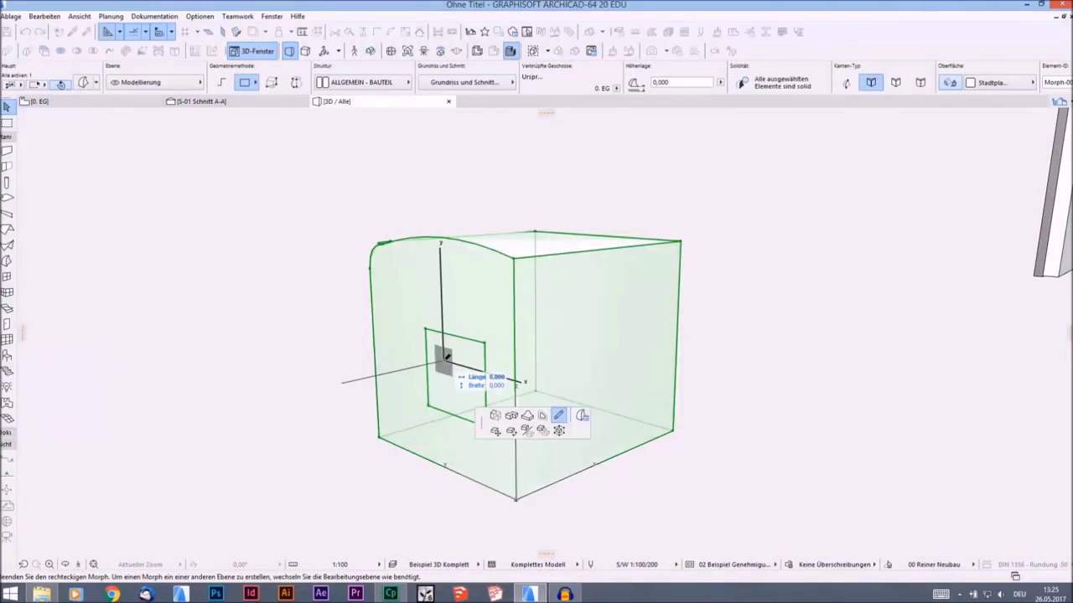
click(495, 414)
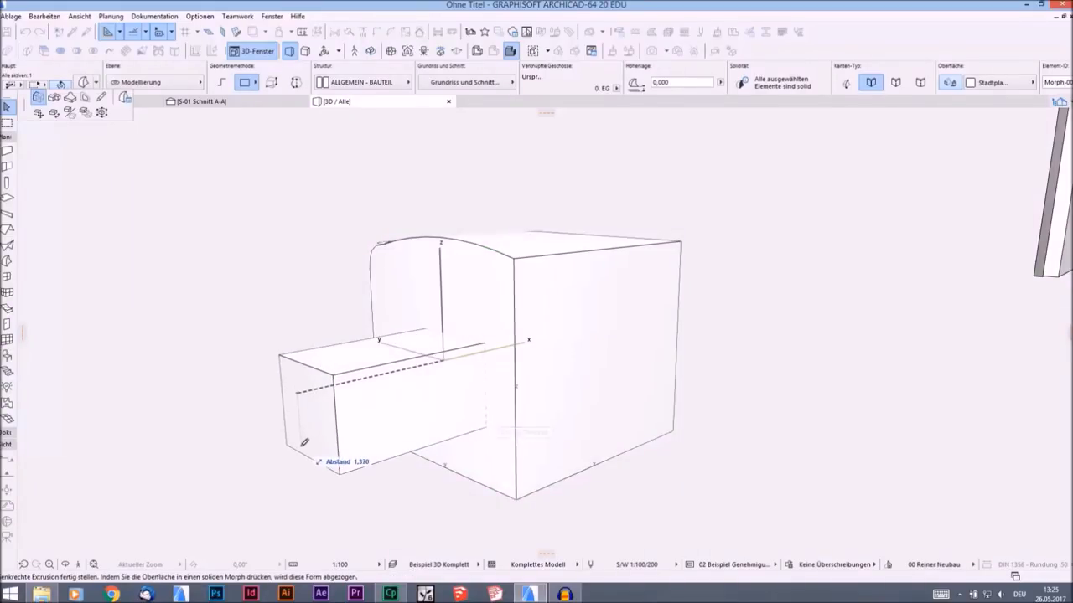
click(304, 441)
key(Escape)
Step: Examine the box and its protruding block from several angles
shift+middle_drag(403, 448, 536, 401)
scroll(579, 302, down, 2)
scroll(376, 373, down, 4)
scroll(352, 378, up, 2)
scroll(352, 378, down, 5)
shift+middle_drag(589, 230, 523, 369)
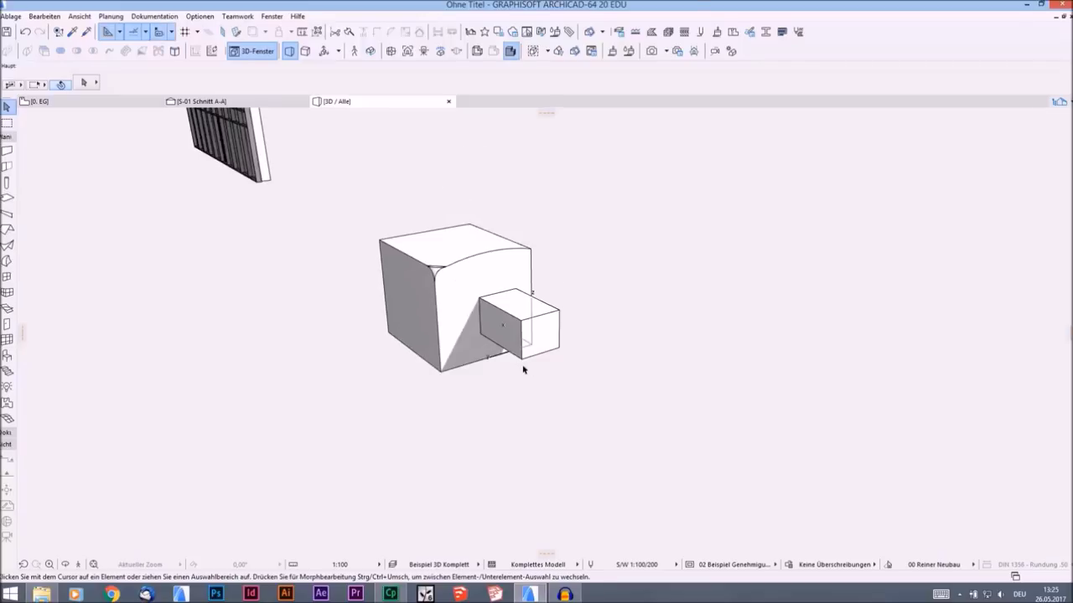
shift+middle_drag(431, 249, 489, 327)
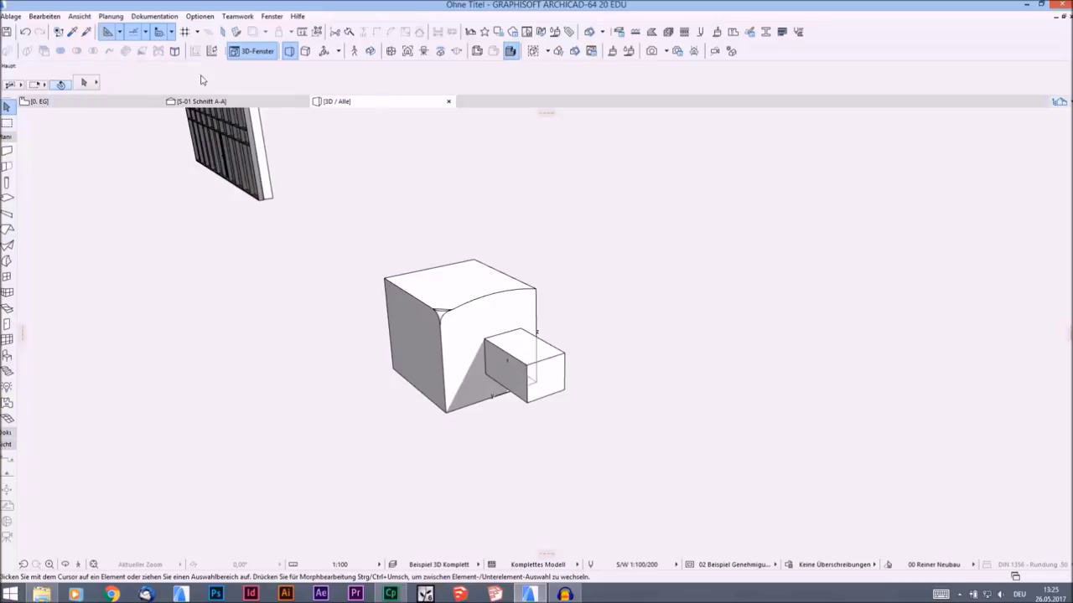
Step: Check Morph in the list of available toolbars, and float the Morph toolbar before docking it back among the others
click(273, 16)
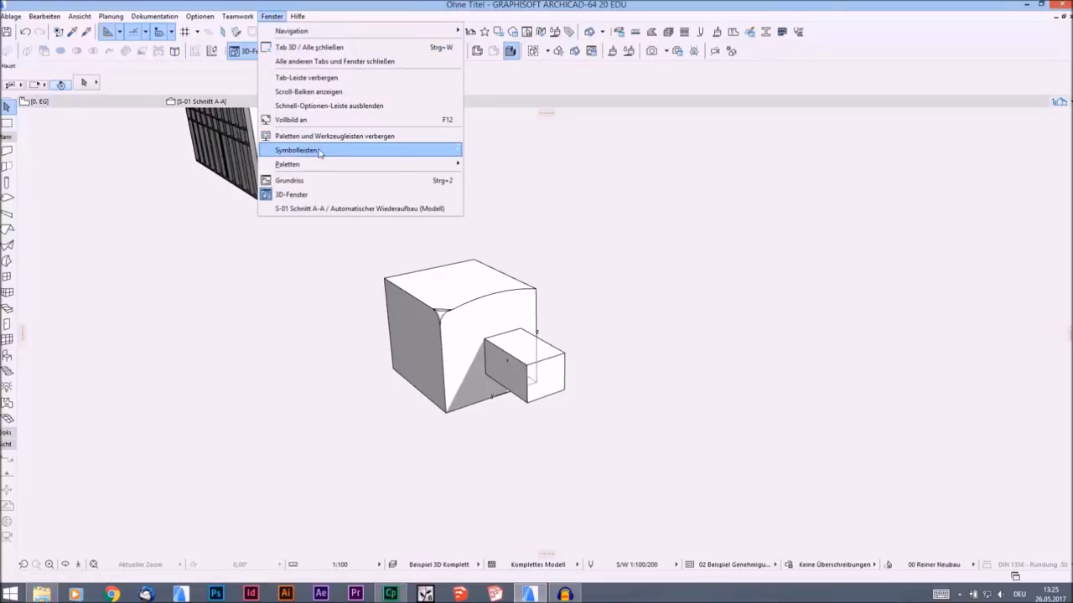
mouse_move(319, 152)
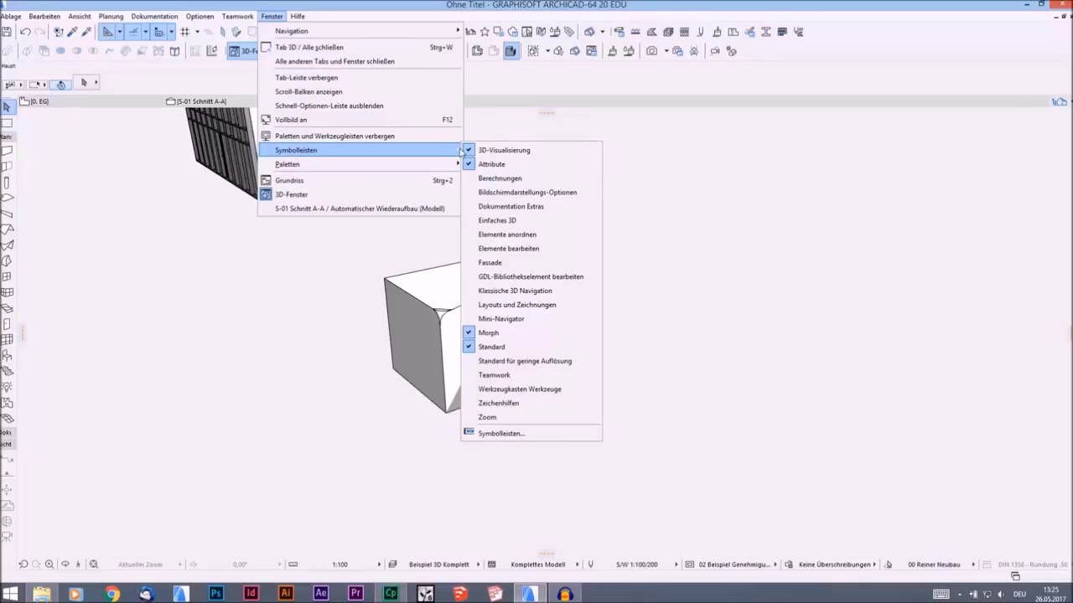
click(490, 333)
drag(19, 50, 93, 257)
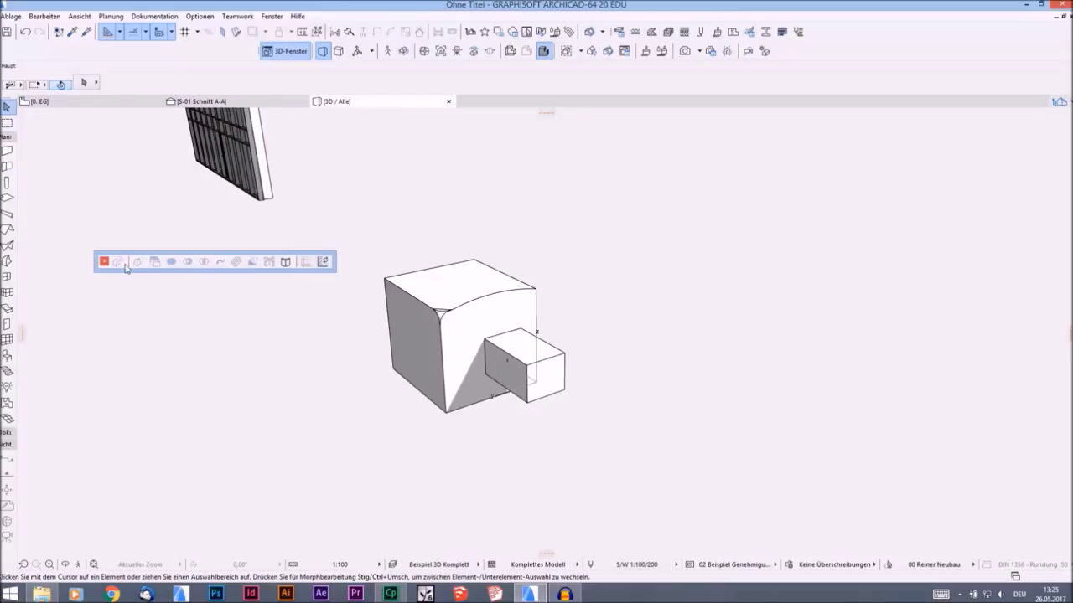
drag(98, 262, 79, 147)
drag(98, 262, 19, 52)
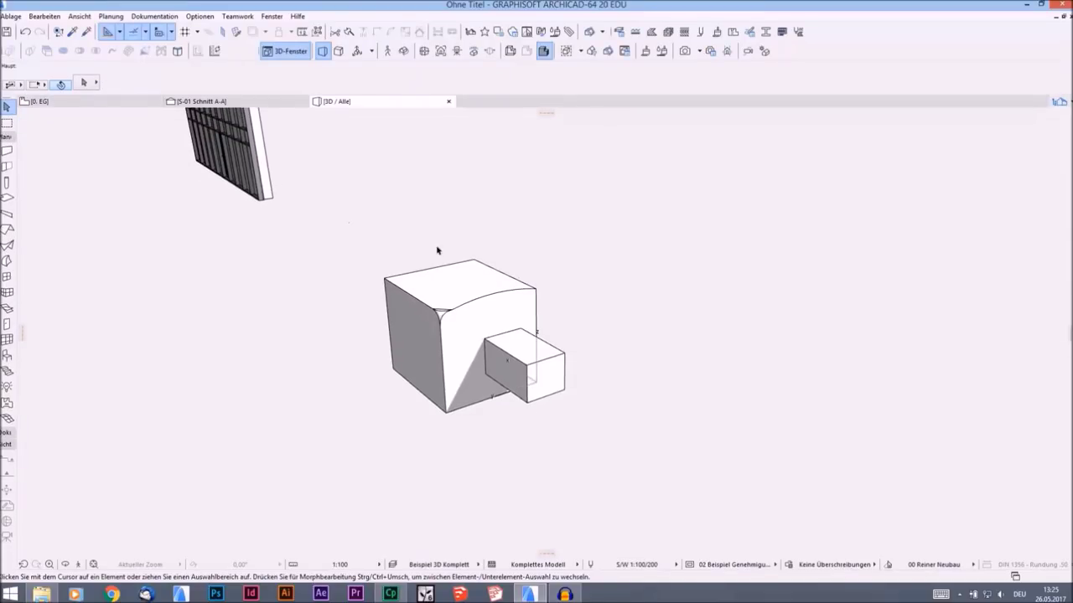
Step: Draw a rectangular morph about 2,4 by 2,1 beside the first box and extrude it upward into a second box
middle_drag(437, 250, 294, 233)
click(7, 261)
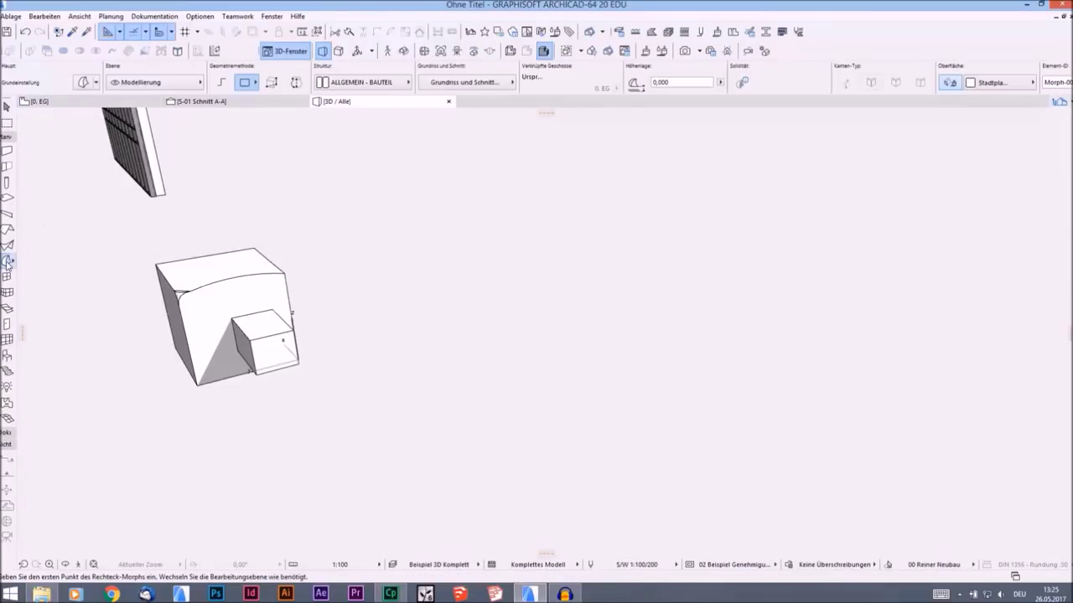
click(355, 365)
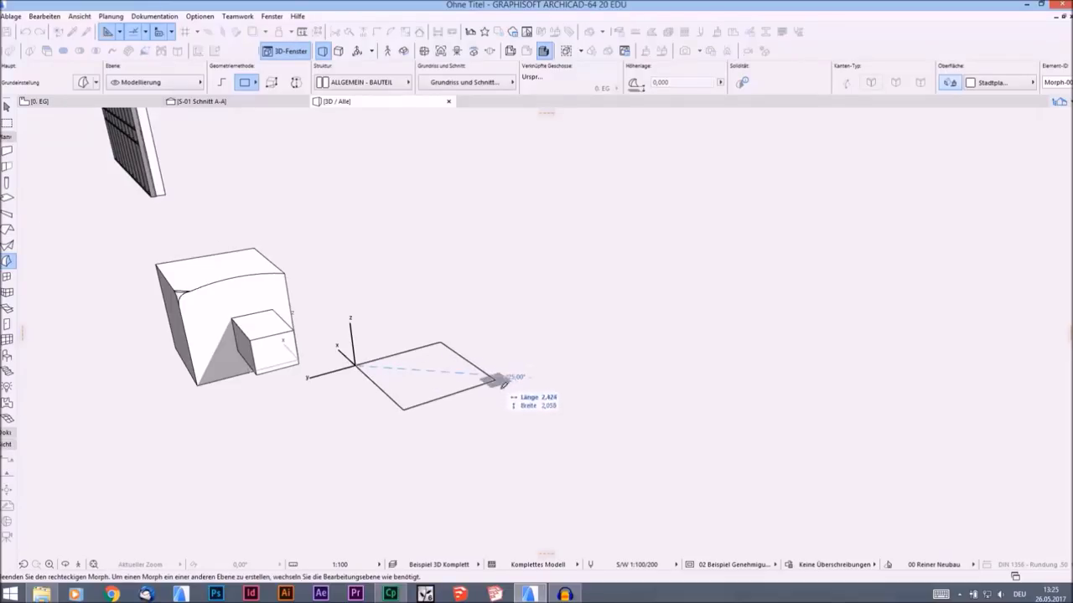
click(497, 381)
click(434, 371)
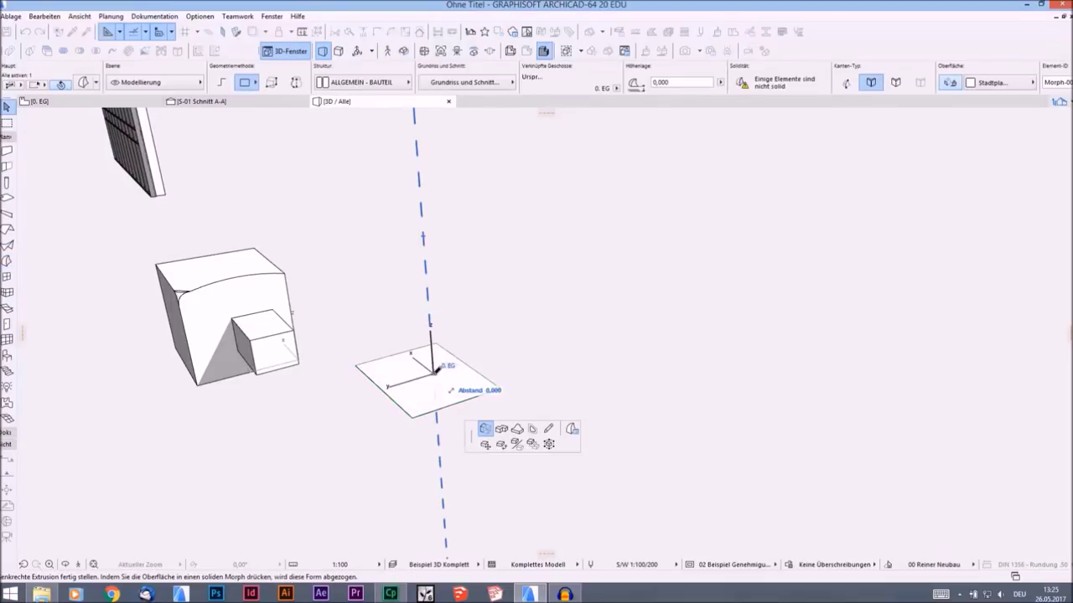
click(424, 295)
click(324, 272)
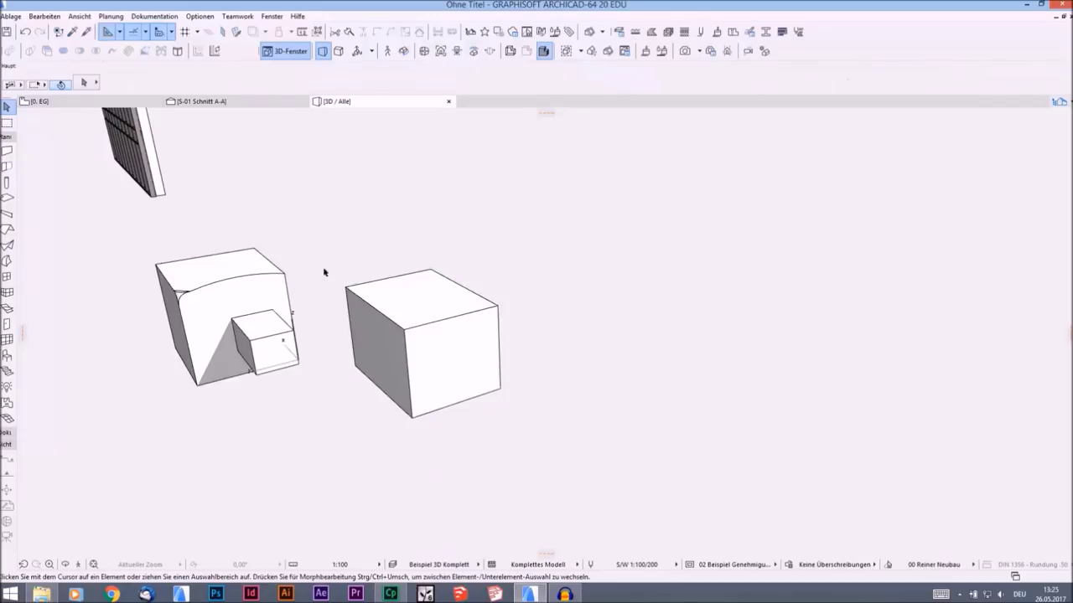
Step: Select both box morphs and combine them into one morph with a Boolean union
middle_drag(324, 273, 401, 267)
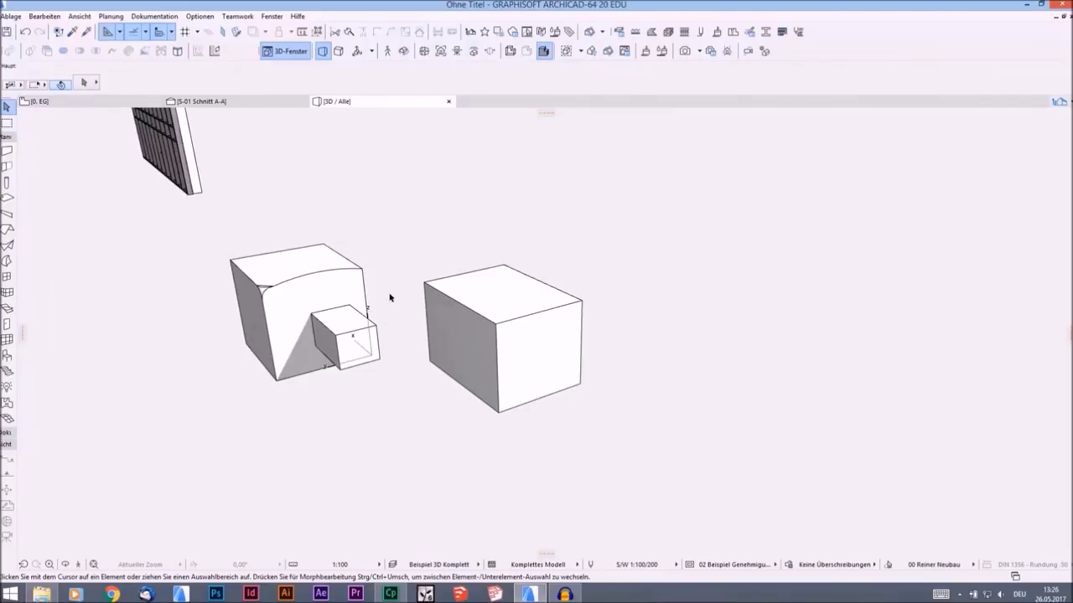
scroll(388, 297, up, 2)
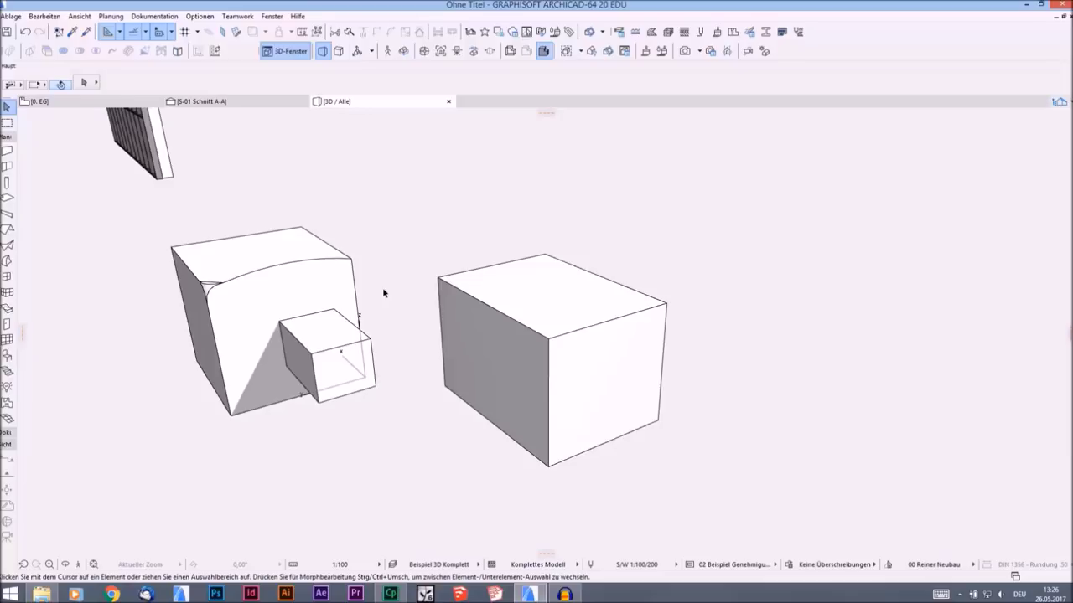
scroll(362, 281, down, 1)
middle_drag(362, 281, 371, 291)
click(319, 276)
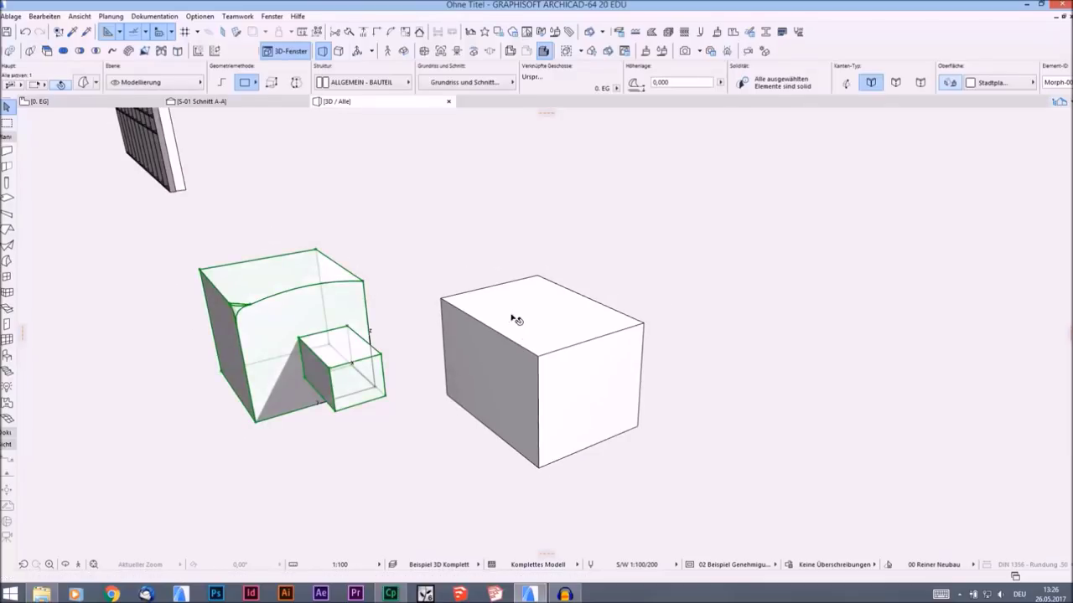
click(509, 316)
shift+click(335, 286)
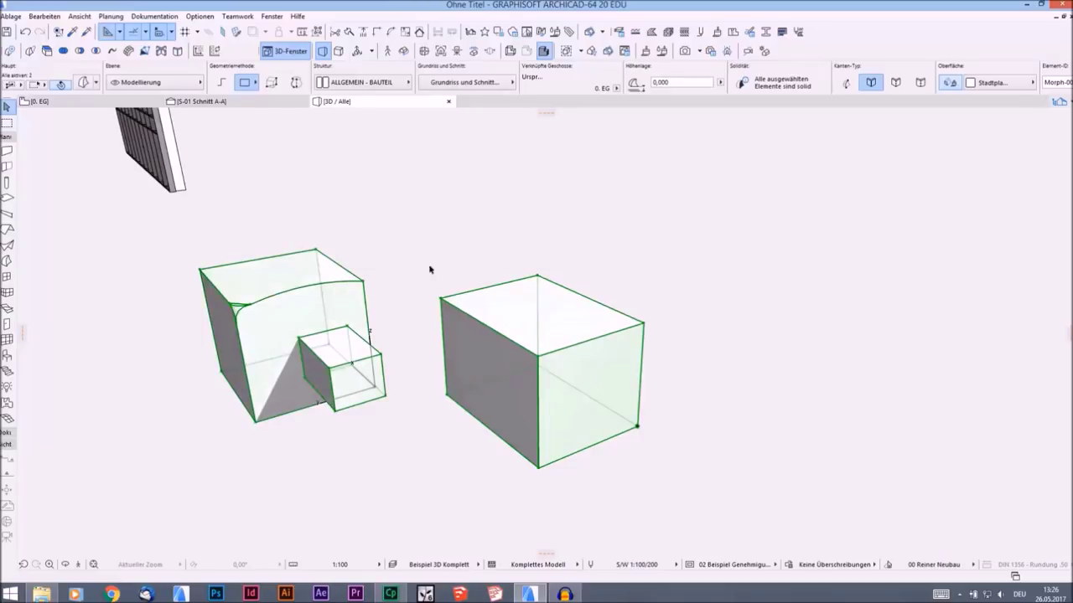
click(64, 52)
click(459, 268)
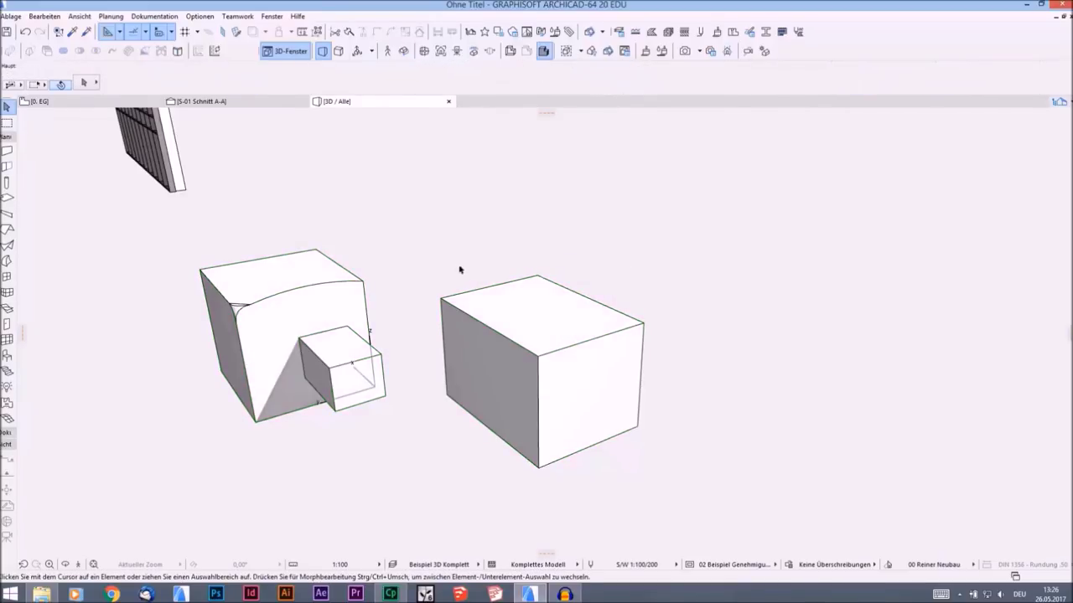
Step: Switch to sub-element selection and delete the top face of the second box
scroll(455, 264, up, 3)
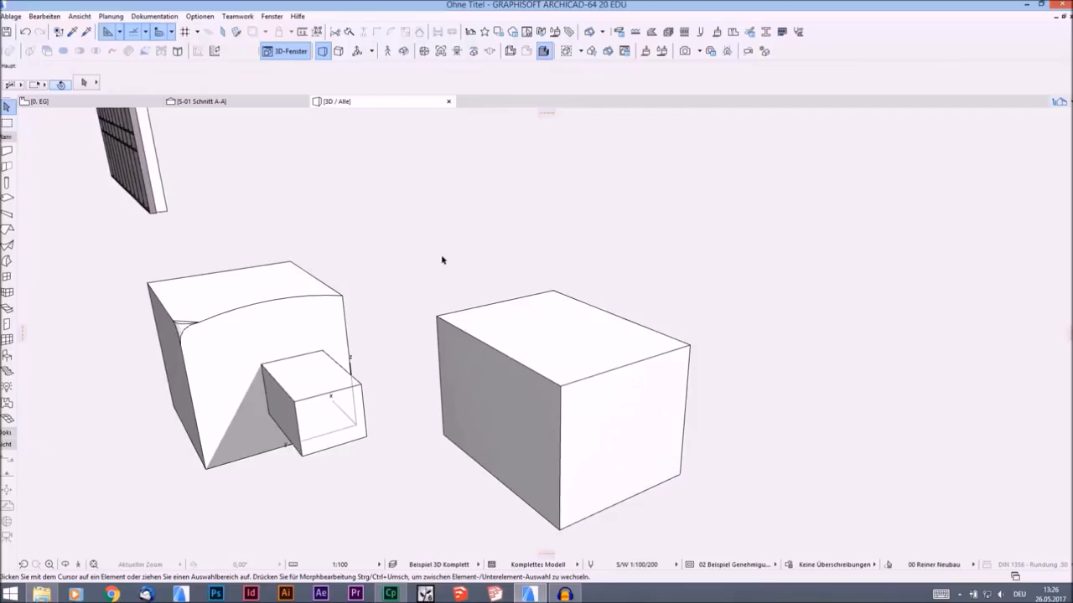
scroll(444, 259, down, 2)
scroll(505, 282, up, 3)
mouse_move(450, 256)
middle_down()
mouse_move(491, 241)
mouse_move(441, 237)
mouse_move(446, 257)
middle_up()
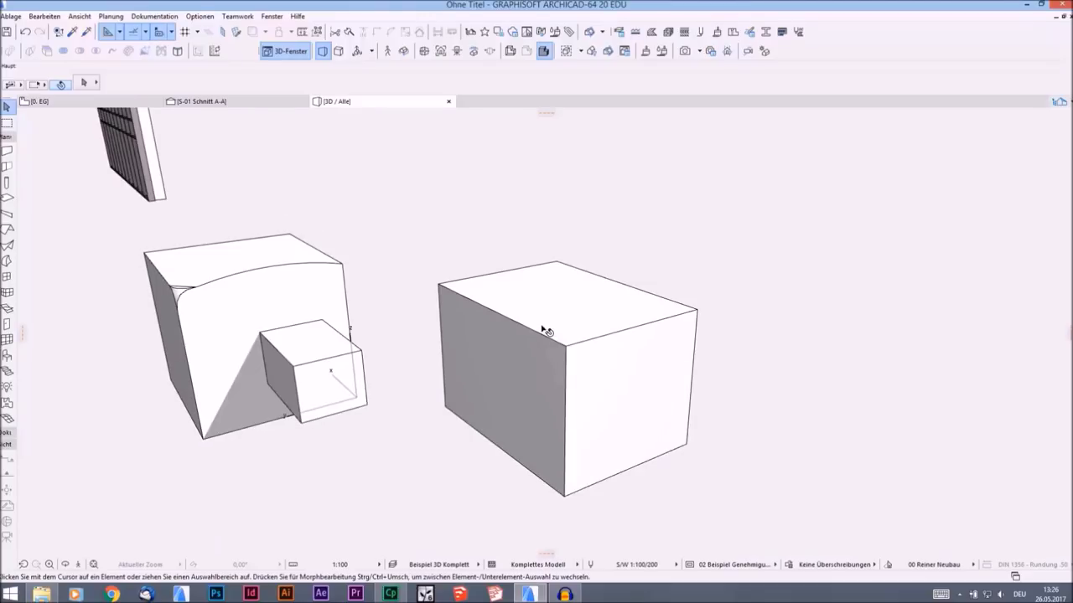
click(90, 87)
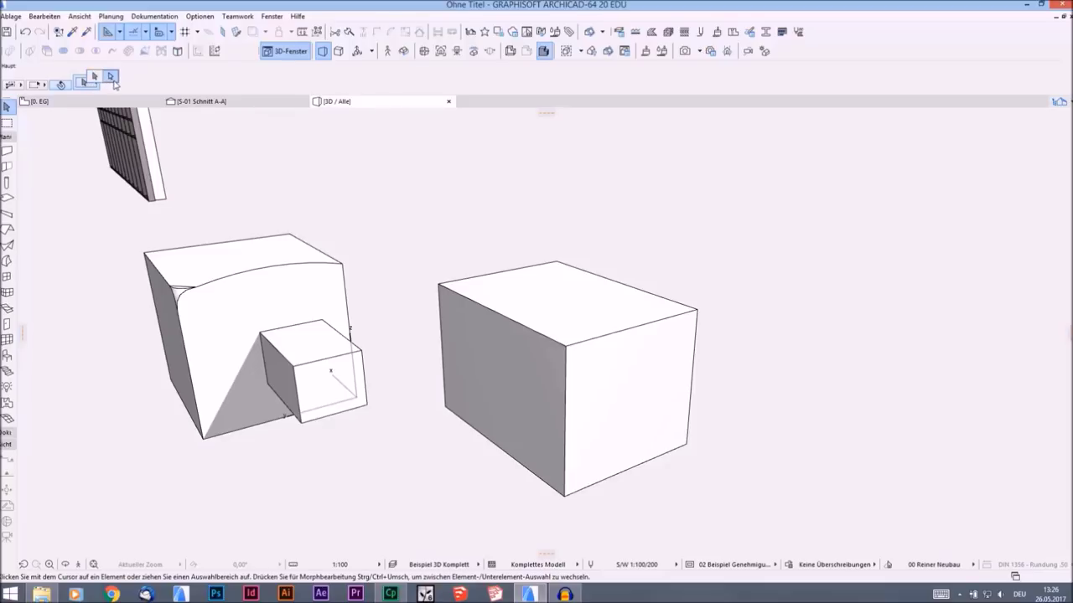
click(111, 77)
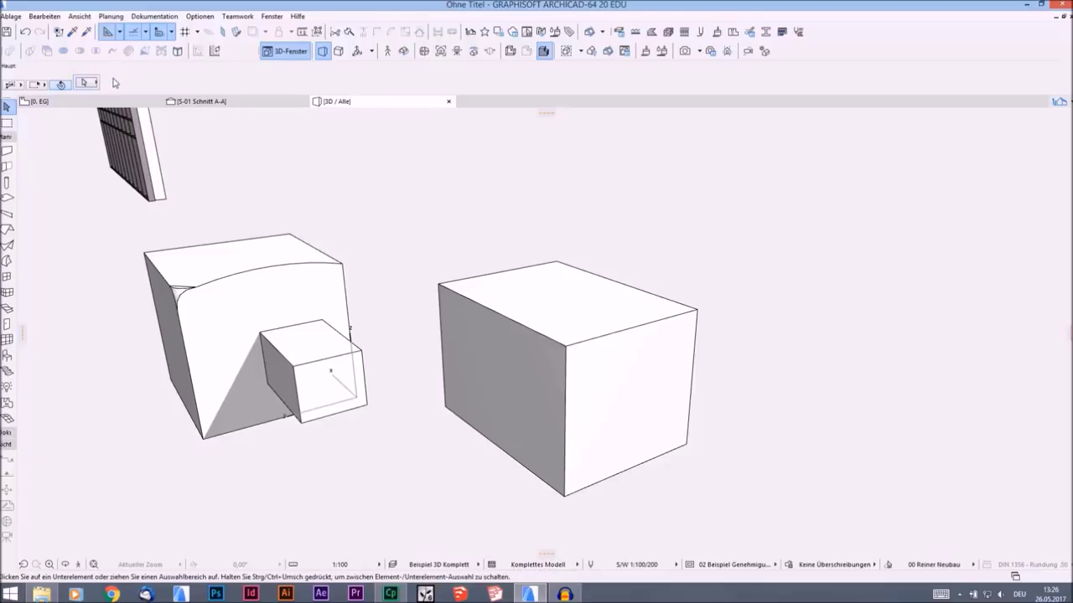
middle_drag(377, 220, 368, 201)
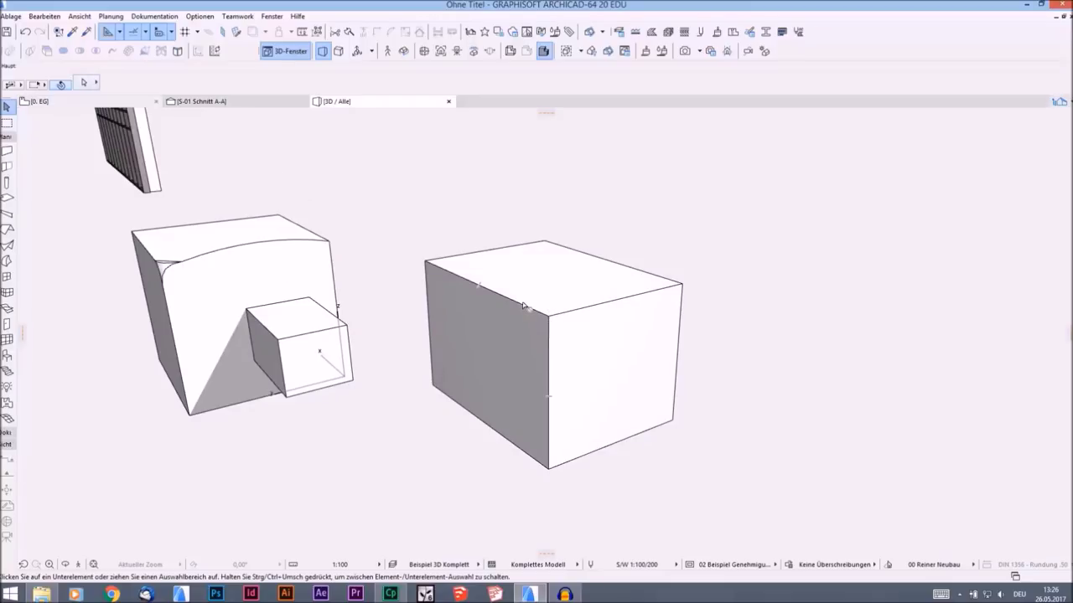
click(564, 283)
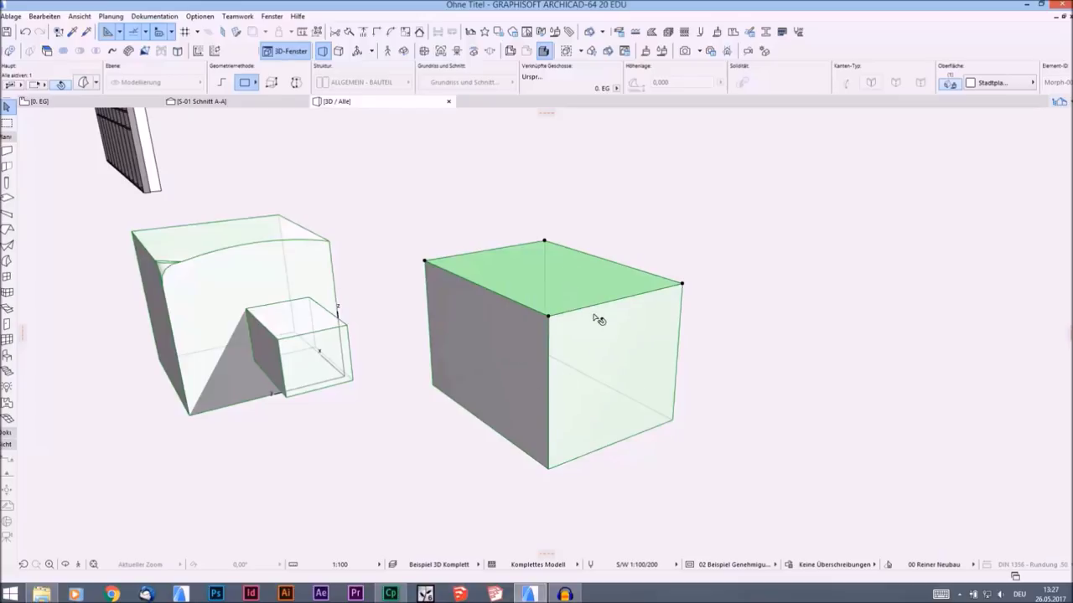
key(Delete)
Step: Delete the near vertical corner edge of the second box along with its adjoining side faces
shift+middle_drag(572, 292, 560, 268)
shift+middle_drag(548, 304, 549, 252)
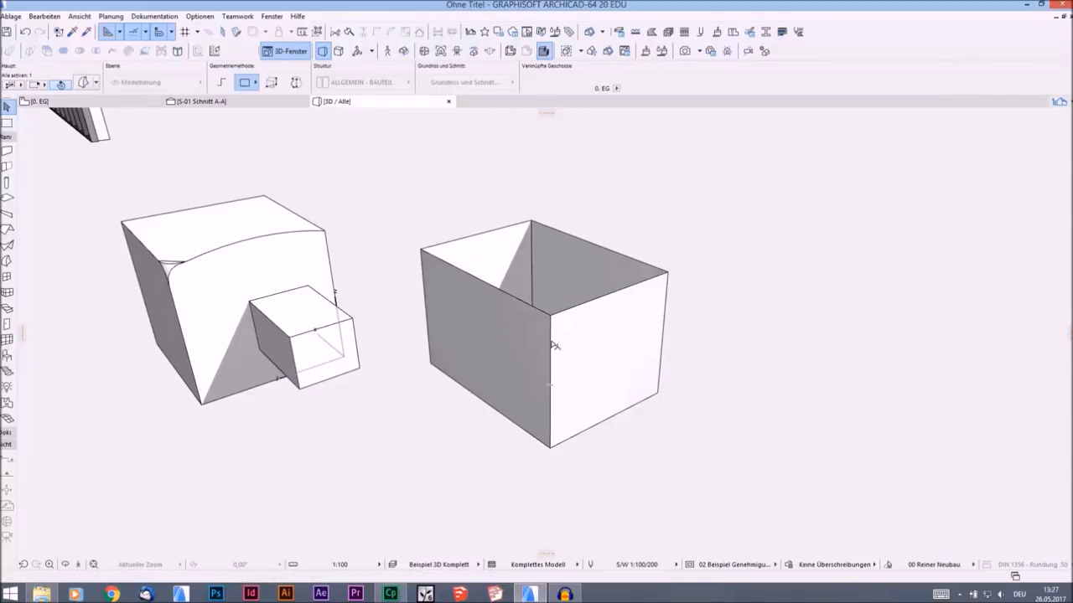
key(ctrl+a)
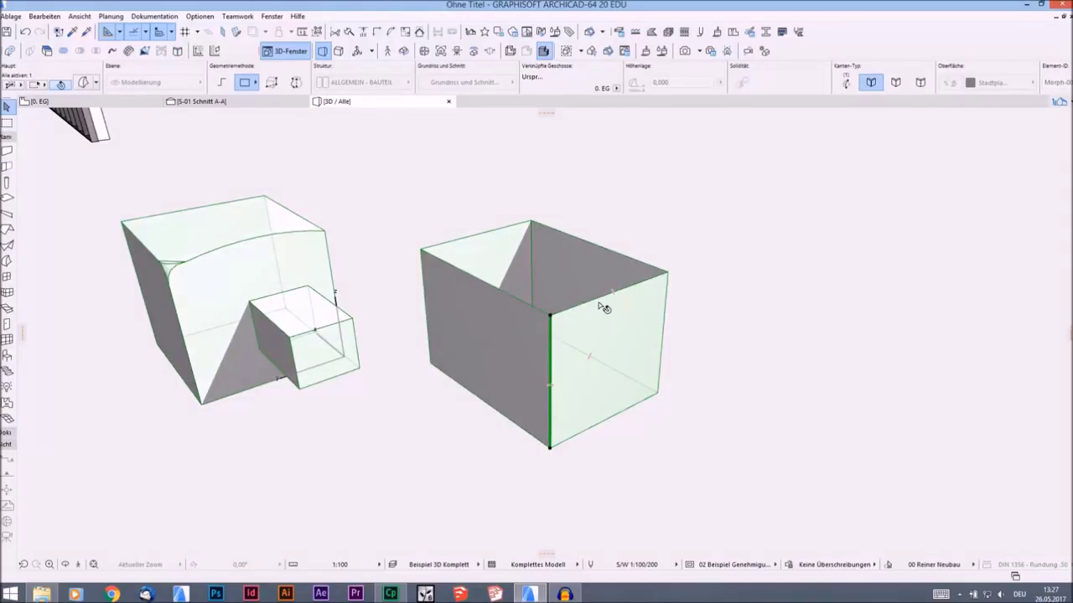
key(Delete)
shift+middle_drag(589, 369, 669, 403)
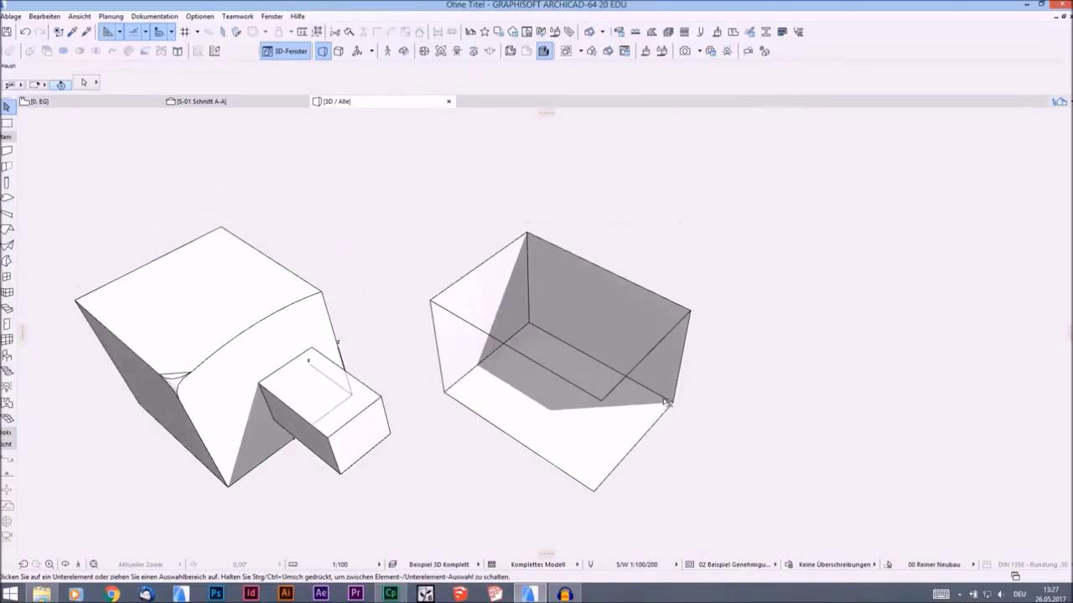
scroll(590, 387, down, 2)
shift+middle_drag(589, 387, 569, 369)
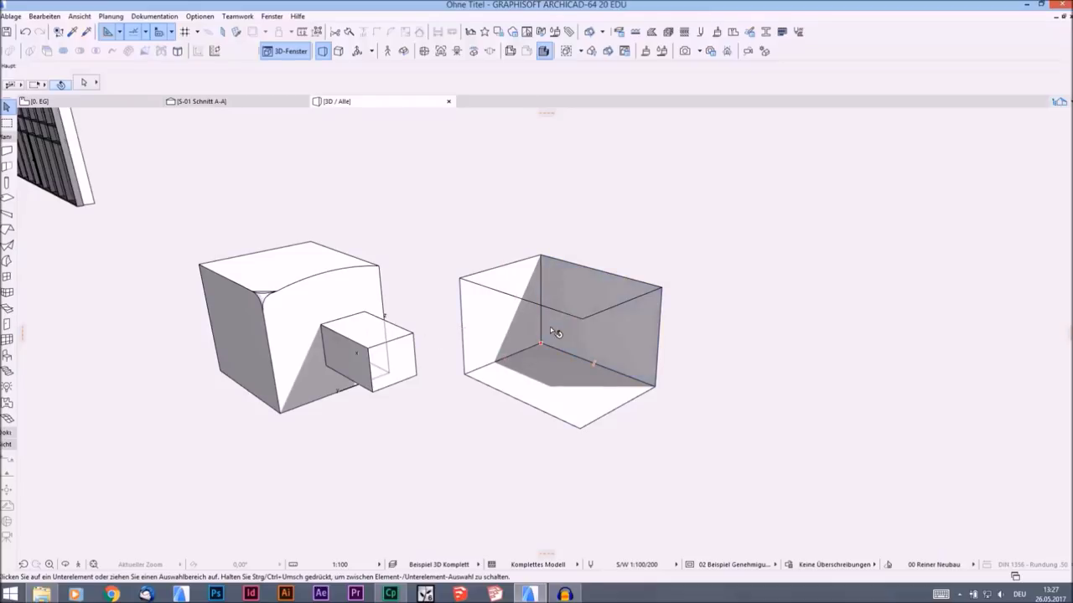
shift+middle_drag(428, 297, 441, 271)
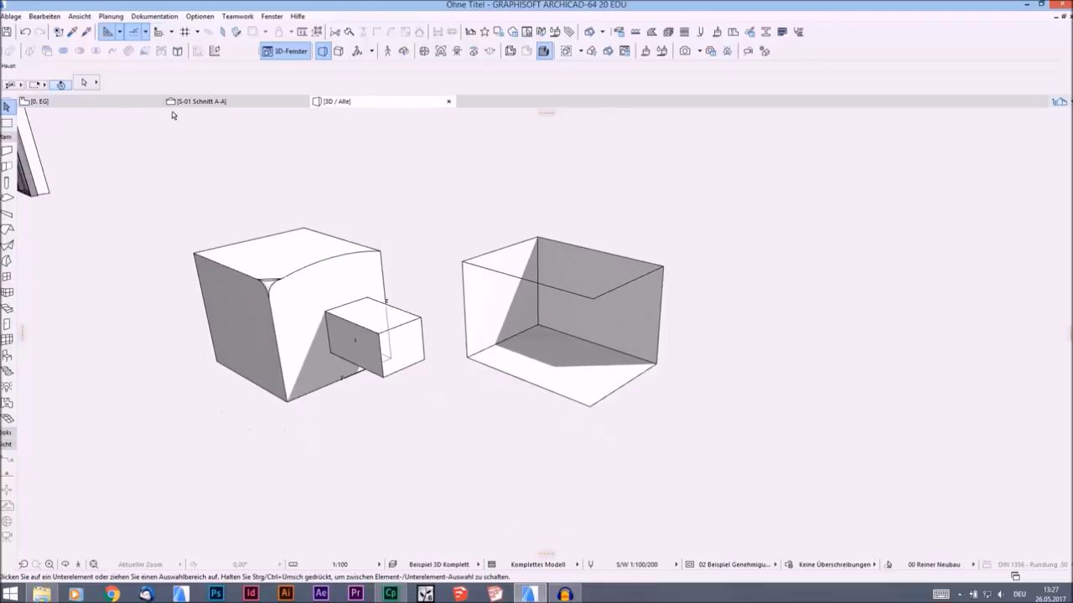
Step: Switch the selection mode back to whole elements and turn the view to the free space beside the boxes
click(96, 82)
click(116, 73)
shift+middle_drag(451, 216, 485, 353)
shift+middle_drag(585, 314, 544, 316)
scroll(653, 318, up, 3)
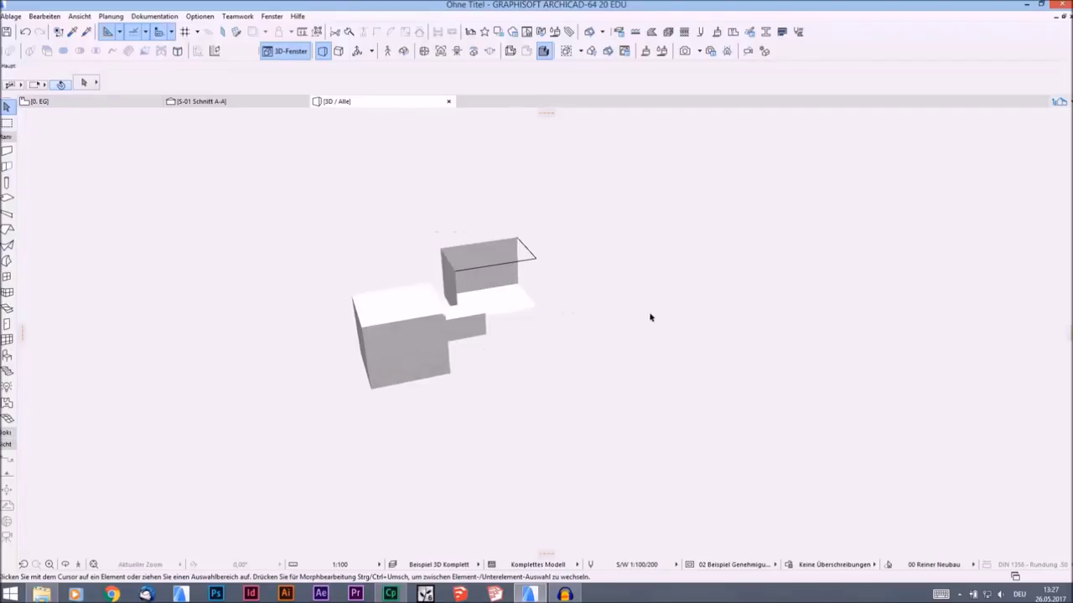
shift+middle_drag(645, 321, 470, 334)
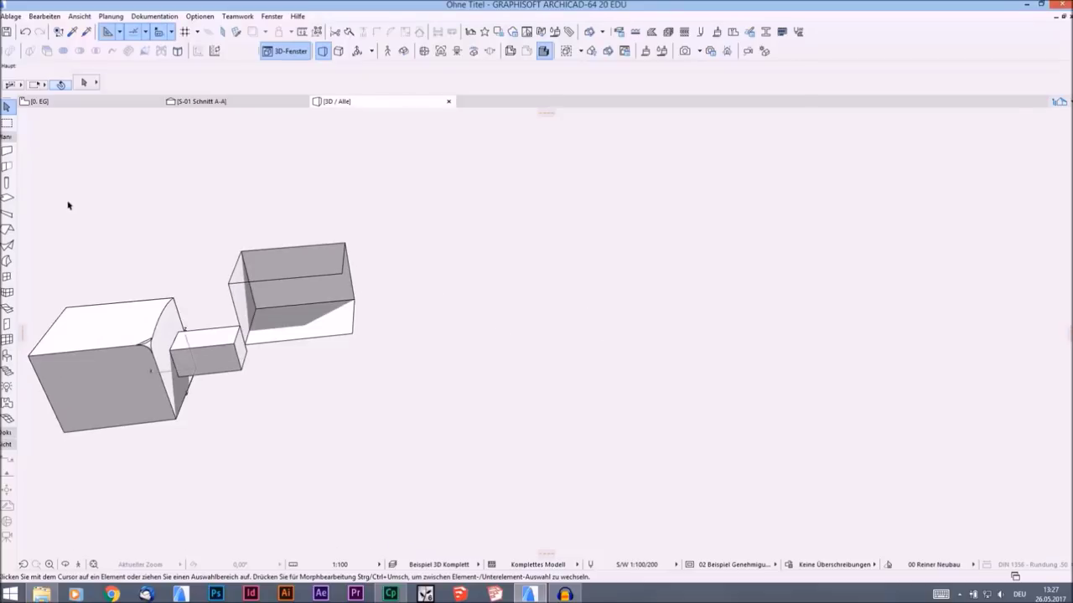
Step: Create an elongated box morph about 3,5 long with the box geometry method beside the existing shapes
click(7, 261)
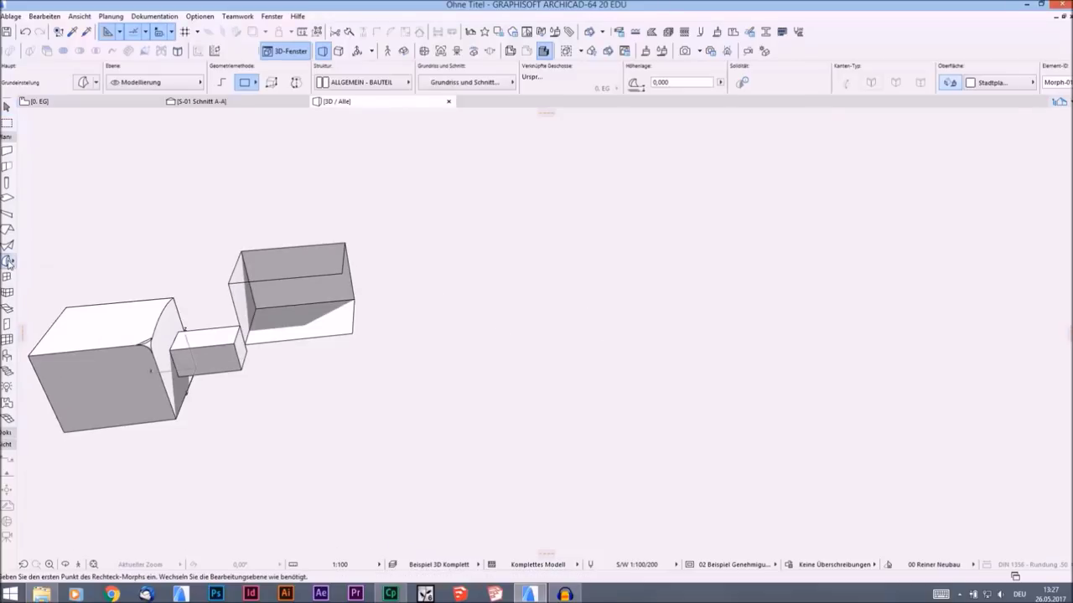
click(271, 87)
click(447, 400)
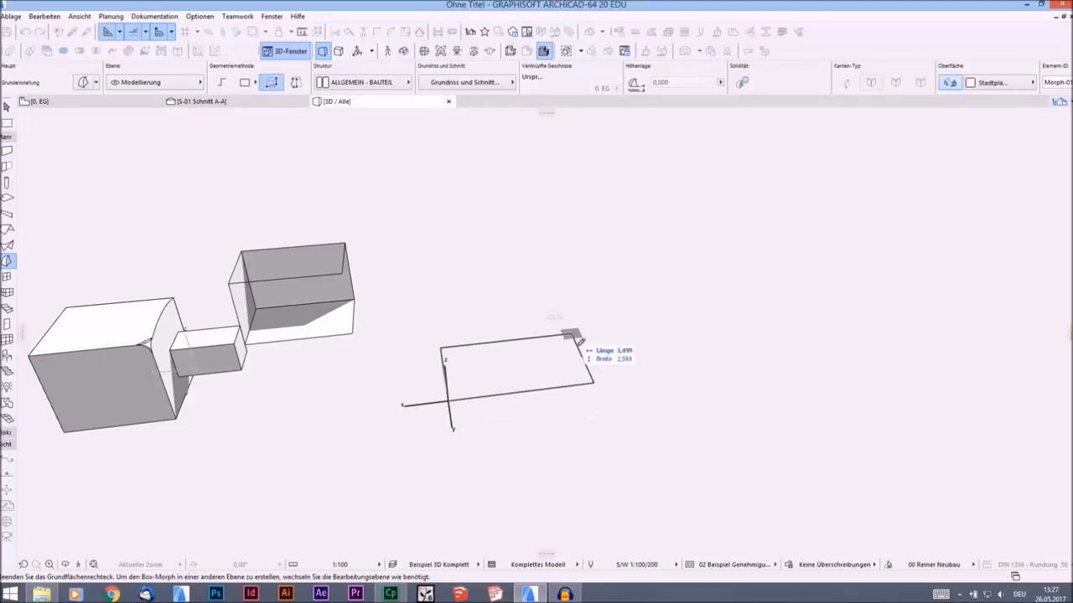
click(584, 347)
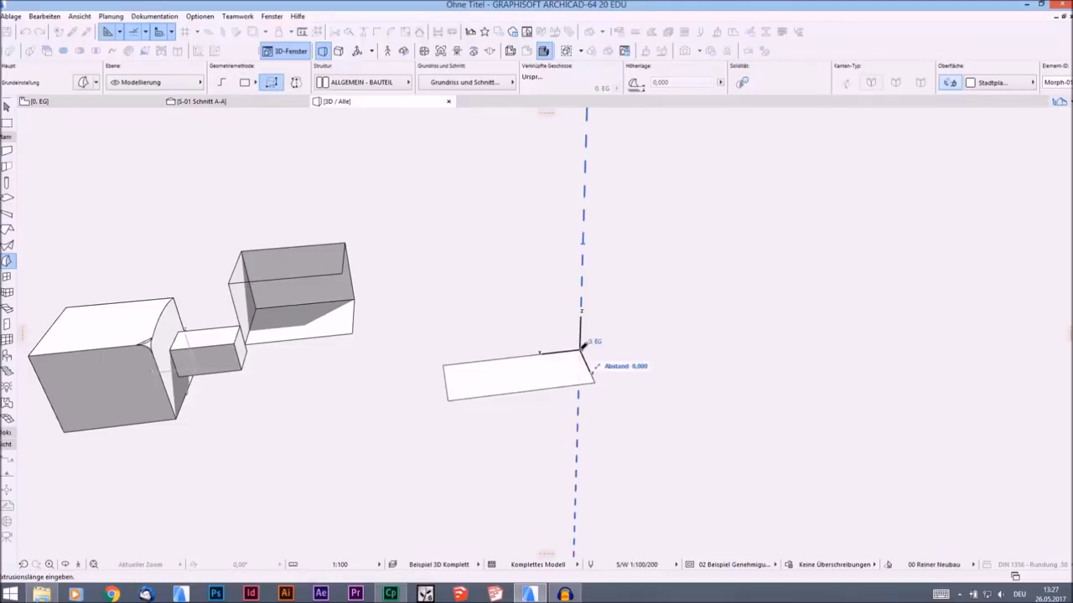
click(584, 287)
Step: Select the elongated box and override its surface with Natur Busch
shift+middle_drag(618, 318, 572, 327)
click(572, 327)
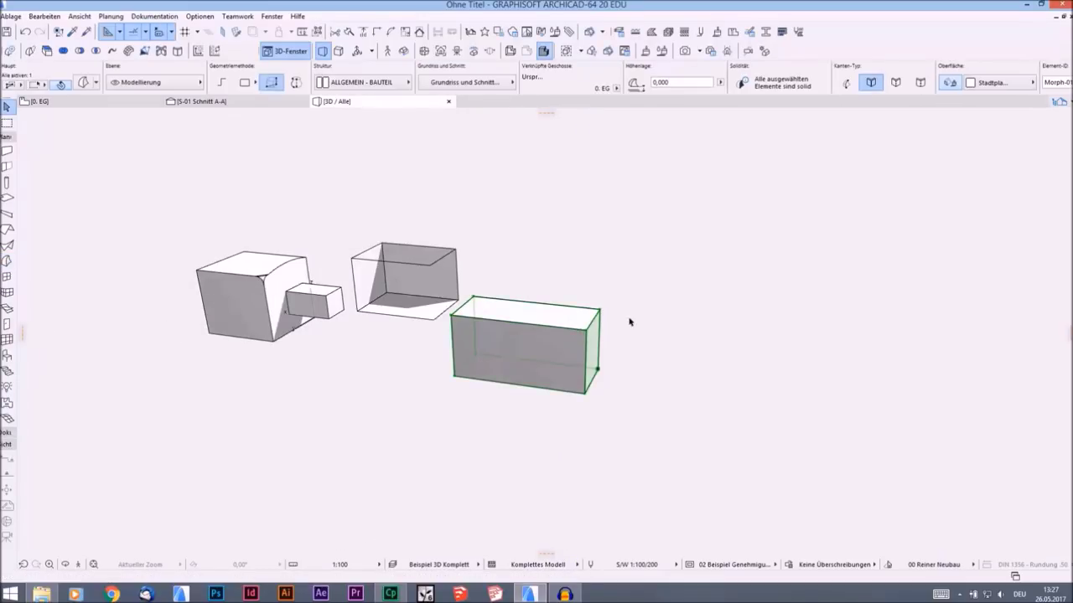
key(ctrl+t)
click(487, 299)
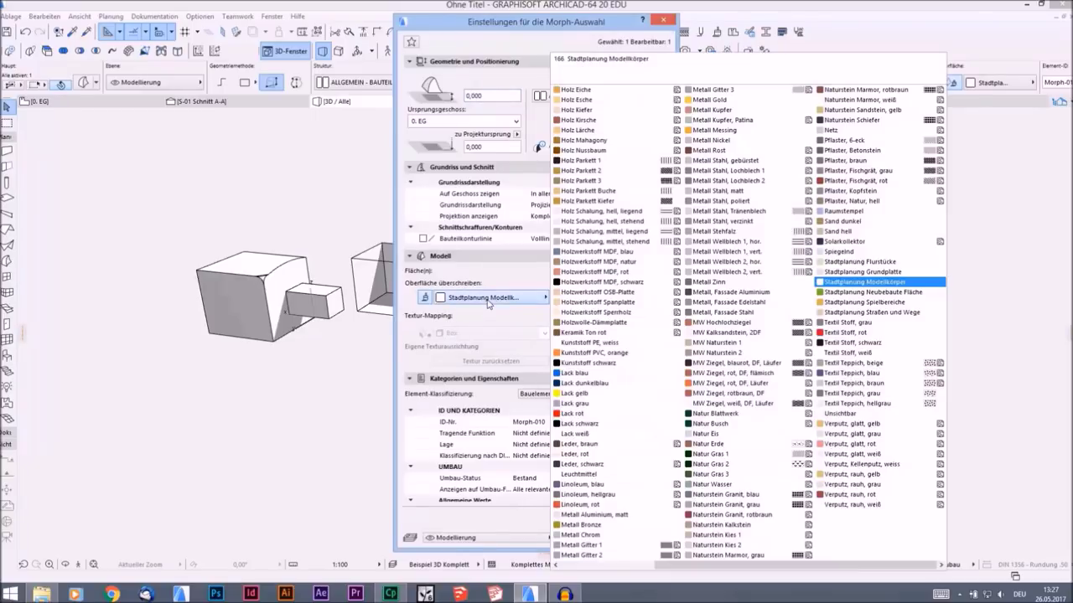
click(715, 424)
click(652, 537)
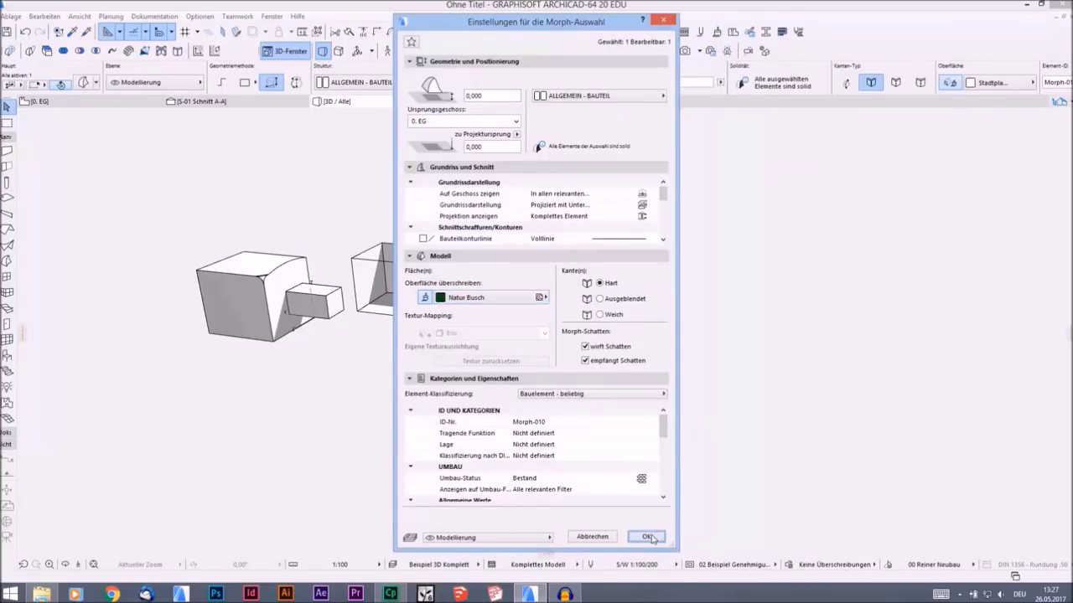
key(Escape)
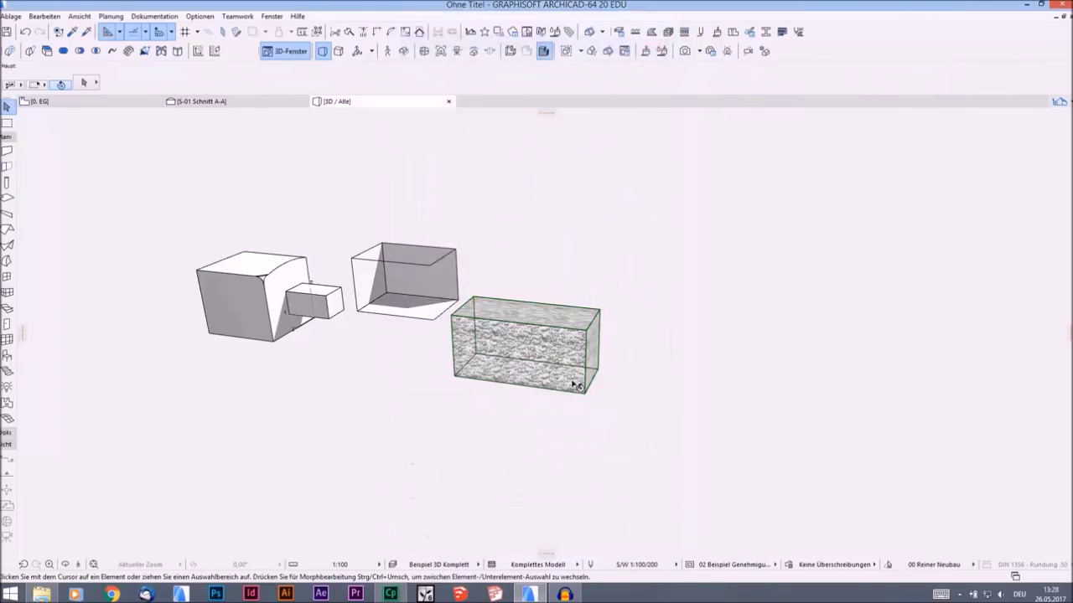
Step: Extend the Natur Busch box into an angled hedge by extruding its end along a multi-point polygon path
scroll(585, 346, up, 2)
scroll(589, 350, up, 3)
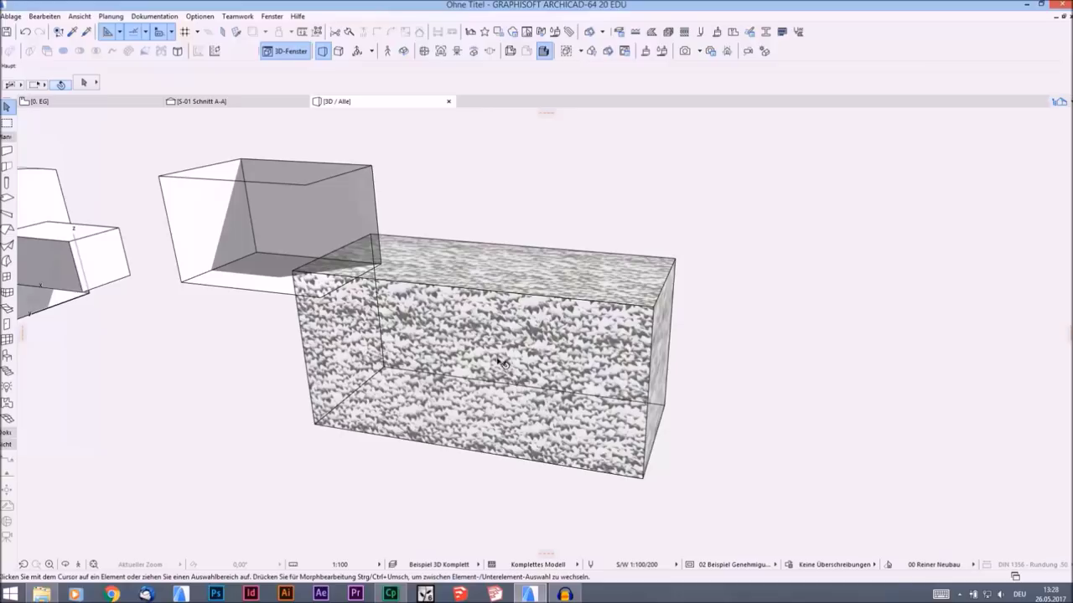
shift+middle_drag(459, 253, 419, 150)
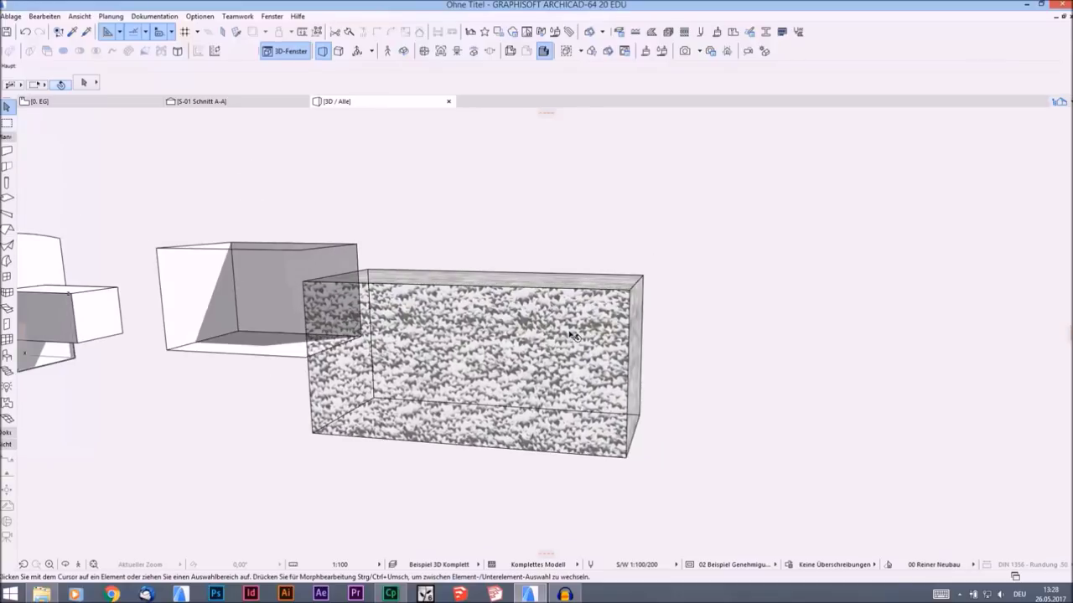
shift+middle_drag(546, 322, 628, 332)
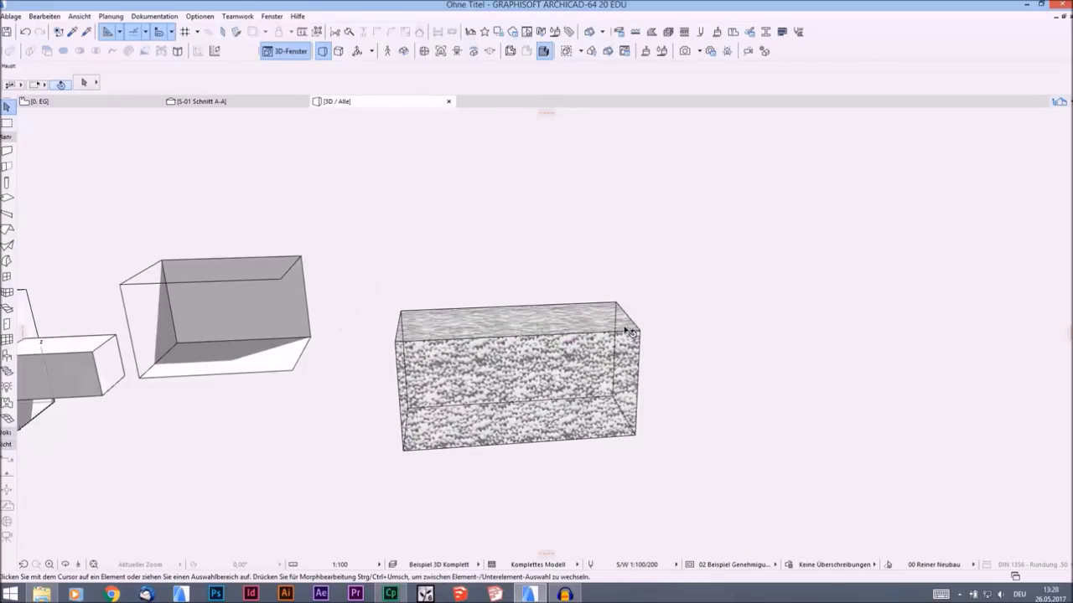
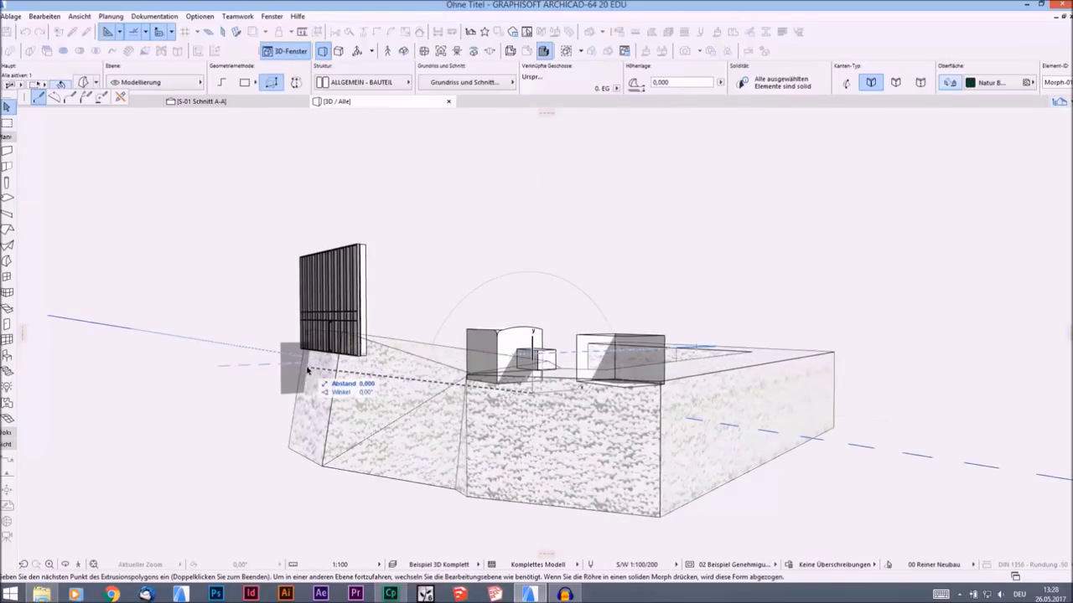
double_click(306, 370)
key(Escape)
shift+middle_drag(393, 373, 543, 368)
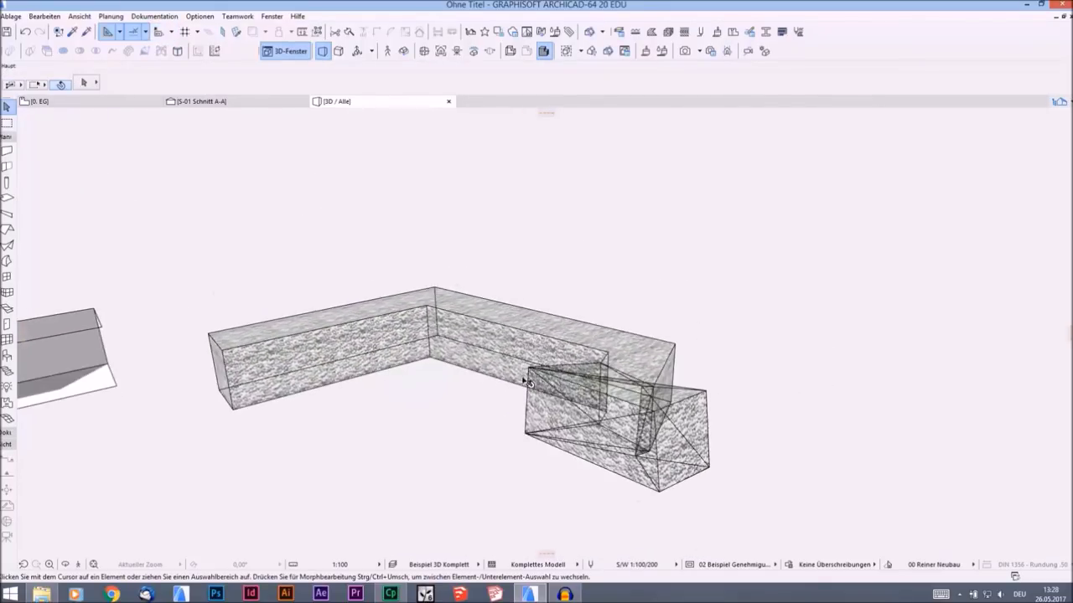
scroll(543, 368, up, 3)
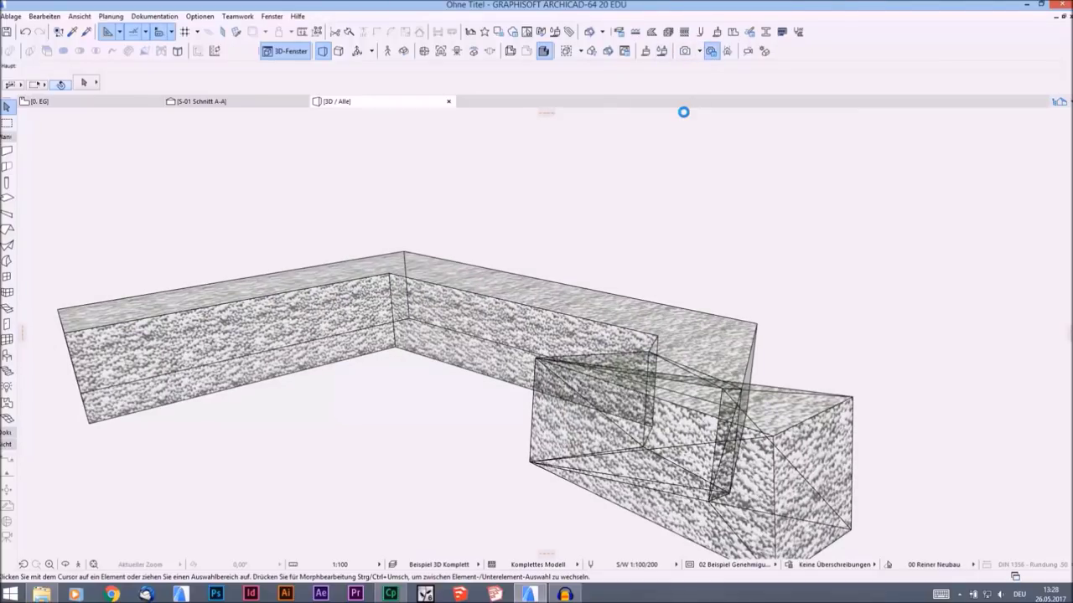
Step: Check the hedge's bush texture in the photorealistic rendering preview and close the render settings
drag(474, 53, 495, 177)
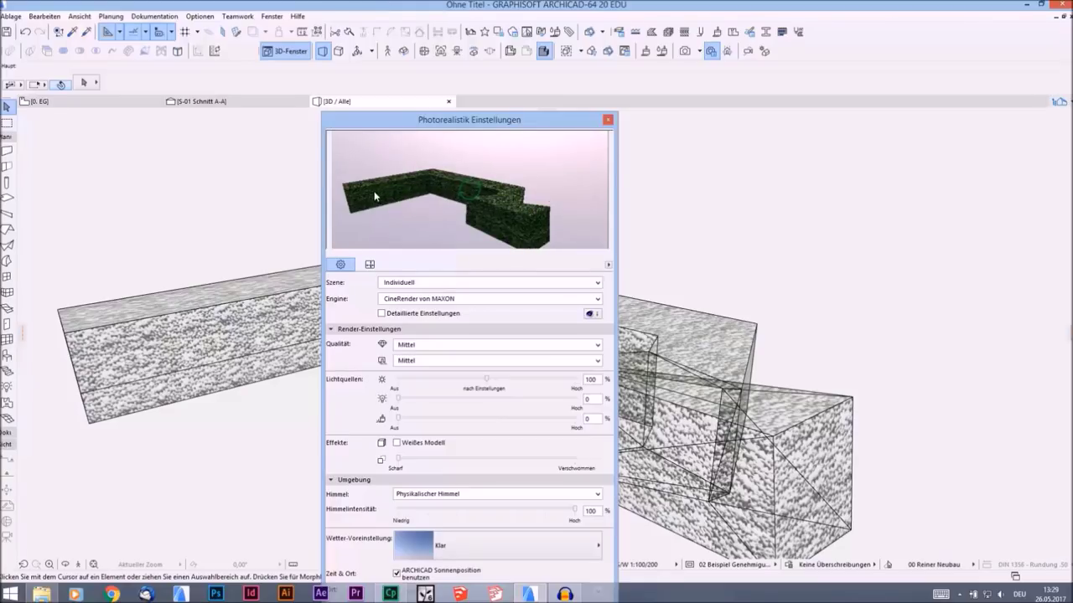
drag(522, 19, 525, 178)
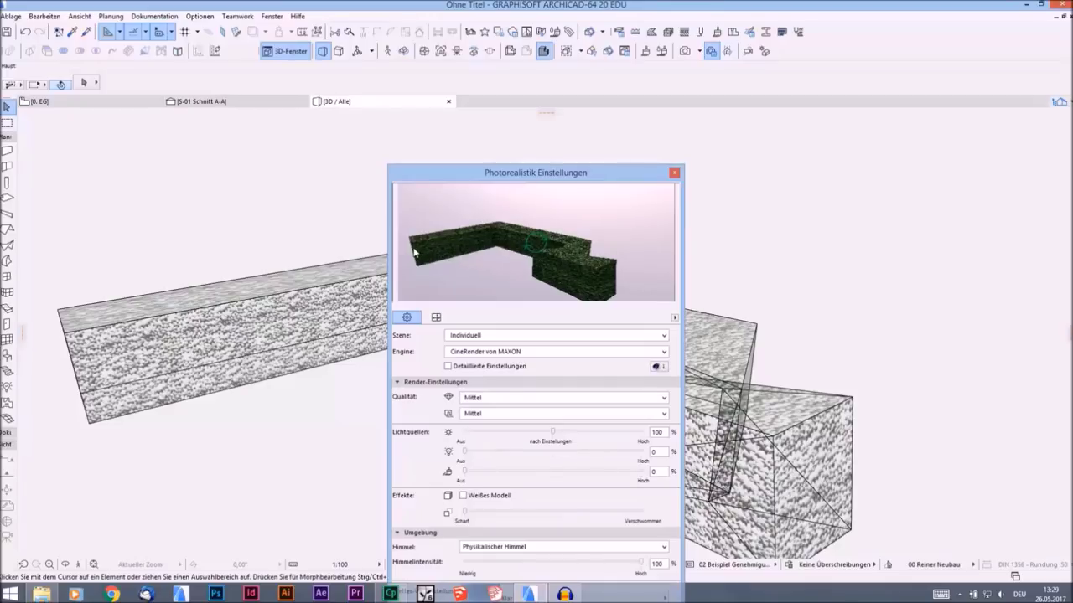
click(674, 173)
Step: Delete the bush-textured hedge morph and turn the view back to the boxes
scroll(536, 290, down, 2)
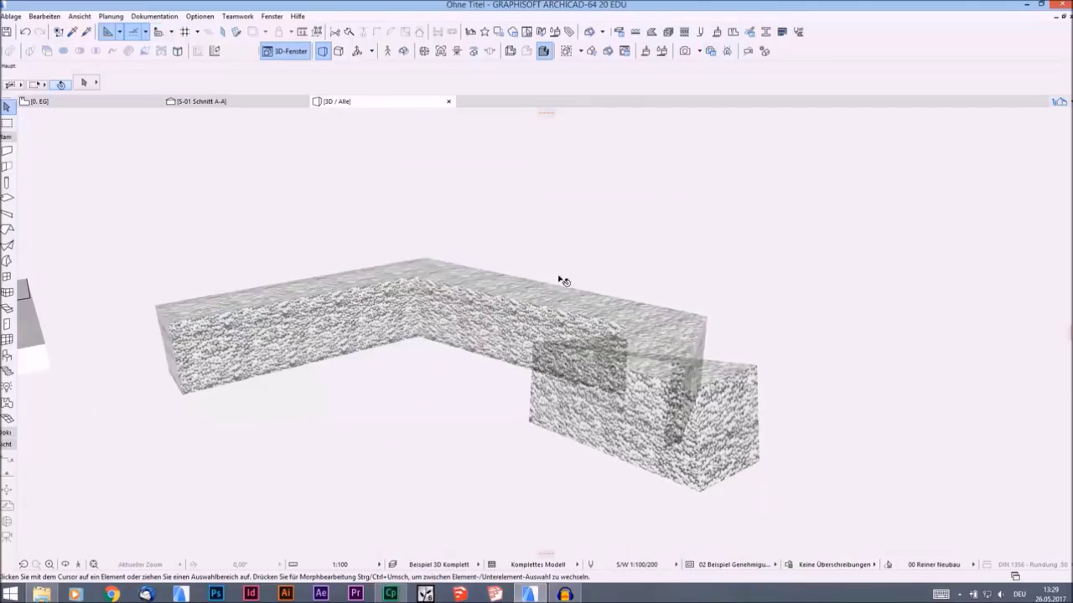
scroll(529, 289, down, 2)
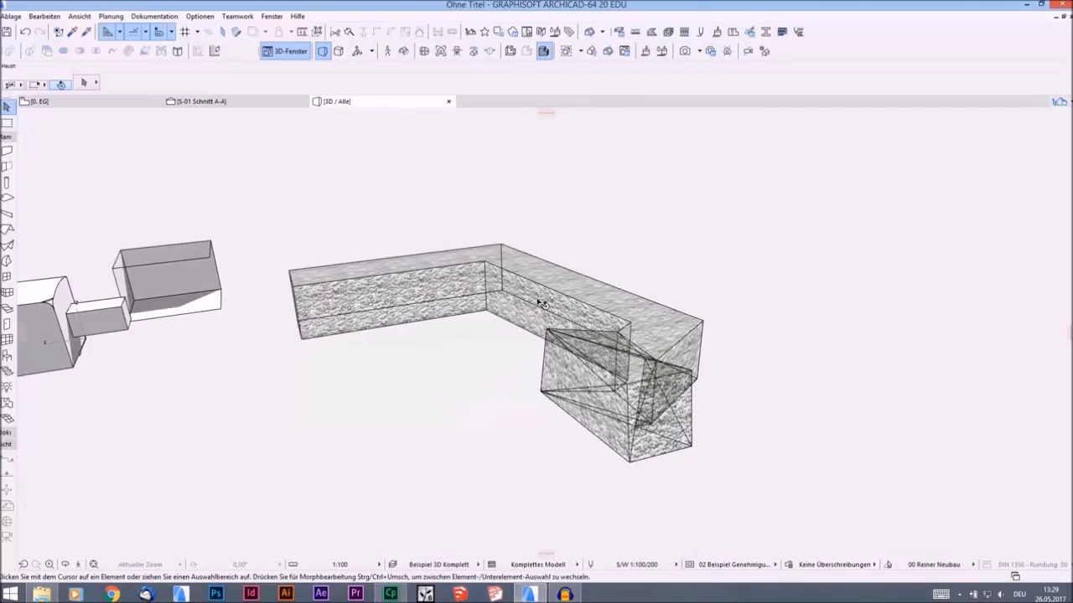
click(648, 392)
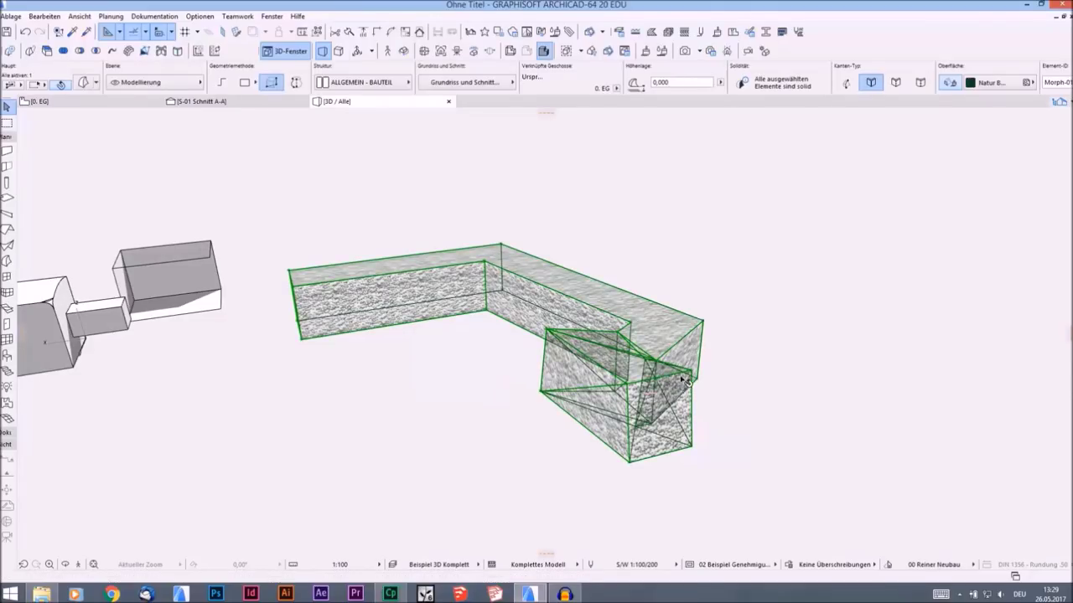
key(Delete)
mouse_move(570, 323)
shift+middle_down()
mouse_move(341, 309)
mouse_move(513, 293)
mouse_move(469, 299)
mouse_move(506, 276)
mouse_move(506, 297)
mouse_move(615, 242)
mouse_move(605, 250)
shift+middle_up()
mouse_move(706, 279)
shift+middle_down()
mouse_move(558, 238)
mouse_move(338, 276)
mouse_move(81, 261)
shift+middle_up()
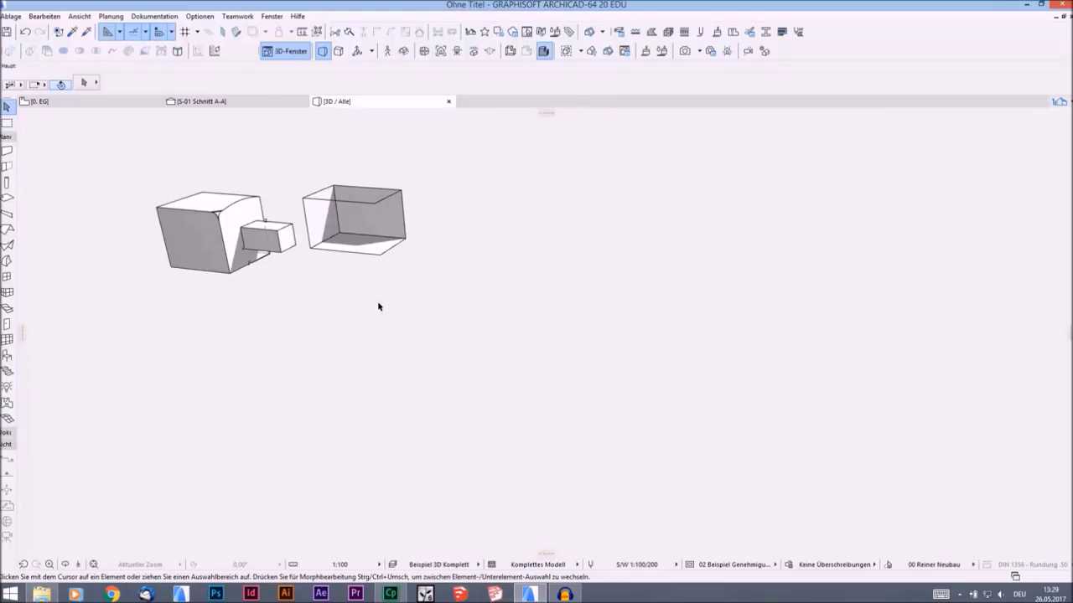
Step: Draw a large flat morph in the free space beside the boxes with the rectangle geometry method
mouse_move(381, 306)
shift+middle_down()
mouse_move(368, 306)
mouse_move(391, 309)
shift+middle_up()
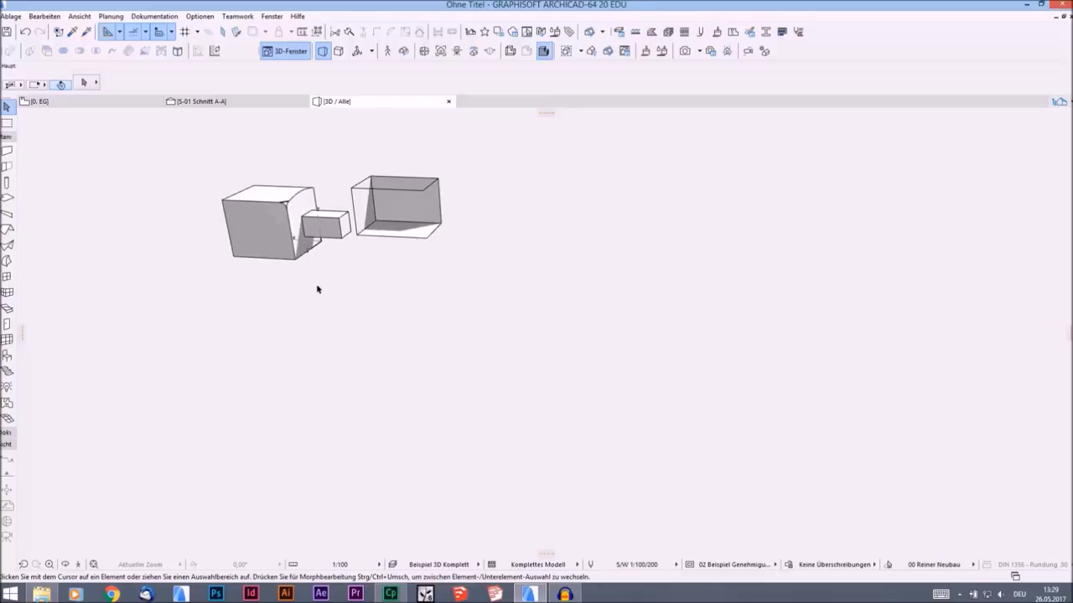
click(8, 261)
click(244, 83)
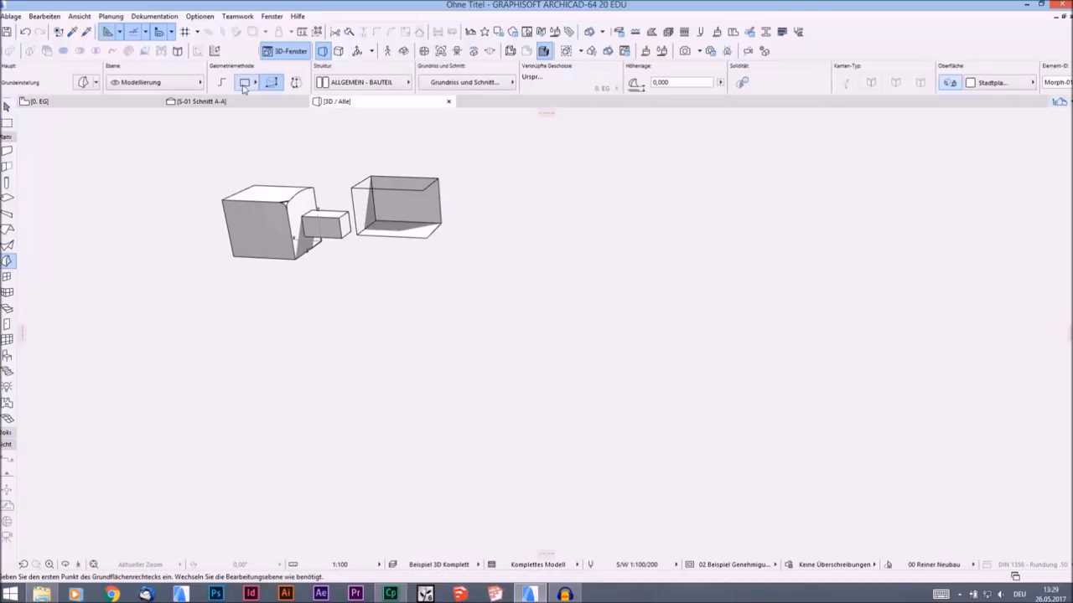
click(449, 249)
click(757, 434)
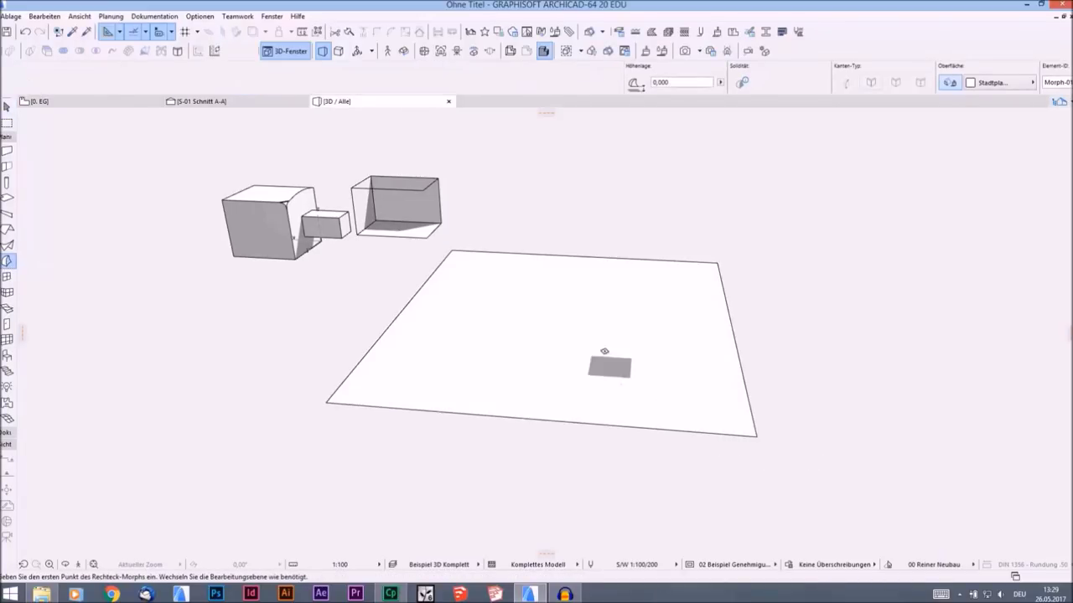
Step: Bulge the rectangular morph's surface upward from its centre with a radius of about 10,58 and a distance of about 1,1
click(561, 328)
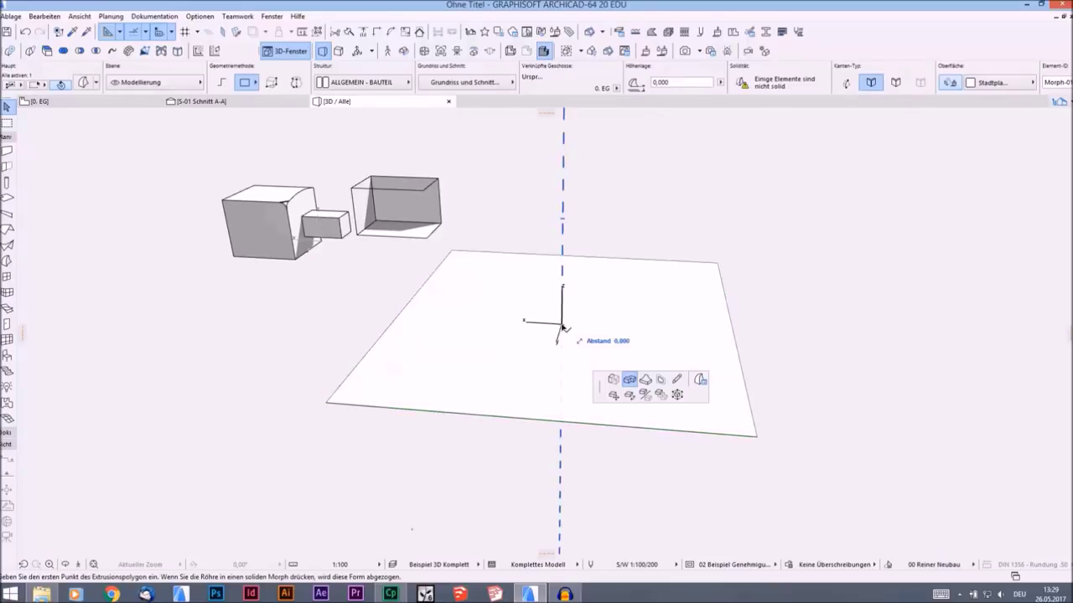
click(648, 382)
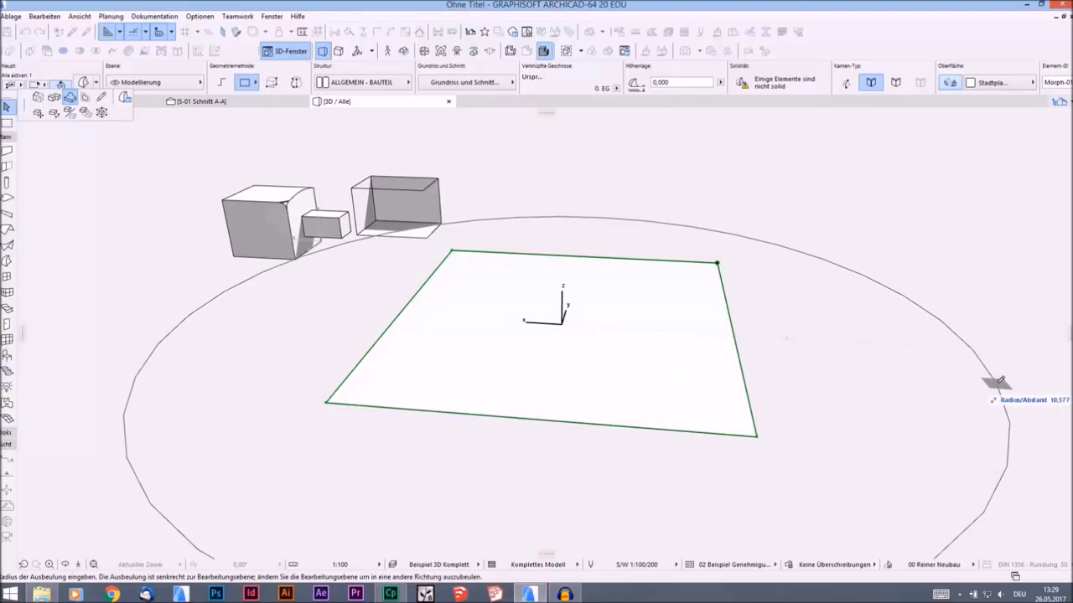
click(998, 380)
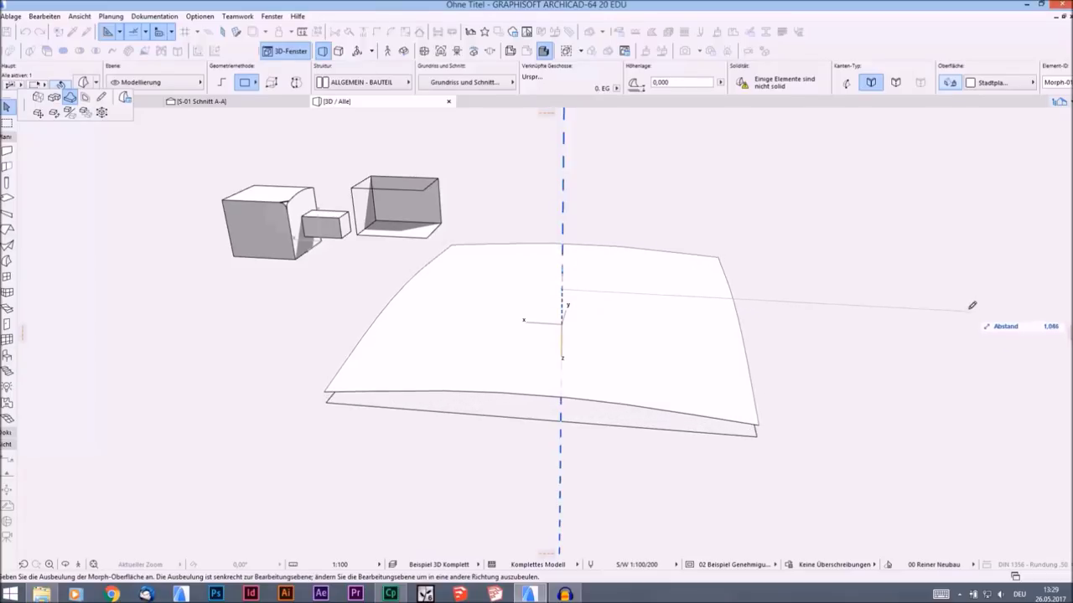
click(970, 300)
Step: Select the bulged morph and the box morphs together and delete them
shift+middle_drag(933, 313, 734, 441)
drag(838, 490, 426, 297)
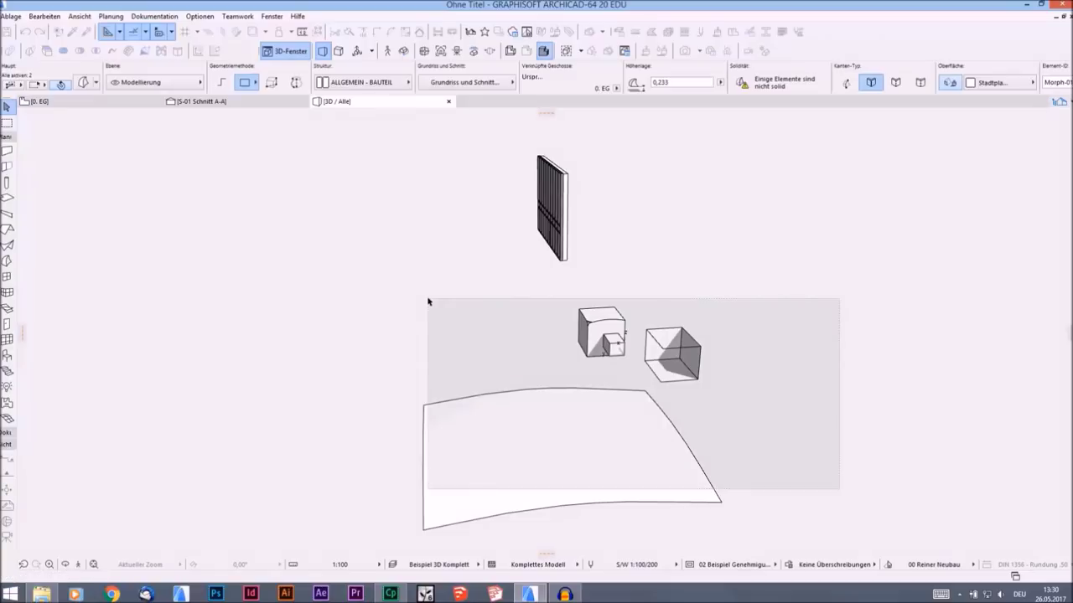
key(Delete)
Step: Convert the remaining exterior wall into a morph, accepting the deletion of the original element
shift+middle_drag(641, 324, 401, 316)
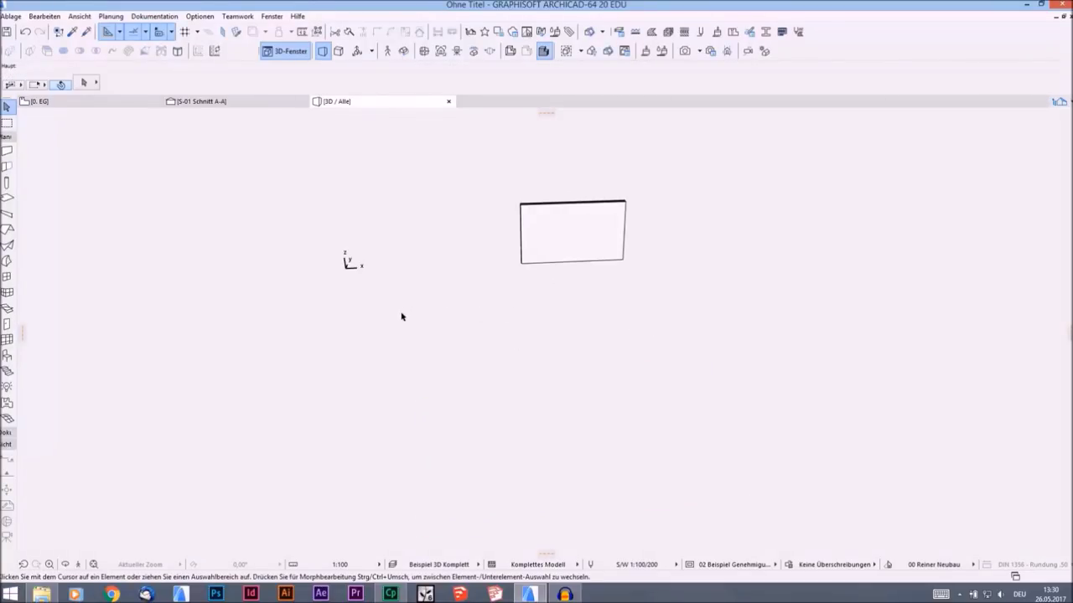
scroll(584, 292, up, 8)
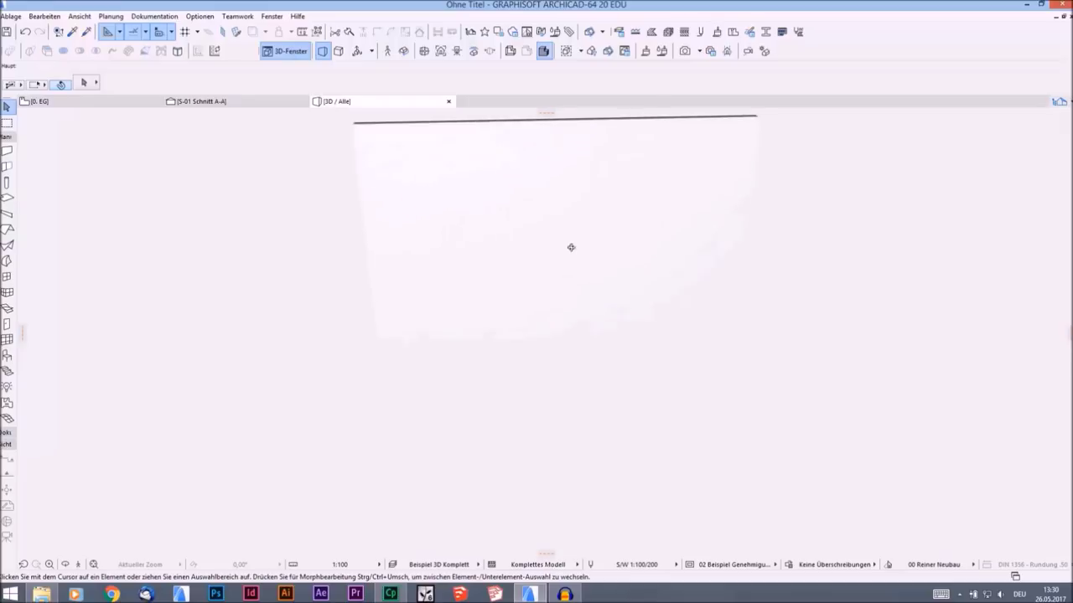
middle_drag(573, 207, 553, 275)
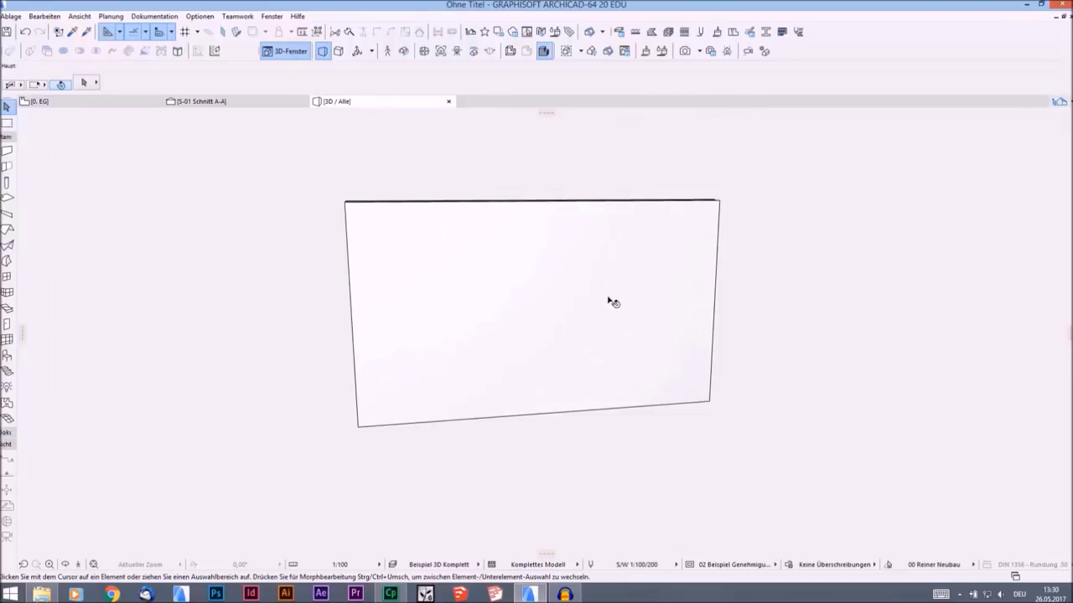
shift+middle_drag(433, 290, 550, 263)
click(556, 255)
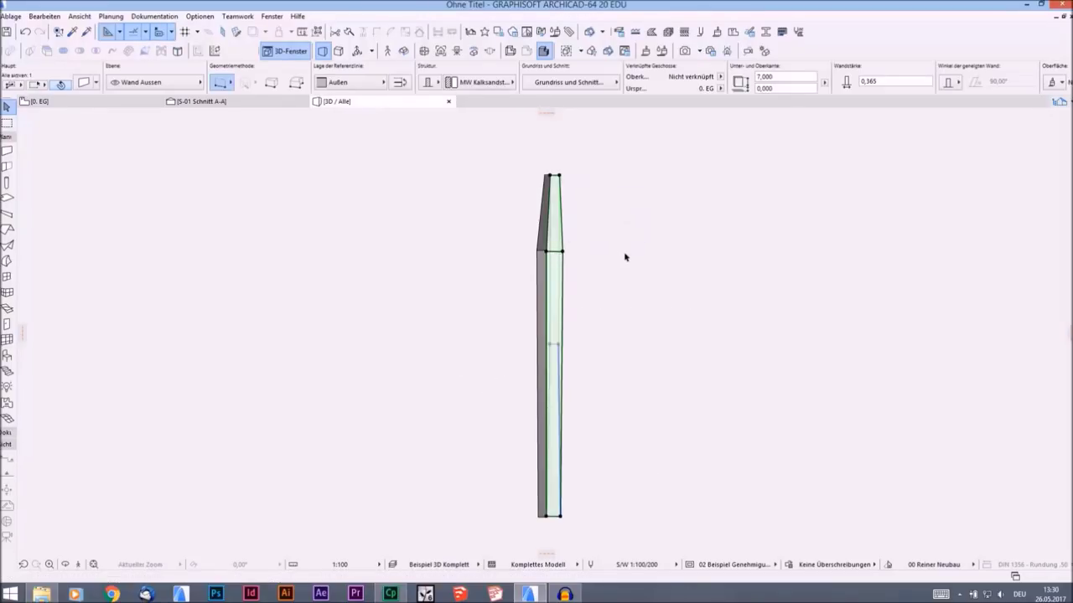
click(625, 257)
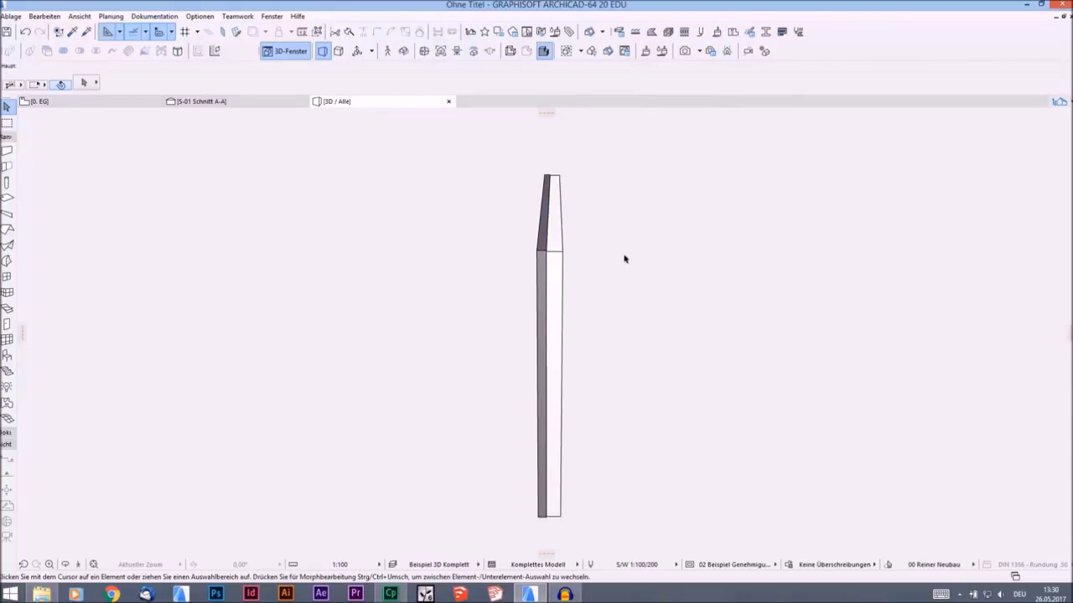
shift+middle_drag(624, 259, 578, 277)
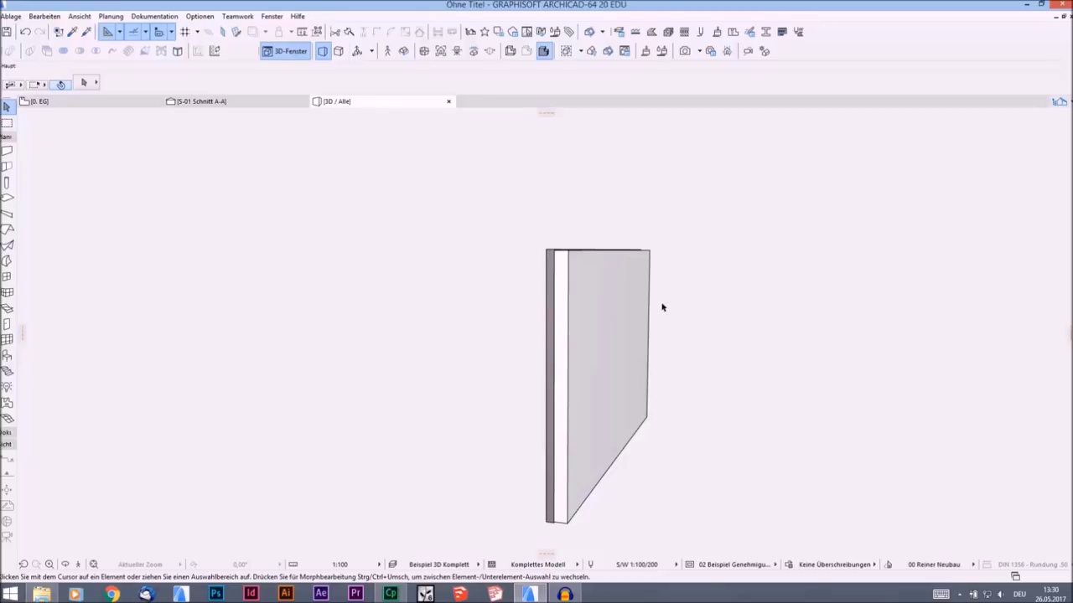
click(566, 269)
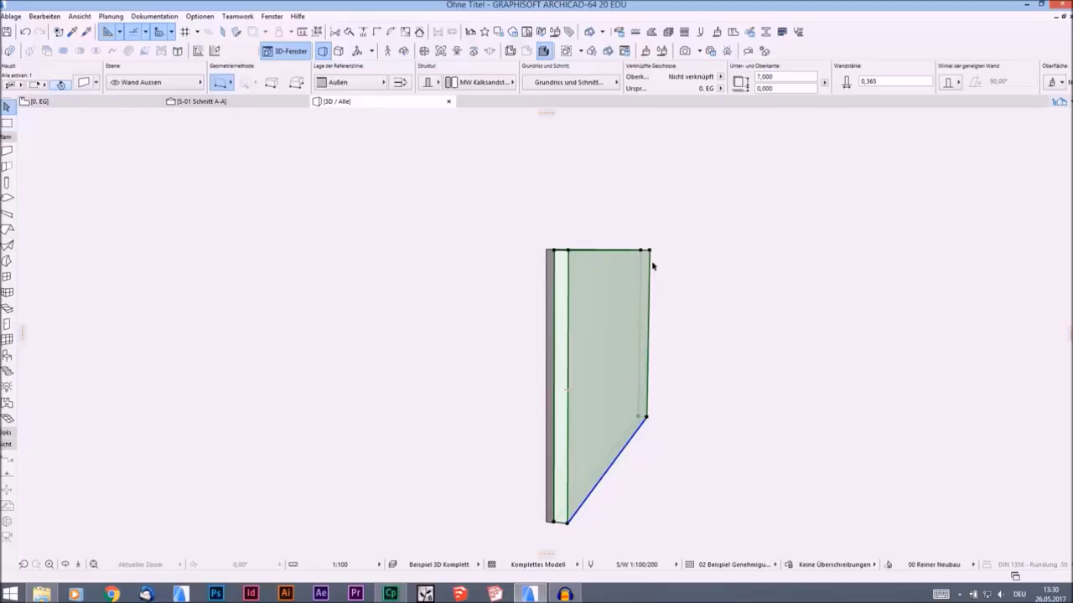
right_click(609, 299)
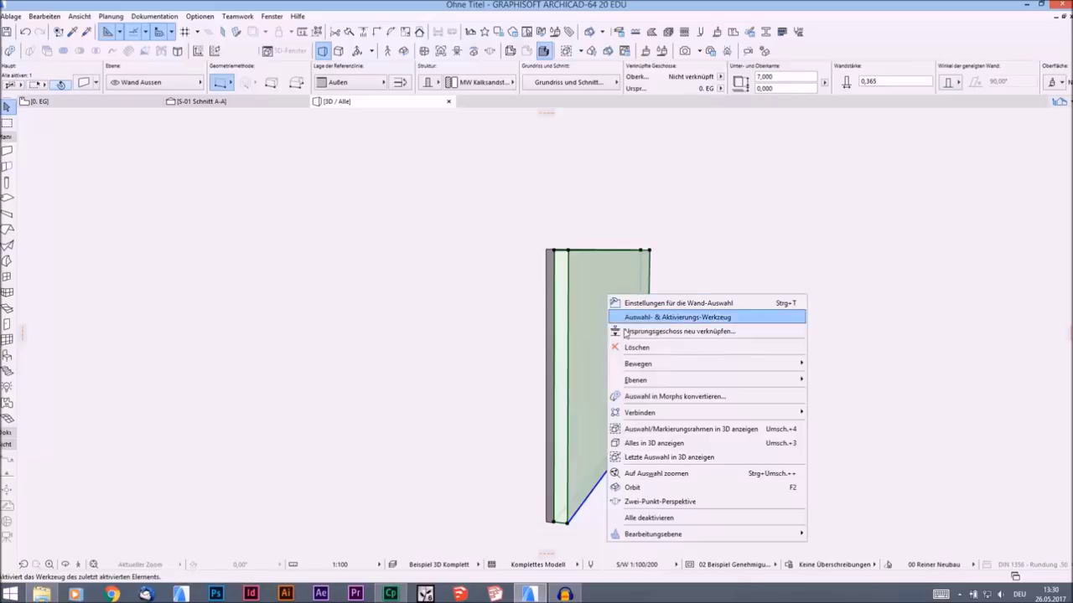
click(671, 397)
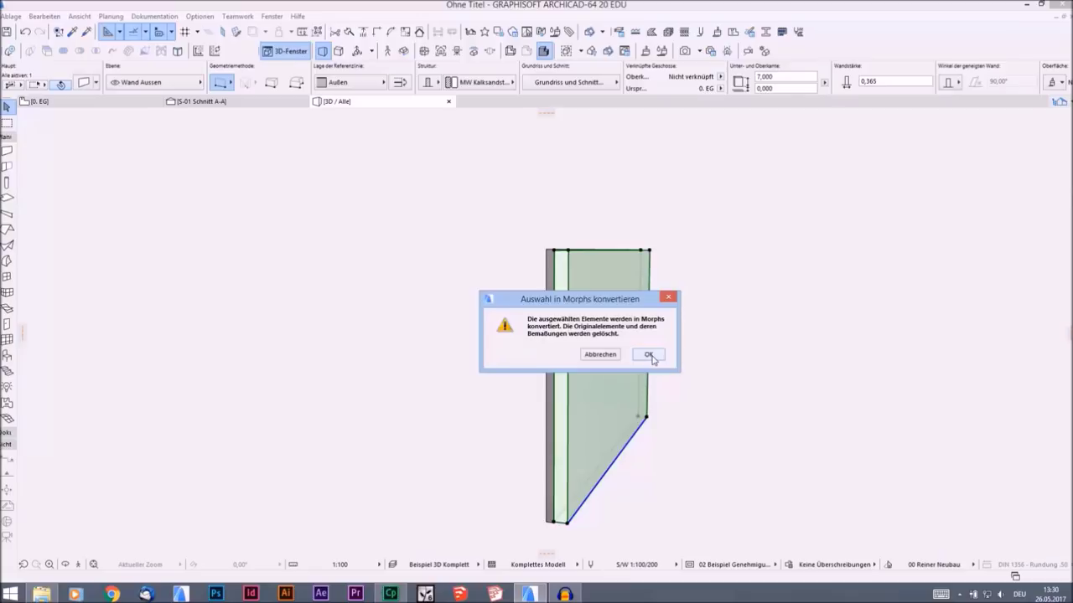
click(649, 355)
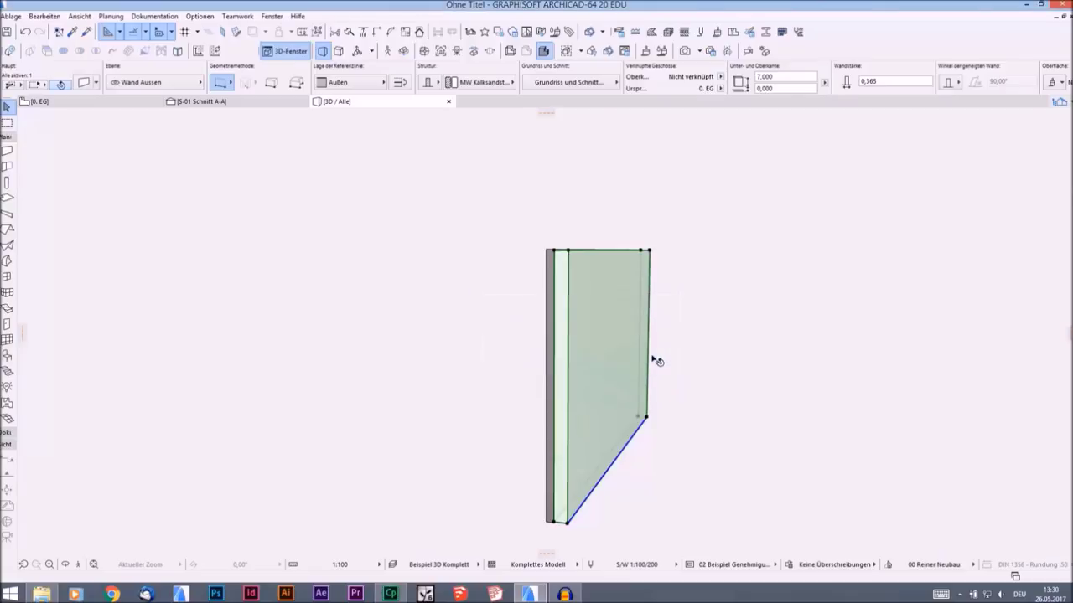
Step: Reselect the converted wall to check its element type and settings, and clear the selection
click(747, 359)
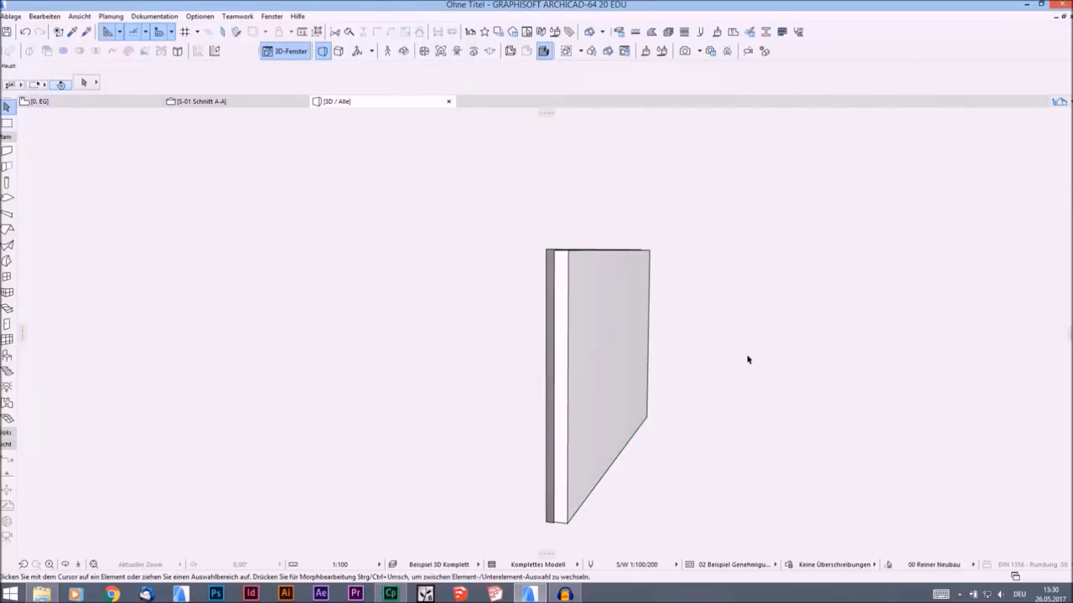
click(626, 314)
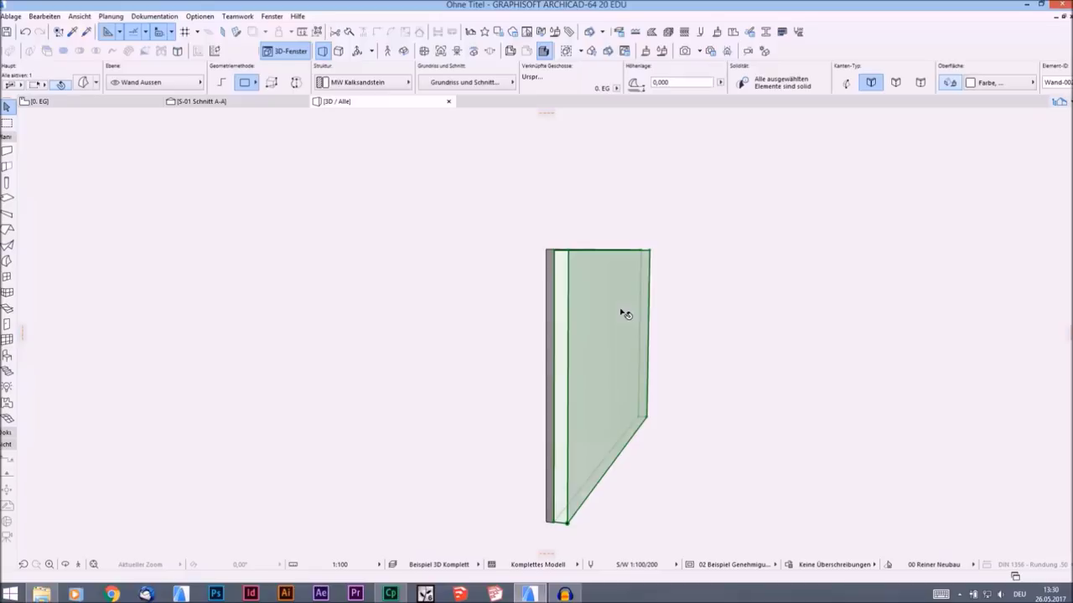
click(735, 339)
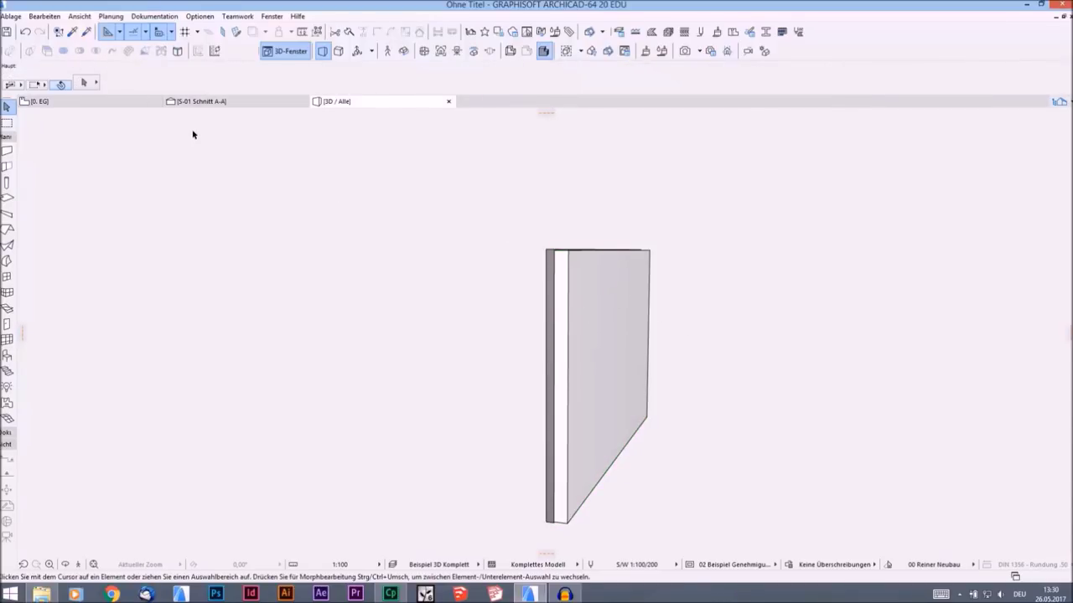
Step: Look at the ground floor plan, switch to section S-01 and examine the Q-shaped outline beside the wall
click(143, 101)
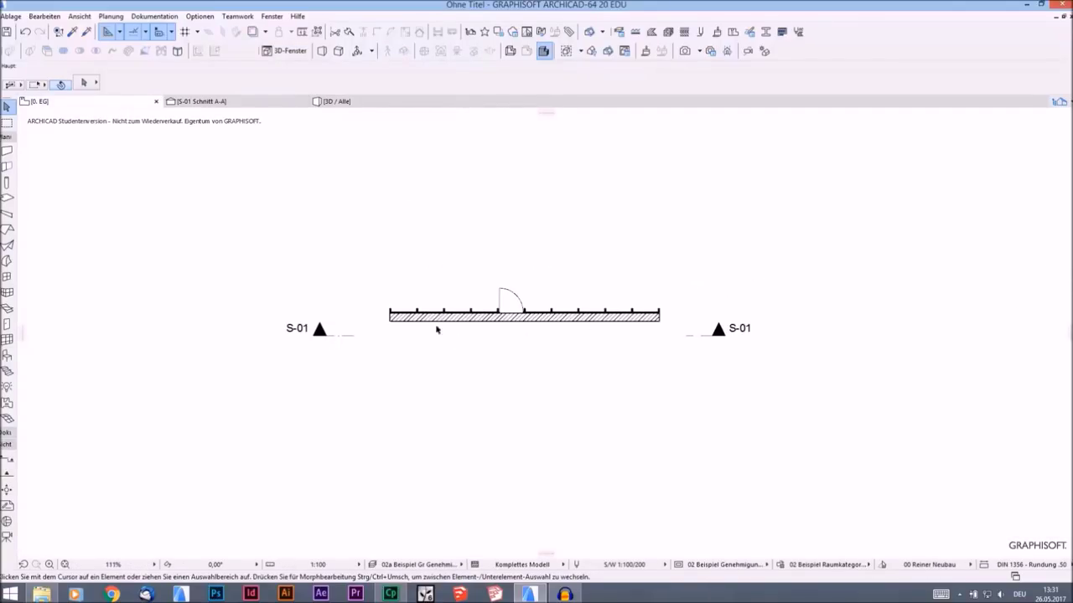
click(230, 101)
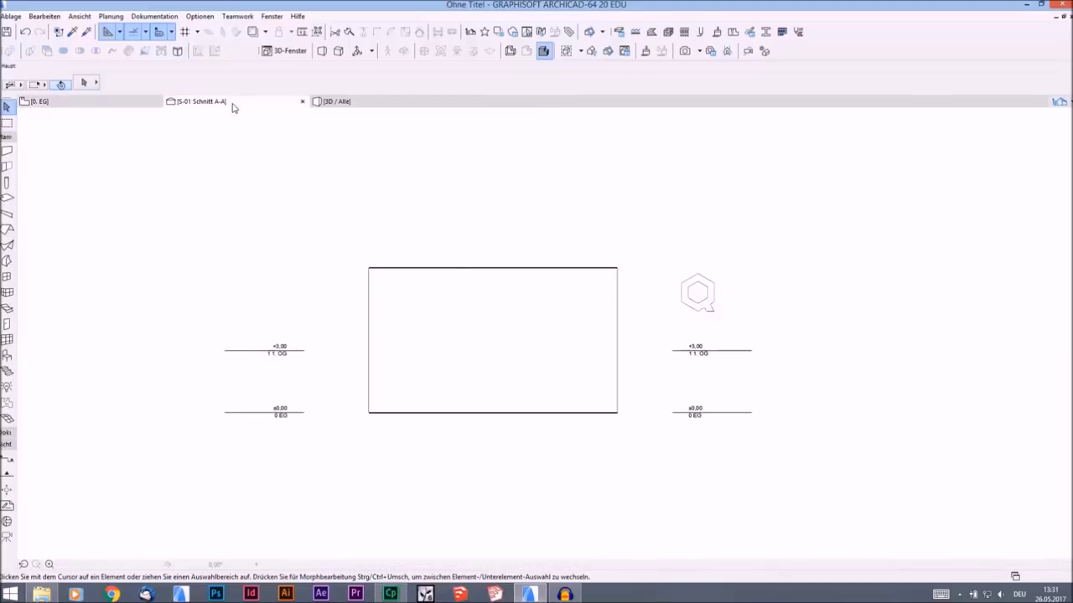
scroll(496, 351, up, 2)
scroll(495, 351, down, 2)
middle_drag(498, 349, 469, 360)
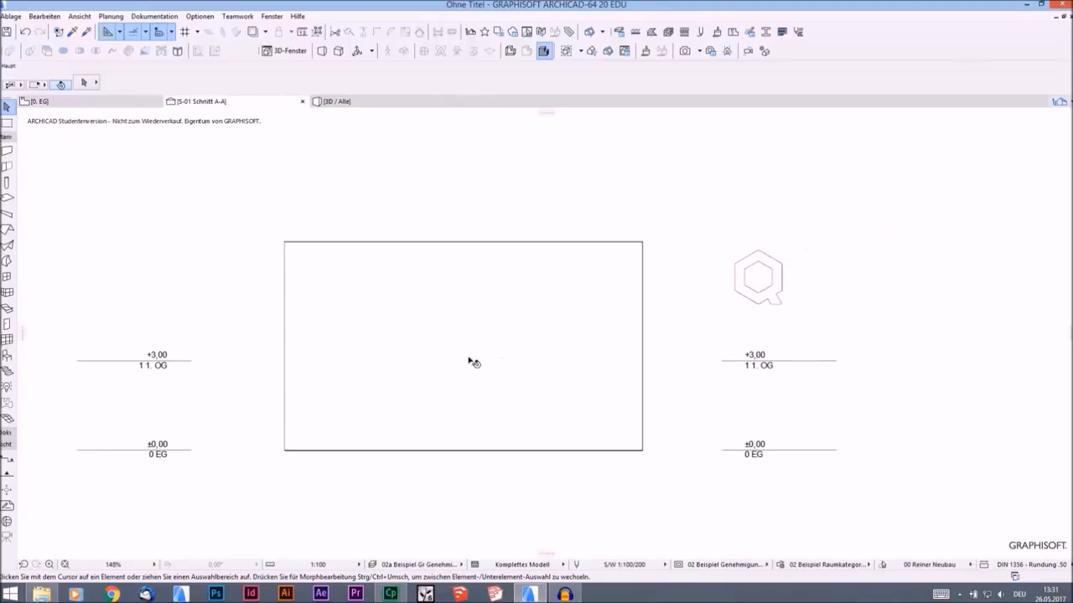
middle_drag(526, 309, 462, 311)
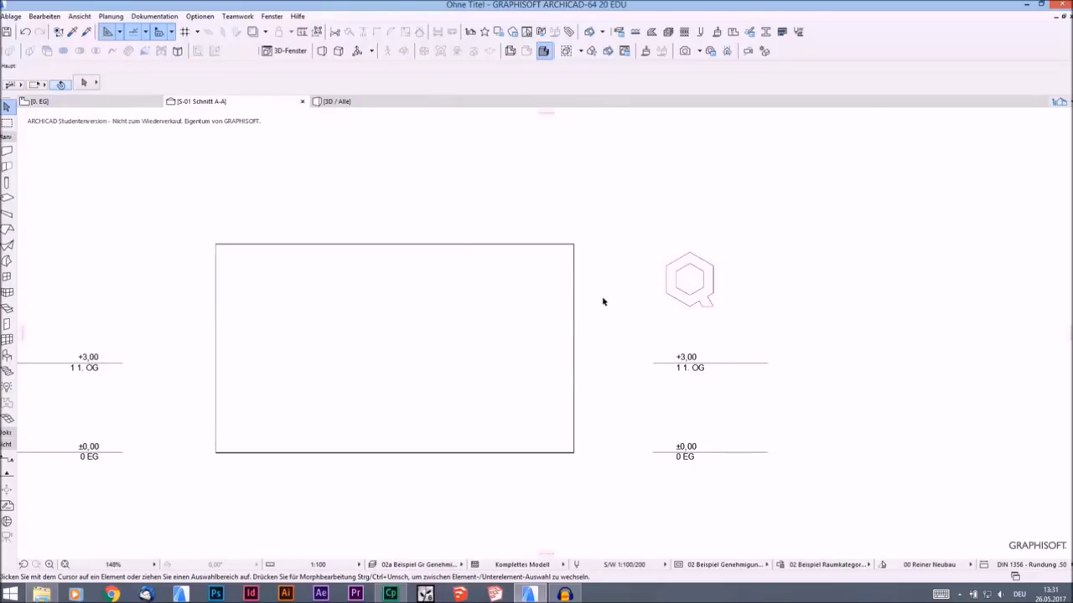
middle_drag(602, 301, 567, 304)
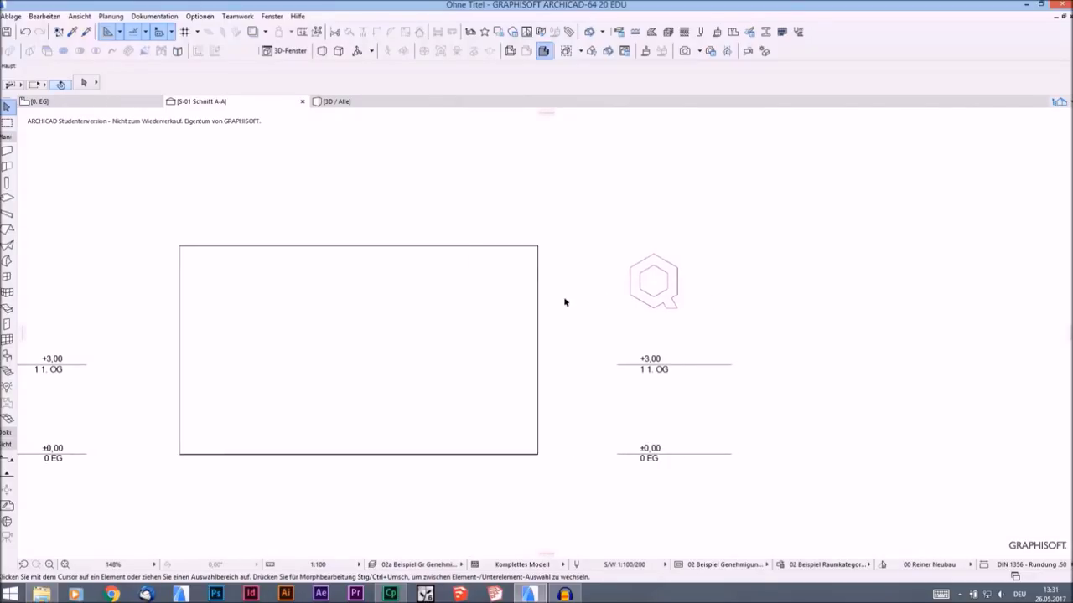
scroll(618, 299, up, 4)
scroll(587, 223, down, 2)
middle_drag(486, 288, 475, 302)
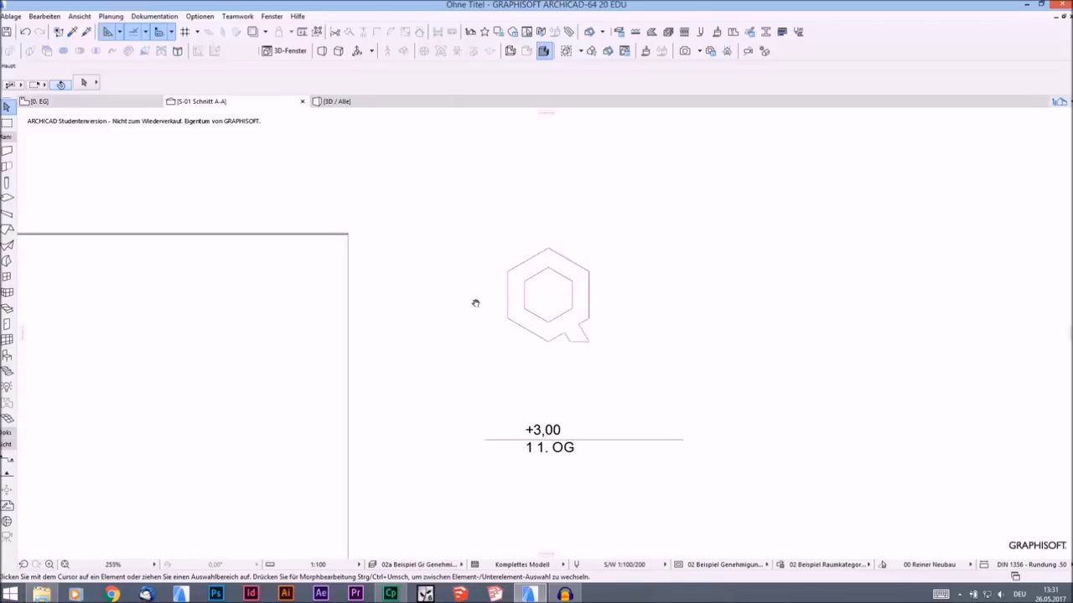
click(6, 261)
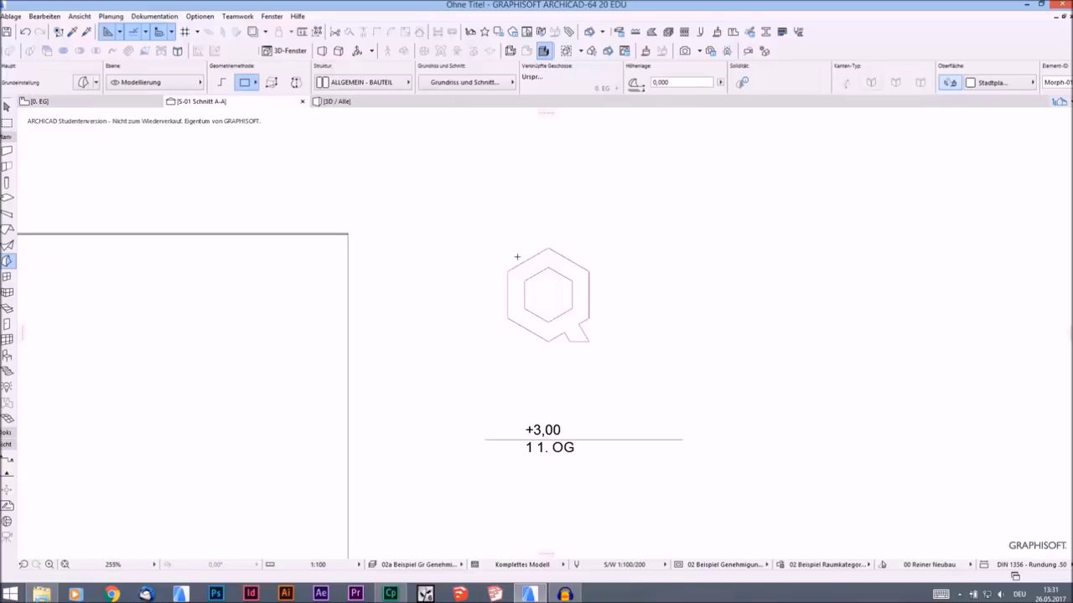
scroll(519, 256, up, 5)
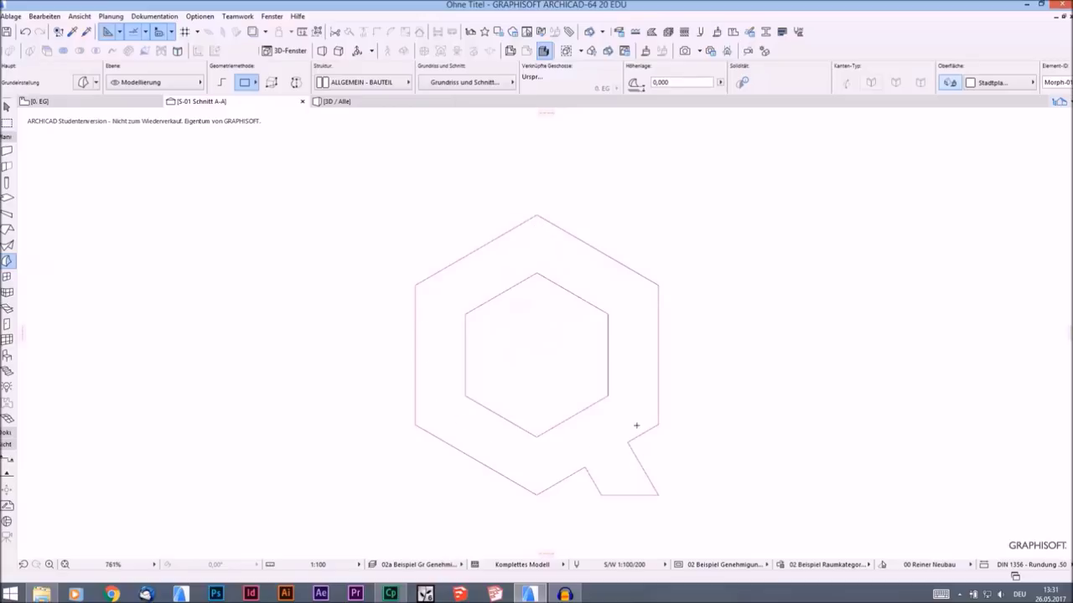
click(511, 287)
key(Escape)
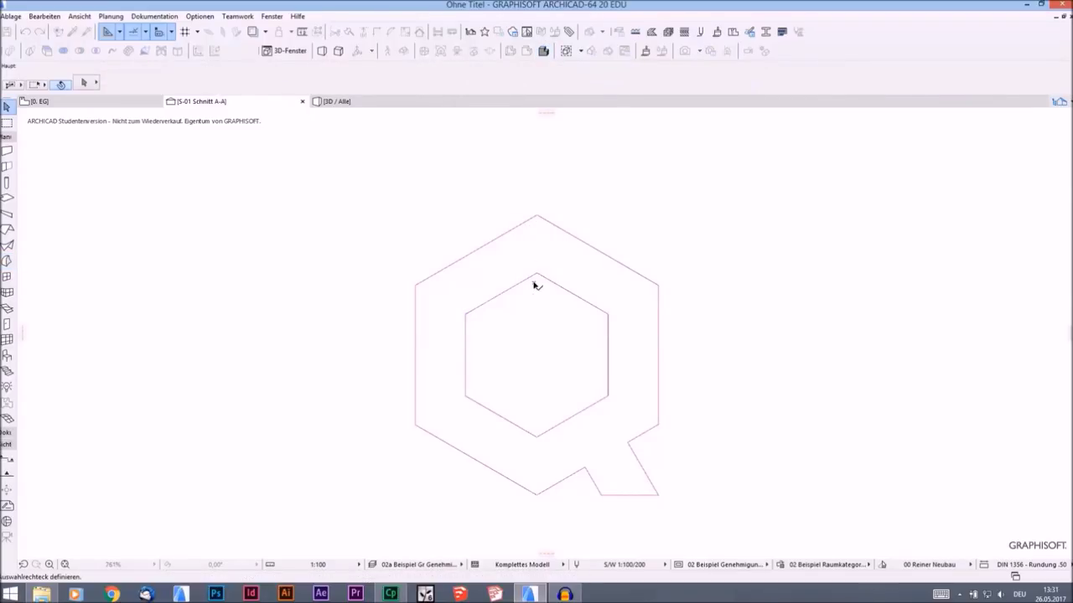
Step: In the 3D view, select the inner hexagon morph of the Q and extrude it with Push/Pull into a long solid
click(577, 299)
click(544, 311)
click(360, 104)
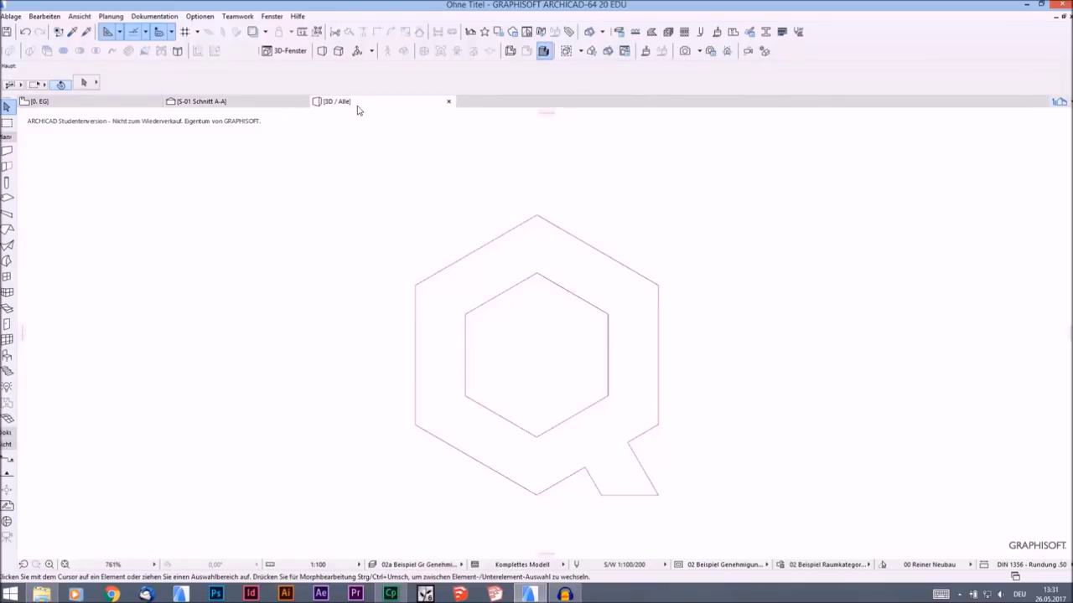
scroll(694, 266, up, 10)
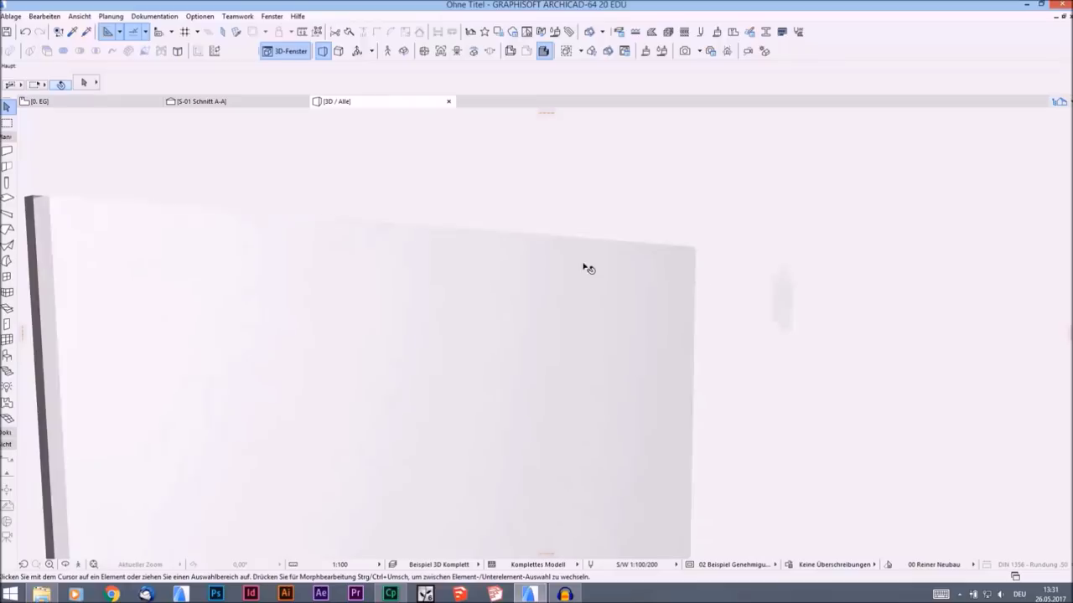
scroll(566, 288, up, 5)
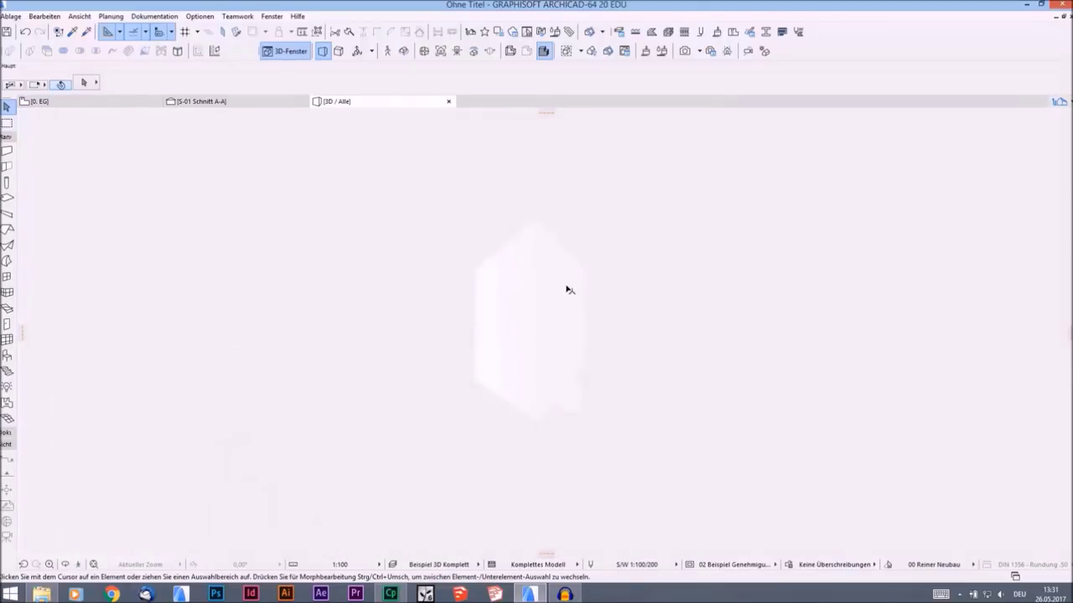
shift+middle_drag(535, 279, 507, 253)
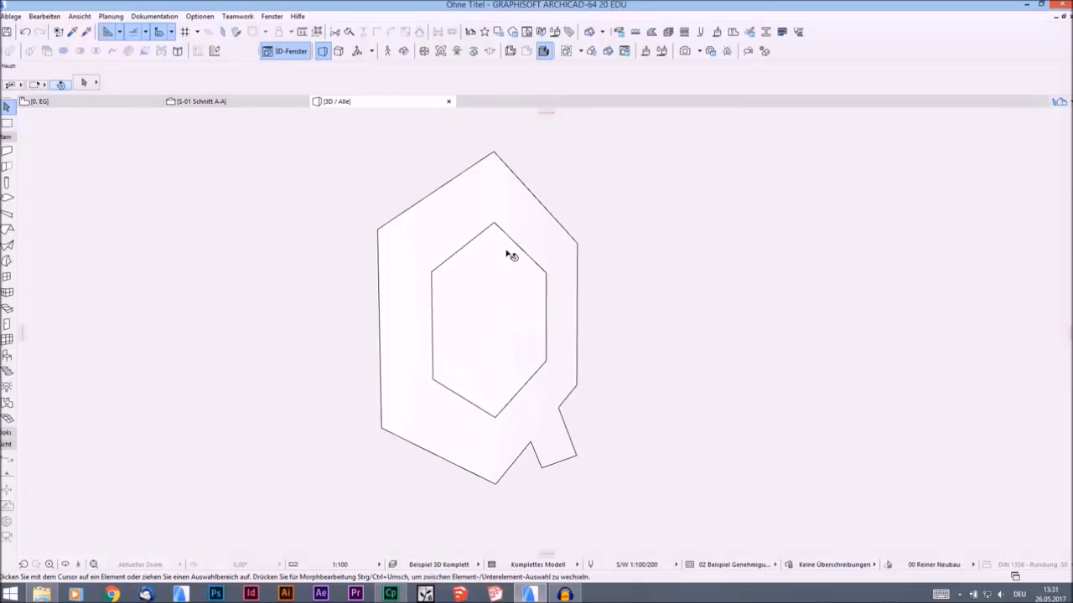
click(501, 253)
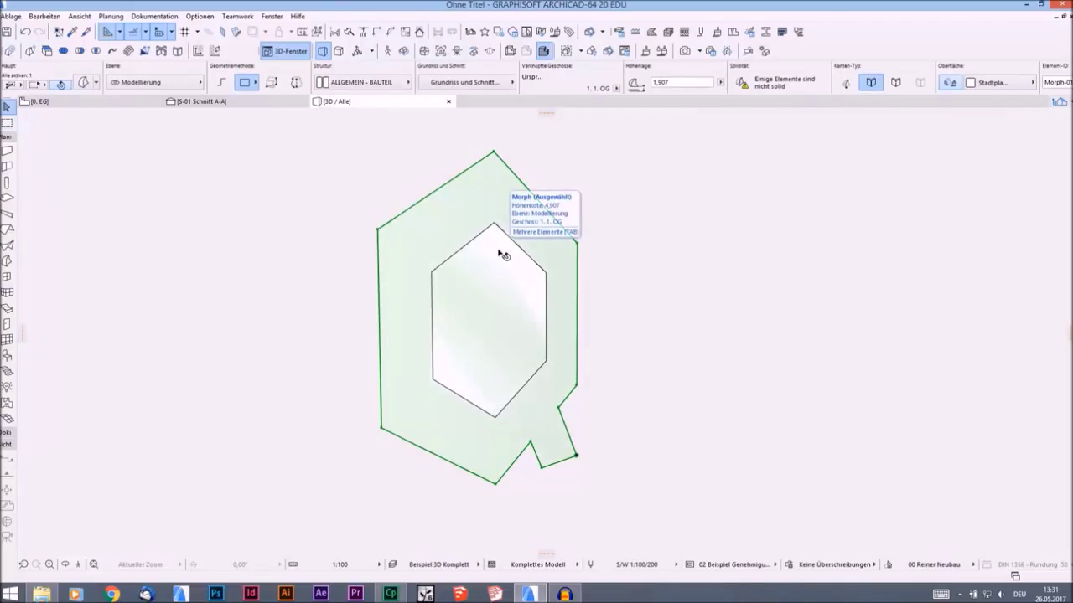
key(Tab)
click(501, 254)
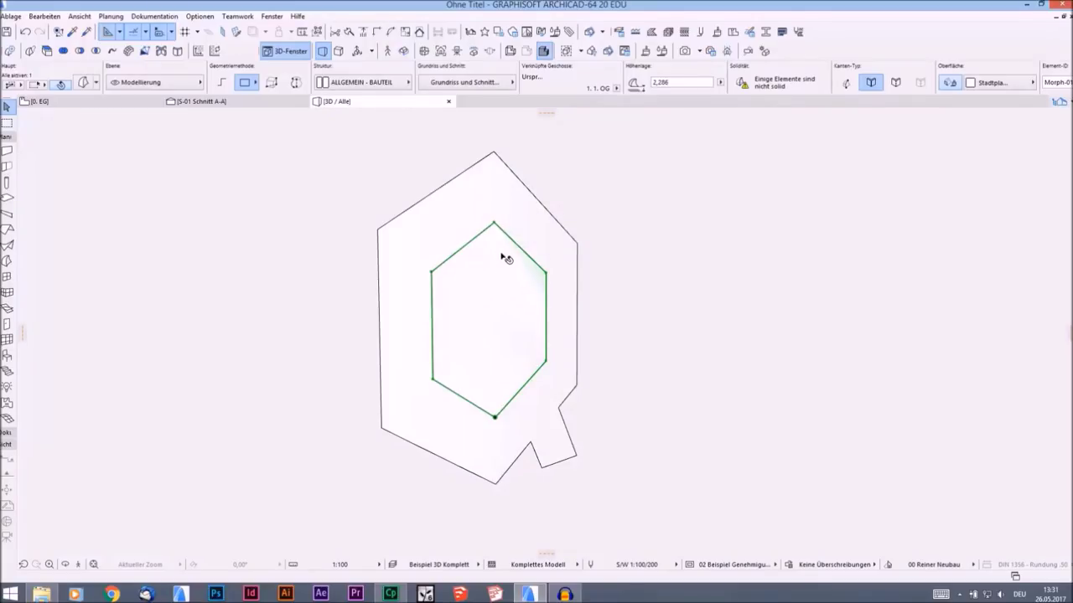
click(500, 268)
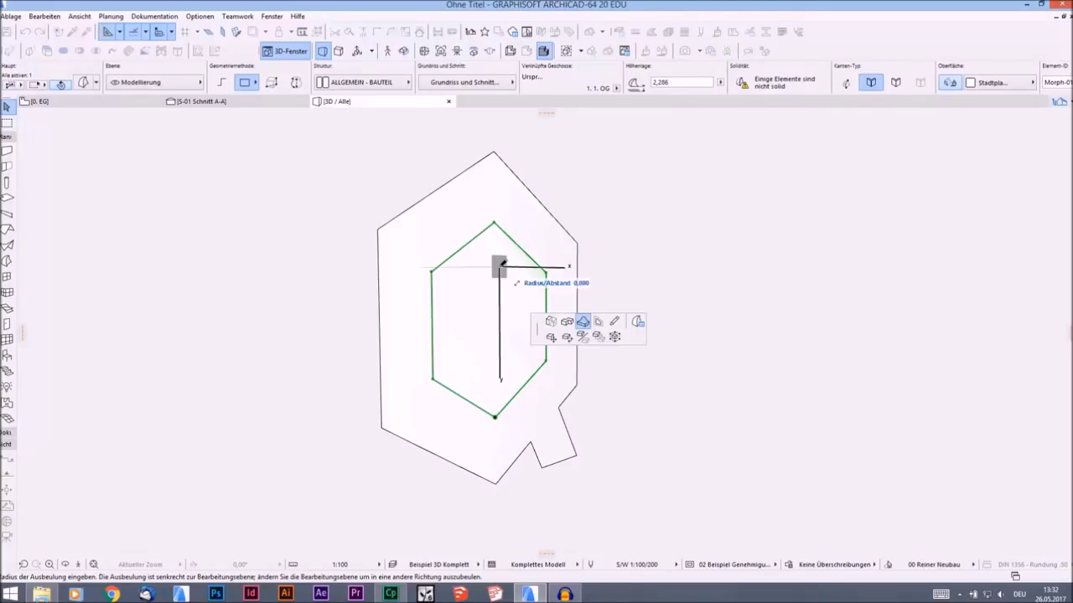
click(550, 324)
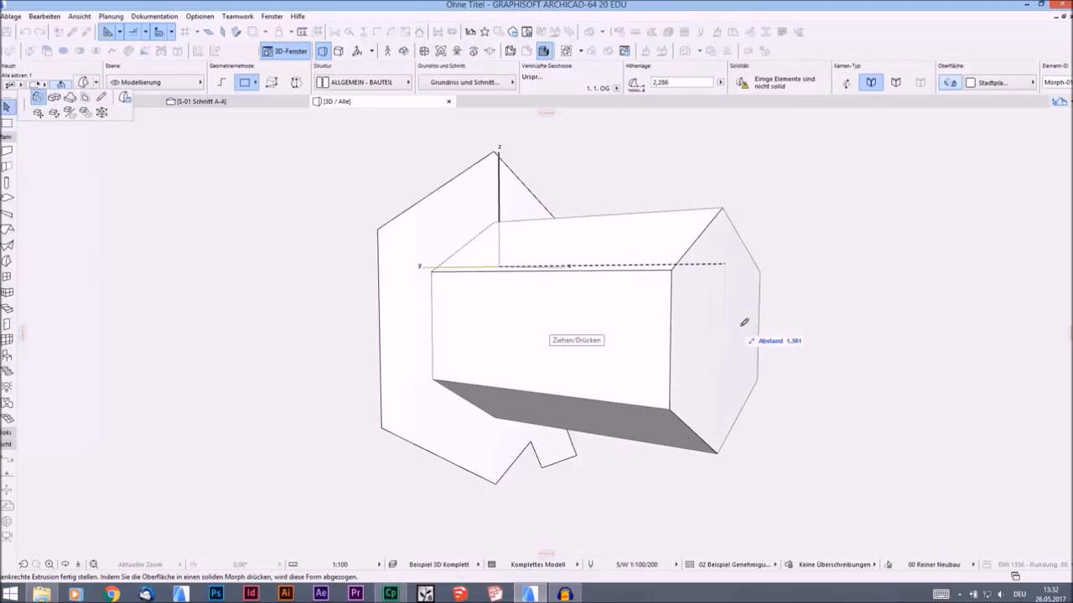
click(761, 319)
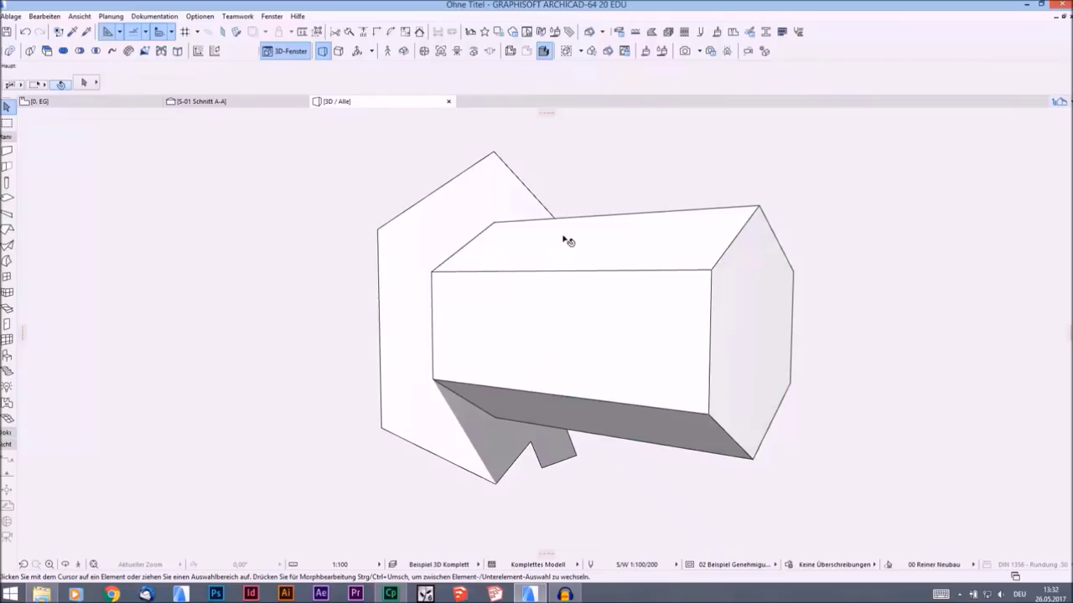
Step: Extrude the outer Q-shaped morph with Push/Pull in the same direction, ending it short of the hexagonal solid's front face
click(490, 200)
click(494, 193)
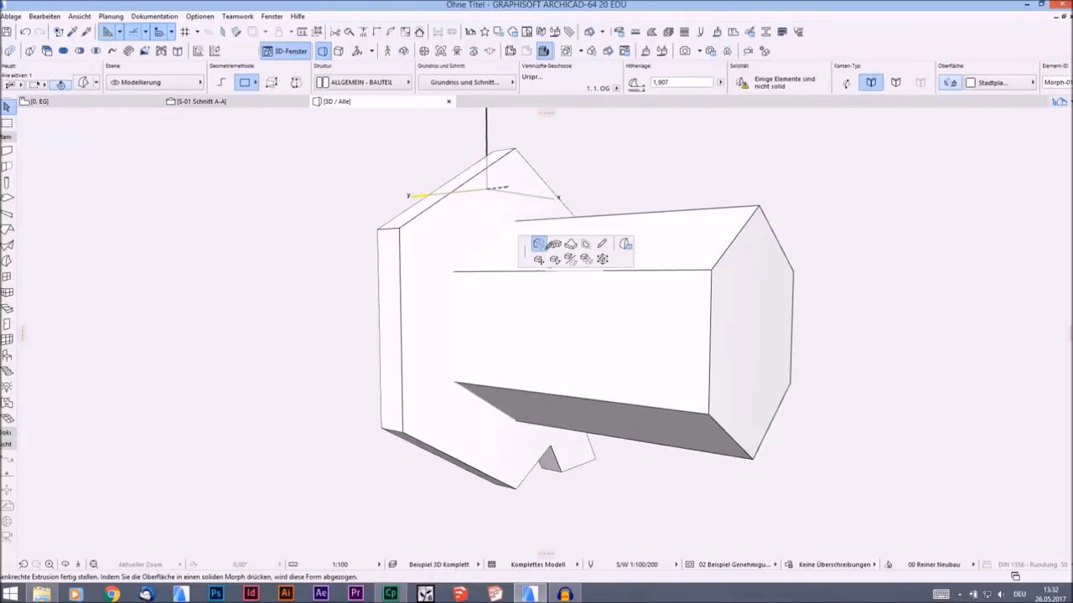
click(540, 245)
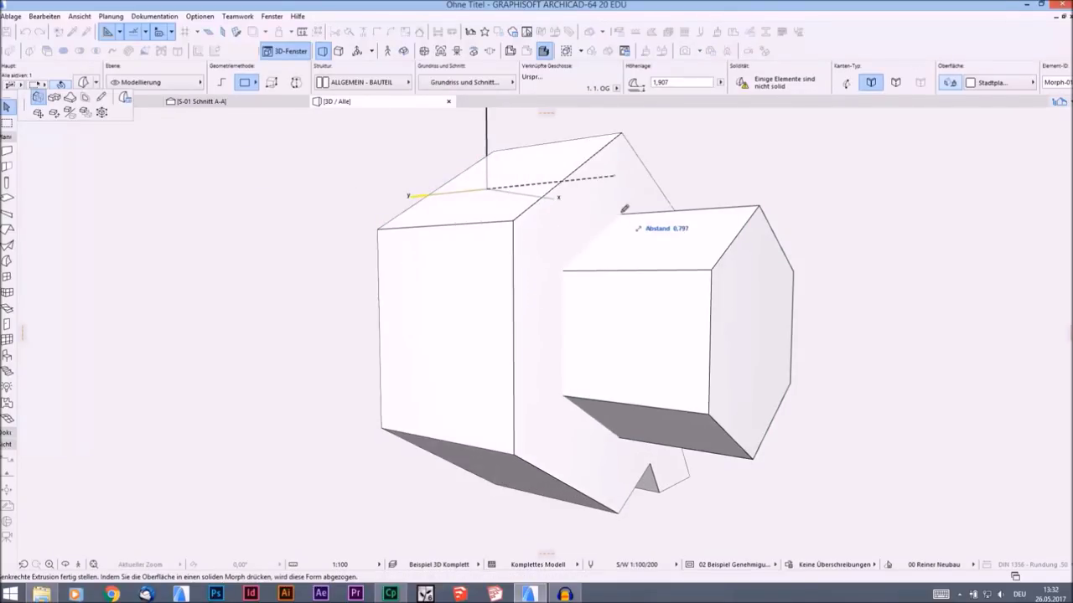
click(652, 220)
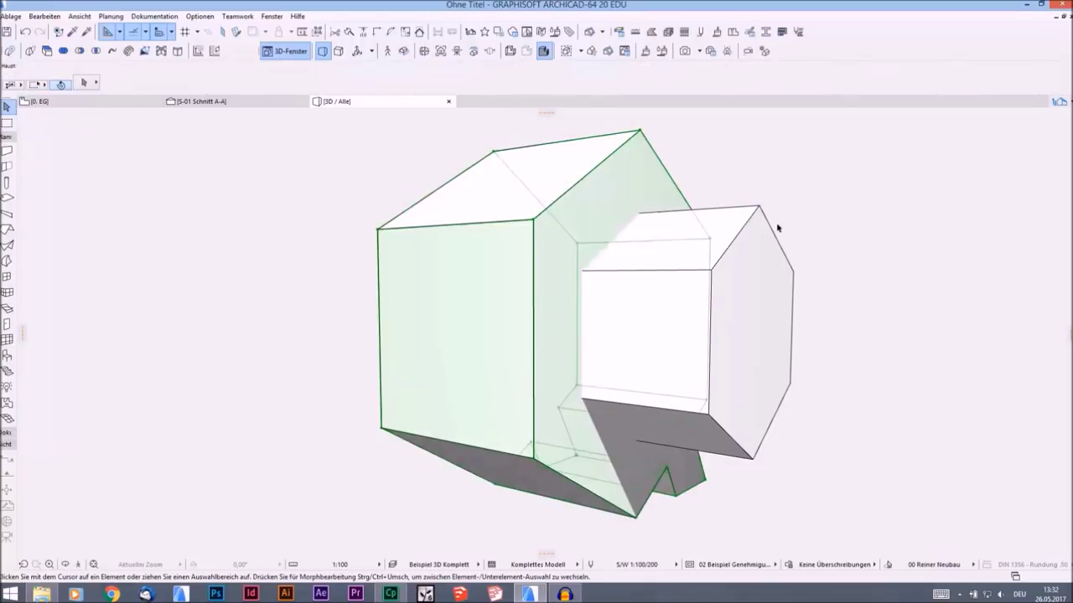
Step: Select the hexagonal solid and subtract it from the extruded Q-shaped morph to cut the hexagonal opening
click(777, 228)
click(718, 263)
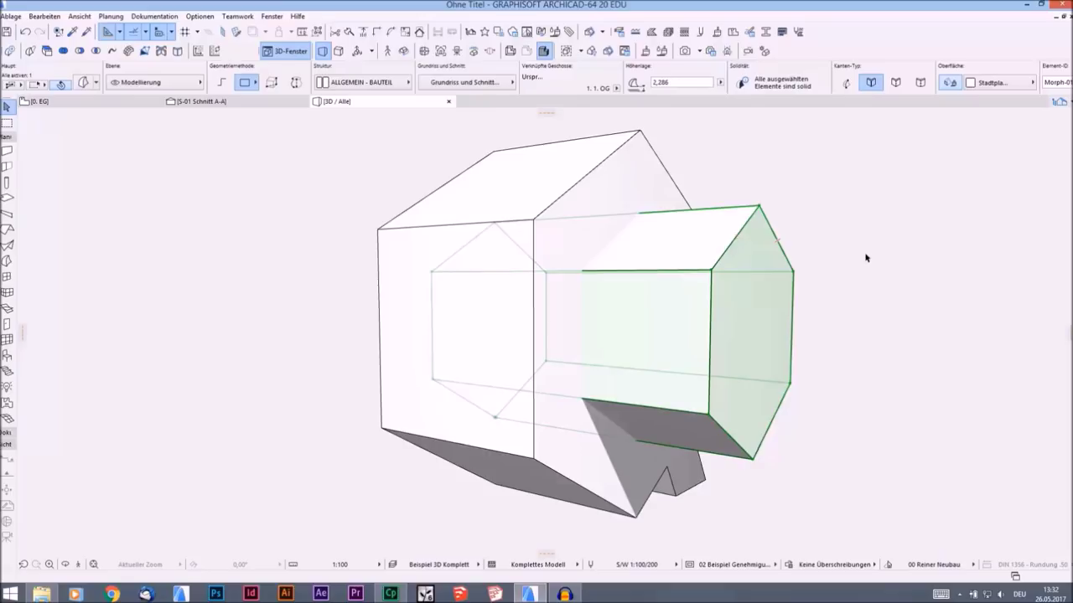
click(80, 52)
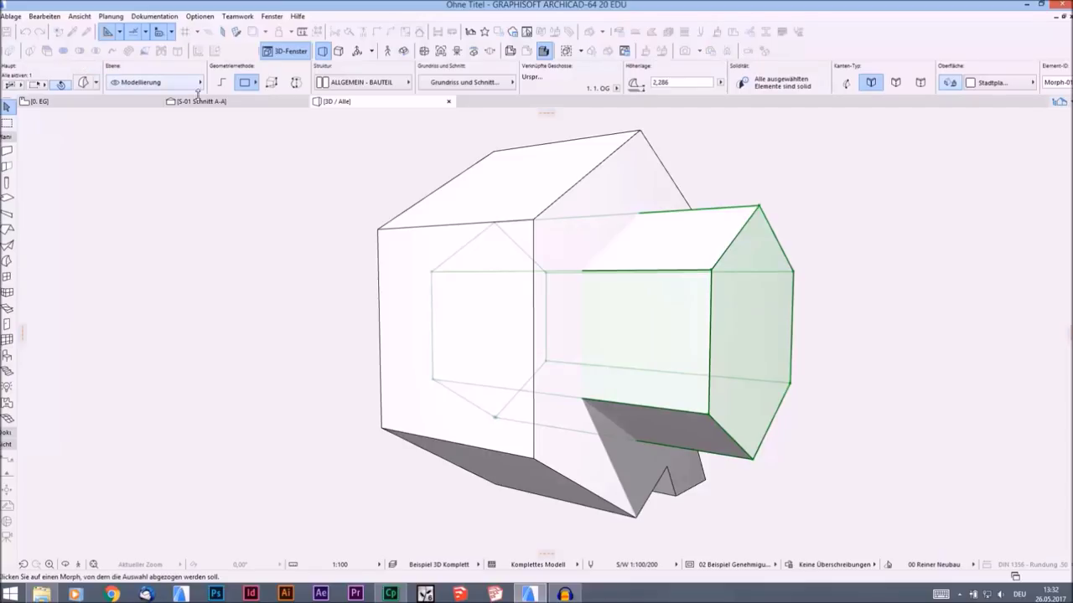
click(539, 169)
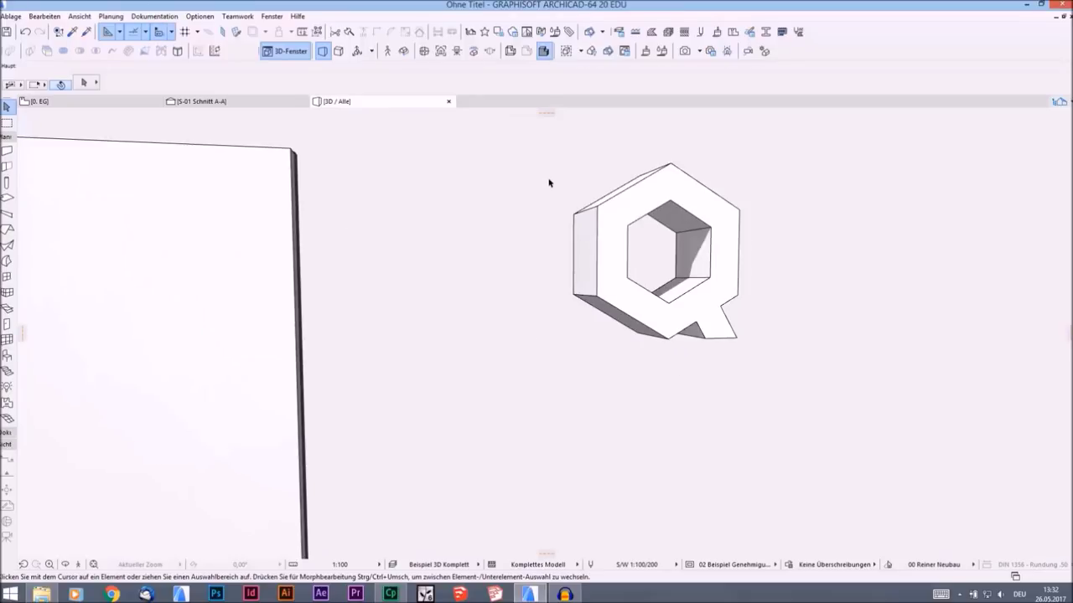
Step: Override the surface of the morph converted from the wall with the material Beton, rauh
click(257, 180)
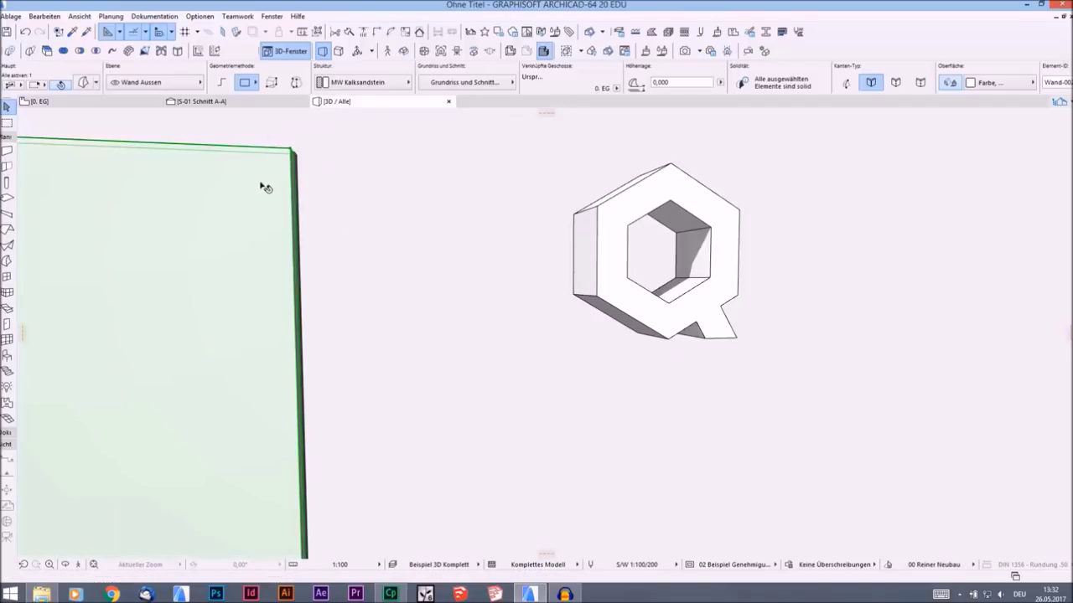
key(ctrl+t)
click(484, 300)
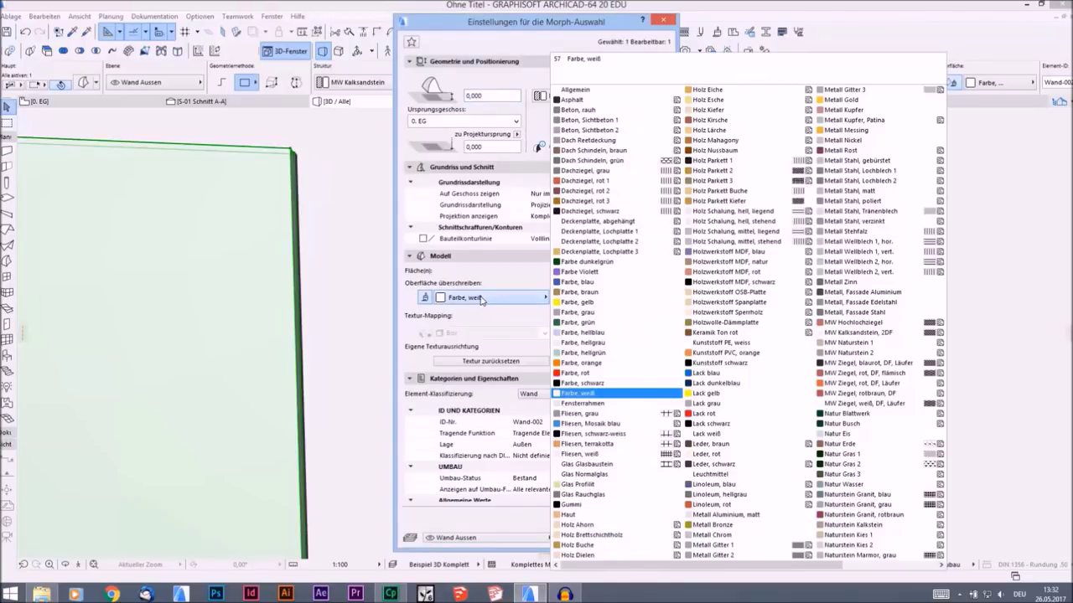
click(573, 112)
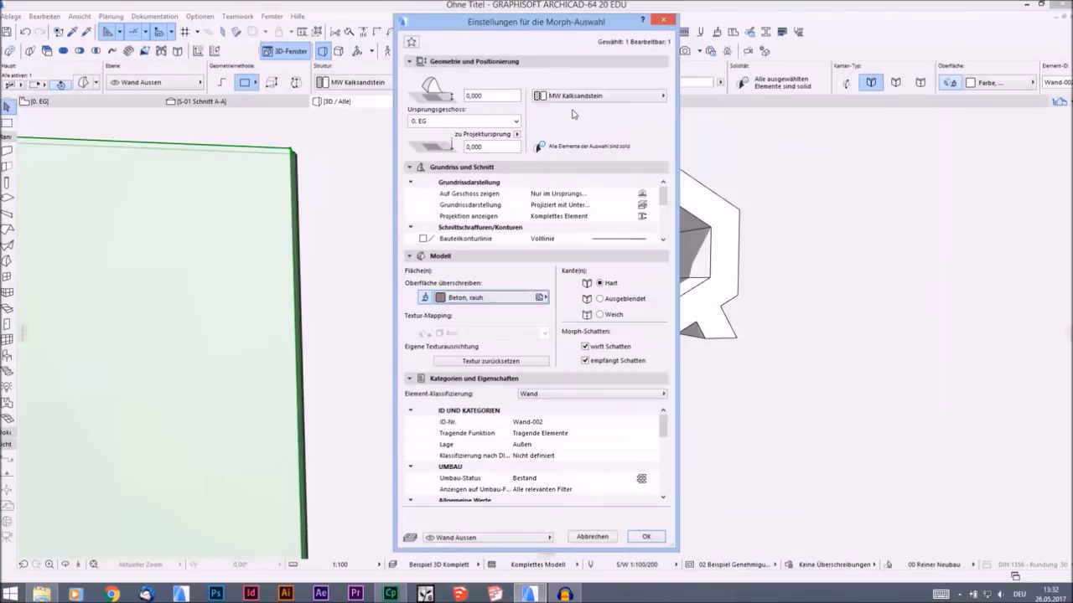
click(648, 536)
shift+middle_drag(494, 267, 461, 295)
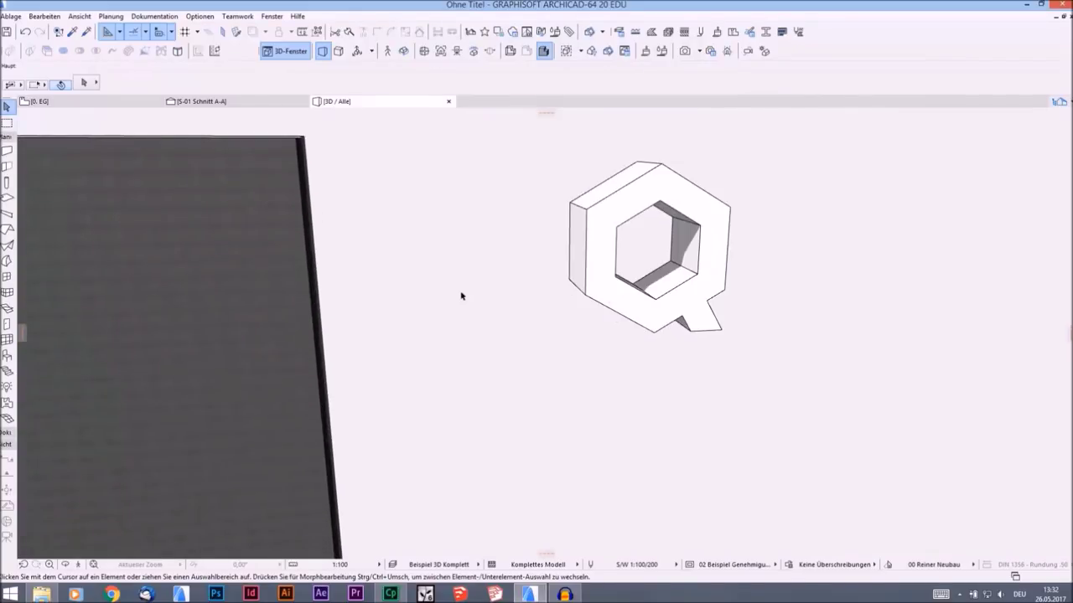
Step: In the ground floor plan, select section line S-01 and shift it slightly away from the wall
click(209, 101)
click(106, 104)
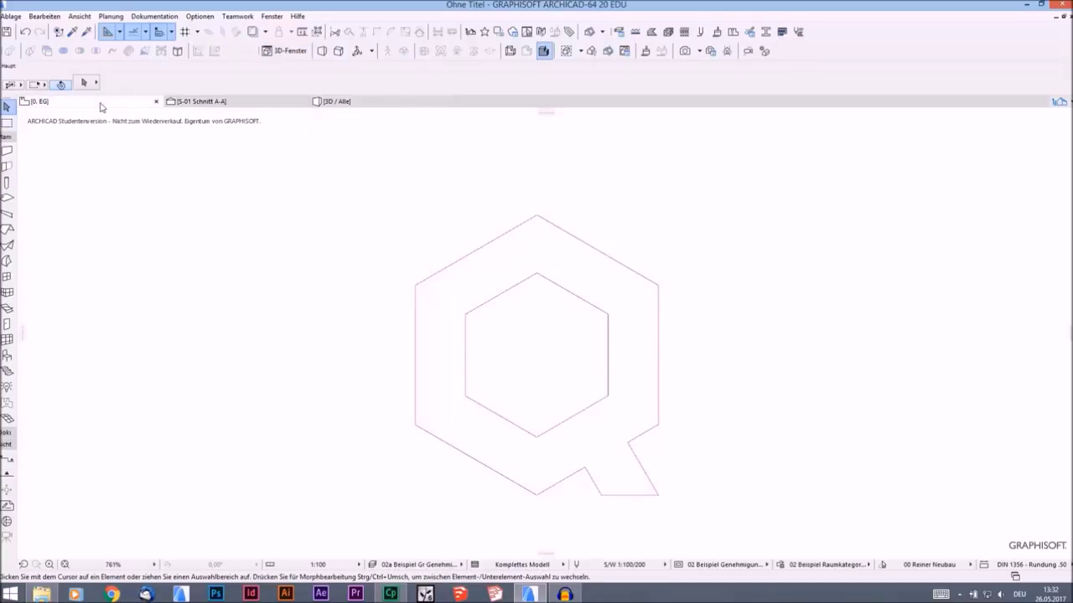
scroll(689, 353, up, 2)
click(688, 333)
drag(690, 331, 690, 338)
key(Escape)
Step: In section S-01, select all the red 2D lines forming the Q outline and delete them
click(227, 101)
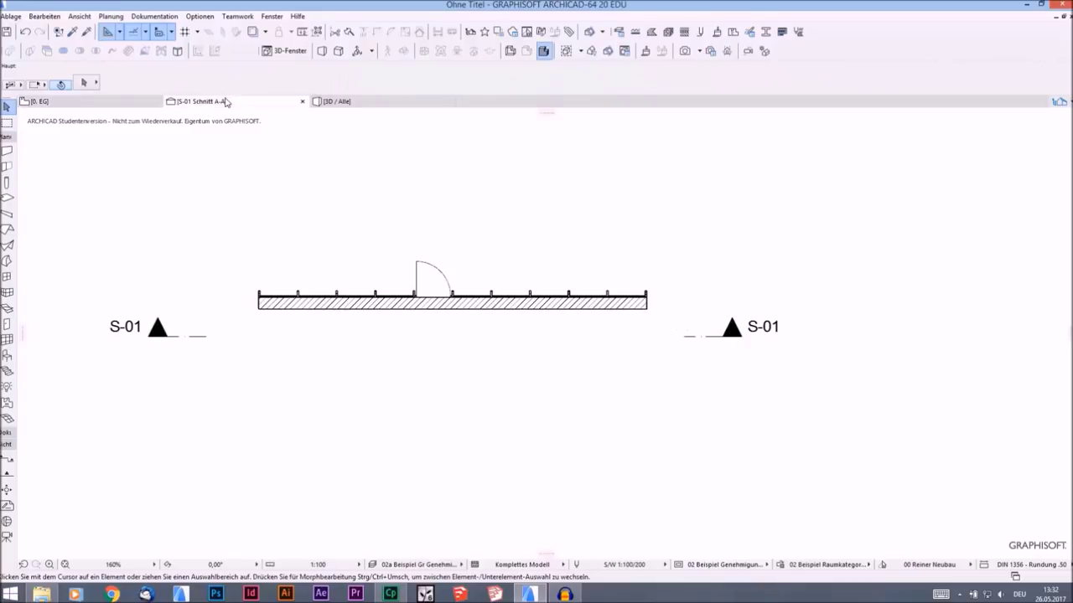
scroll(548, 254, down, 5)
middle_drag(544, 282, 567, 194)
scroll(567, 196, down, 5)
middle_drag(589, 242, 626, 296)
scroll(607, 264, up, 1)
scroll(608, 264, up, 2)
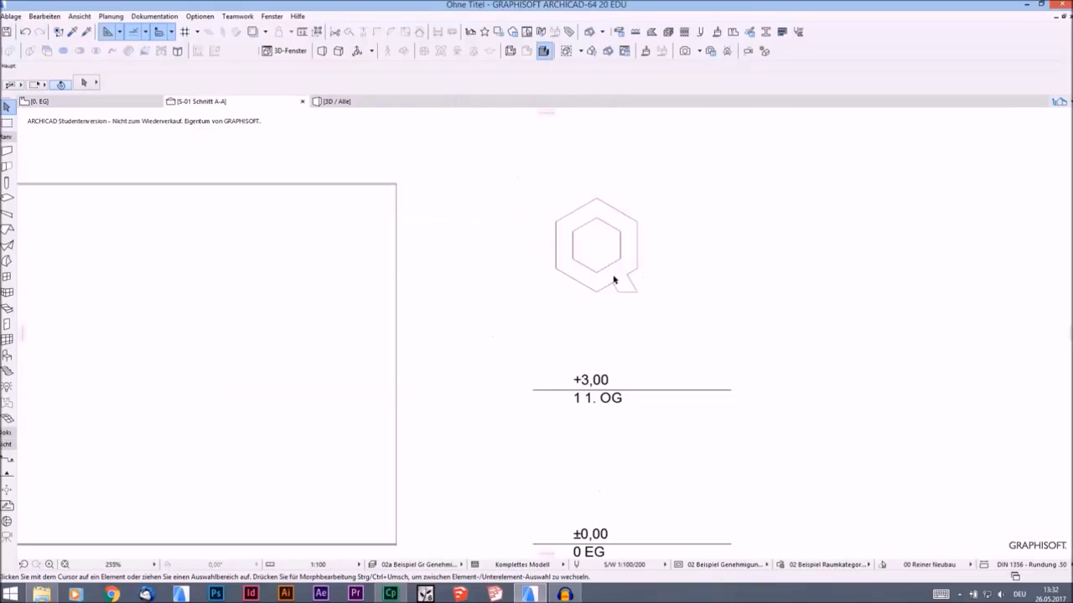
drag(680, 309, 502, 182)
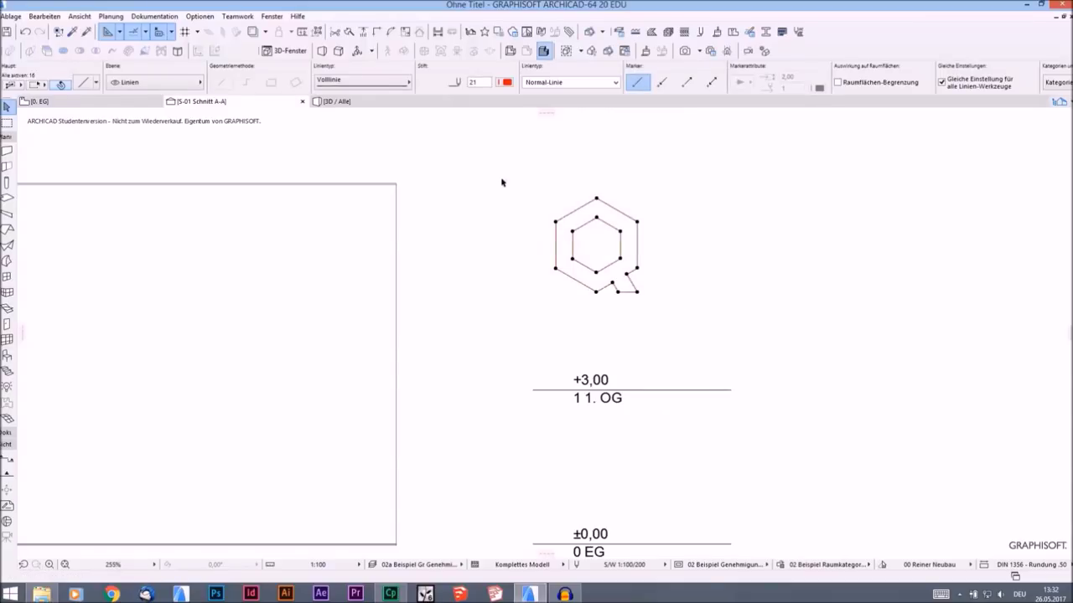
key(Delete)
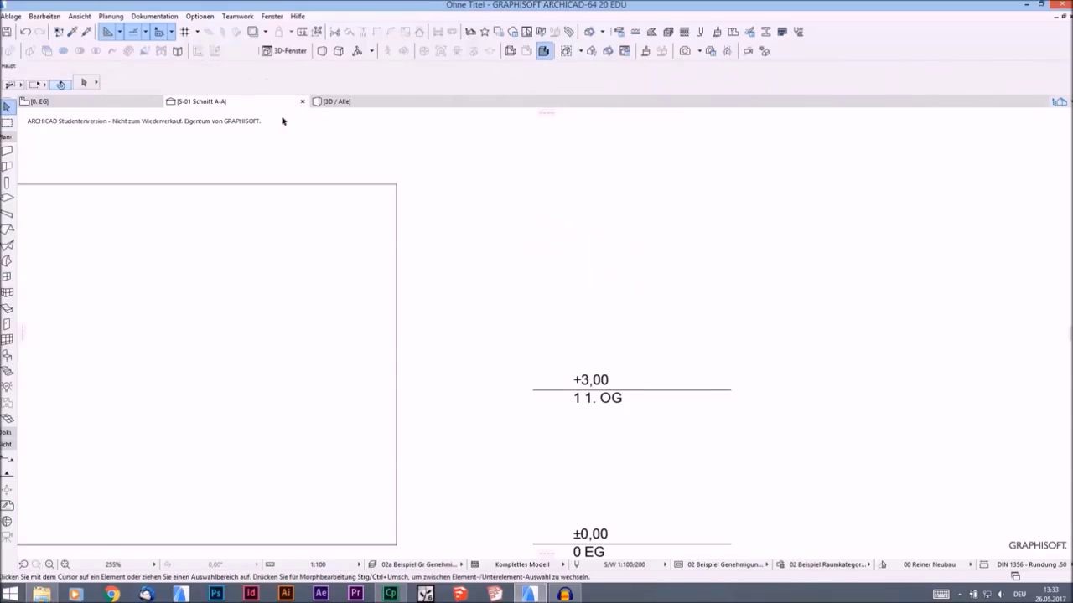
Step: In the ground floor plan, stretch section line S-01 farther beyond the wall's end so its range includes the Q-shaped morph
click(363, 103)
click(95, 103)
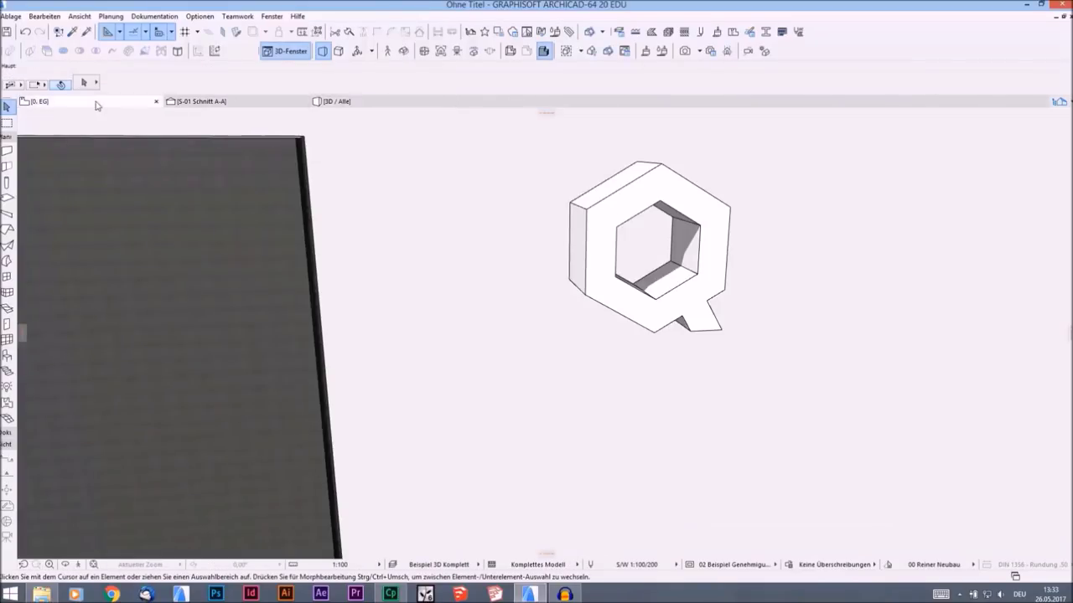
scroll(687, 342, down, 1)
middle_drag(687, 342, 499, 316)
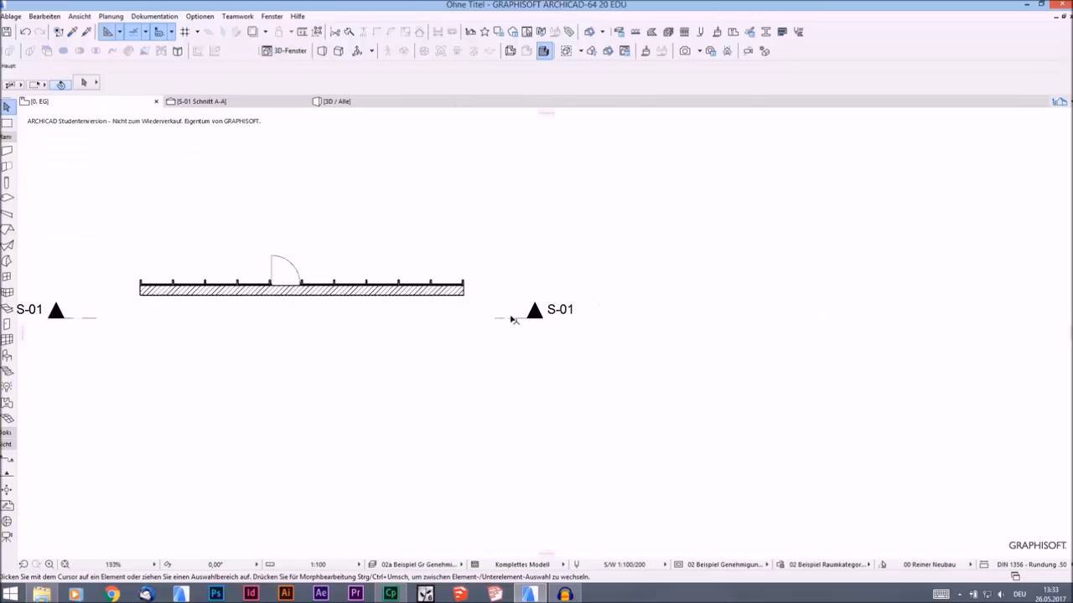
click(533, 320)
click(536, 319)
click(696, 319)
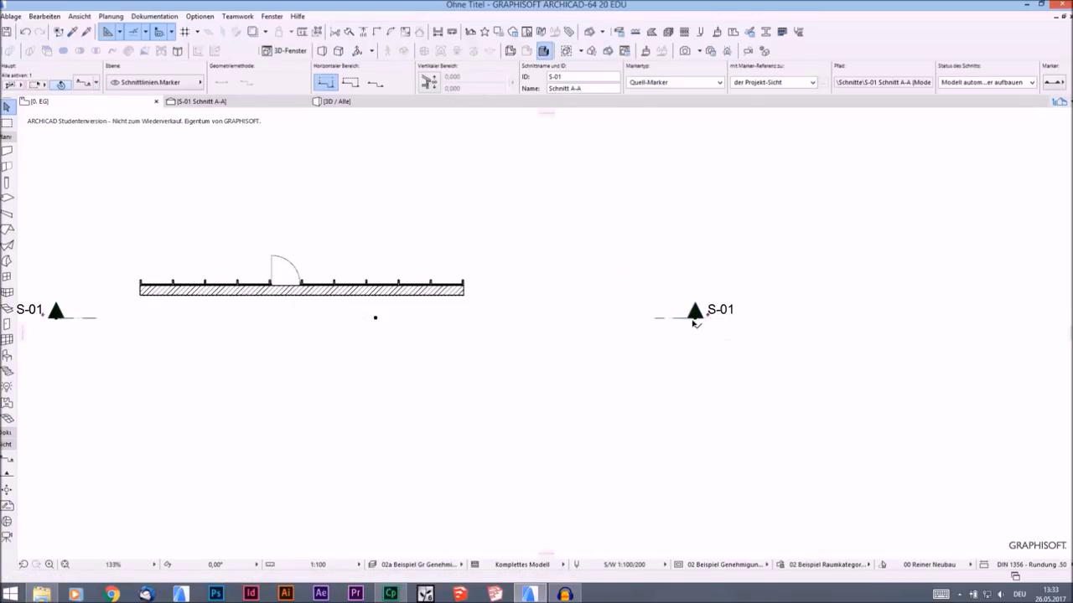
key(Escape)
middle_drag(579, 297, 712, 296)
Step: In section S-01, move the Q-shaped morph from beside the wall into the wall face's lower right corner
click(231, 104)
click(602, 220)
key(Escape)
scroll(565, 248, down, 4)
scroll(624, 239, up, 3)
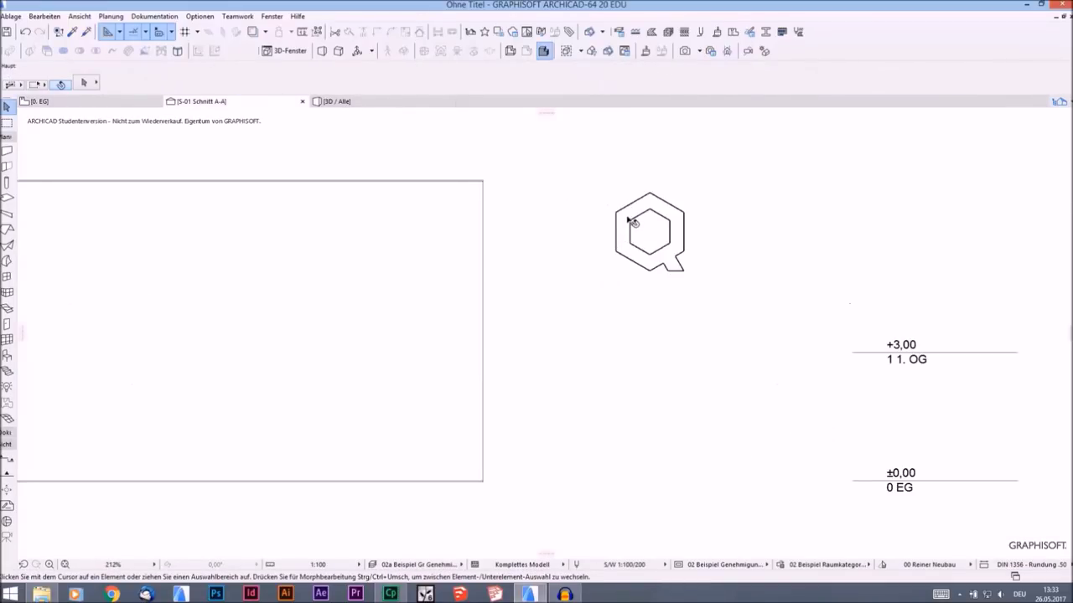
click(628, 217)
key(ctrl+d)
click(615, 213)
middle_drag(566, 249, 771, 202)
click(668, 414)
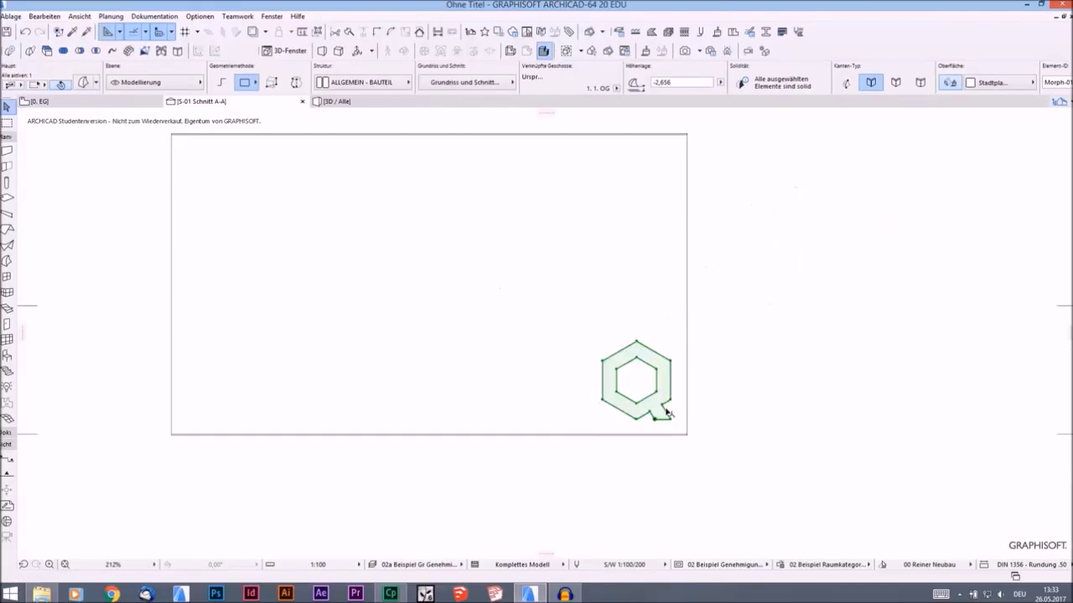
key(Escape)
scroll(668, 414, up, 5)
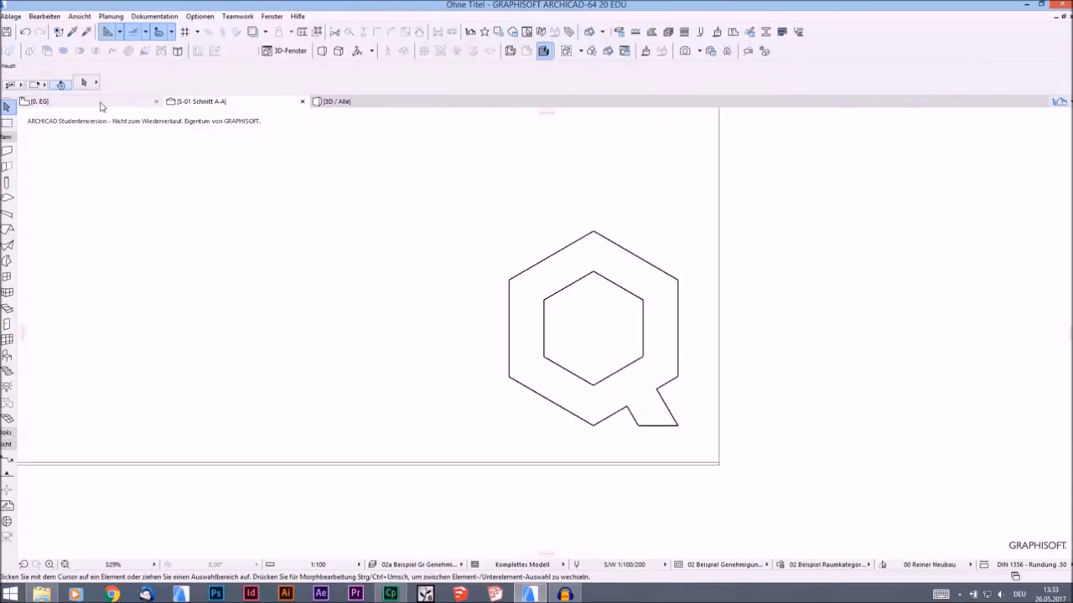
Step: In the ground floor plan, move the Q-shaped morph perpendicularly toward the wall until its edge slightly overlaps the wall
click(73, 101)
scroll(557, 302, up, 6)
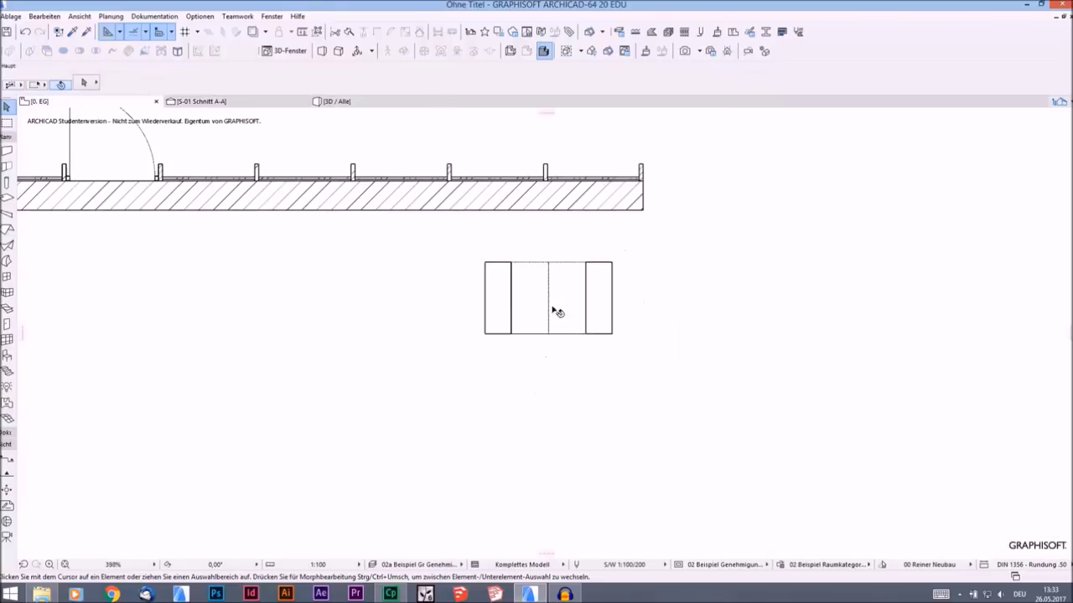
click(509, 270)
key(ctrl+d)
scroll(490, 266, up, 2)
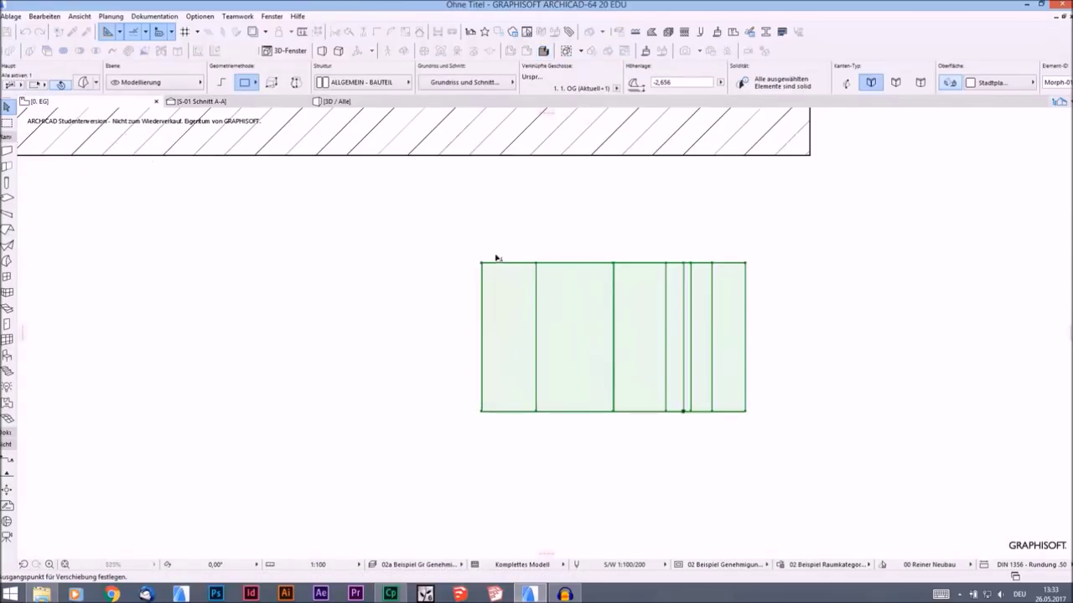
click(464, 332)
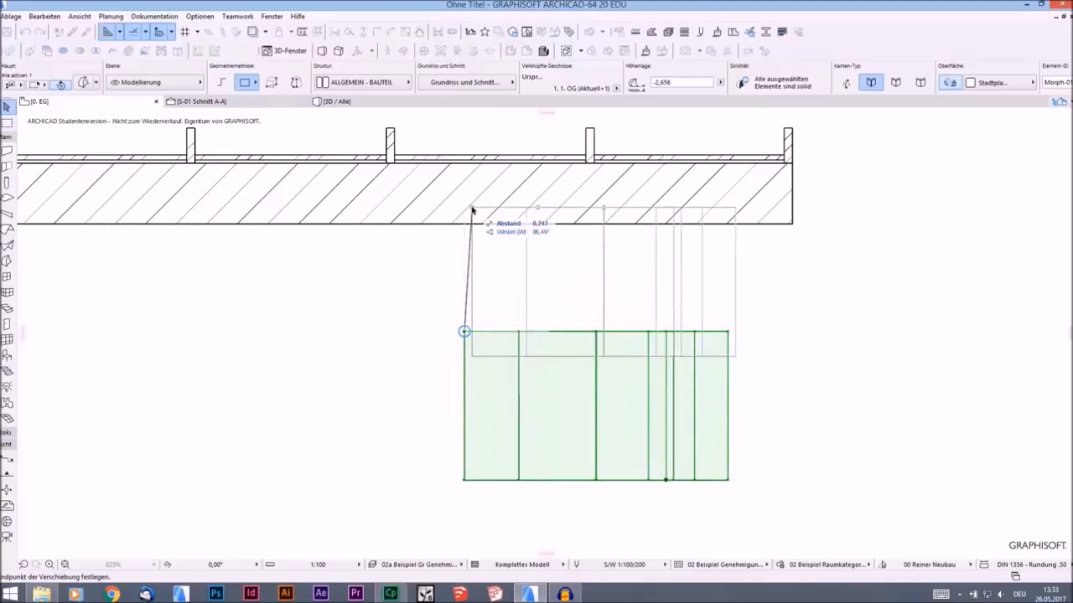
scroll(467, 208, up, 5)
middle_drag(466, 233, 465, 267)
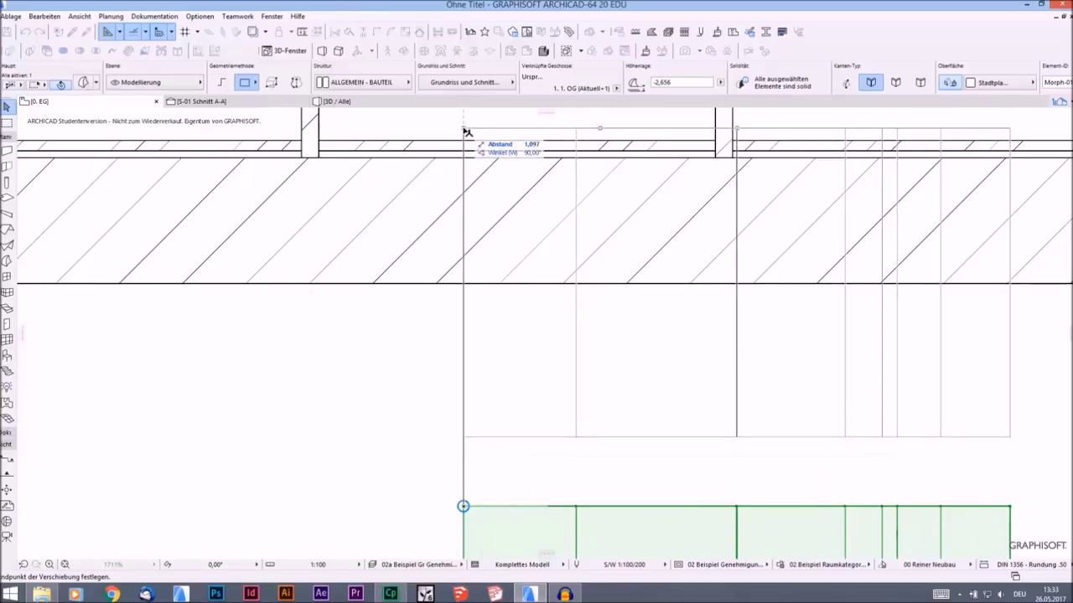
click(466, 276)
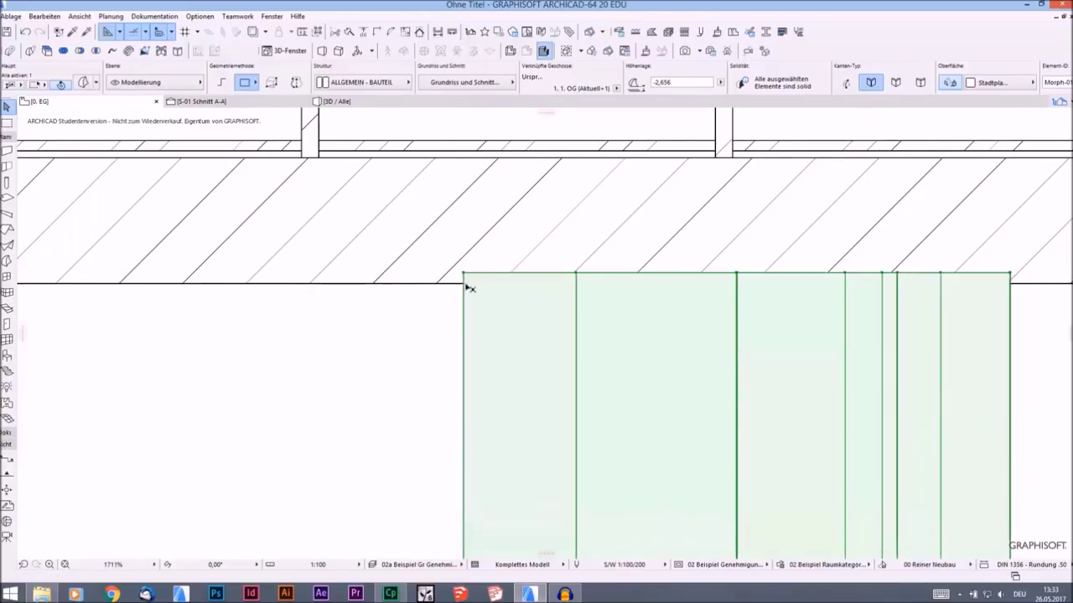
Step: In the ground floor plan, subtract the Q-shaped morph from the wall and check the recess in the 3D view
middle_drag(497, 325, 472, 320)
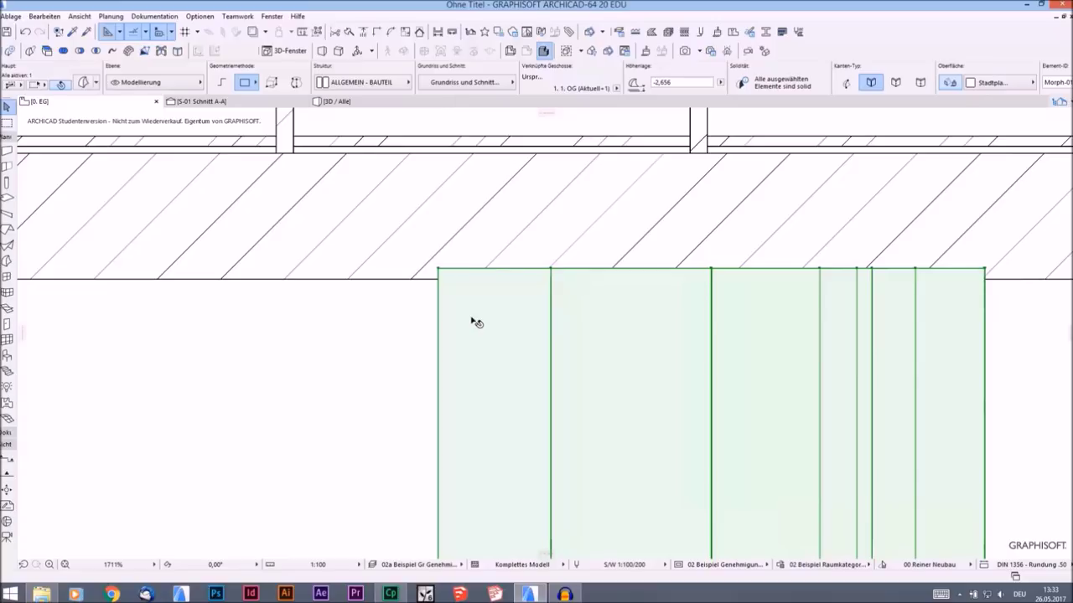
scroll(355, 320, down, 3)
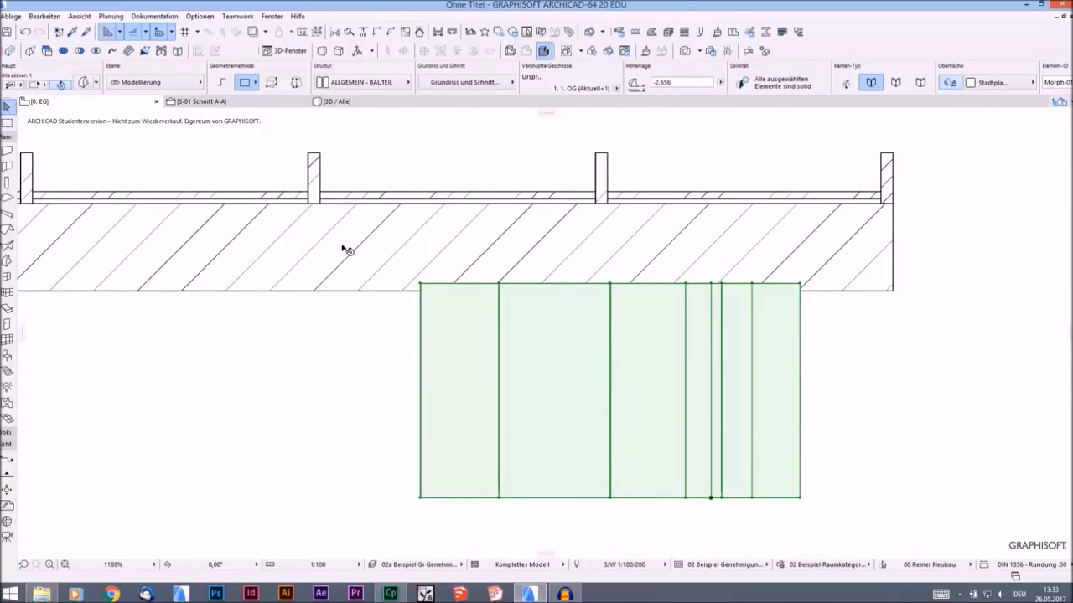
click(77, 55)
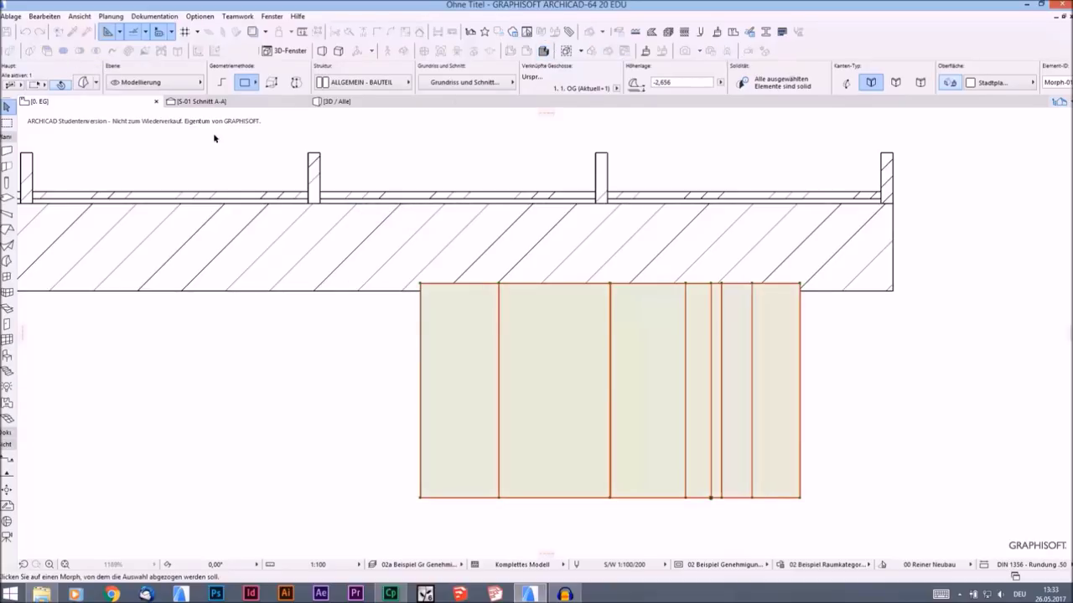
click(362, 226)
click(334, 102)
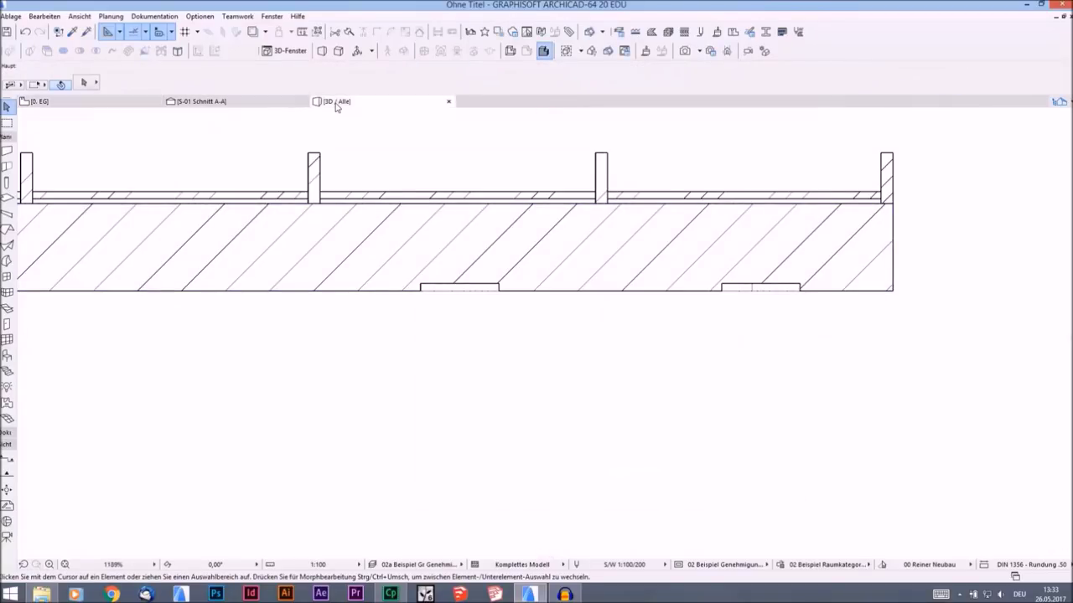
shift+middle_drag(508, 286, 795, 263)
scroll(539, 379, up, 4)
shift+middle_drag(539, 381, 595, 240)
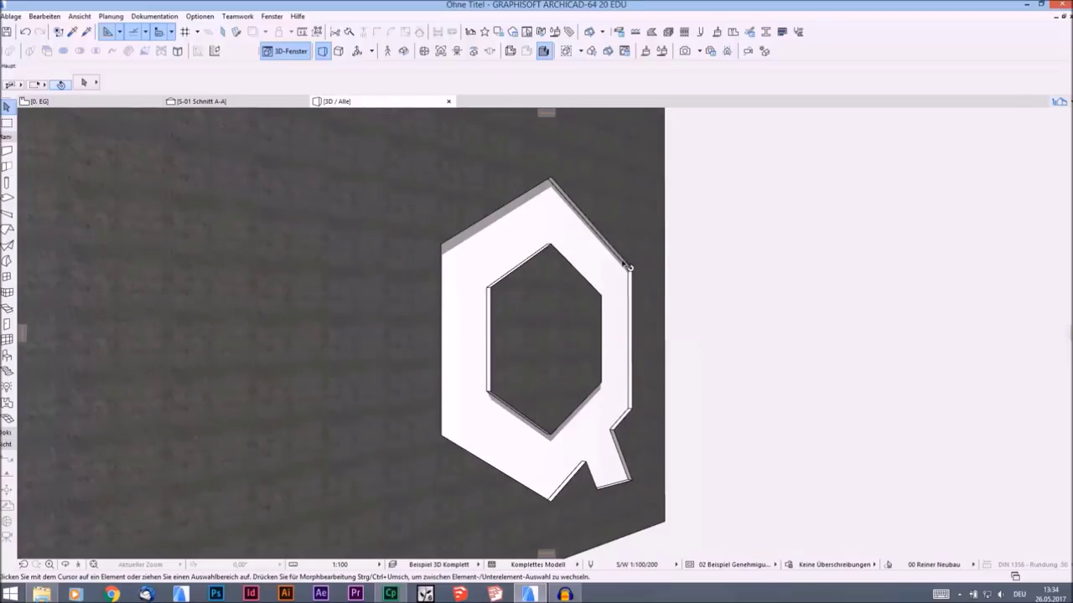
Step: Undo the subtraction of the Q-shaped morph from the wall and clear the selection
click(600, 423)
key(ctrl+z)
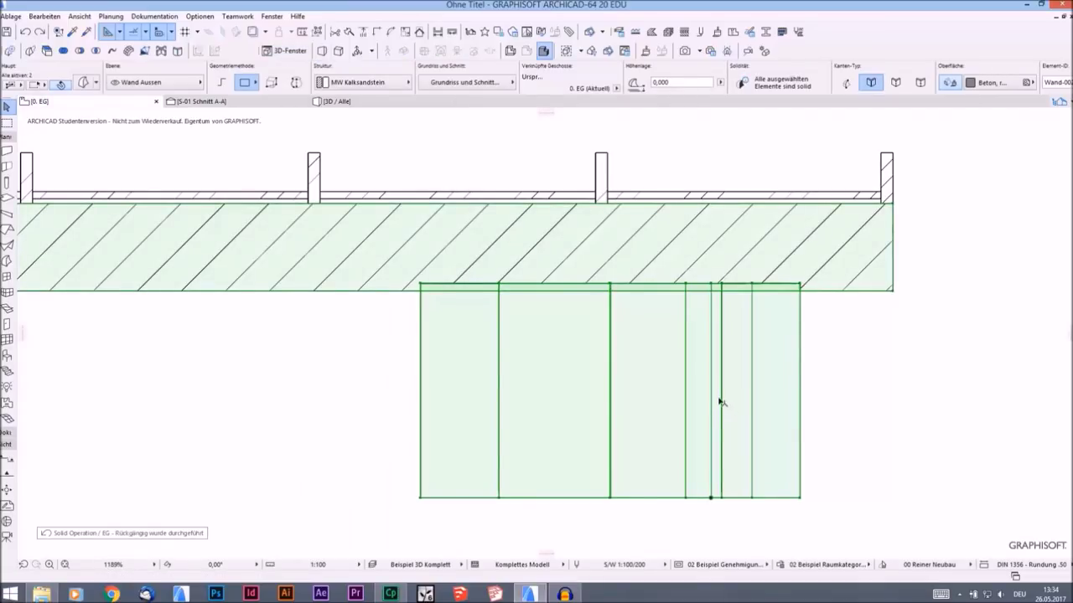
key(Escape)
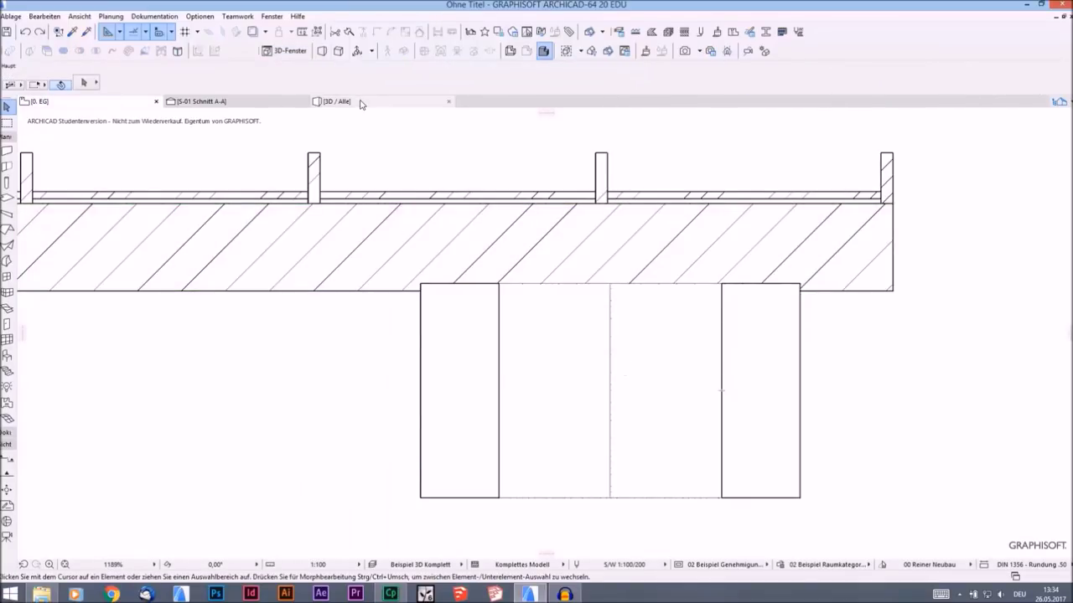
Step: In the 3D view, set the surface override of the Q-shaped morph to Beton, rauh
click(362, 105)
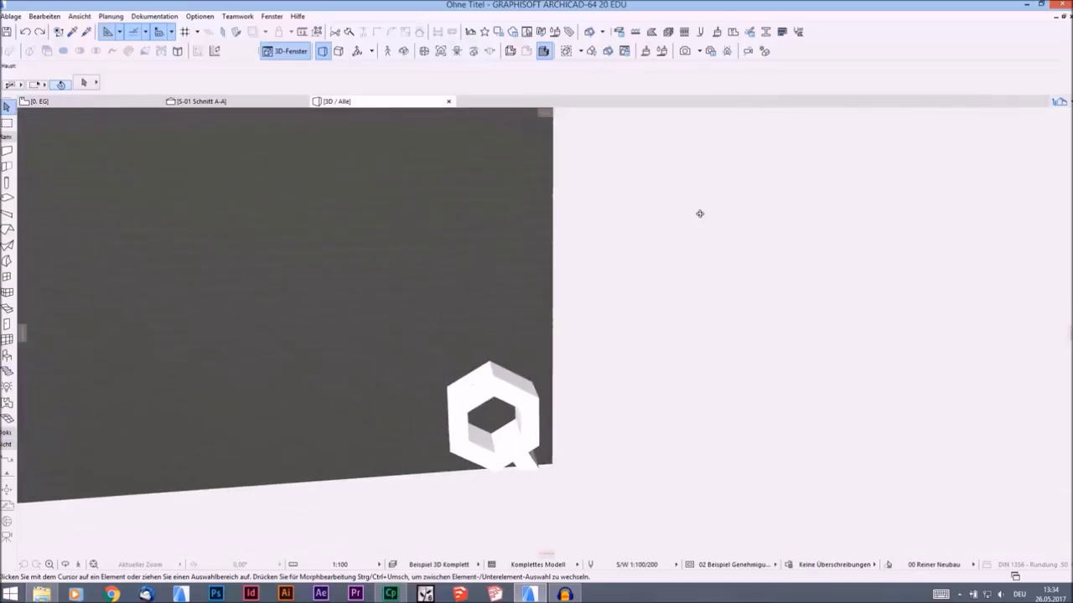
scroll(501, 402, up, 5)
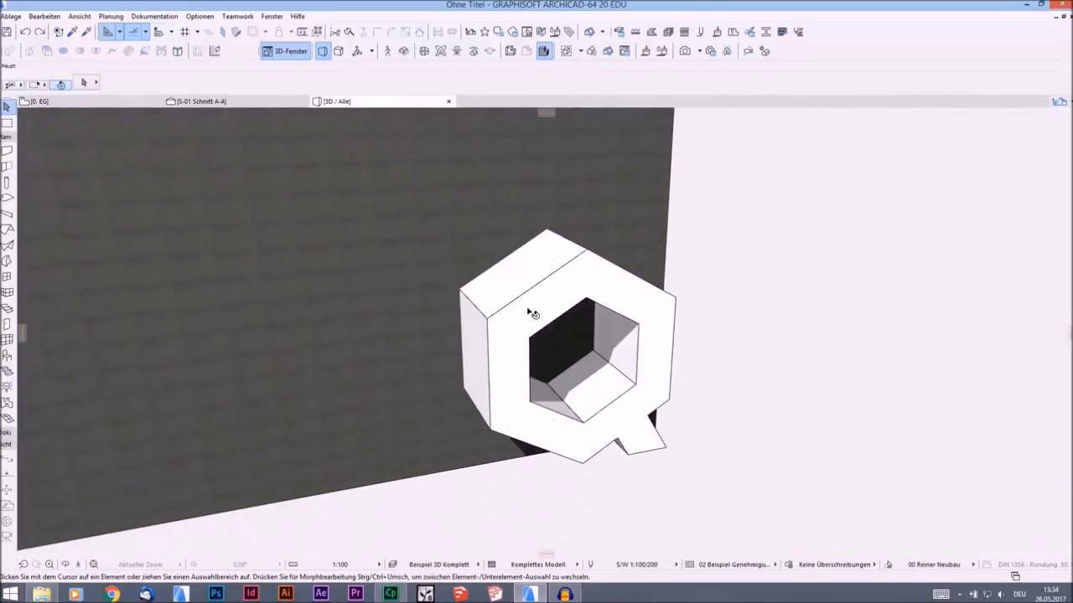
click(539, 310)
double_click(539, 310)
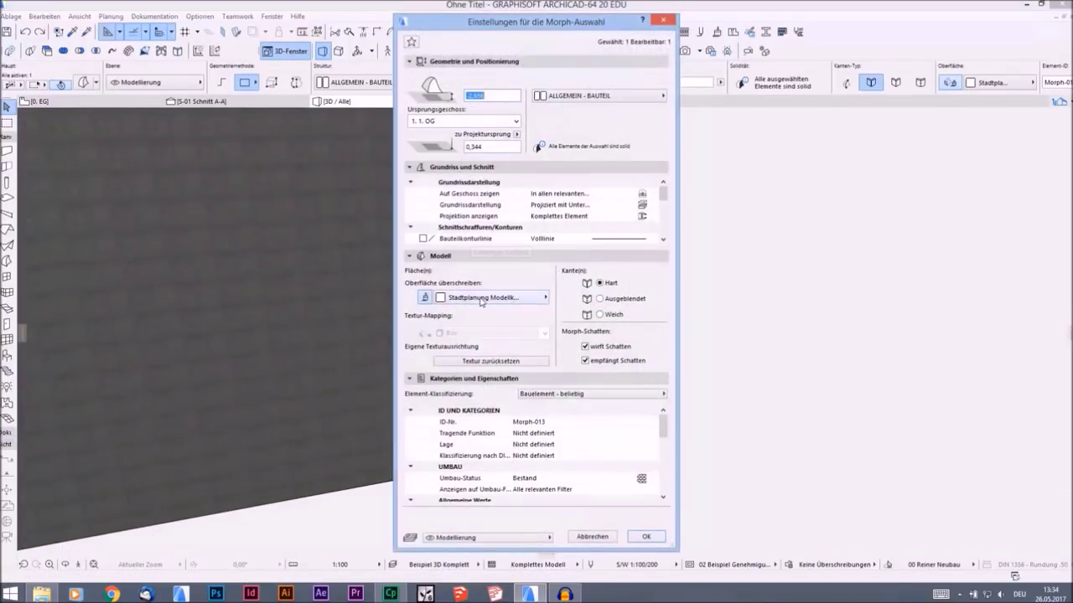
click(481, 298)
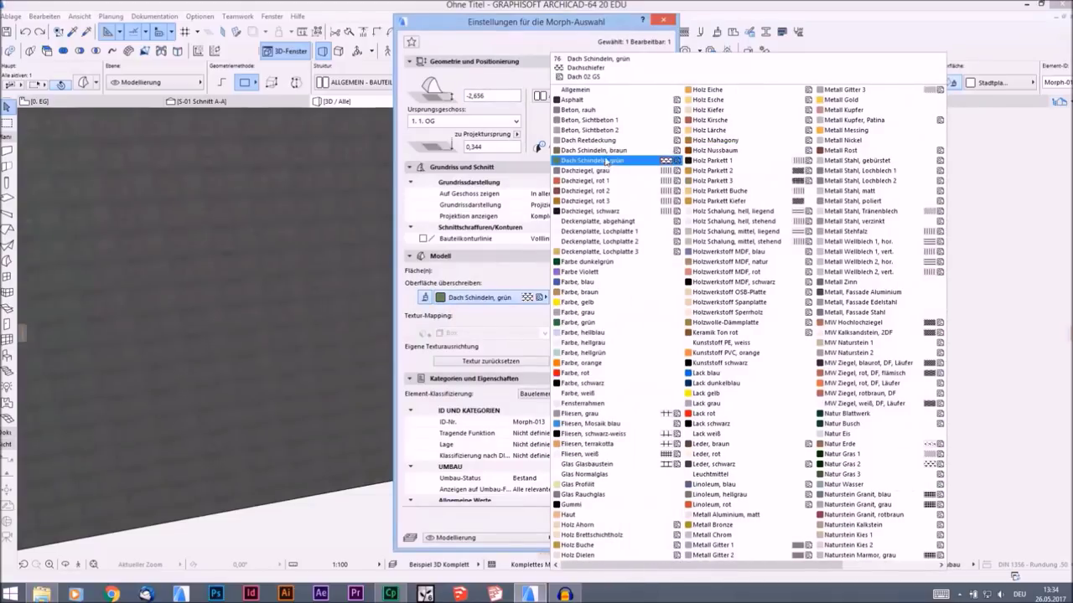
click(591, 109)
click(647, 537)
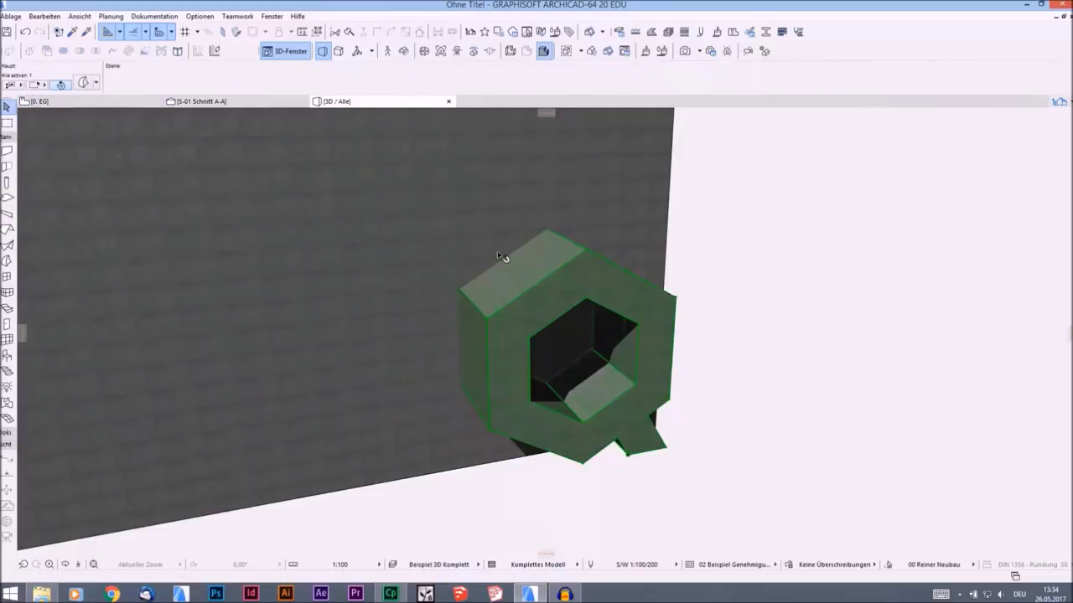
Step: Subtract the Q-shaped morph from the wall to engrave the logo into the wall's face
click(79, 52)
click(449, 222)
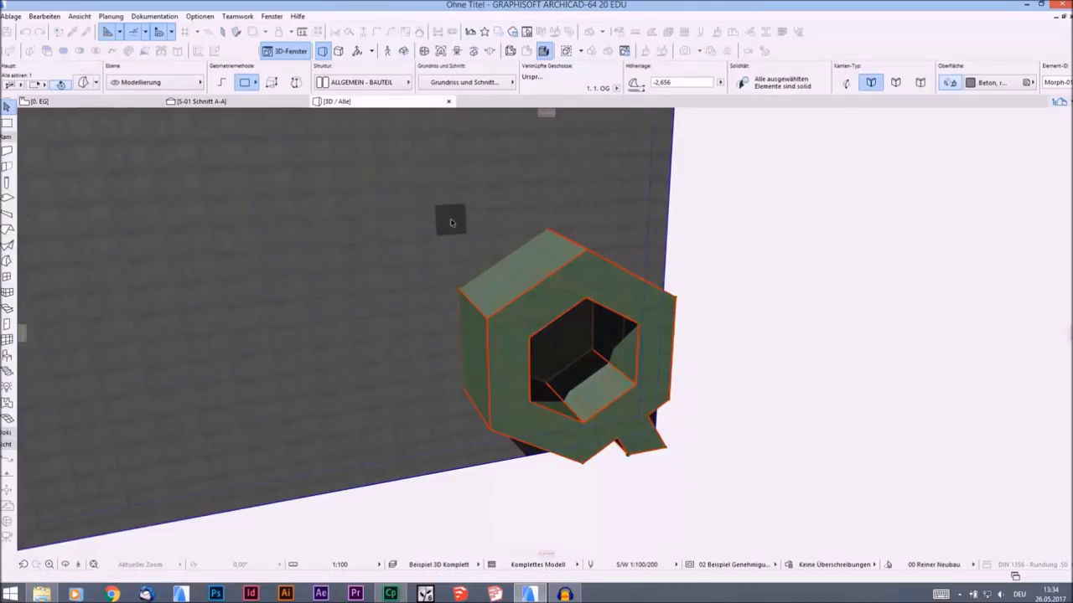
drag(569, 313, 444, 425)
drag(514, 448, 461, 283)
drag(525, 428, 491, 444)
drag(488, 383, 445, 312)
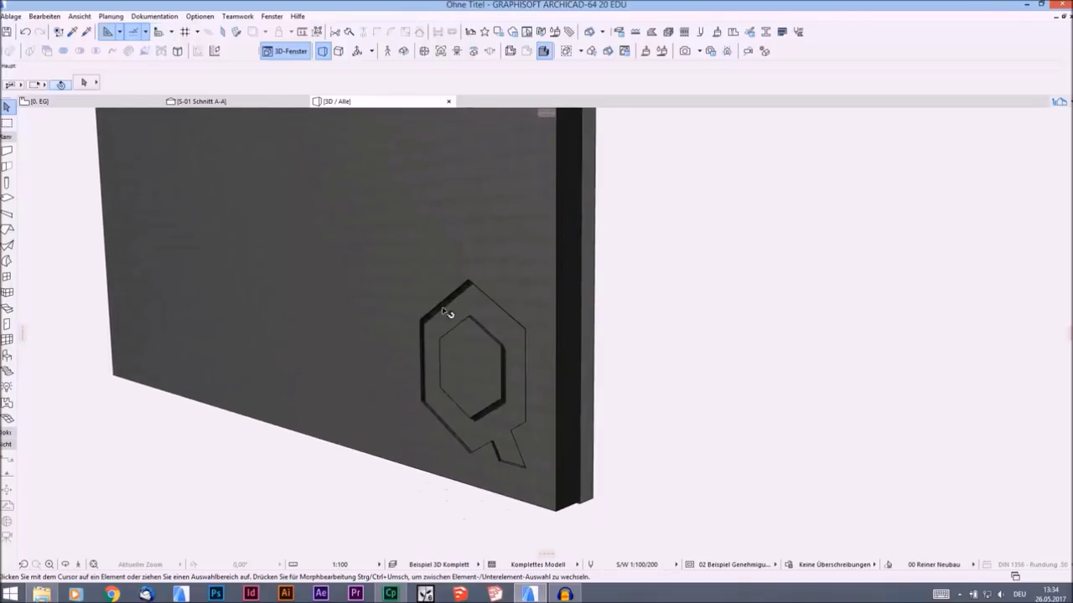
Step: Examine the engraved Q's recessed edges up close and the whole wall face in 3D
mouse_move(497, 343)
mouse_down()
mouse_move(489, 327)
mouse_move(567, 411)
mouse_move(489, 362)
mouse_up()
scroll(488, 363, up, 10)
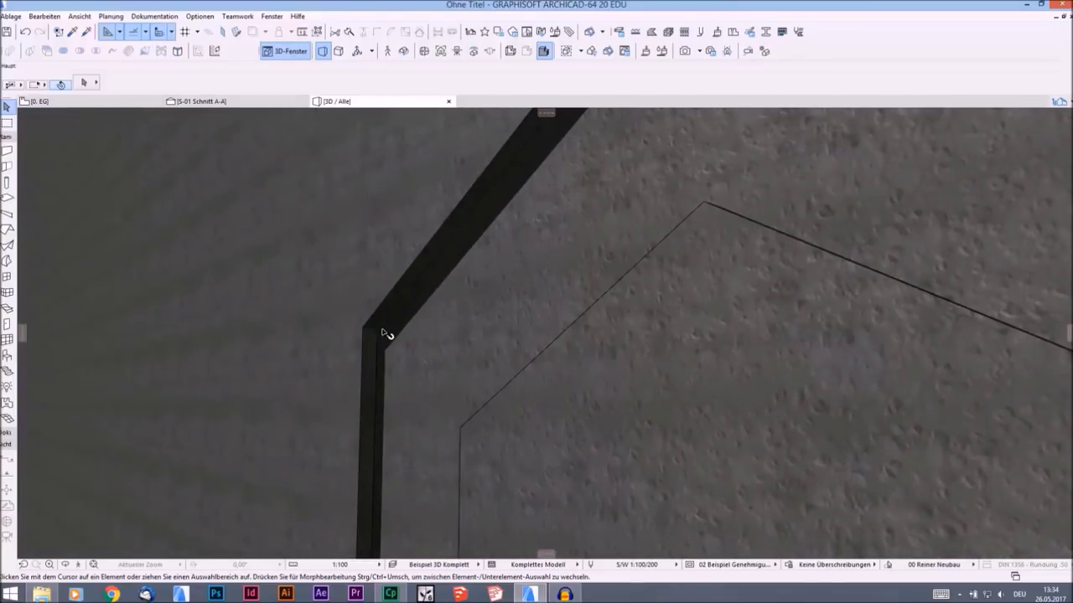
scroll(394, 338, down, 8)
shift+middle_drag(481, 320, 640, 322)
drag(640, 322, 539, 385)
scroll(517, 371, down, 5)
middle_drag(496, 350, 645, 393)
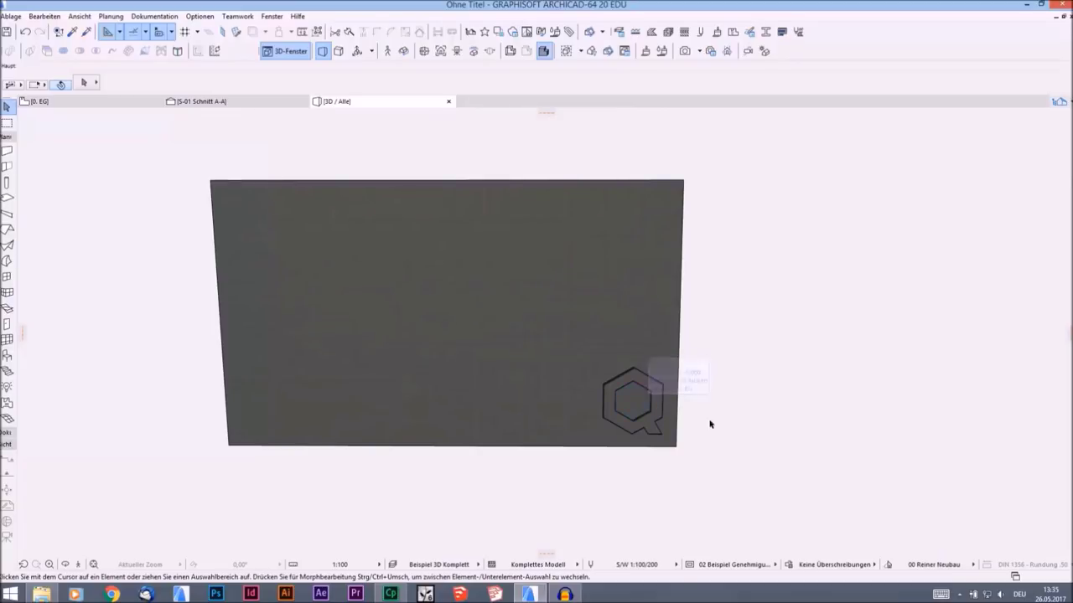
middle_drag(602, 366, 635, 365)
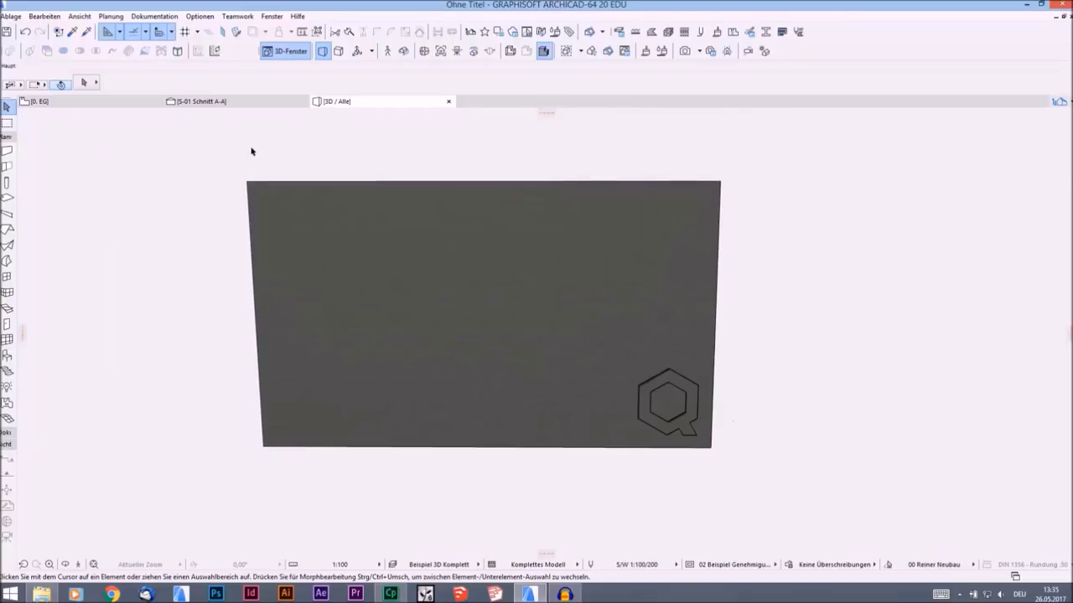
Step: Open section S-01 and activate the Line tool with the polyline geometry method for drawing over the wall elevation
click(202, 101)
scroll(372, 223, down, 5)
middle_drag(371, 222, 470, 302)
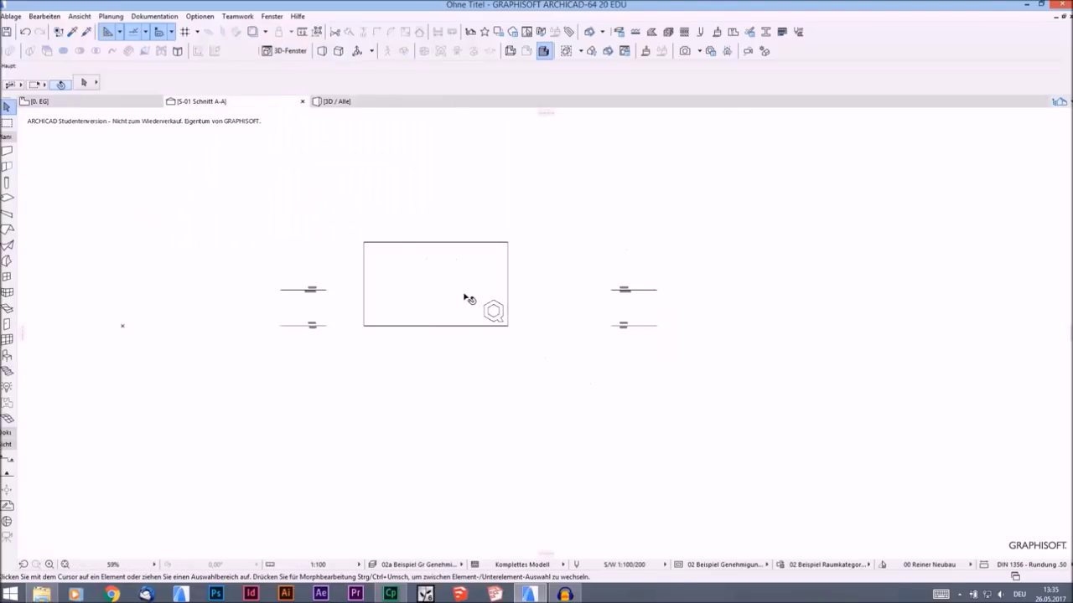
scroll(432, 285, up, 4)
key(l)
middle_drag(453, 257, 416, 247)
scroll(421, 222, up, 4)
scroll(421, 226, down, 3)
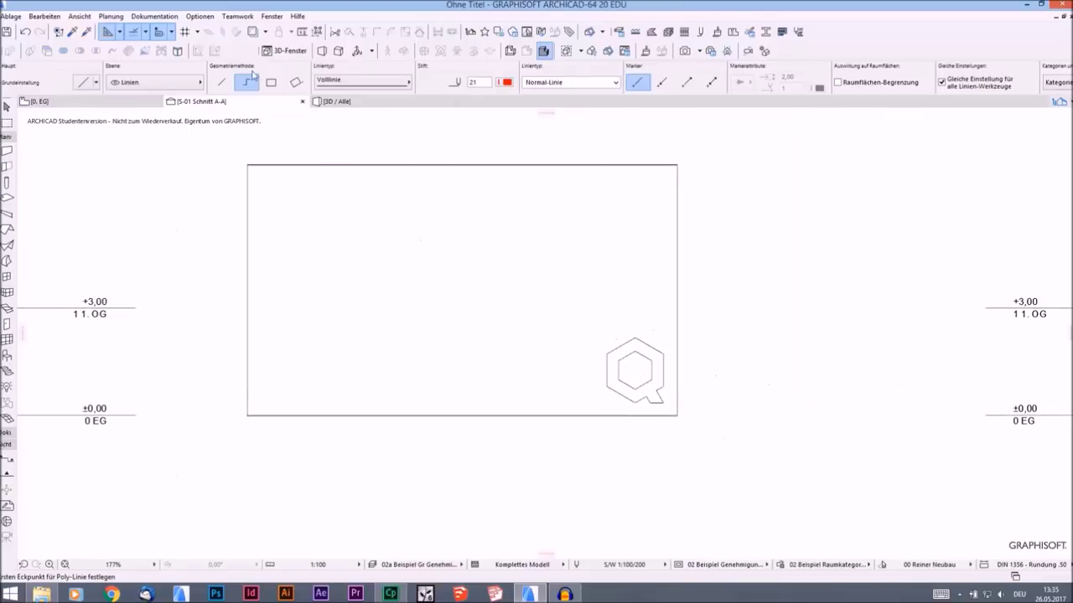
click(227, 271)
click(290, 326)
click(344, 295)
click(376, 321)
click(433, 278)
click(491, 315)
click(551, 239)
click(593, 303)
key(Escape)
click(220, 296)
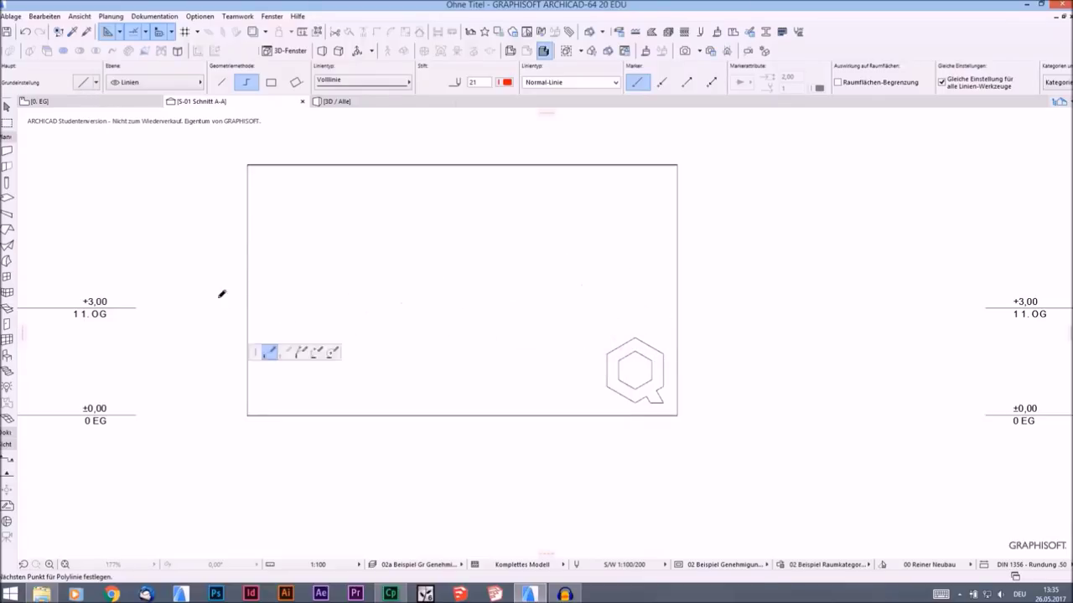
click(278, 327)
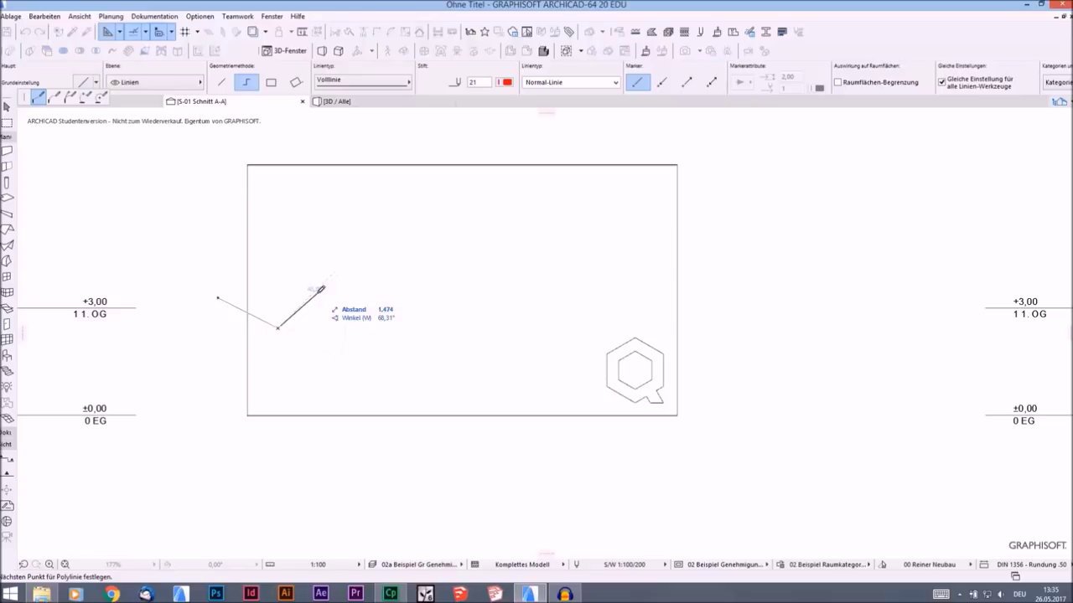
key(Escape)
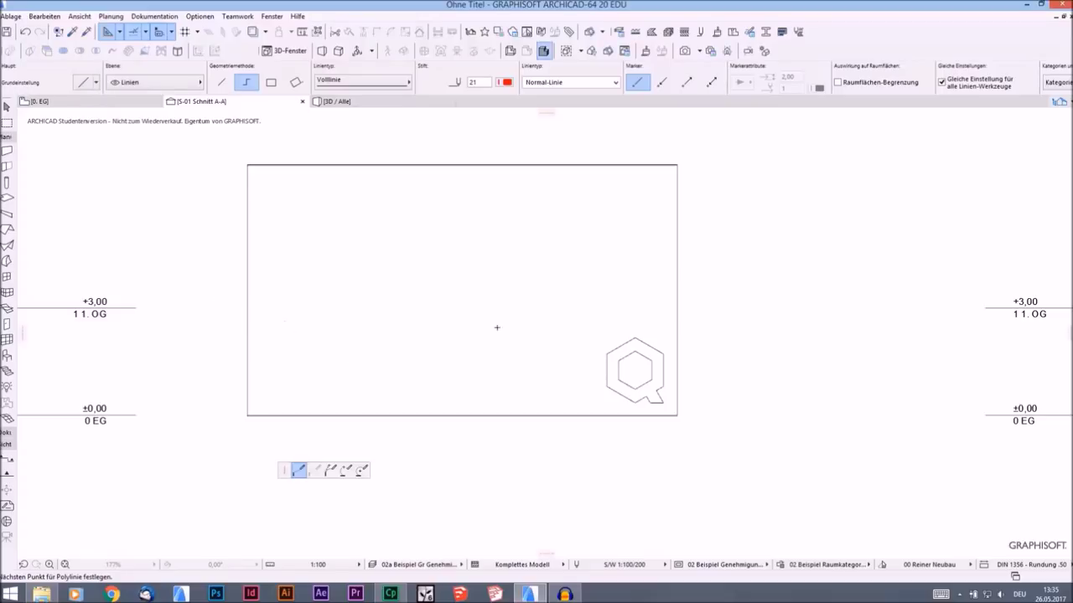
Step: Draw a guide polyline from the wall's lower left corner 2.2 m up and then horizontally past the wall's right end
click(248, 414)
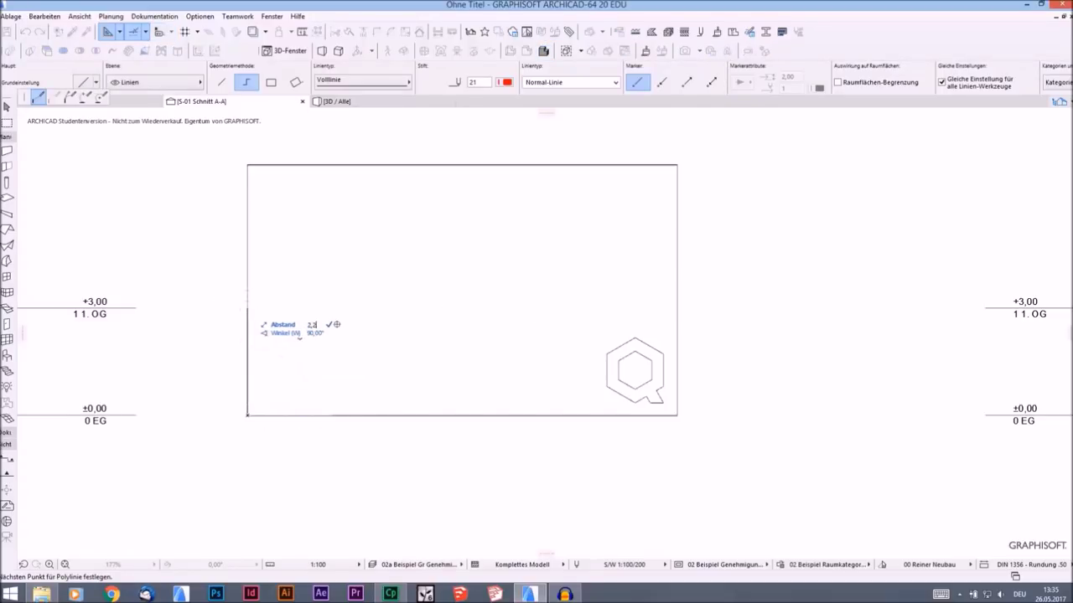
click(248, 336)
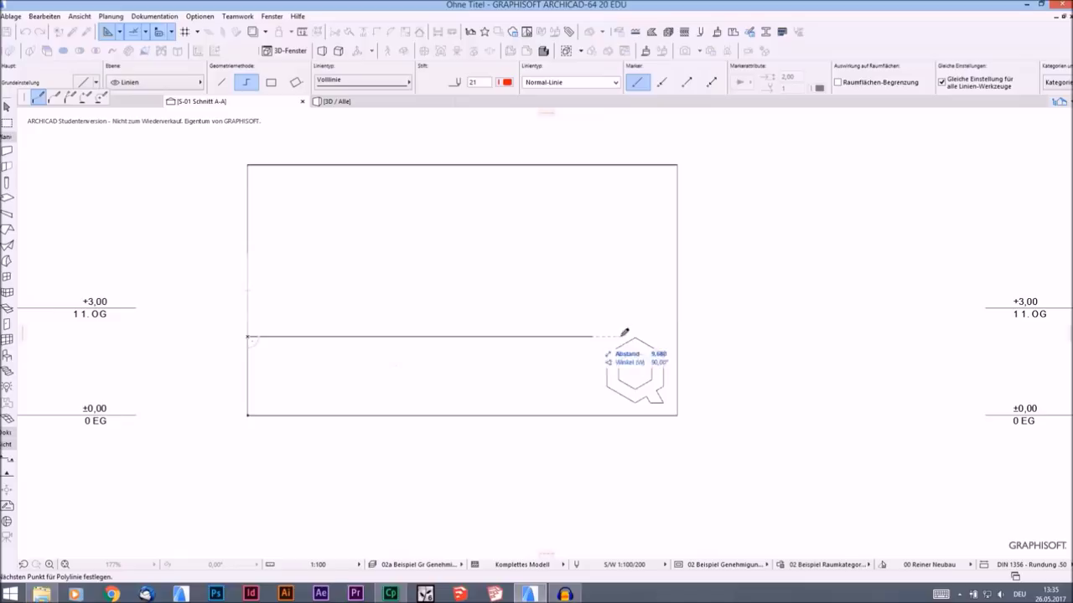
double_click(734, 334)
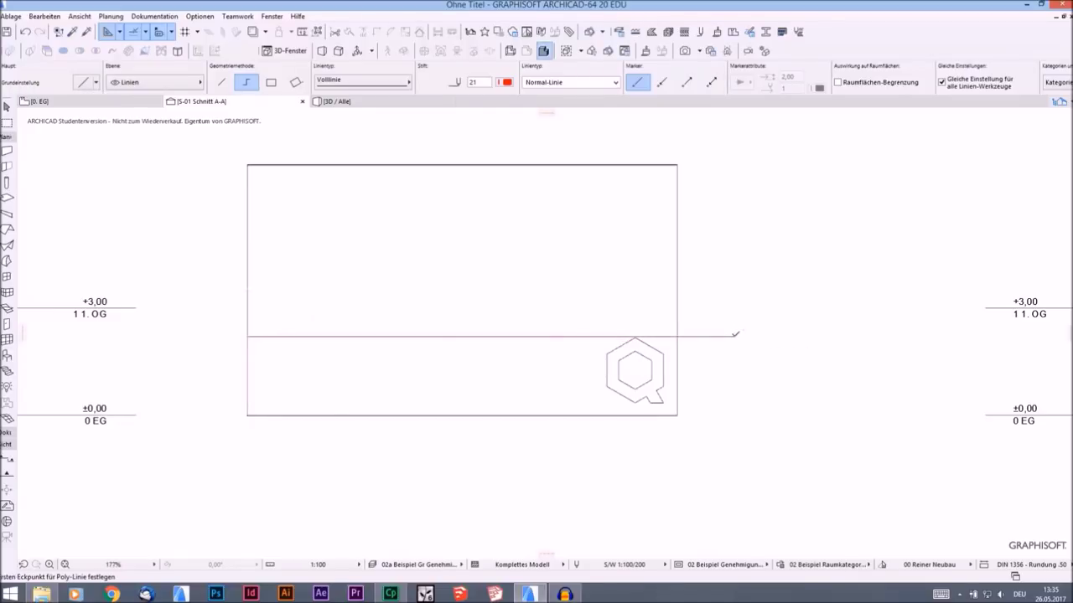
Step: Draw a jagged polyline across the wall, starting outside its left edge and ending below its bottom edge beside the Q
click(225, 324)
click(272, 369)
click(321, 320)
click(354, 360)
click(459, 296)
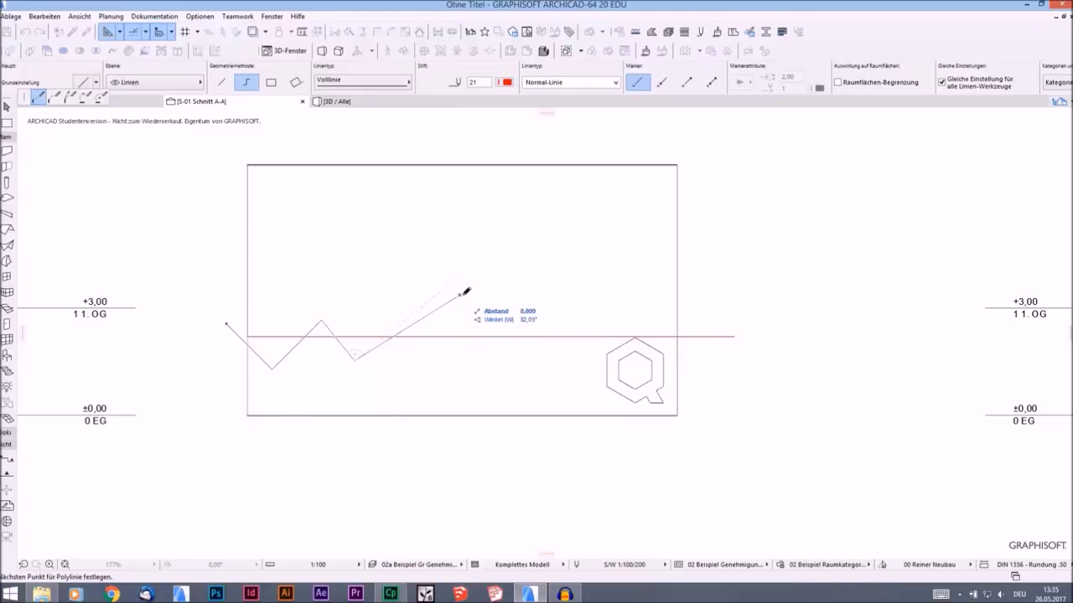
click(501, 320)
click(517, 308)
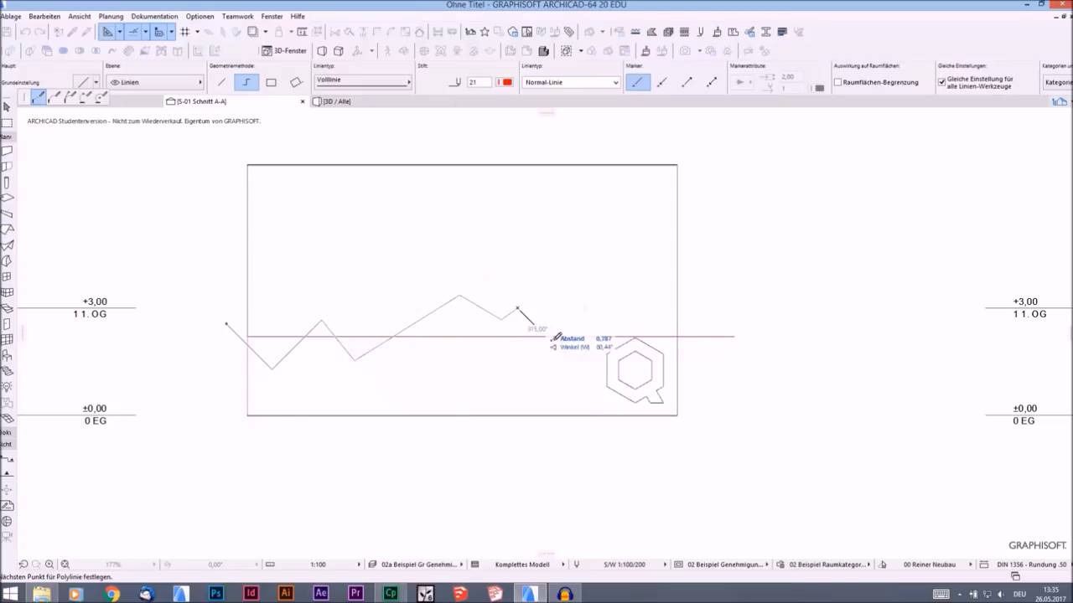
click(597, 378)
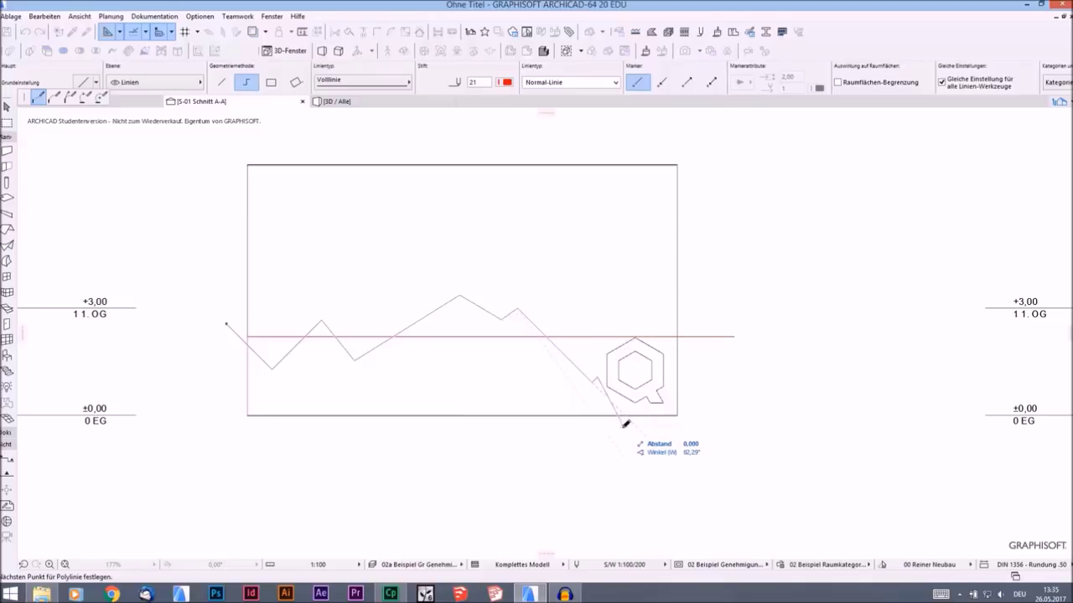
double_click(623, 425)
key(Escape)
Step: Delete the horizontal guide line crossing the wall
click(698, 336)
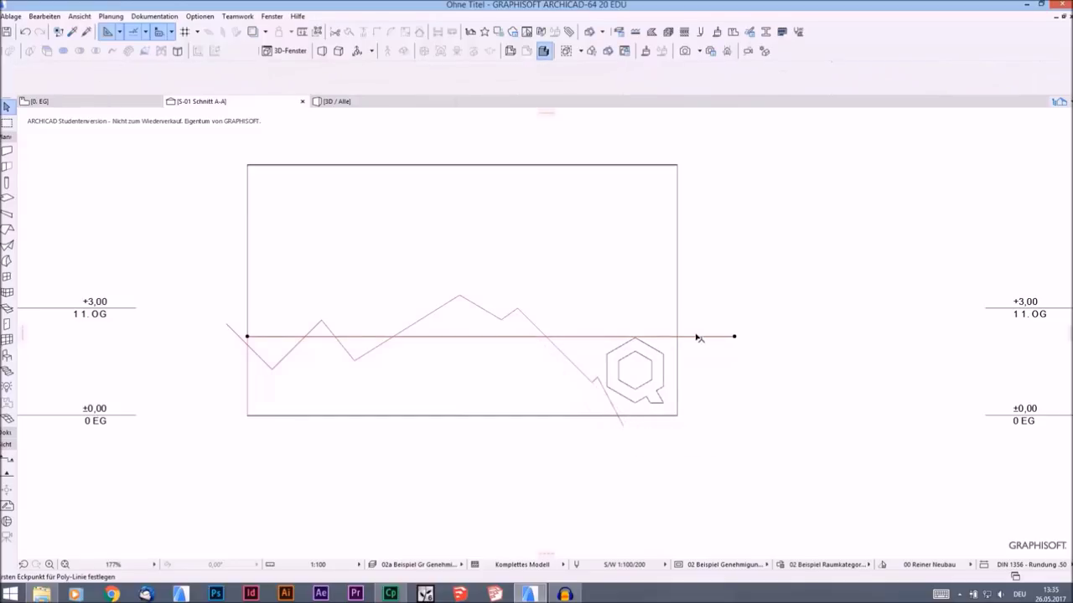
key(Delete)
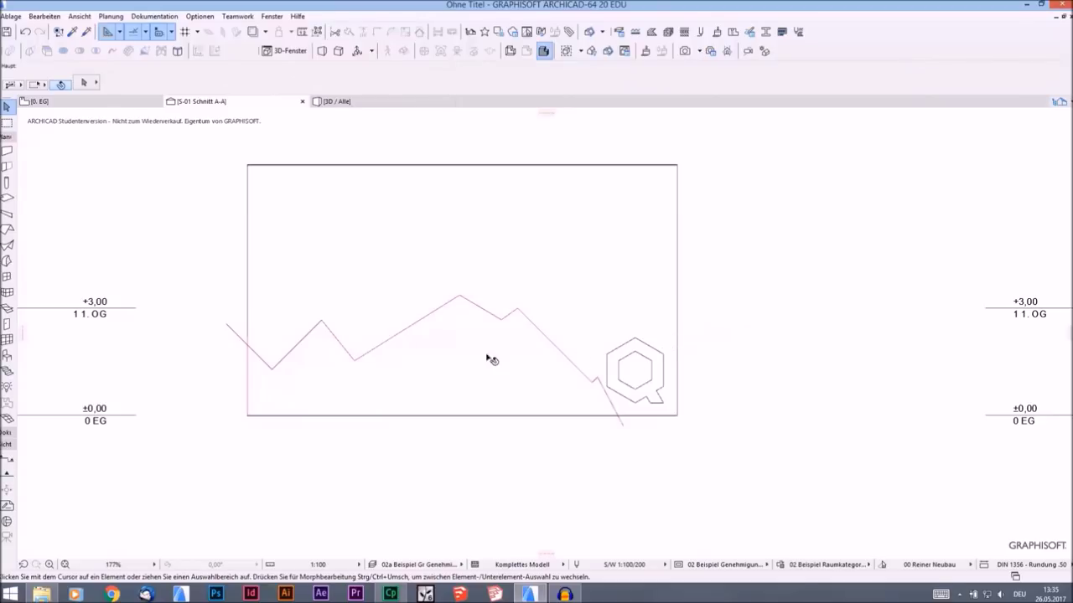
Step: Close the jagged outline with a polyline running from its left end around the outside of the wall to its right end
alt+click(290, 350)
click(248, 345)
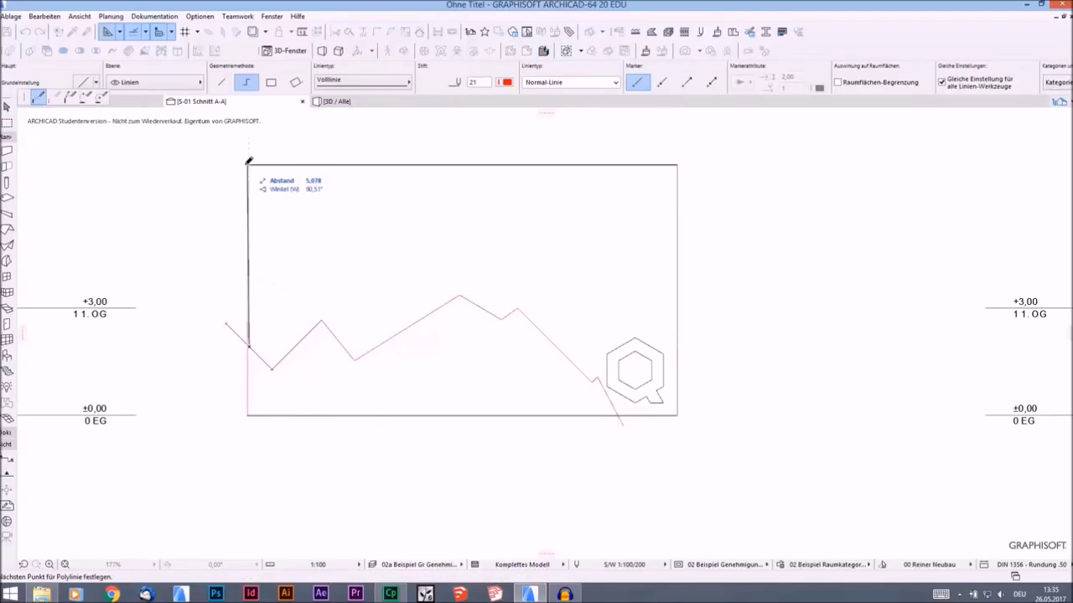
click(225, 323)
click(221, 134)
click(741, 142)
click(748, 414)
click(624, 426)
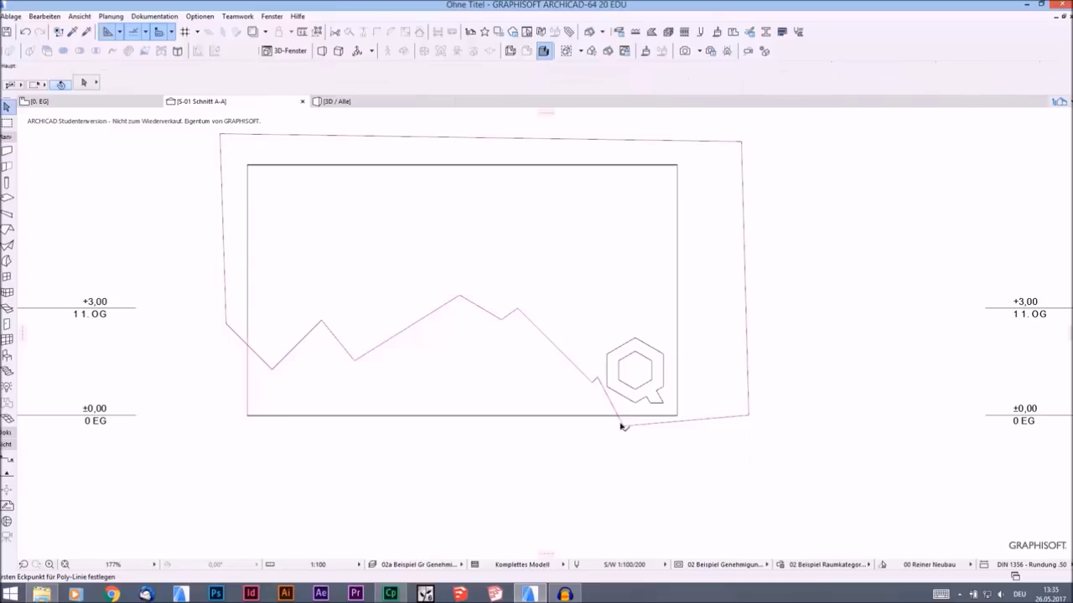
Step: Select all 2D lines in the section with Find & Select, using the outline's right line as the element type criterion
key(ctrl+f)
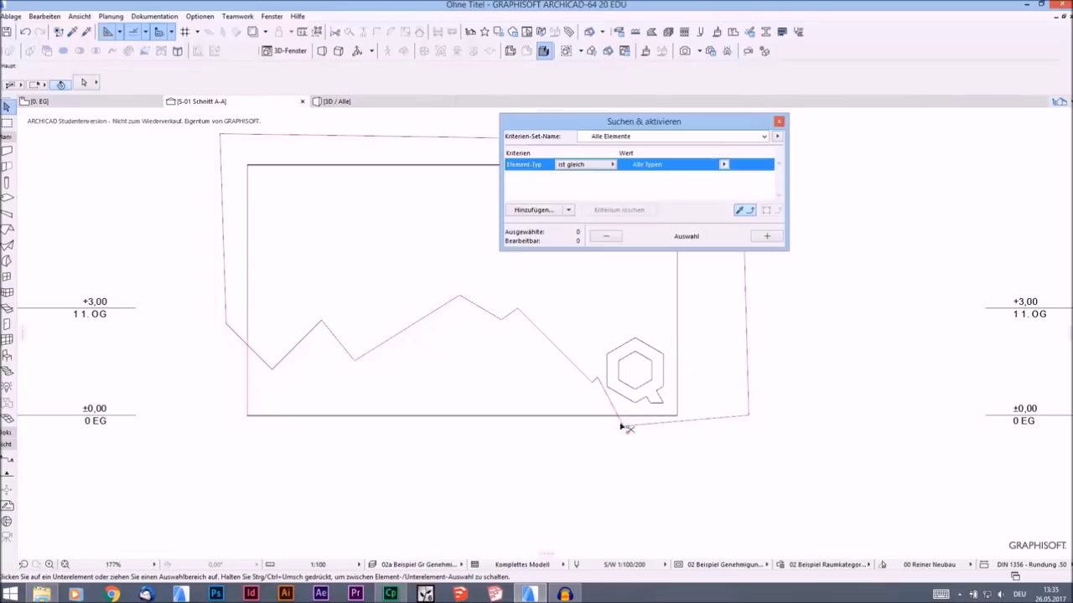
drag(661, 124, 778, 130)
click(746, 287)
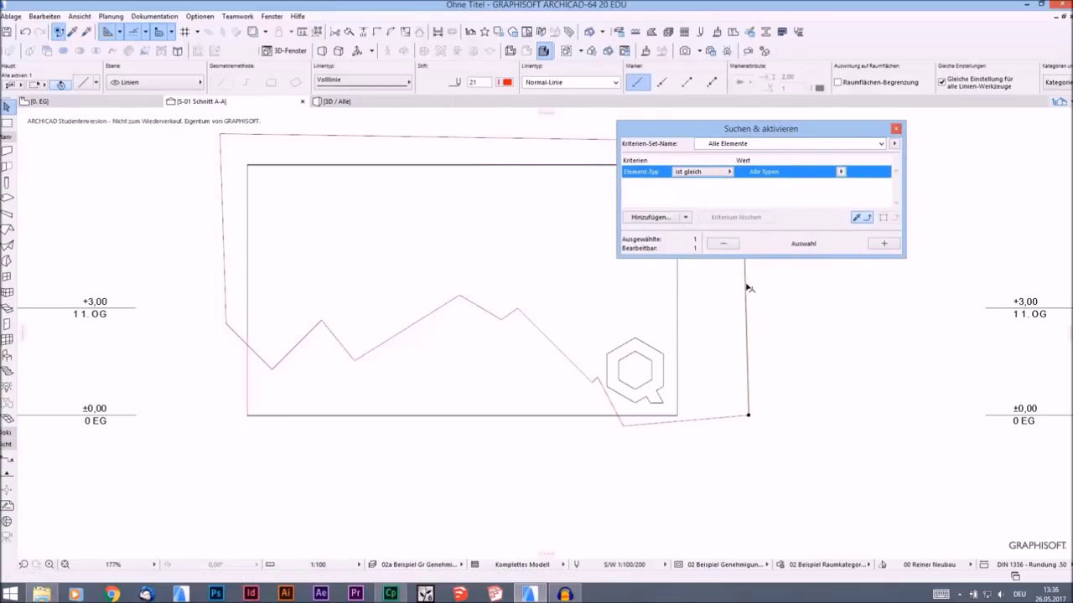
click(884, 244)
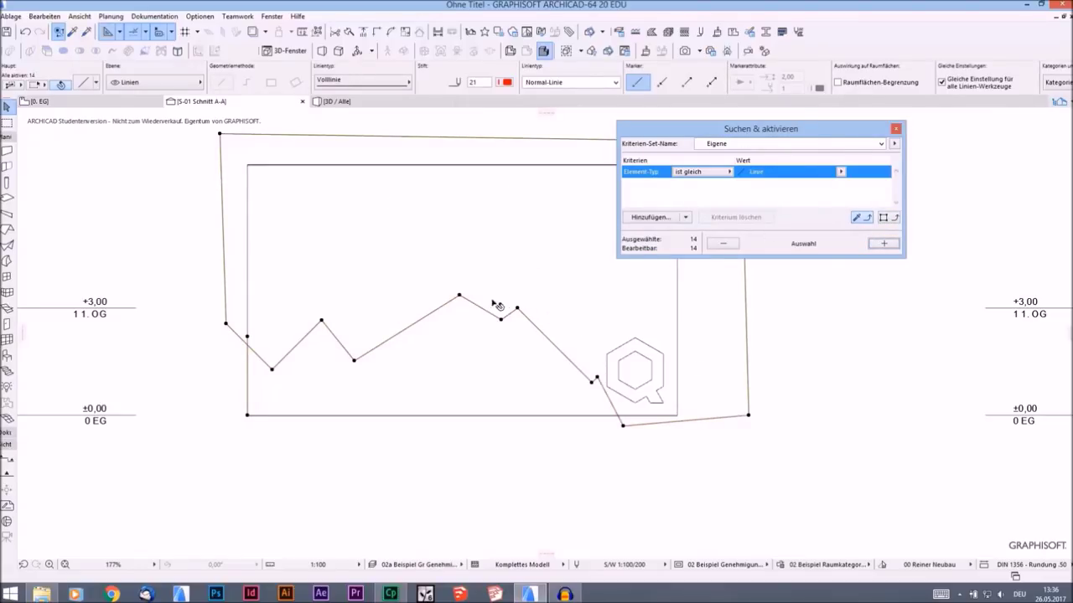
Step: Close the Find & Select dialog and place a copy of the selected outline lines above the wall
click(894, 130)
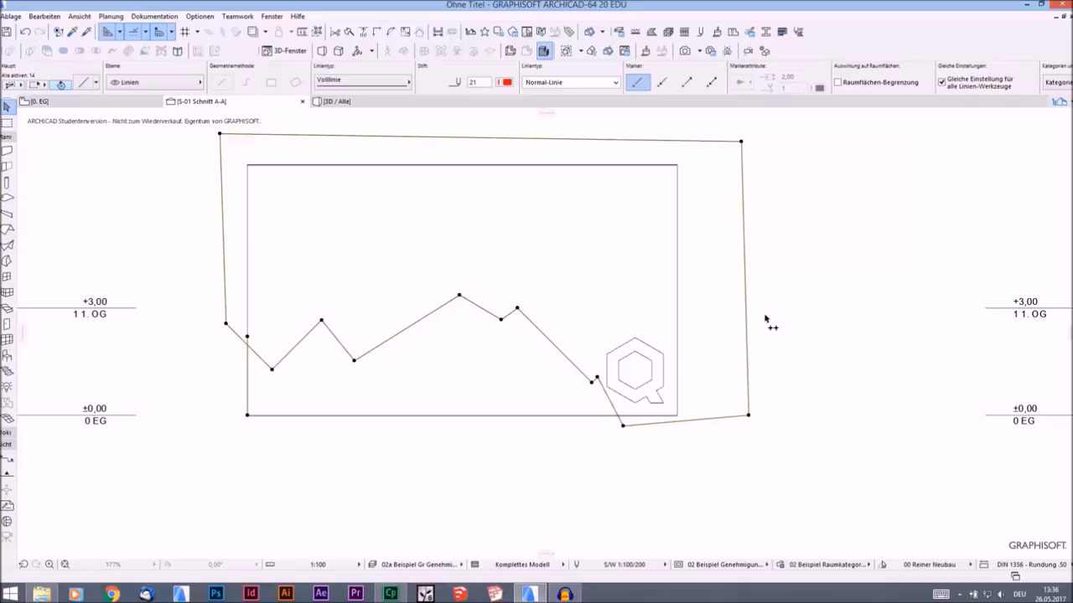
key(ctrl+d)
click(748, 416)
scroll(749, 416, down, 3)
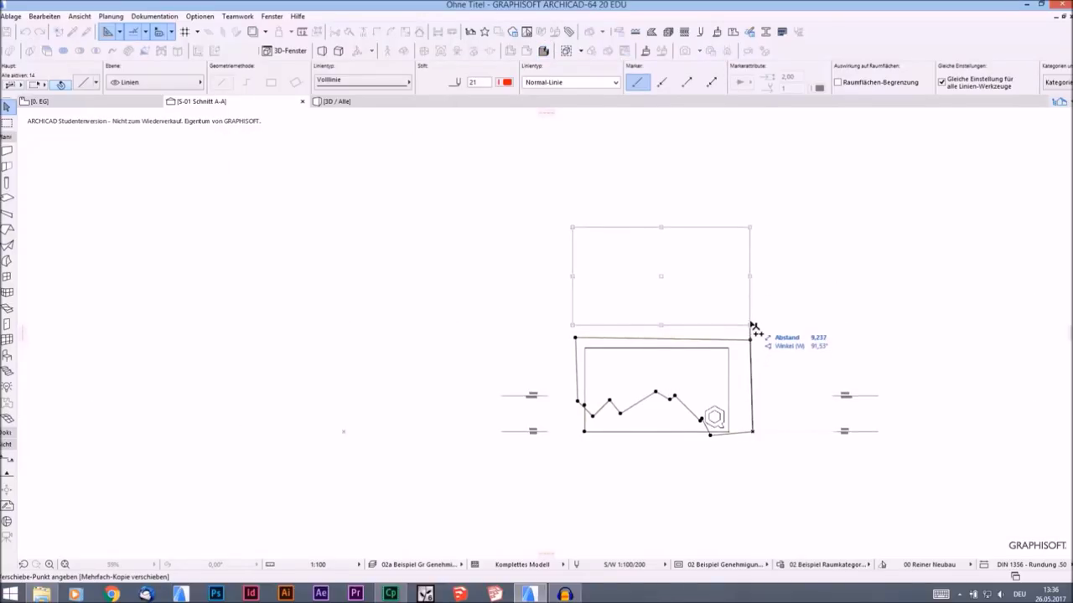
click(752, 324)
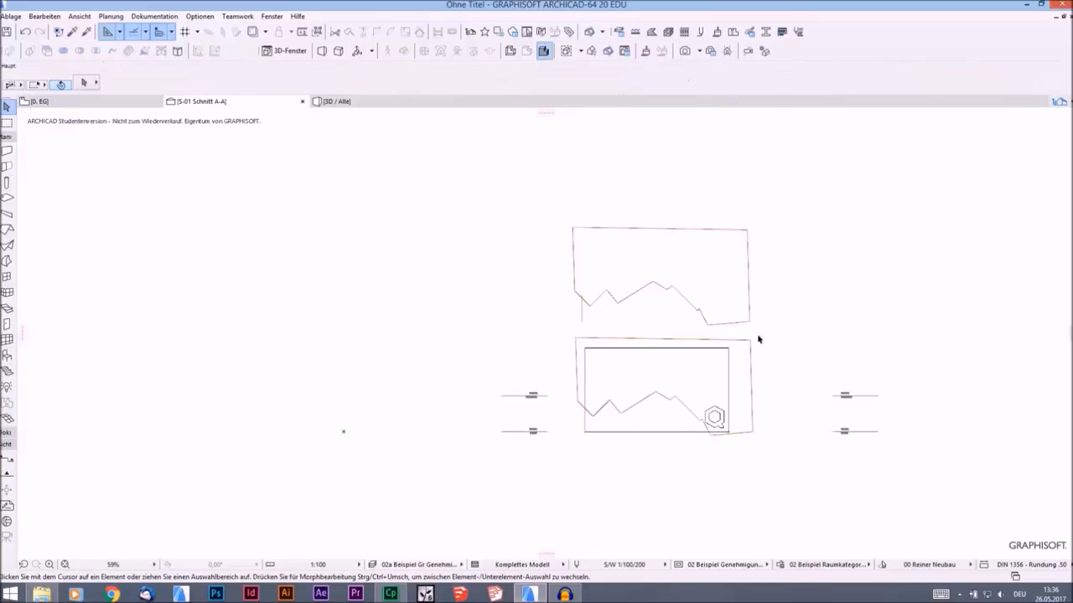
Step: Delete the stray short vertical line beside the jagged edge of the copied outline
scroll(582, 316, up, 3)
click(581, 313)
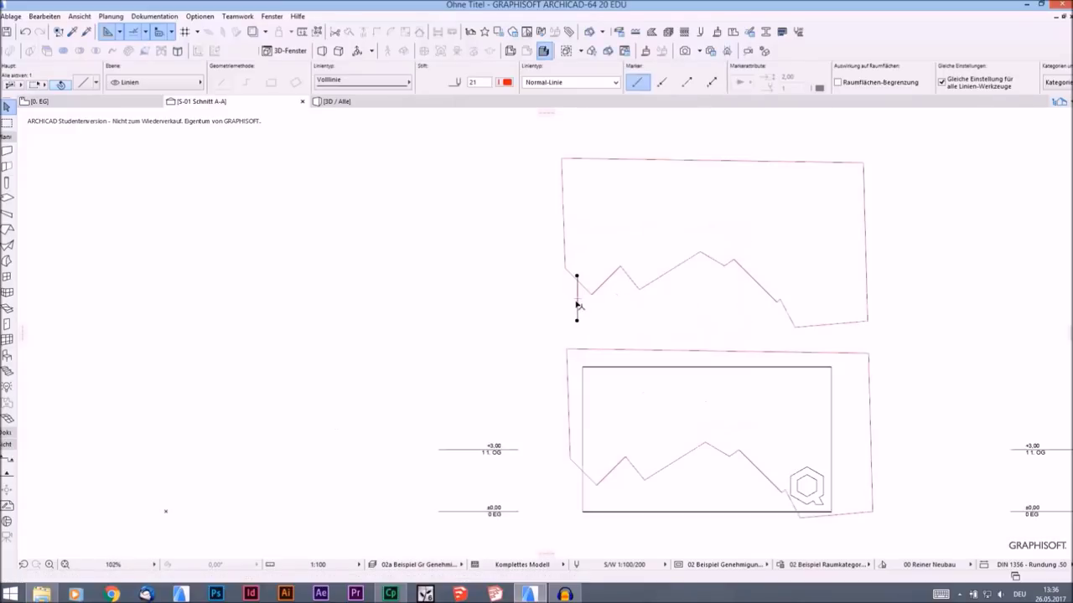
key(Delete)
mouse_move(726, 303)
middle_down()
mouse_move(574, 253)
mouse_move(590, 305)
middle_up()
scroll(575, 253, down, 1)
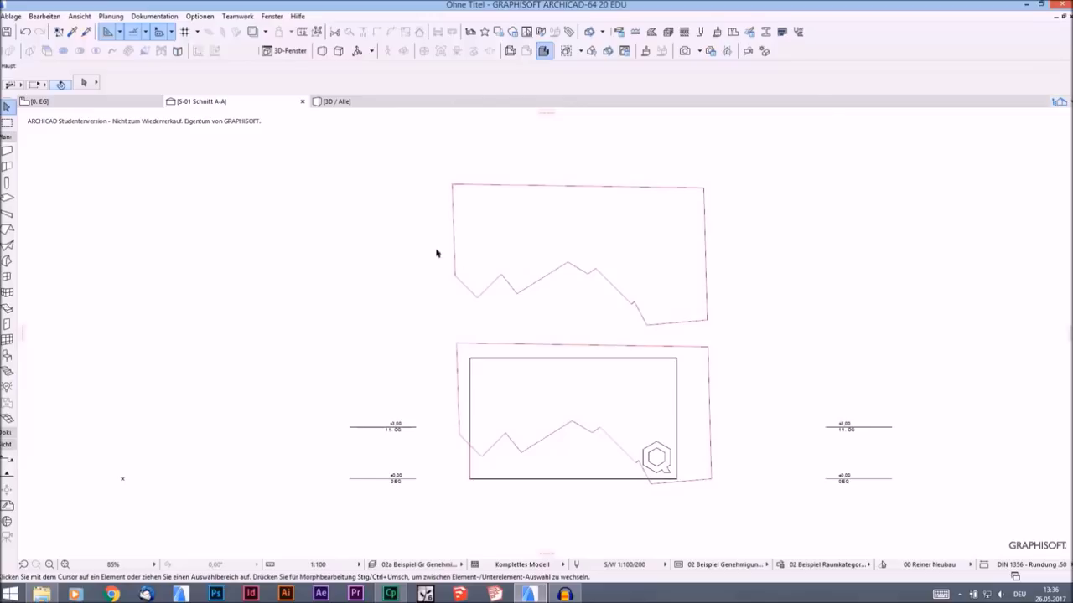
Step: Create a morph face from the copied jagged outline with the Morph tool and Magic Wand
click(7, 261)
scroll(641, 238, up, 2)
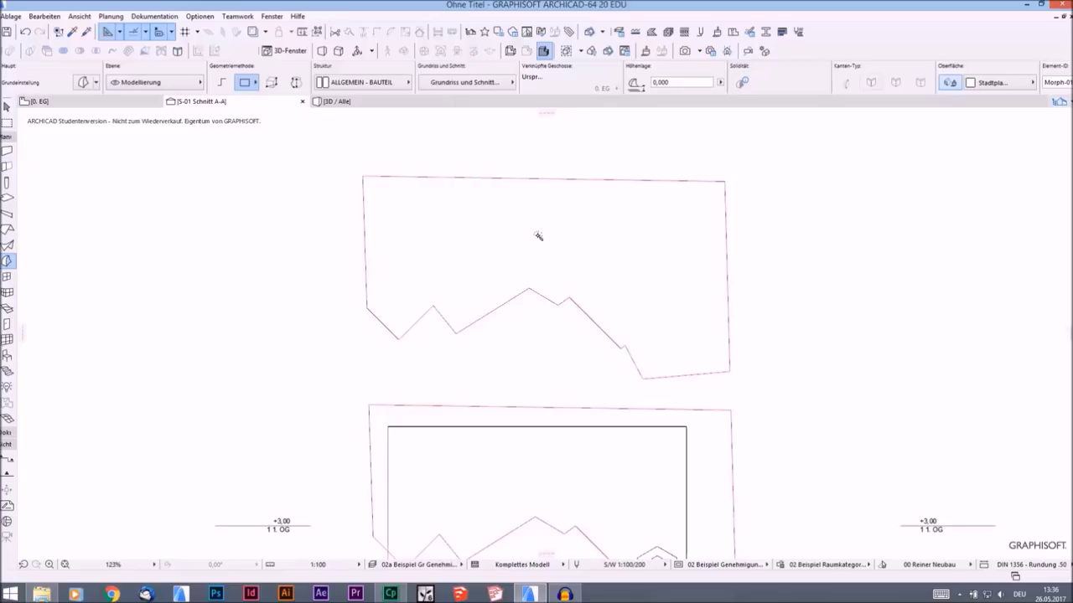
click(524, 208)
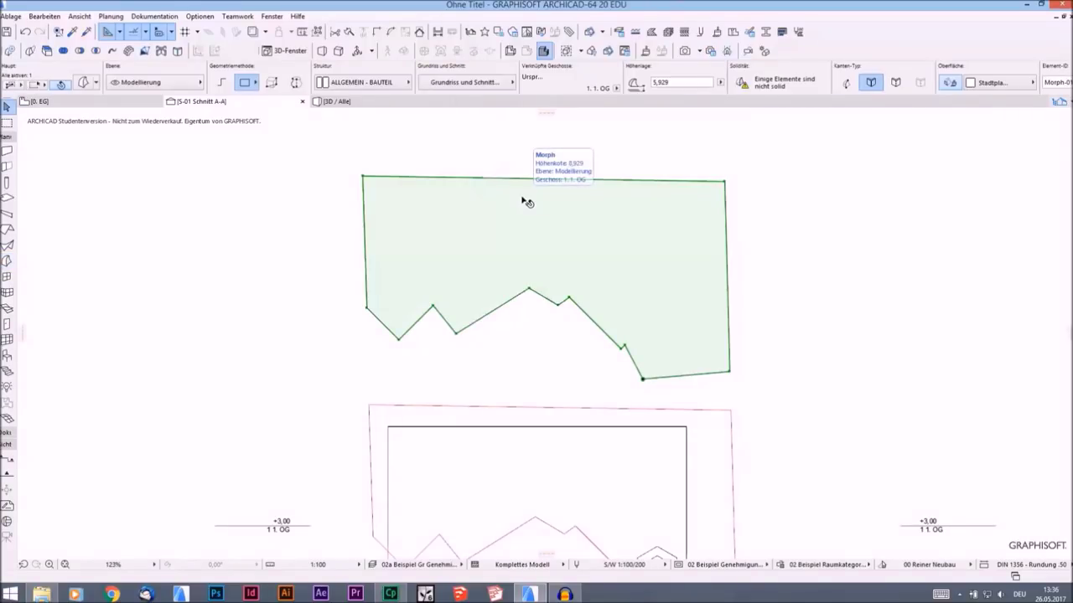
key(Escape)
Step: In the 3D window, extrude the jagged morph face perpendicular to the wall into a solid much deeper than the wall's thickness
key(F3)
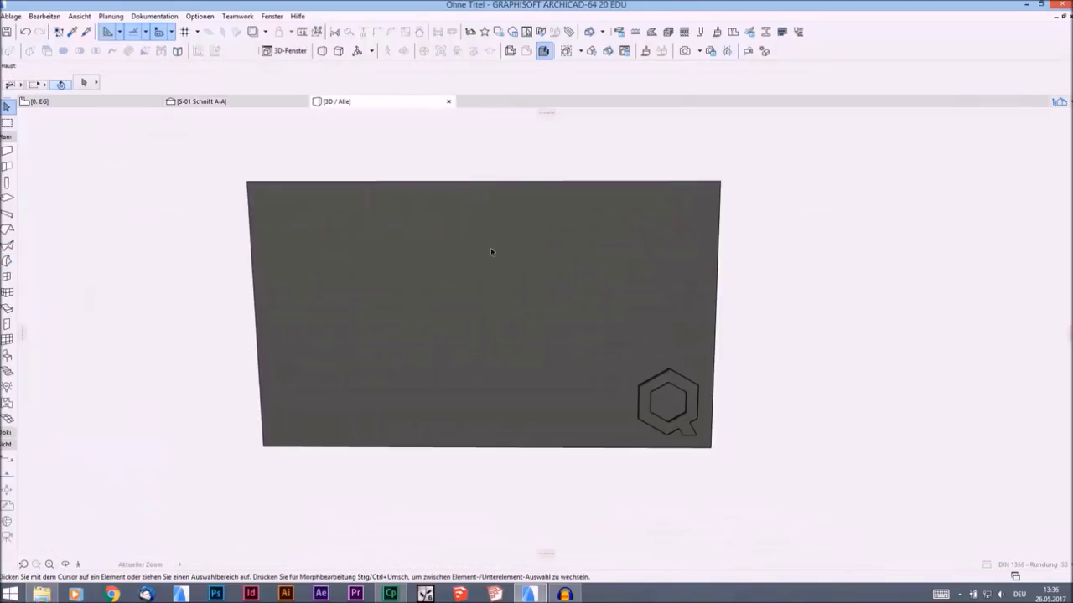
scroll(503, 243, down, 2)
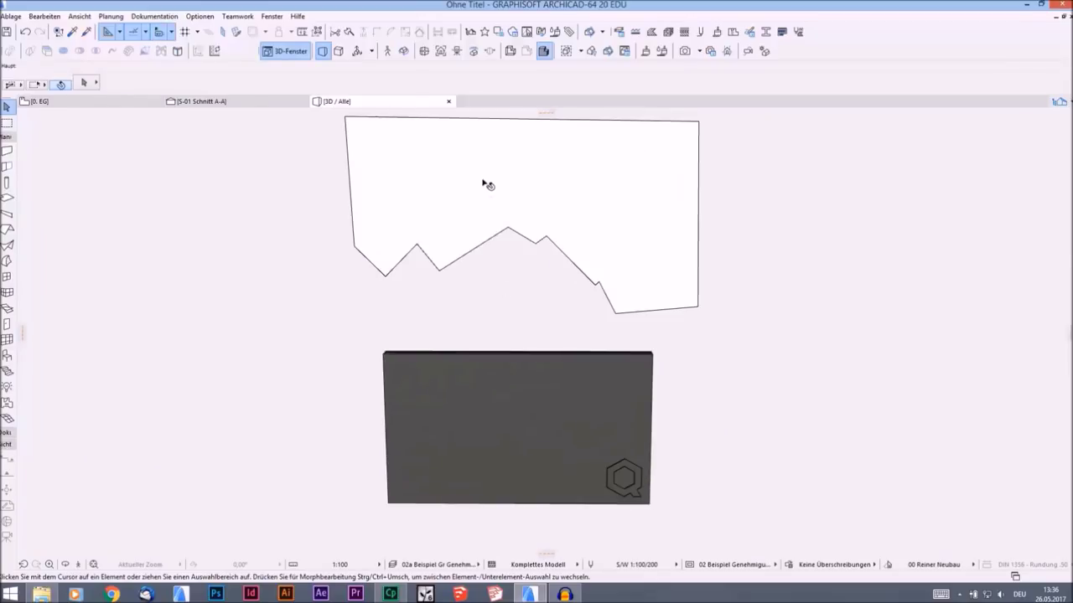
click(475, 180)
click(462, 176)
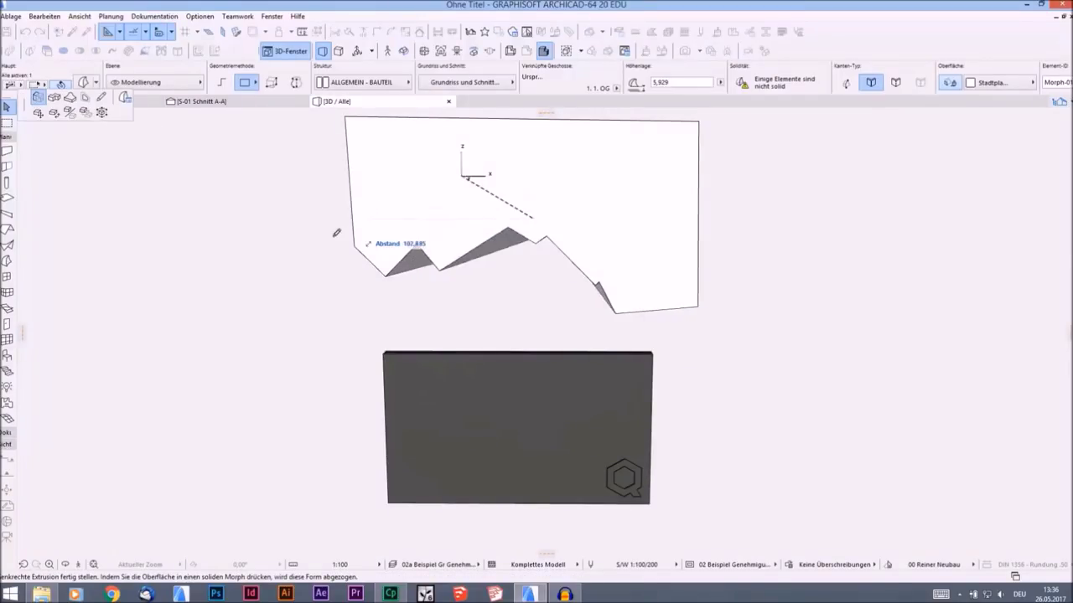
shift+middle_drag(433, 287, 648, 259)
click(665, 243)
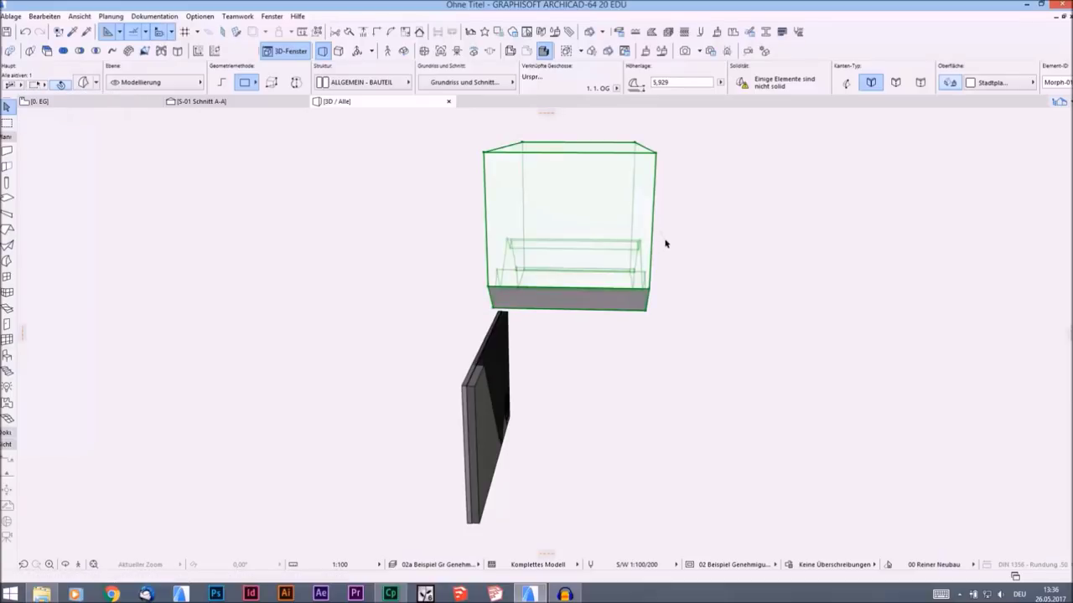
key(Escape)
Step: Set the extruded morph's floor plan display to In allen Geschossen so it shows in the ground floor plan
click(96, 103)
scroll(406, 250, down, 3)
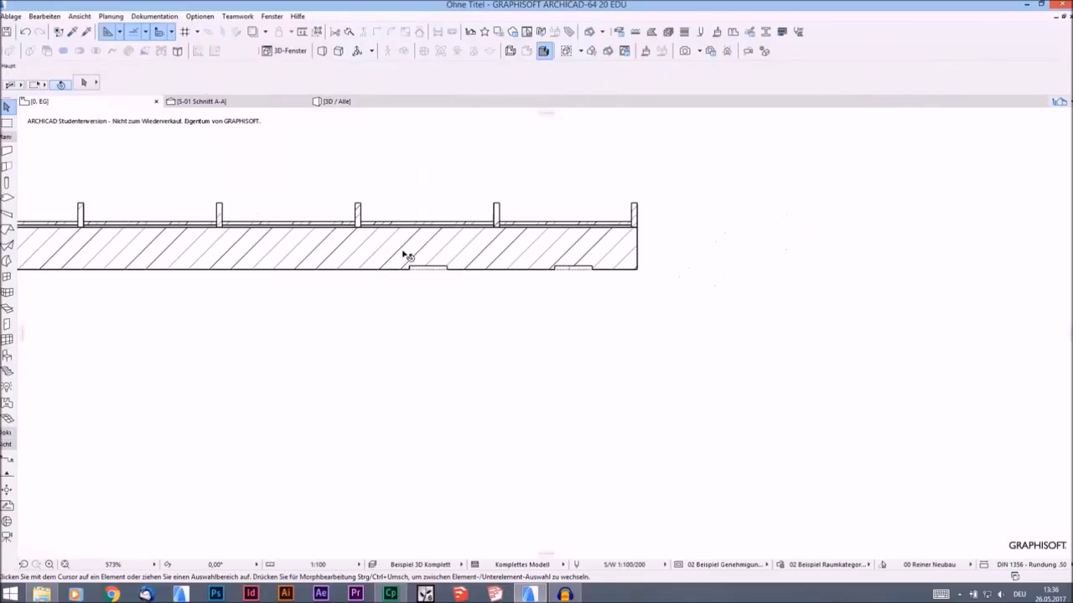
middle_drag(387, 252, 472, 274)
scroll(414, 242, down, 5)
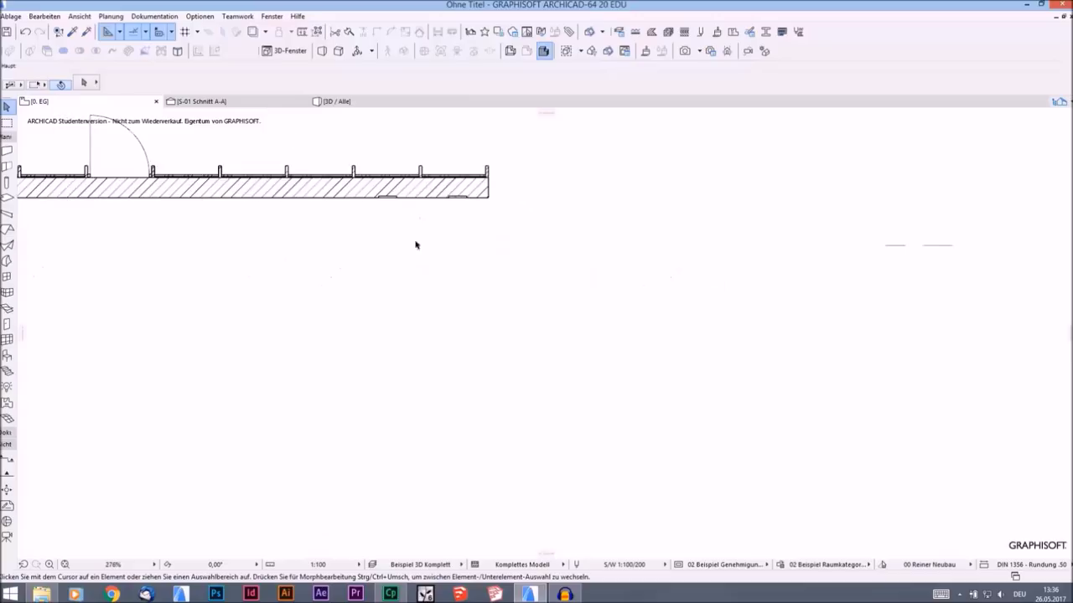
click(344, 101)
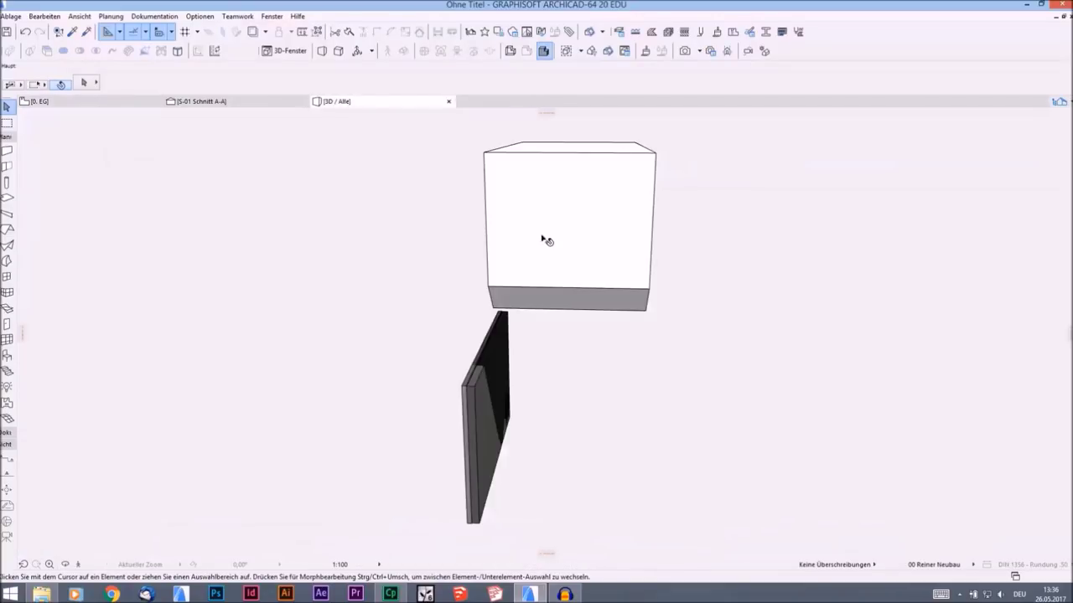
click(570, 204)
key(ctrl+t)
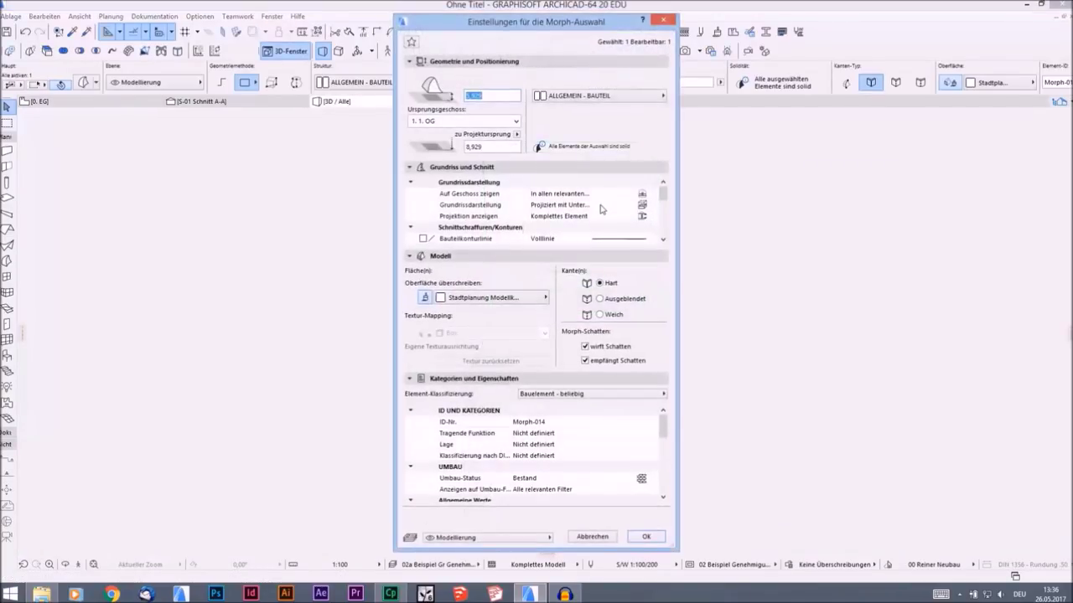
click(643, 195)
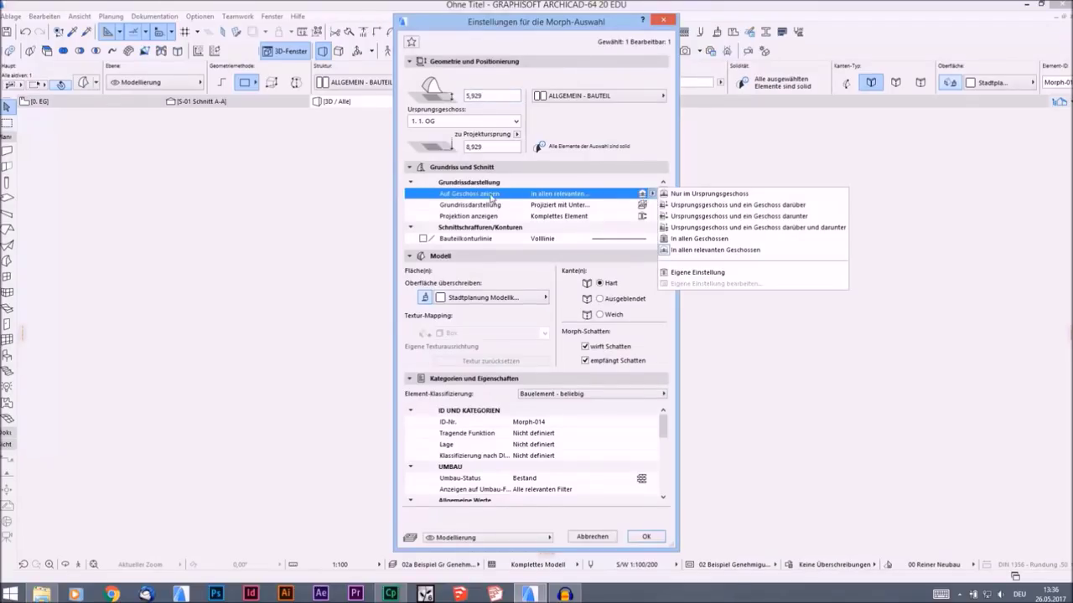
click(708, 240)
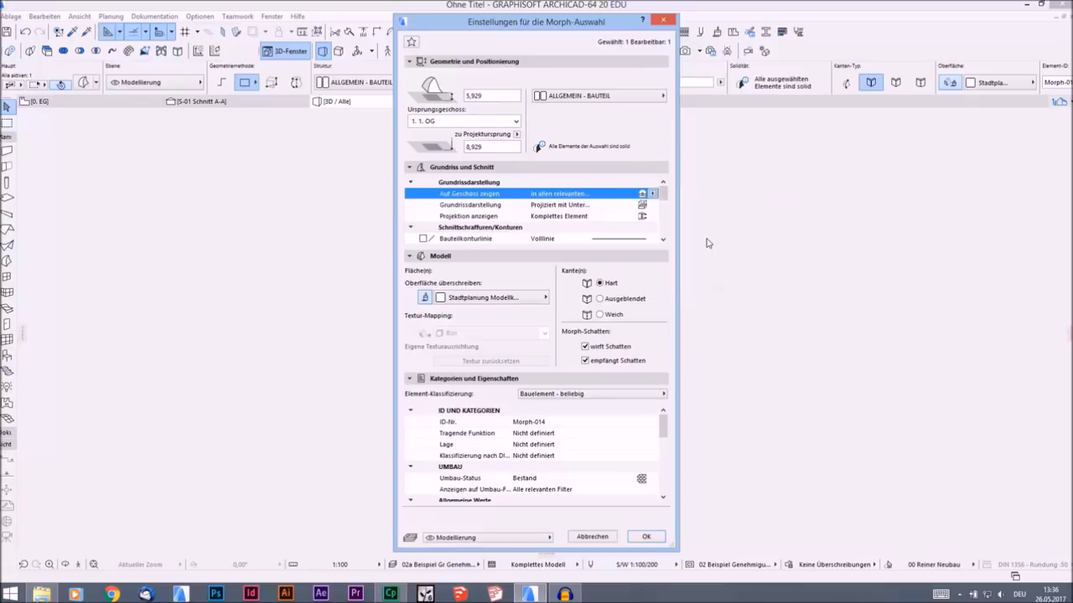
click(646, 537)
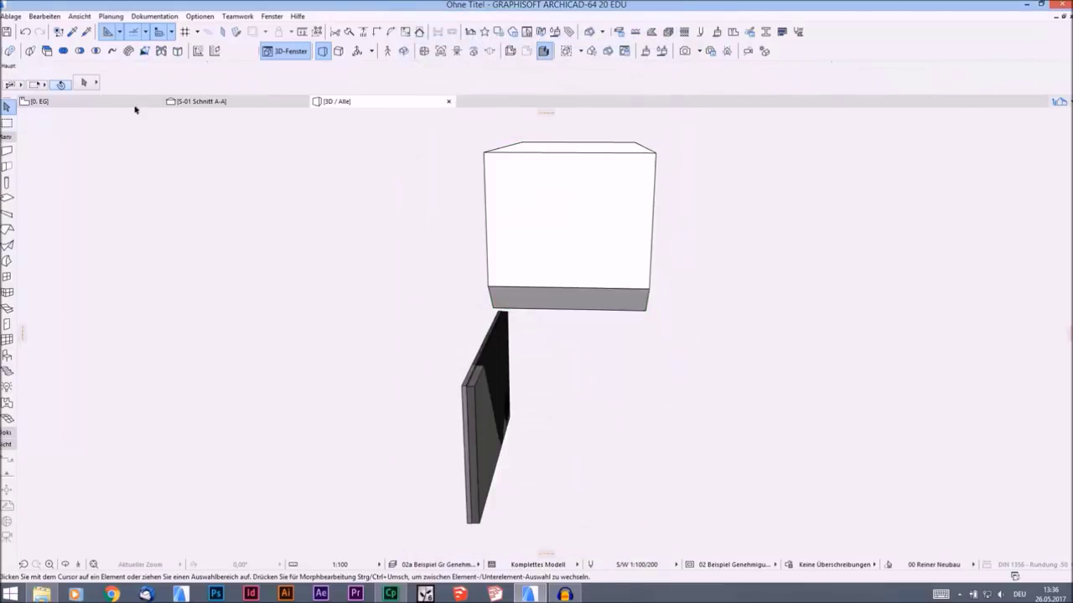
Step: Move the morph perpendicular to the wall in the floor plan until it overlaps the wall's full thickness
click(126, 103)
click(589, 281)
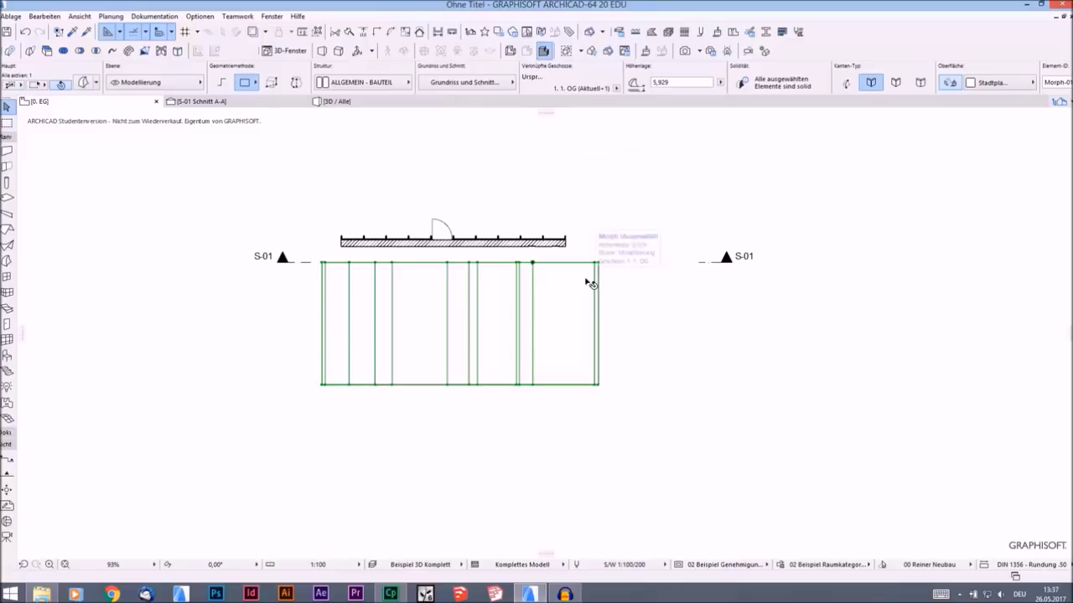
key(ctrl+d)
click(594, 263)
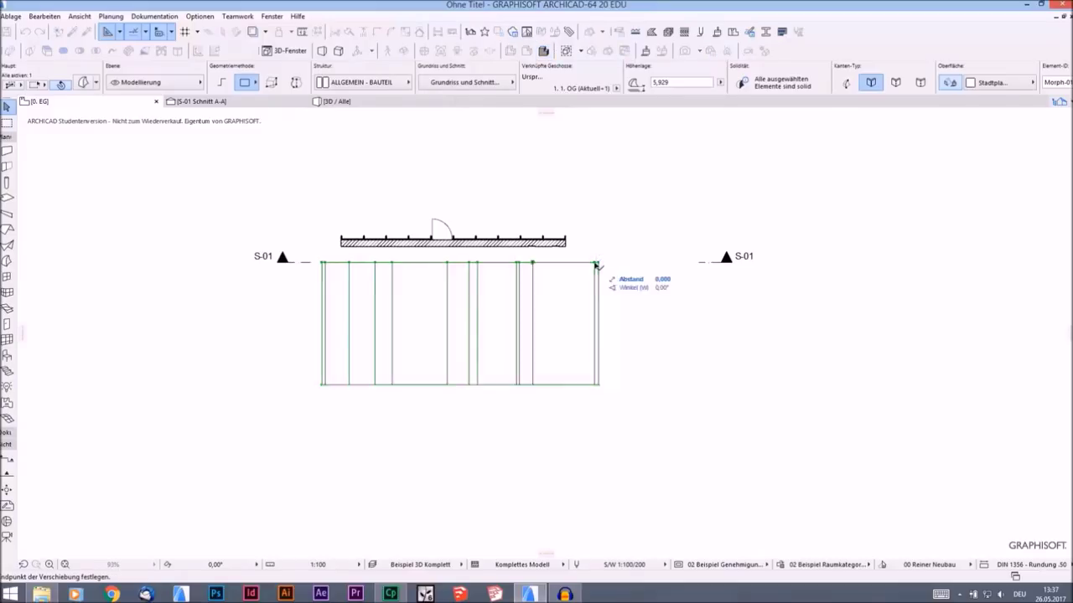
click(596, 180)
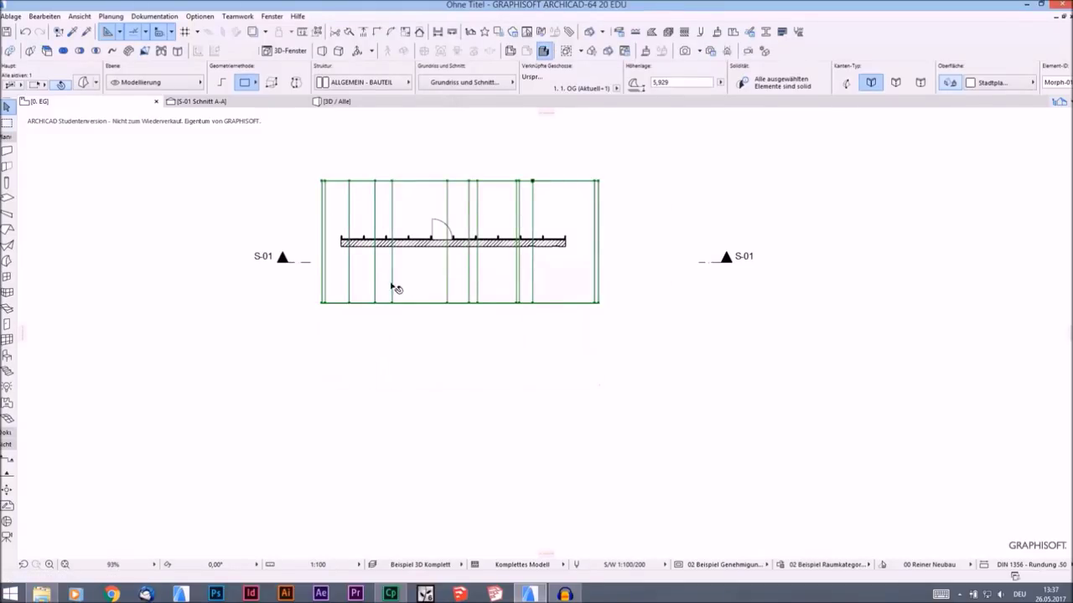
key(Escape)
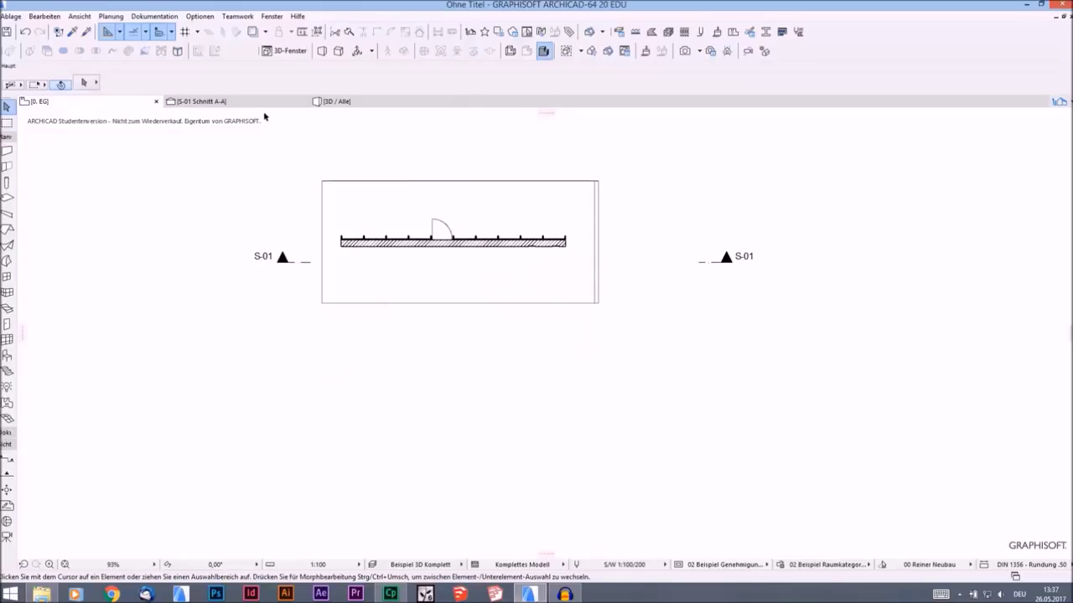
Step: Move the morph down in section S-01 so its lowest corner snaps to the matching corner of the original outline beside the Q
click(342, 103)
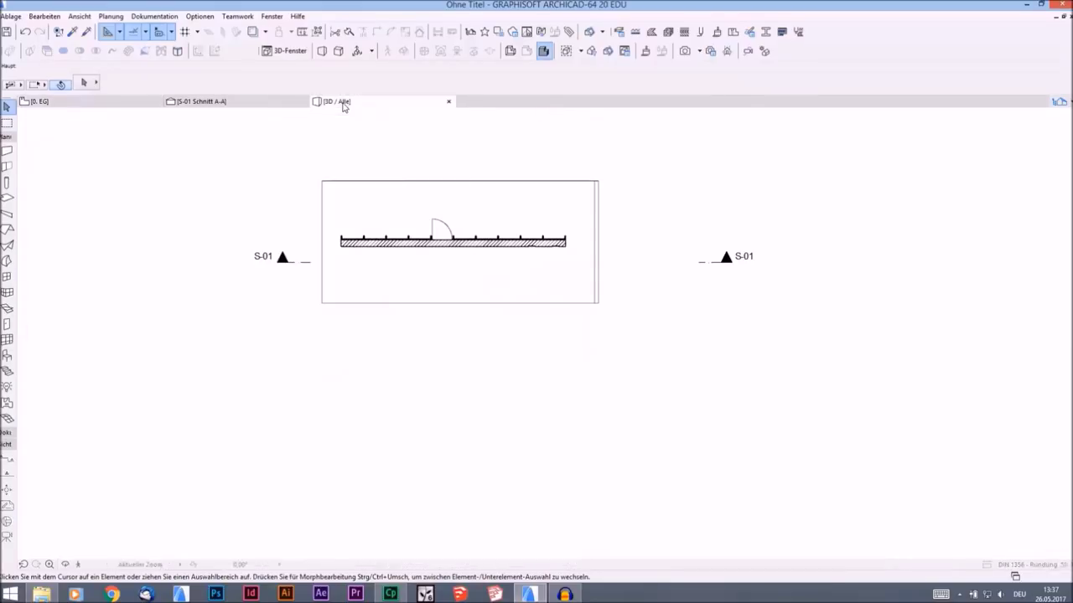
click(220, 102)
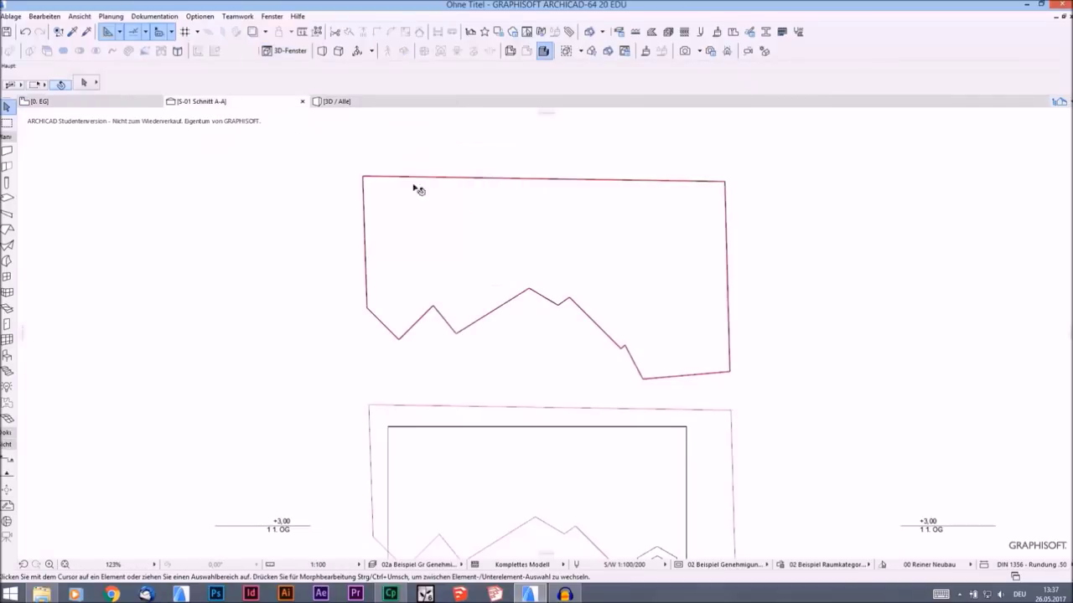
click(635, 254)
key(ctrl+d)
click(642, 382)
scroll(637, 373, up, 6)
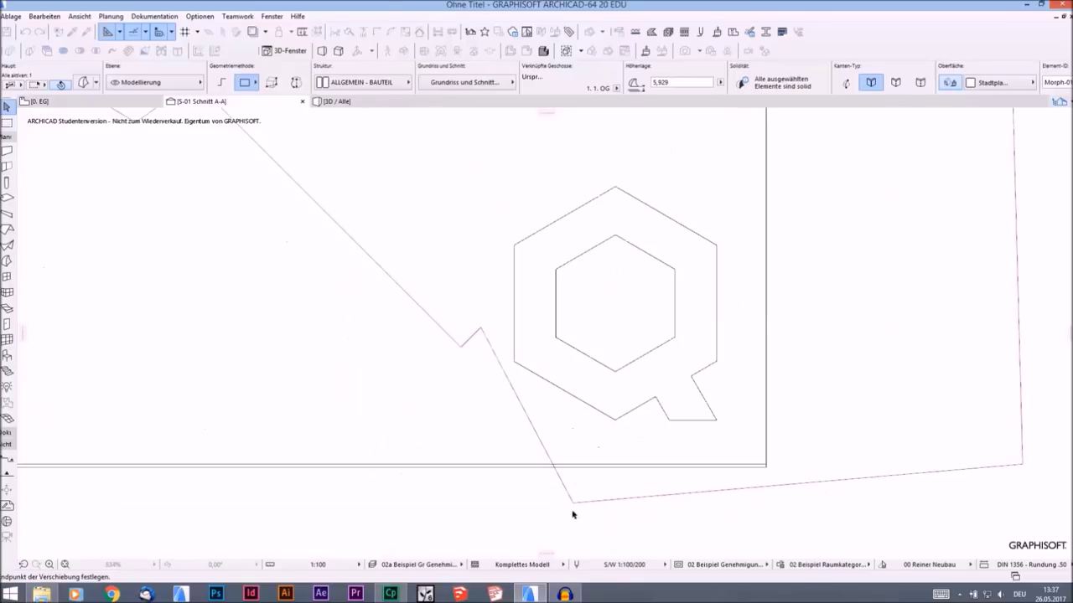
click(574, 504)
scroll(584, 343, down, 6)
middle_drag(587, 357, 607, 429)
key(Escape)
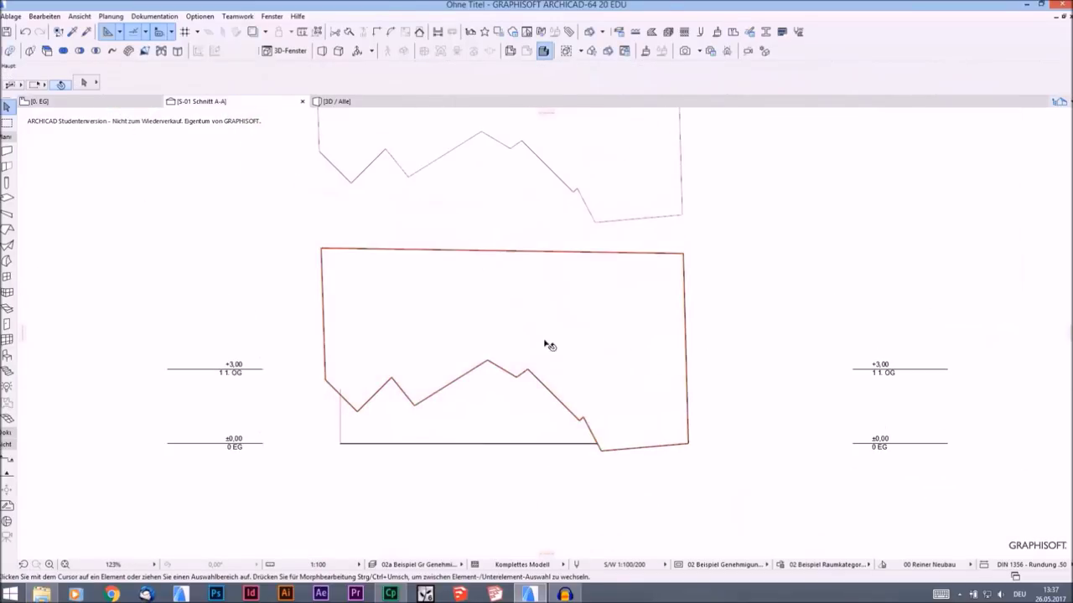
Step: Select the jagged morph covering the wall in the section and remove it, leaving the drawn outlines
click(537, 271)
click(670, 268)
click(673, 269)
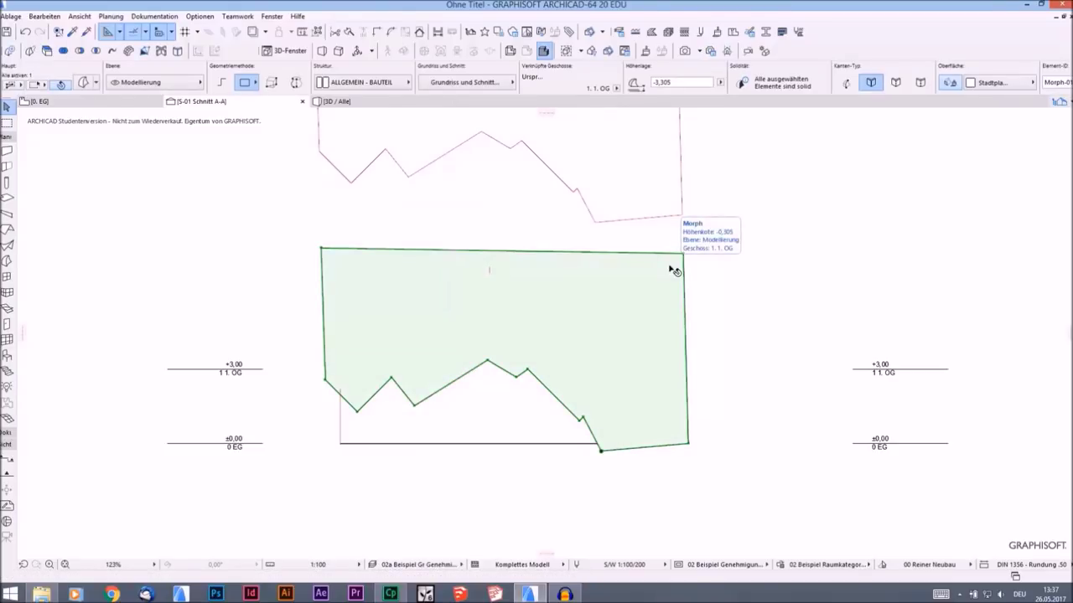
click(741, 274)
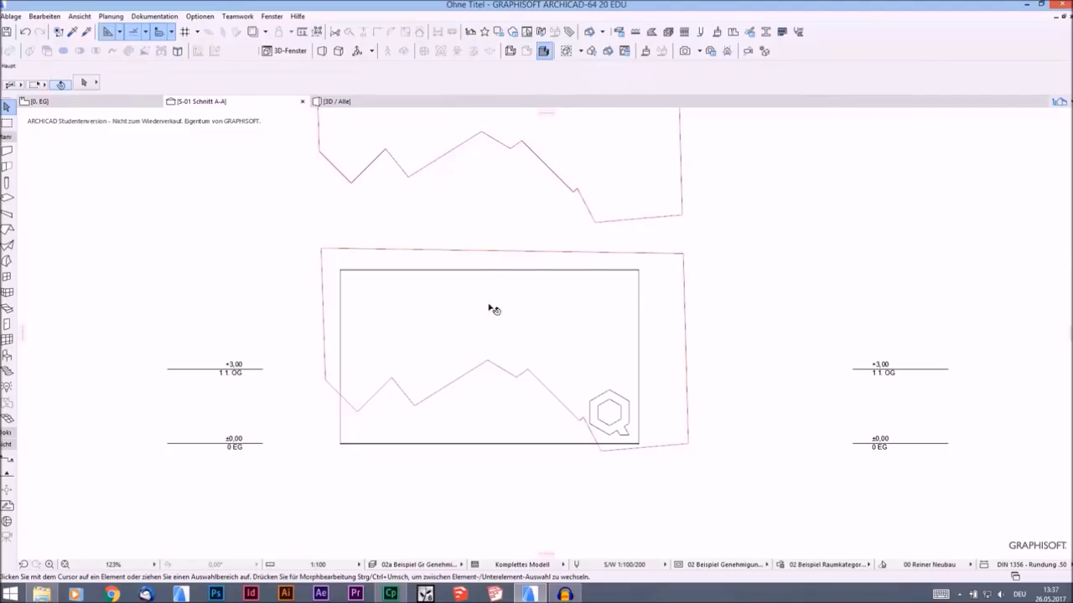
Step: Delete the copied jagged outline above the wall in the section
mouse_move(370, 313)
middle_down()
mouse_move(377, 258)
mouse_move(364, 312)
middle_up()
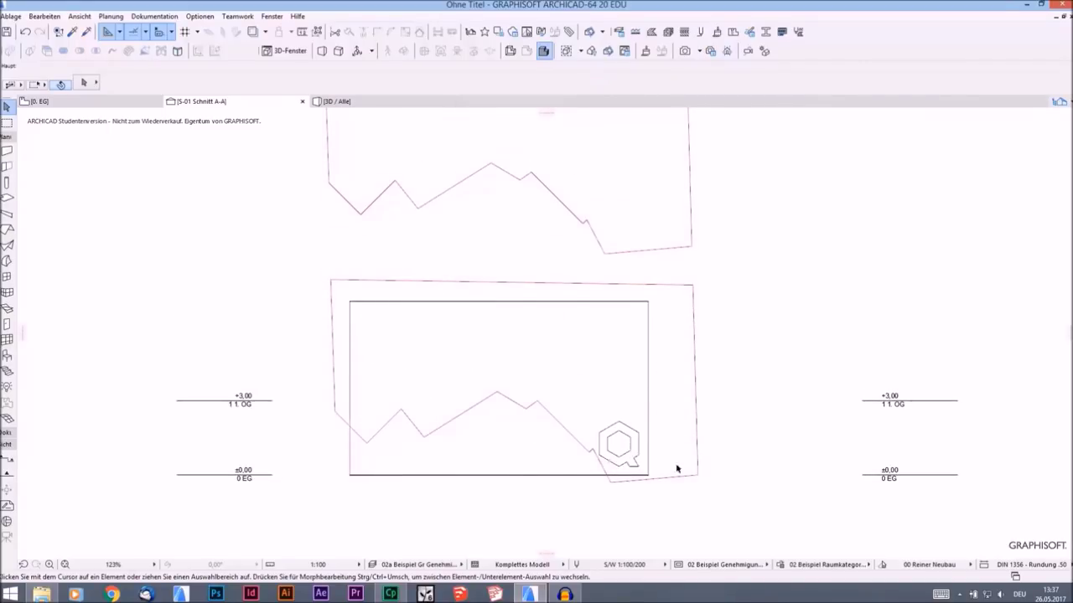
scroll(677, 469, up, 2)
scroll(655, 470, down, 5)
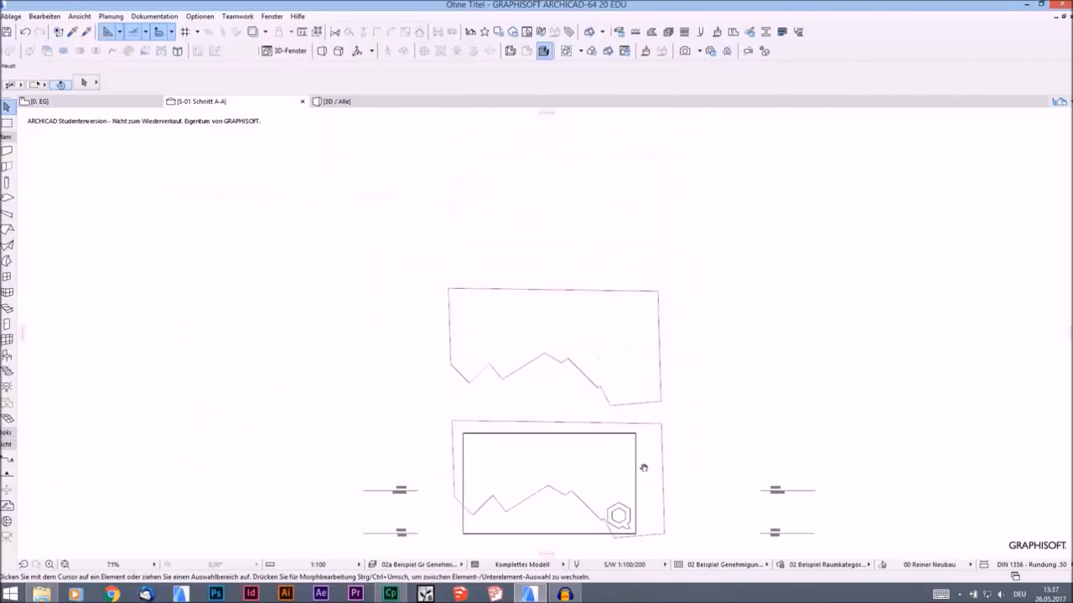
drag(673, 419, 387, 271)
key(Delete)
middle_drag(546, 401, 548, 241)
key(l)
scroll(620, 368, up, 8)
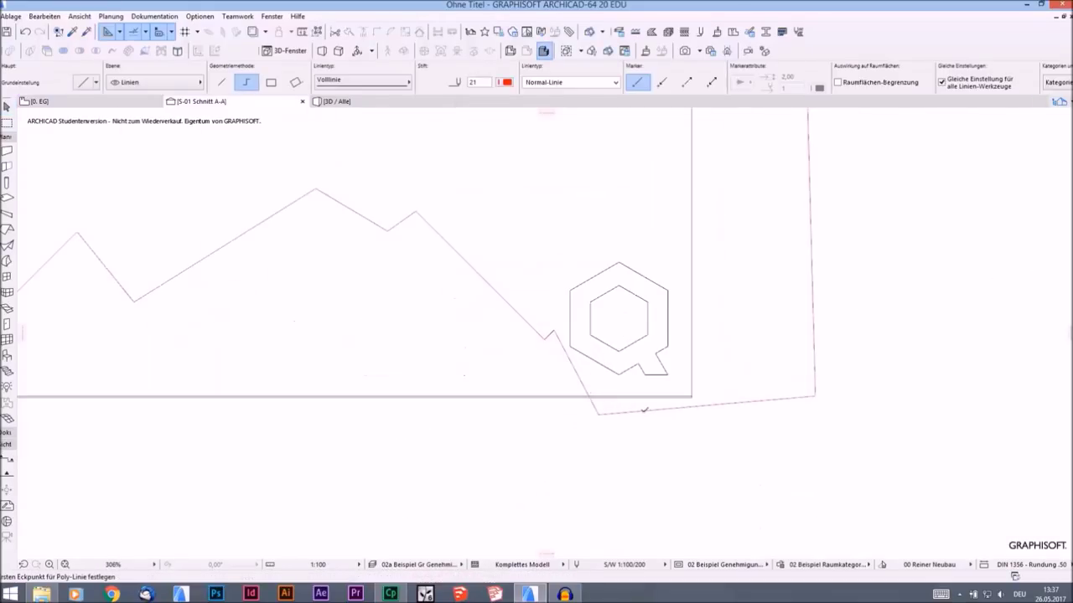
click(692, 396)
middle_drag(391, 394, 642, 390)
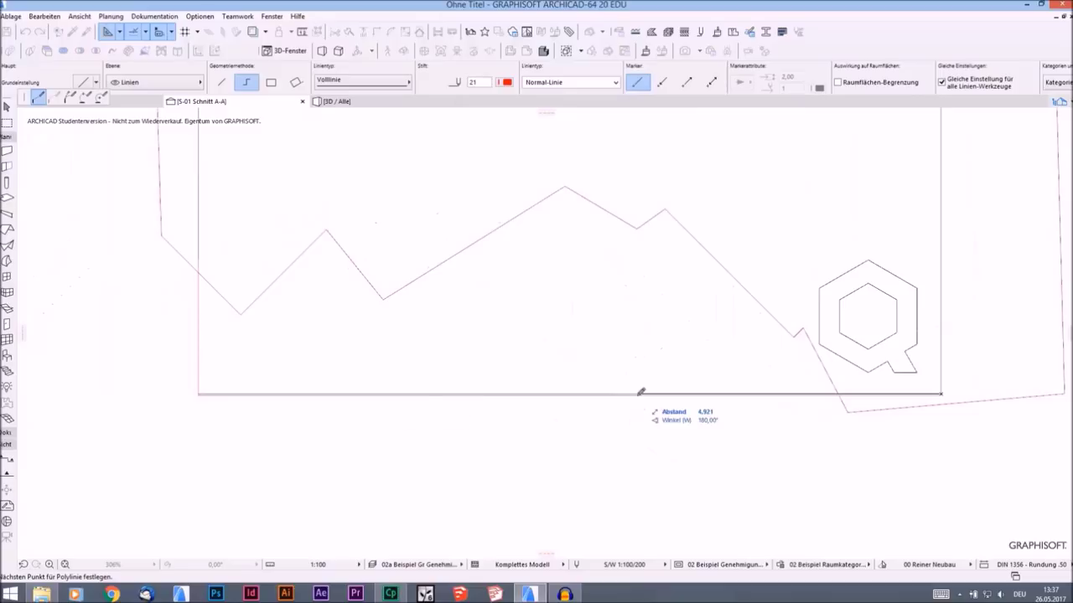
scroll(599, 404, down, 2)
key(Escape)
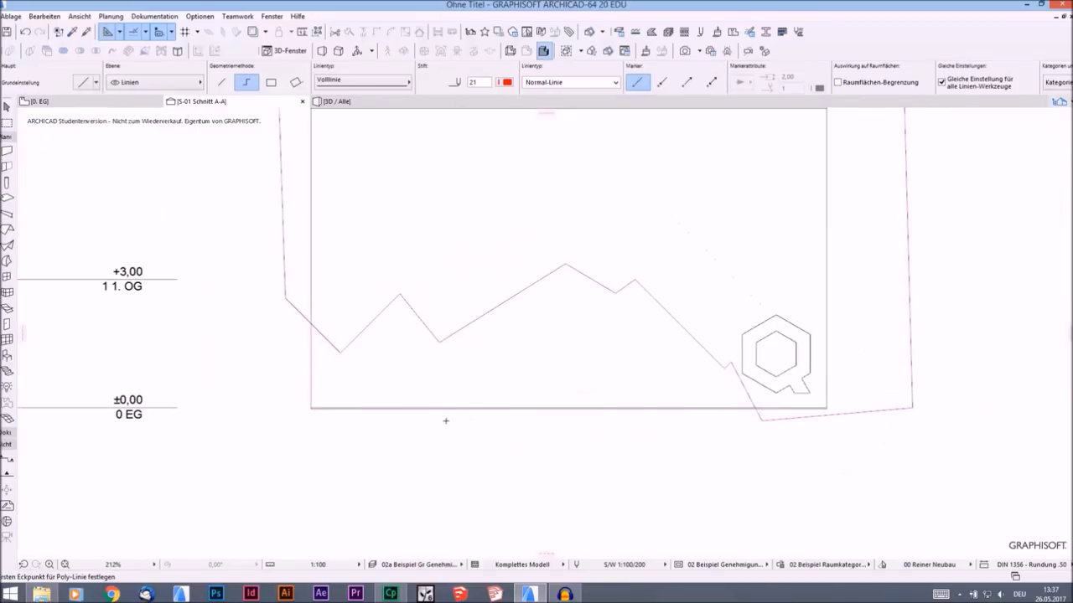
Step: Undo the deletion of the copied outline above the wall and leave the line tool
key(ctrl+z)
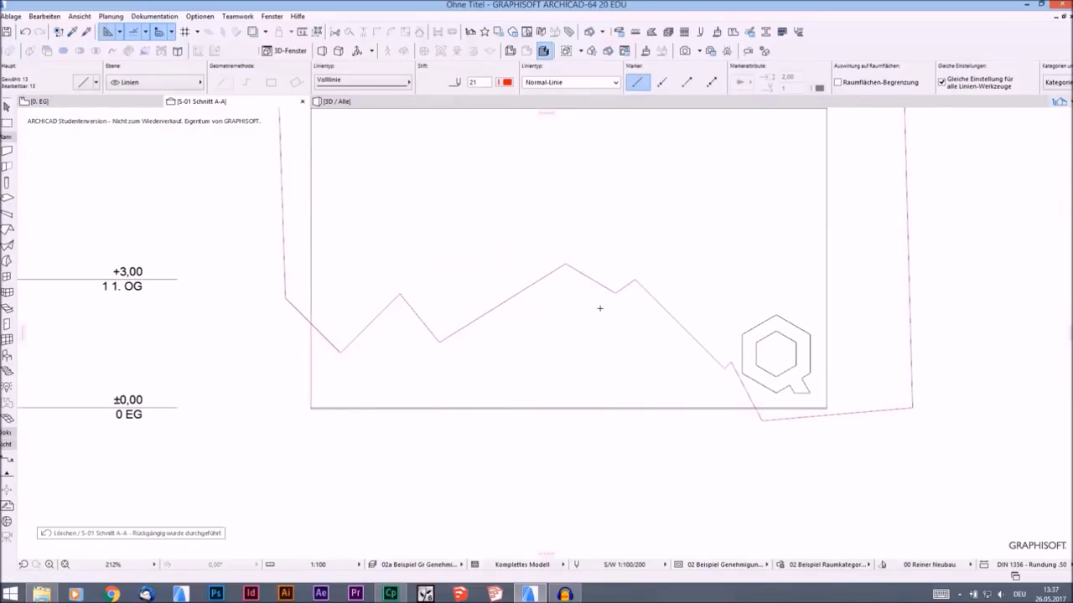
scroll(598, 309, down, 6)
middle_drag(597, 310, 548, 447)
key(ctrl+z)
key(Escape)
middle_drag(550, 323, 542, 277)
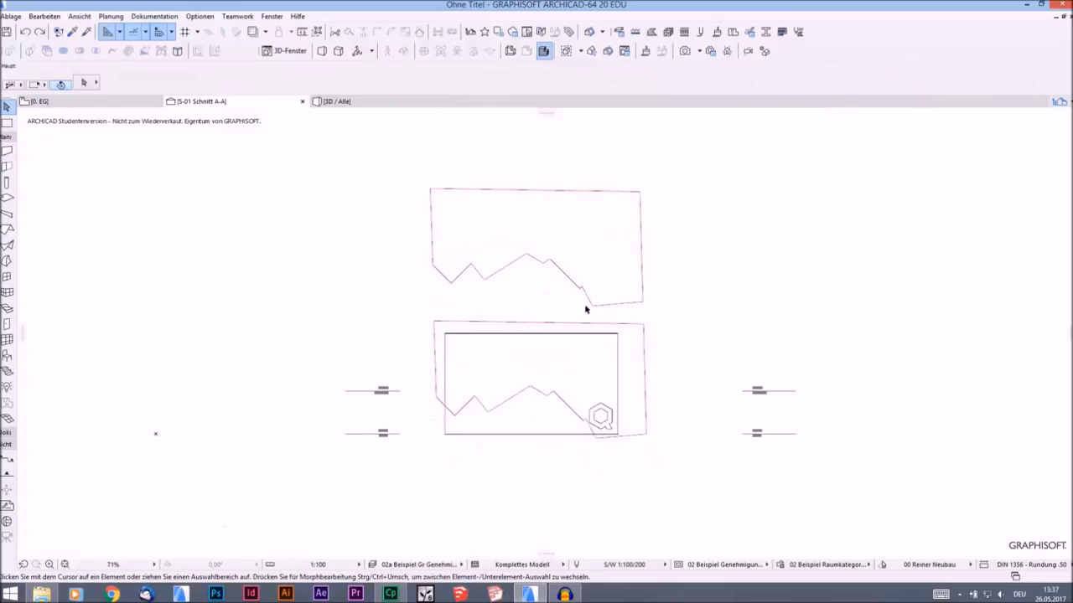
Step: Draw a polyline below the copied jagged outline above the wall, closing off the mountain-shaped area beneath its zigzag edge
key(w)
scroll(584, 306, up, 4)
click(599, 306)
click(244, 308)
double_click(268, 220)
Step: Create a morph from the closed mountain-shaped outline and set its storey display to In allen Geschossen
click(7, 260)
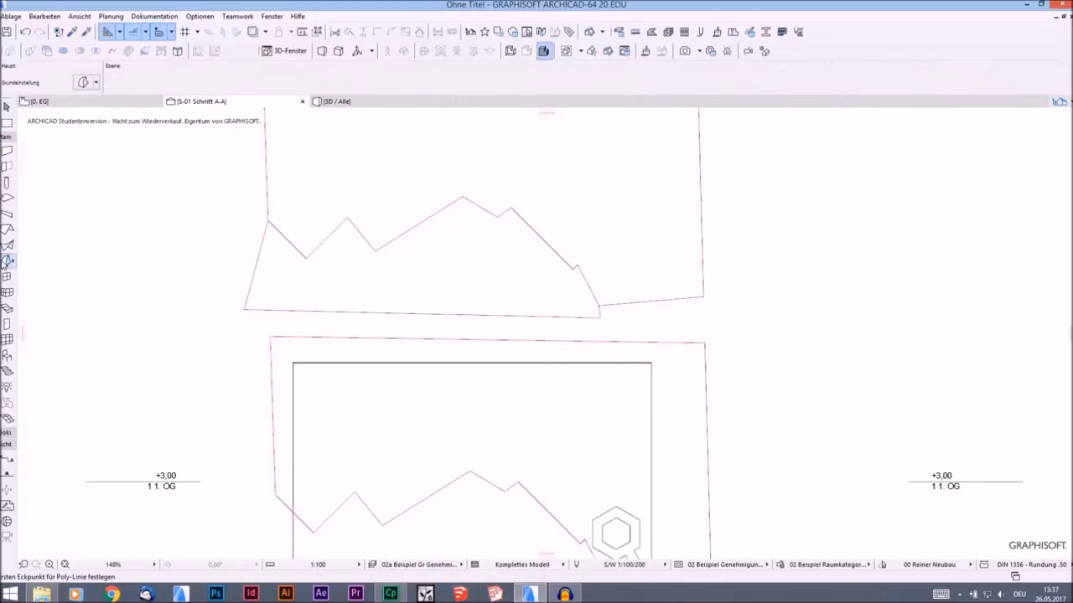
click(327, 260)
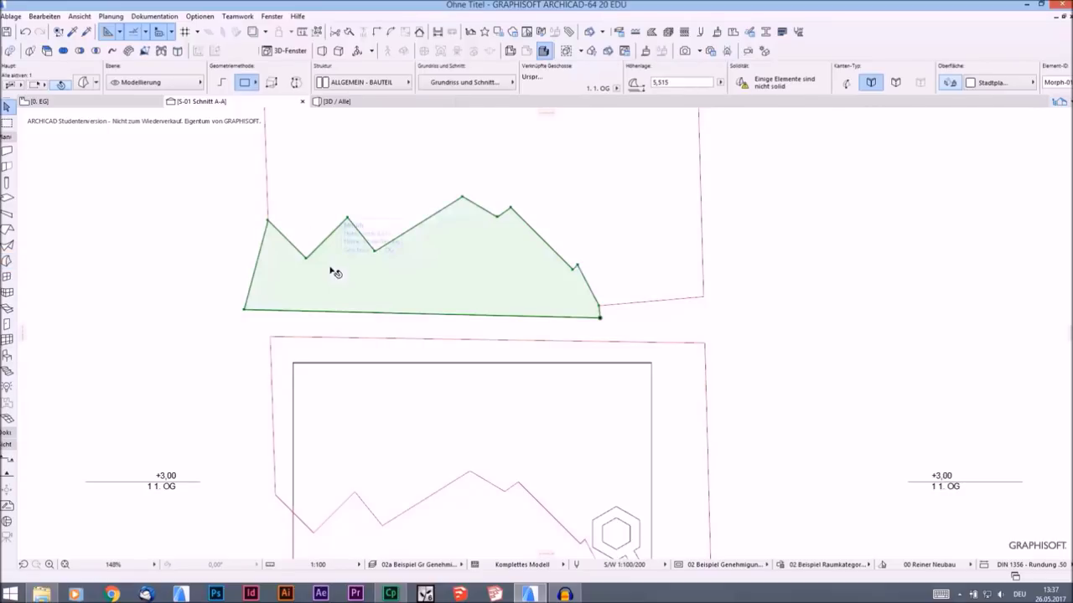
key(ctrl+t)
click(644, 198)
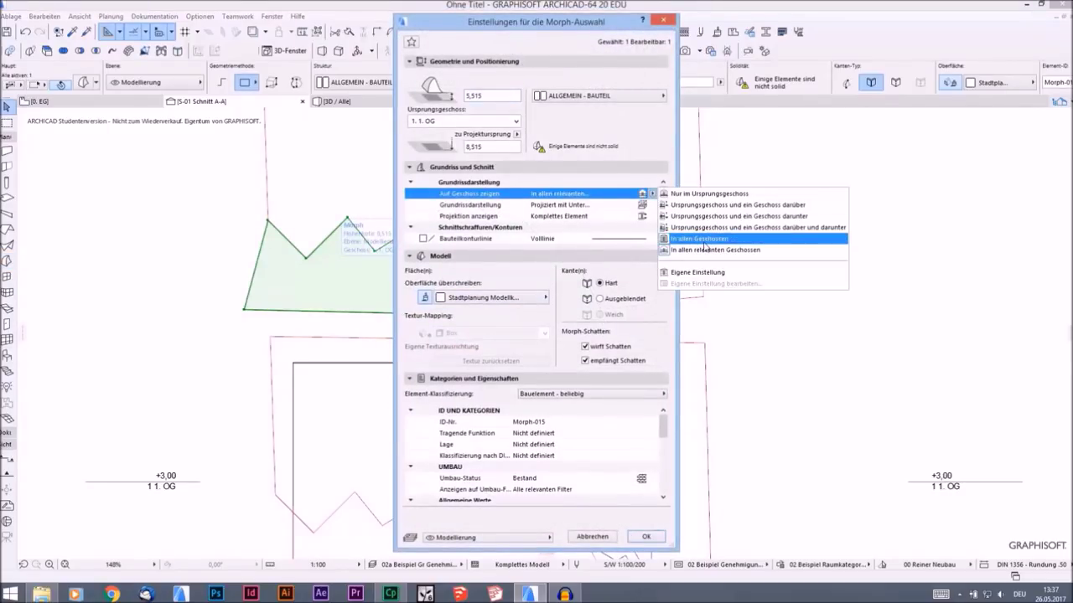
click(713, 242)
click(650, 535)
click(292, 140)
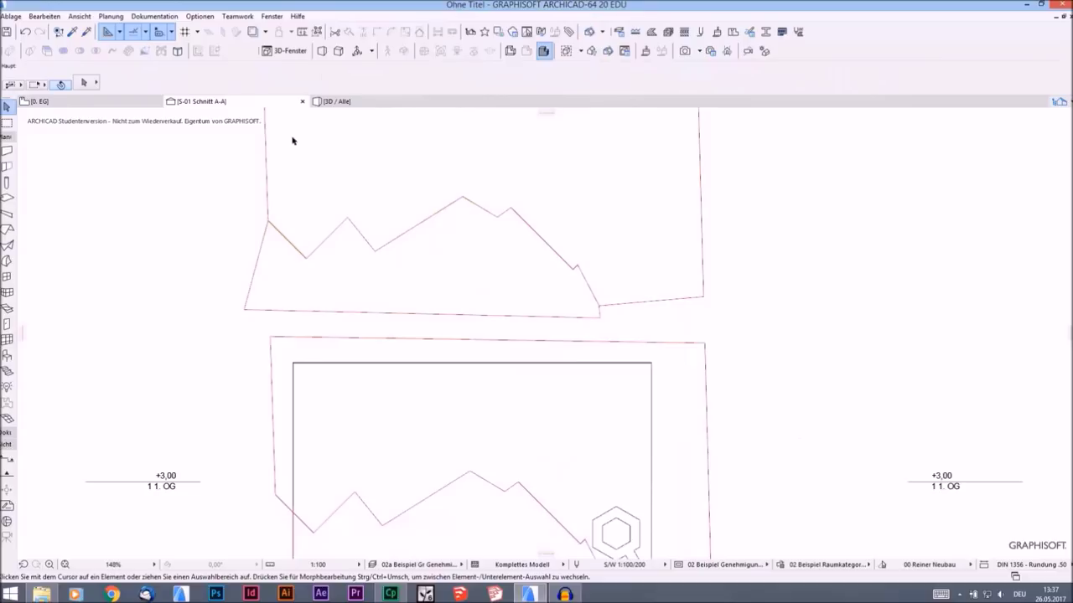
Step: Extrude the mountain-shaped morph's face in the 3D view into a solid block thicker than the wall
click(364, 104)
click(513, 300)
click(513, 295)
click(578, 340)
click(573, 282)
click(579, 288)
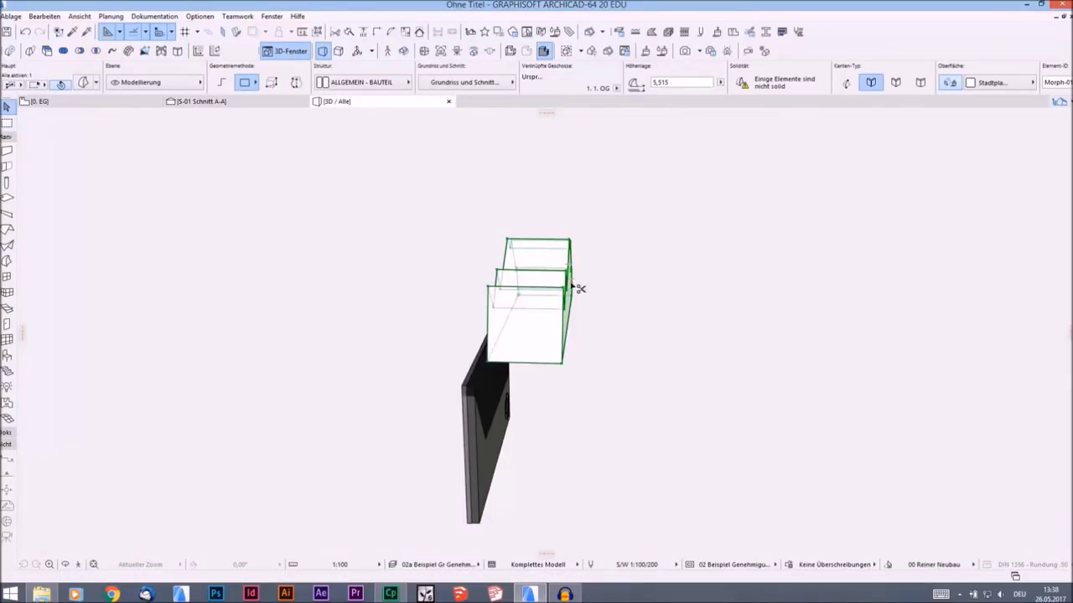
Step: Override the surface of the extruded mountain-shaped morph with Beton, rauh
key(ctrl+t)
click(482, 297)
scroll(586, 186, up, 2)
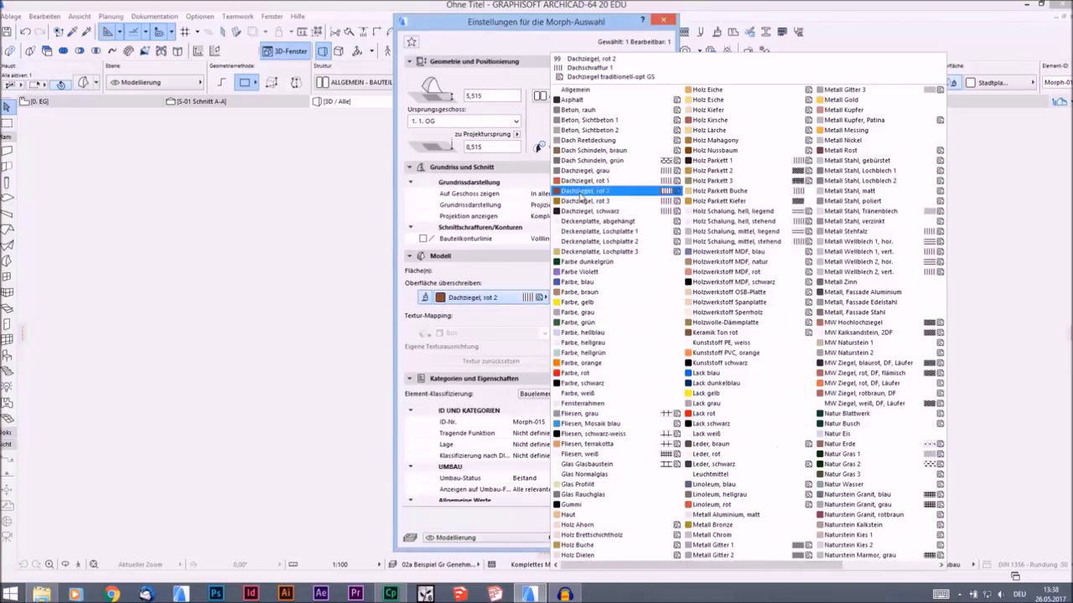
click(592, 111)
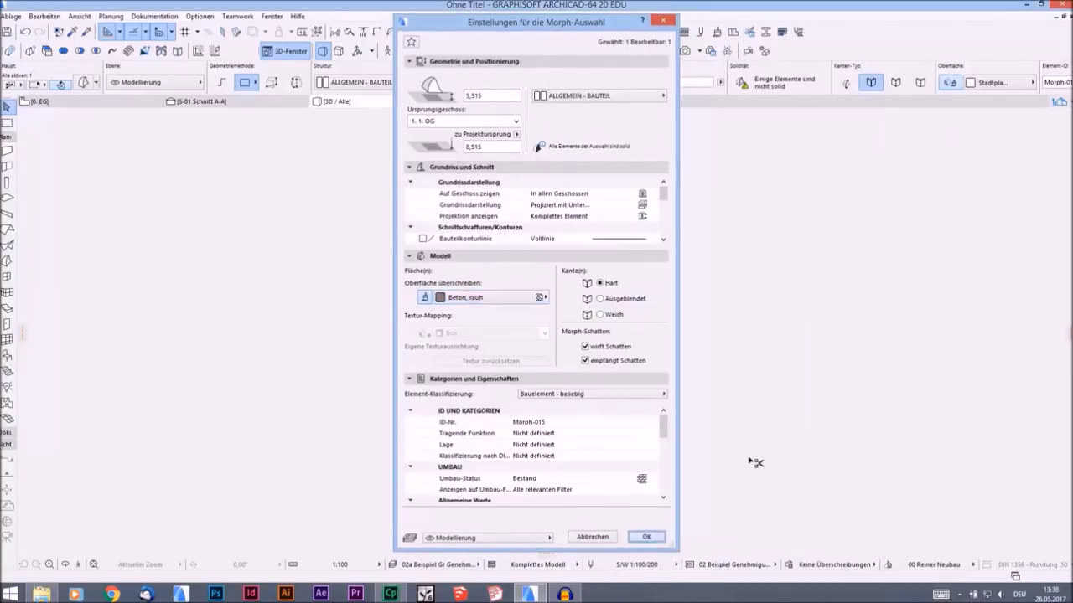
click(643, 538)
Step: Move the morph in the ground floor plan so its depth spans the wall and projects on both sides
click(117, 102)
drag(534, 263, 531, 220)
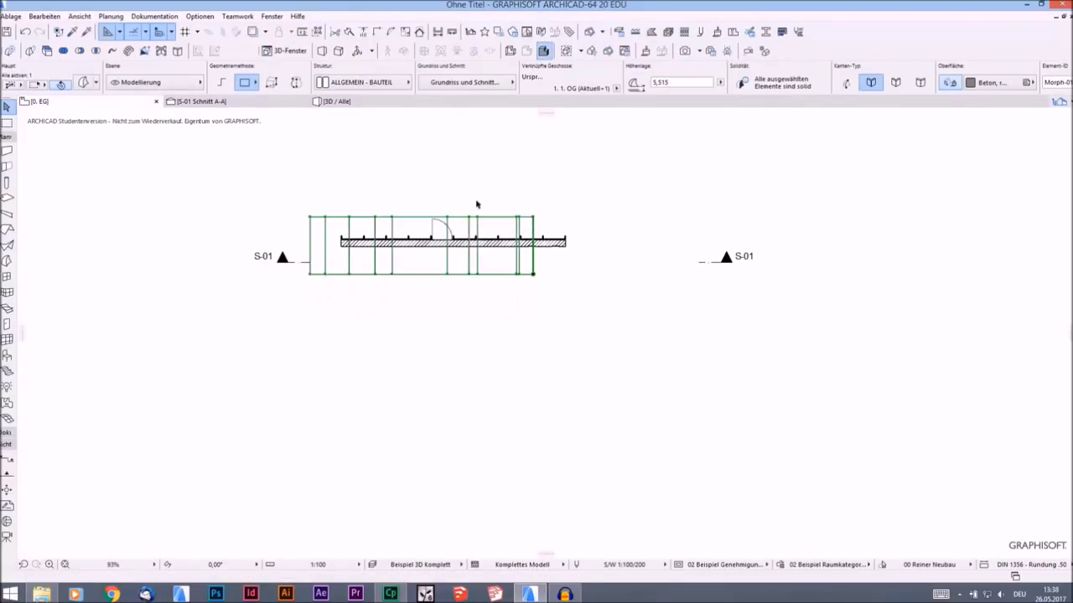
key(Escape)
click(256, 104)
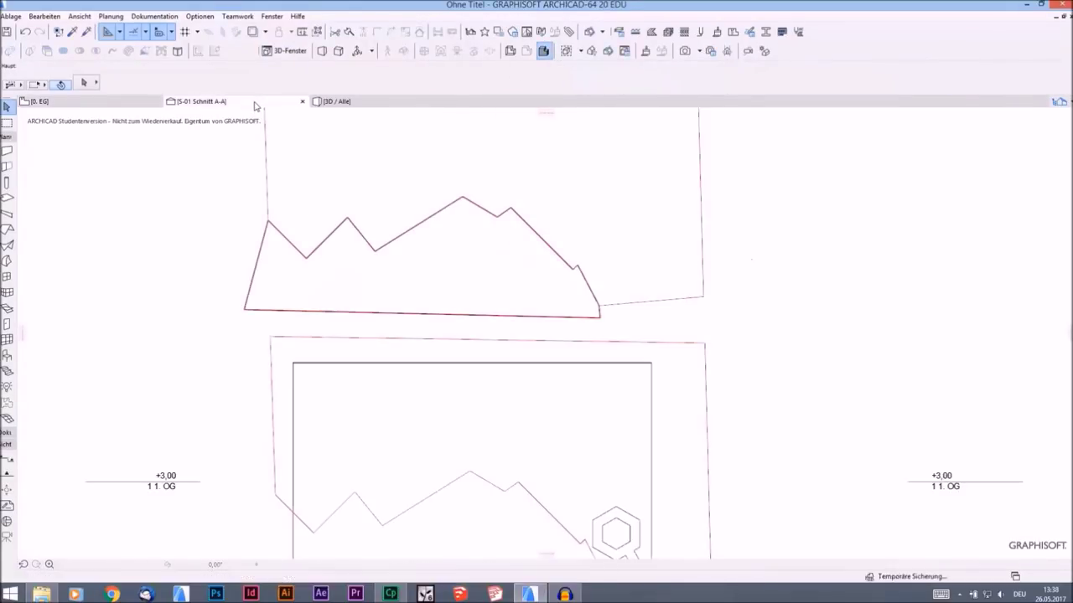
click(347, 103)
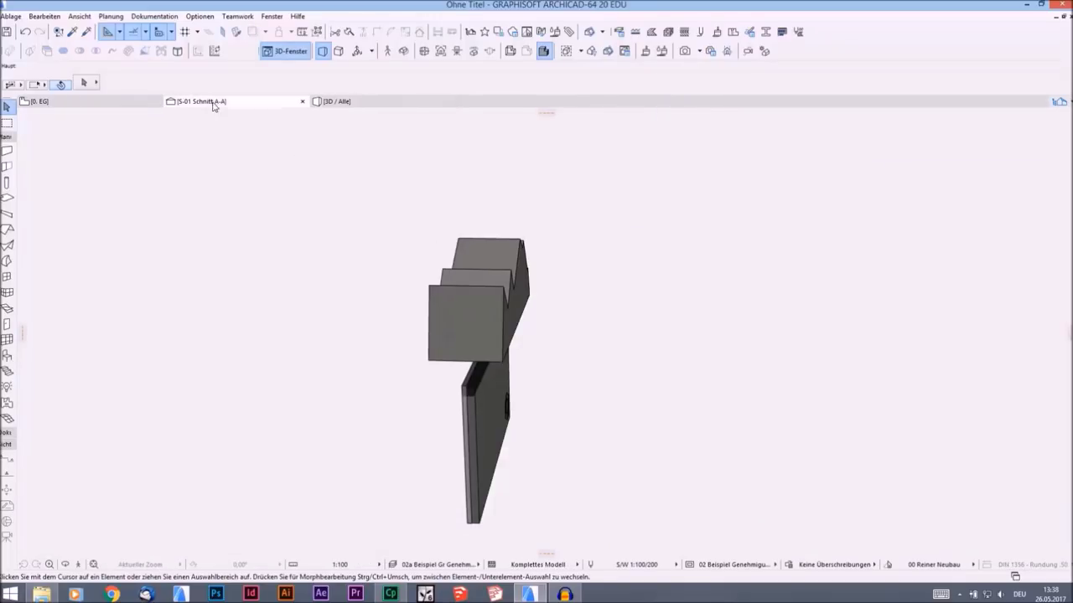
Step: Move the mountain-shaped morph in section S-01 straight down onto the wall, beside the matching jagged outline
click(215, 103)
click(491, 237)
key(ctrl+d)
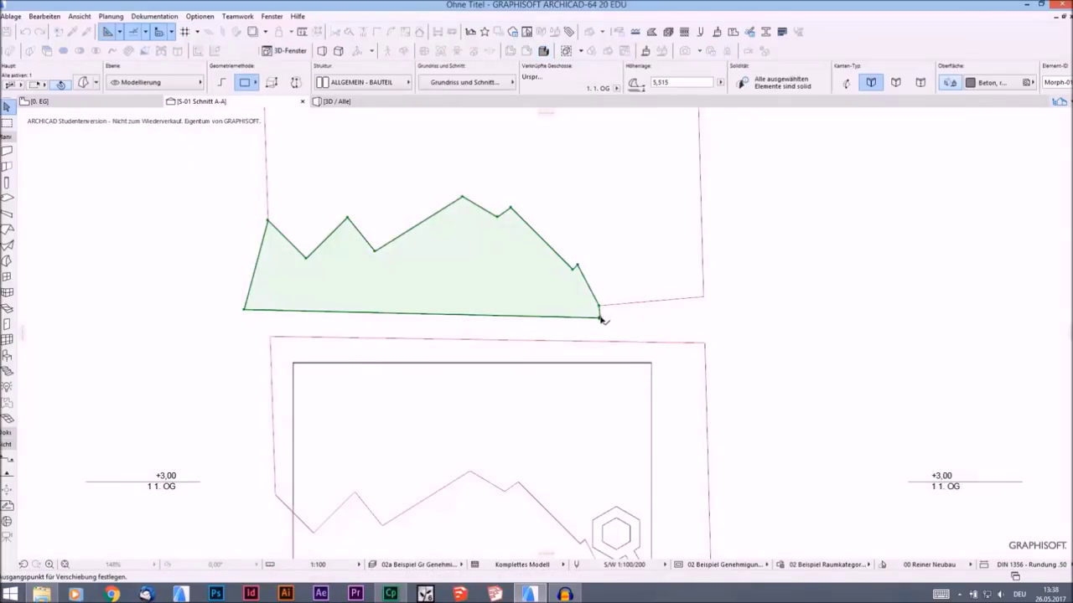
click(600, 314)
scroll(603, 352, down, 3)
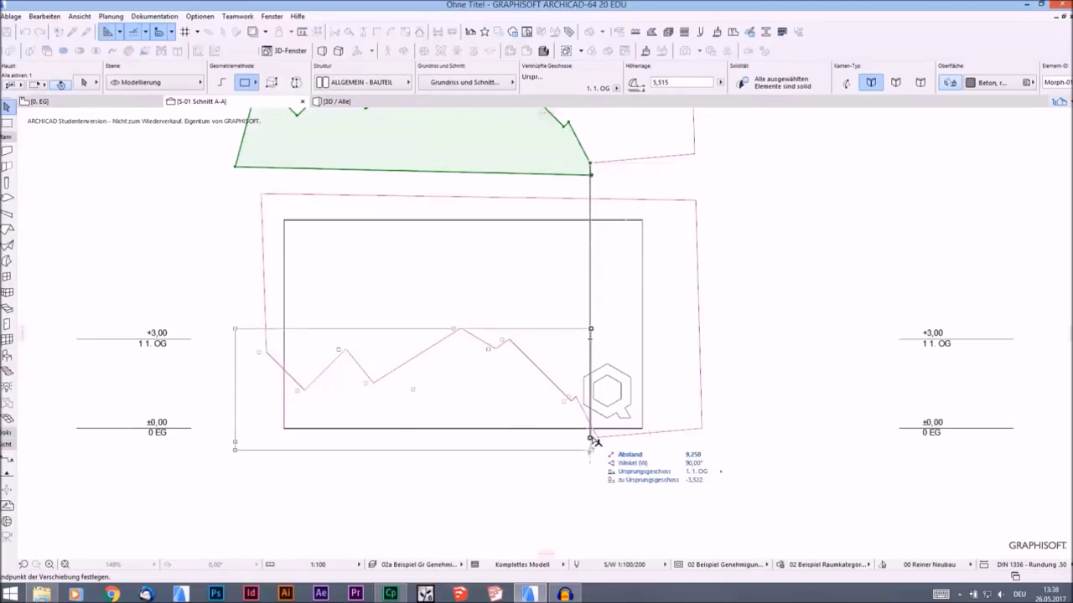
click(595, 433)
Step: Move the morph once more in the section, snapping its corner to the matching corner of the jagged outline on the wall
key(ctrl+d)
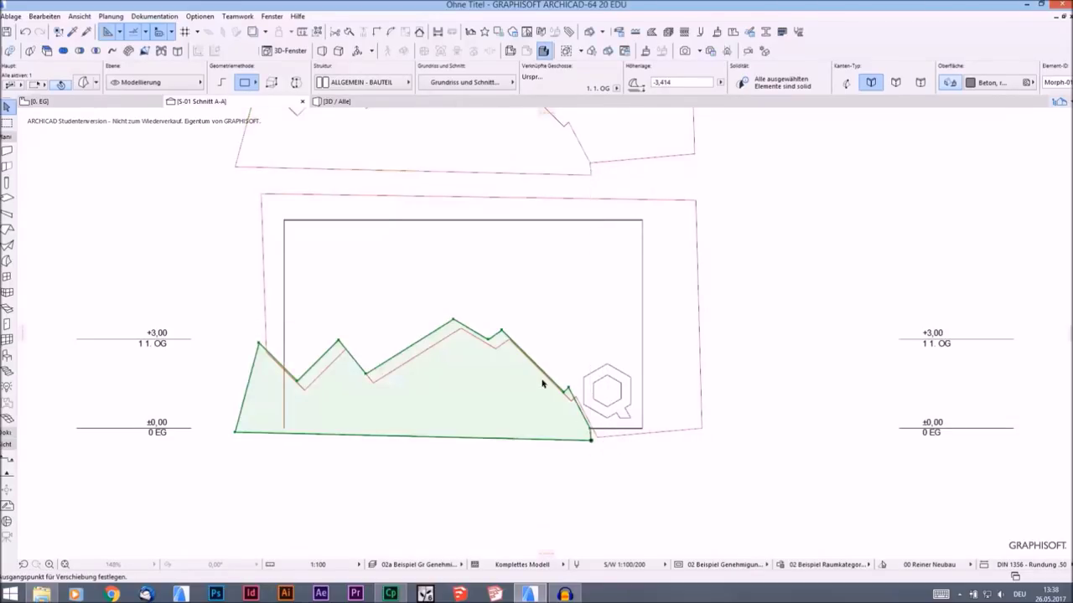
scroll(418, 307, up, 5)
click(388, 291)
click(409, 318)
scroll(543, 330, down, 4)
middle_drag(543, 328, 551, 339)
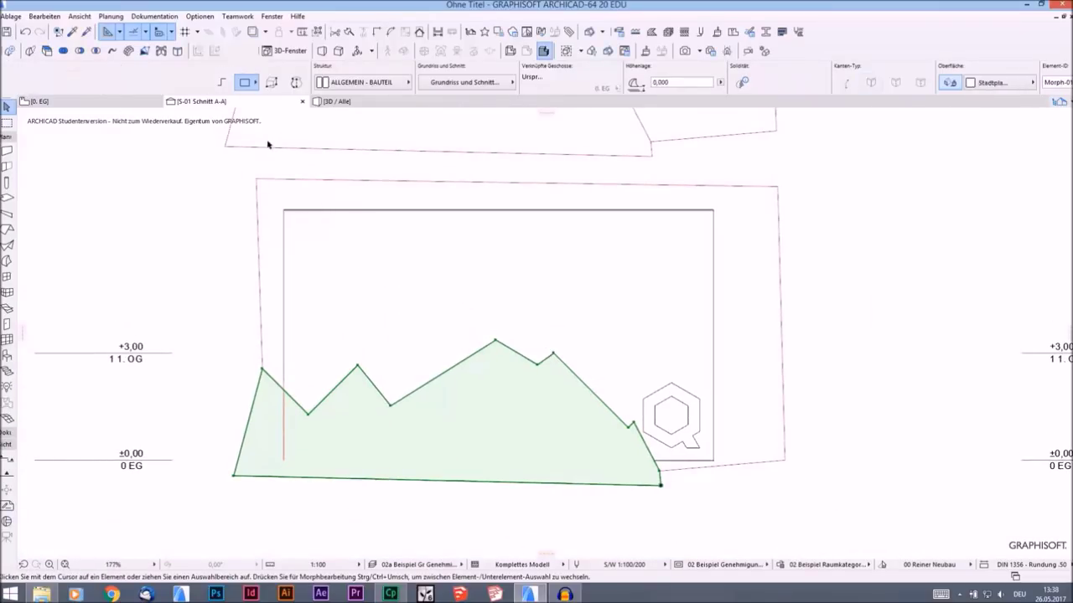
Step: Subtract the mountain-shaped morph from the wall in the 3D view, opening the wall in front of the glazed facade
key(Escape)
click(331, 102)
shift+middle_drag(532, 391, 312, 404)
click(517, 459)
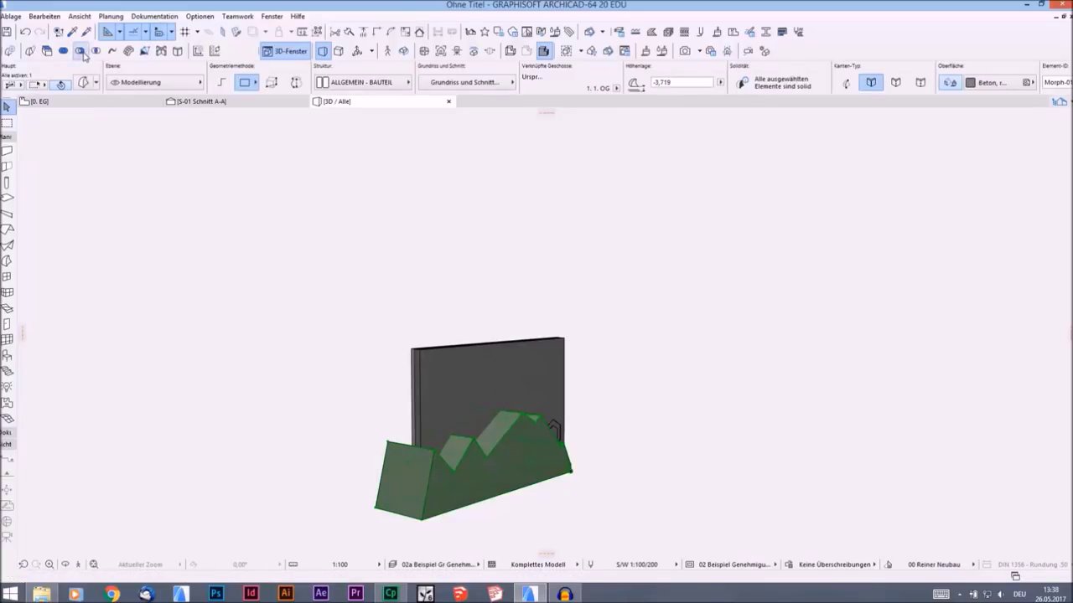
click(81, 51)
shift+middle_drag(640, 347, 544, 325)
scroll(549, 450, up, 4)
scroll(527, 339, up, 2)
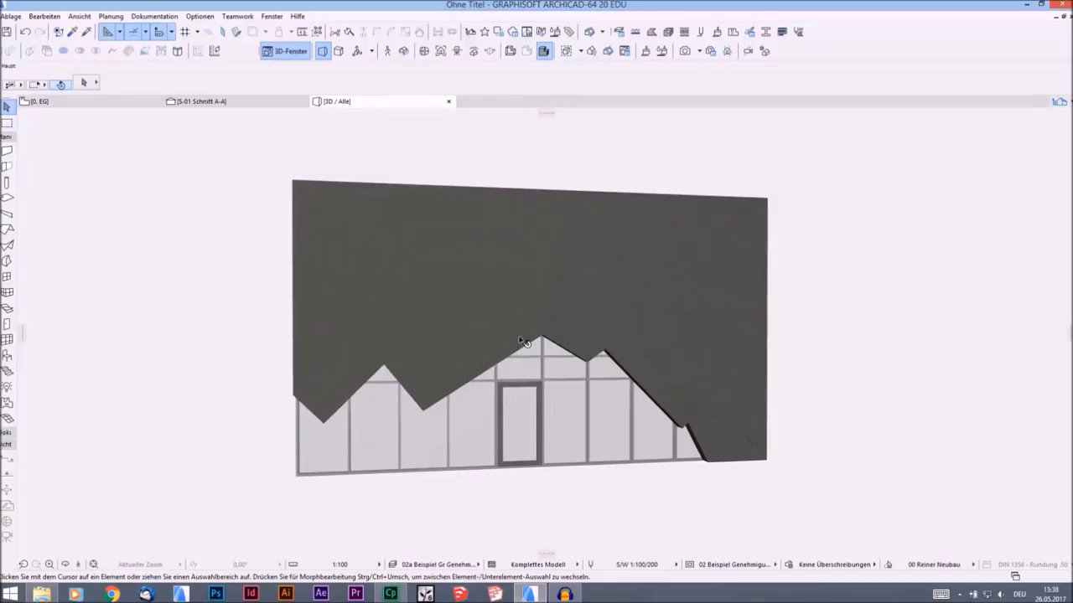
shift+middle_drag(568, 280, 525, 292)
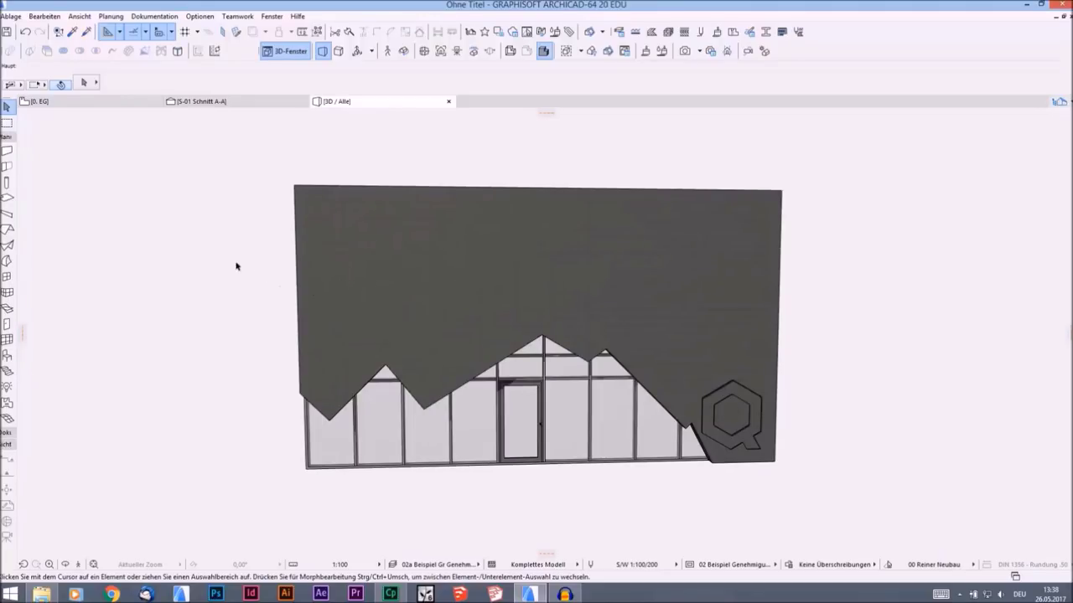
shift+middle_drag(218, 248, 416, 267)
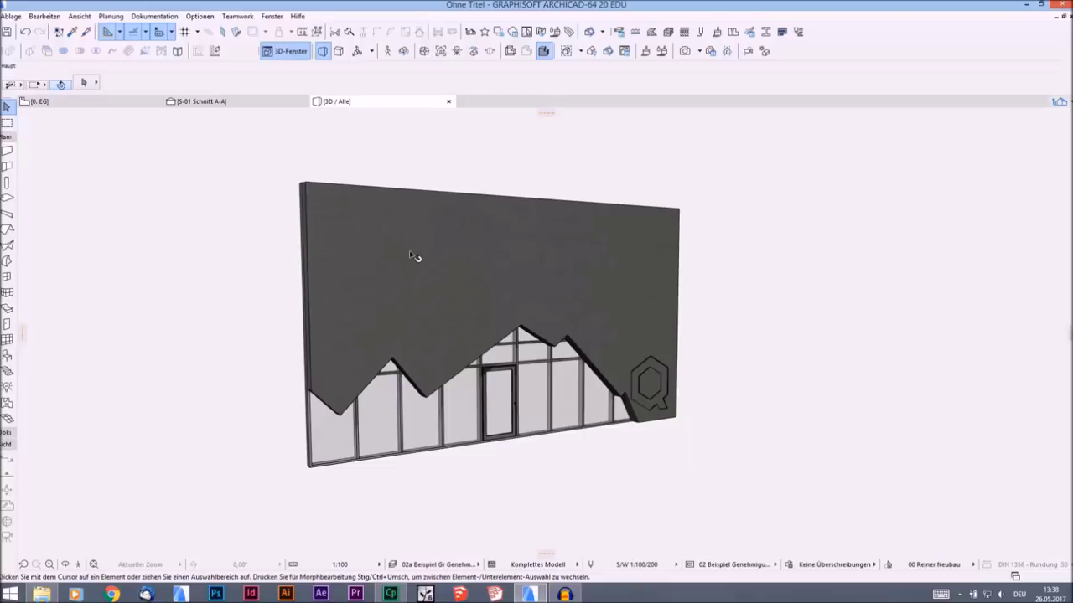
scroll(419, 290, up, 2)
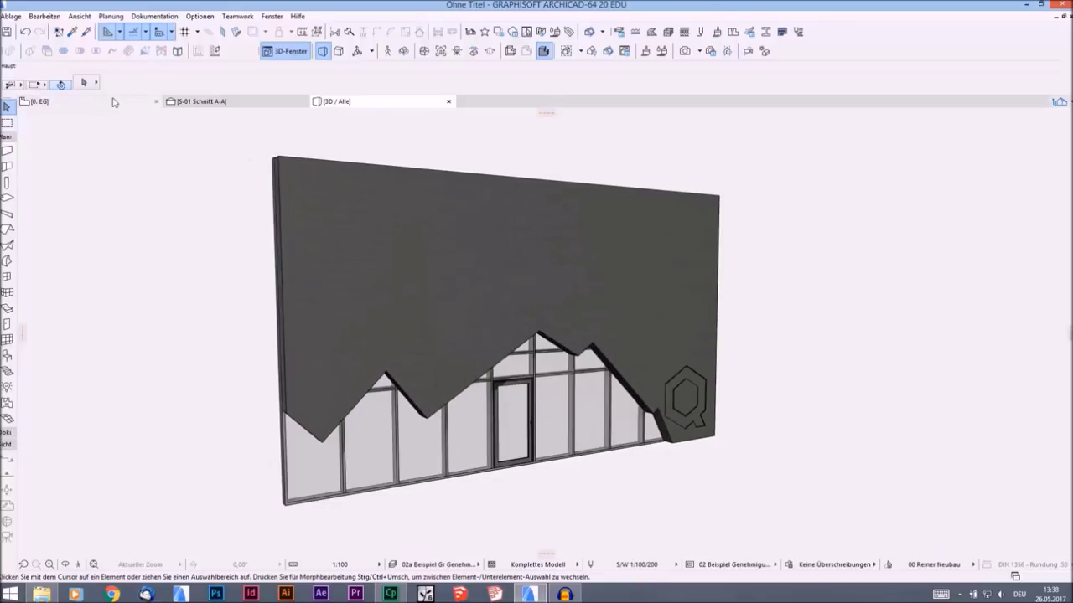
Step: Draw a small wedge-shaped and a five-sided closed polyline on the upper part of the wall in section S-01
click(203, 102)
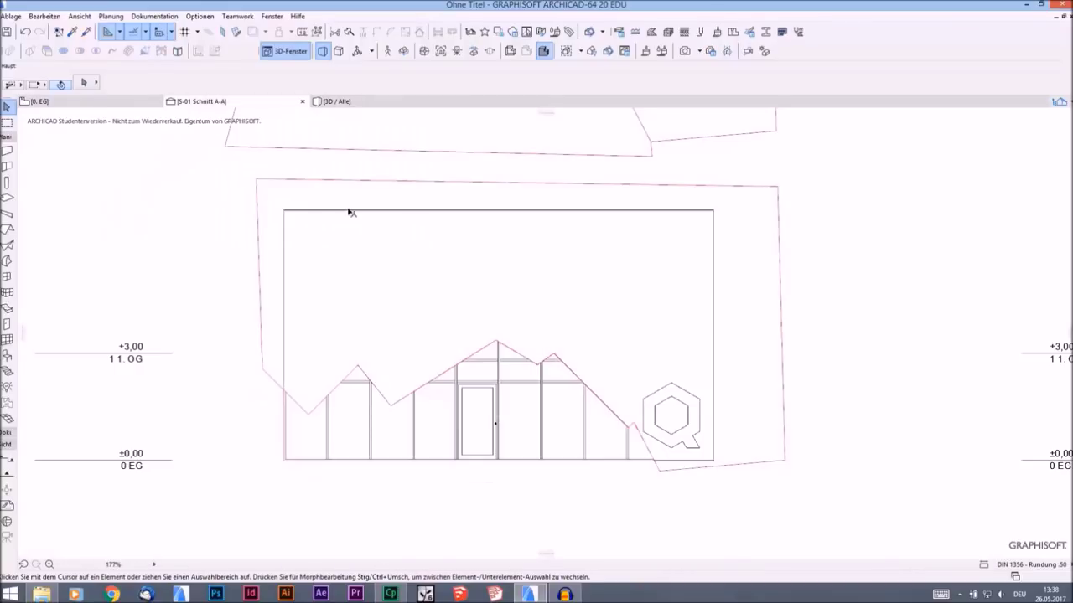
click(349, 266)
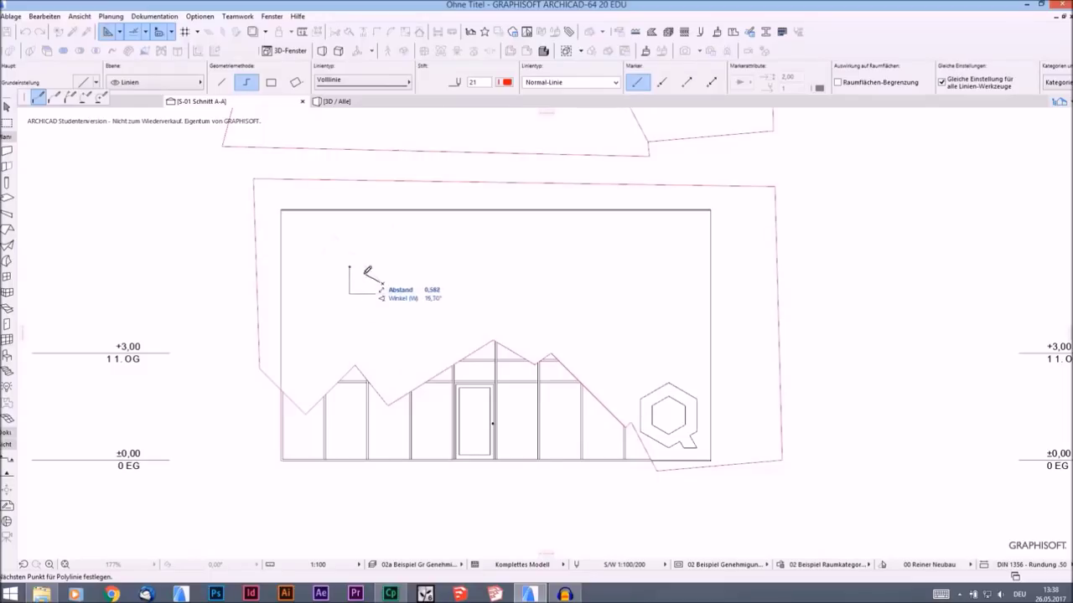
click(350, 266)
click(440, 254)
click(428, 273)
click(440, 302)
click(473, 289)
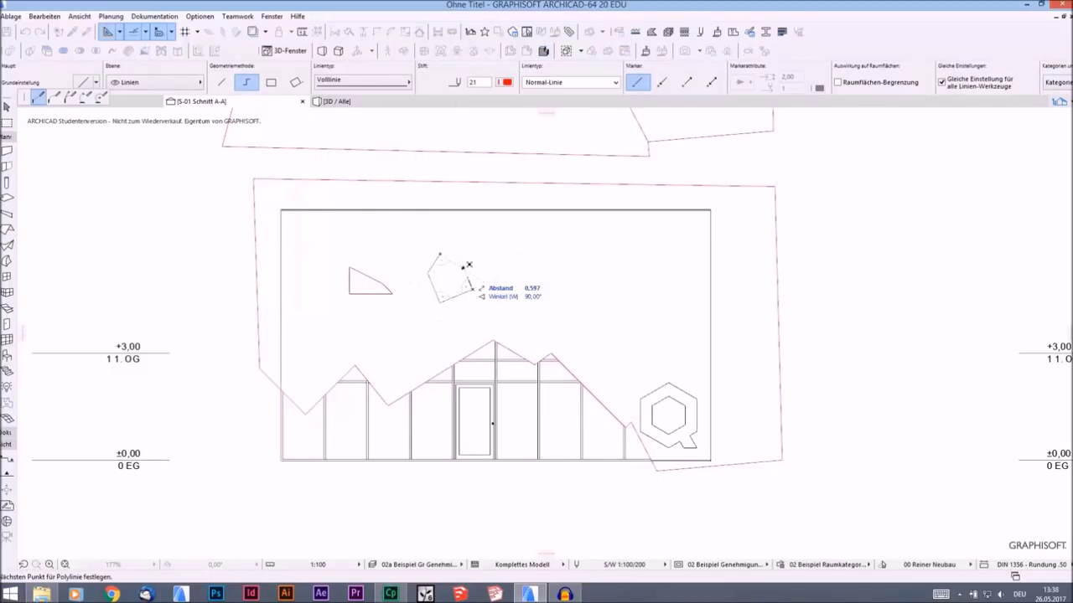
click(440, 255)
Step: Draw a small four-sided closed polyline on the wall between the two small outlines and the jagged edge
click(401, 338)
click(390, 360)
click(427, 369)
click(433, 347)
click(401, 339)
key(Escape)
scroll(403, 335, up, 5)
scroll(404, 297, down, 3)
middle_drag(405, 289, 436, 320)
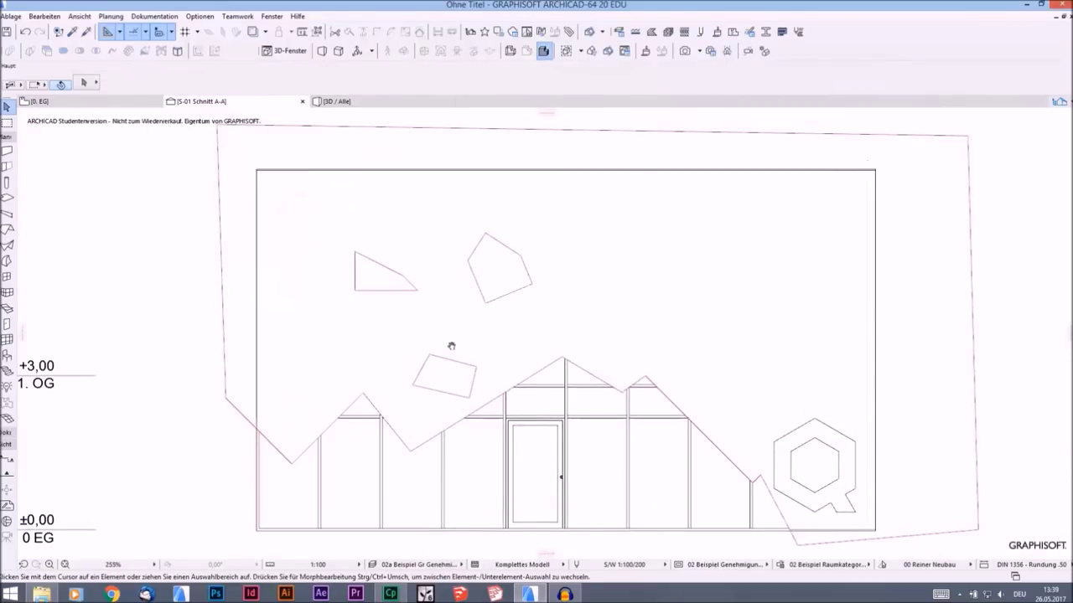
click(7, 262)
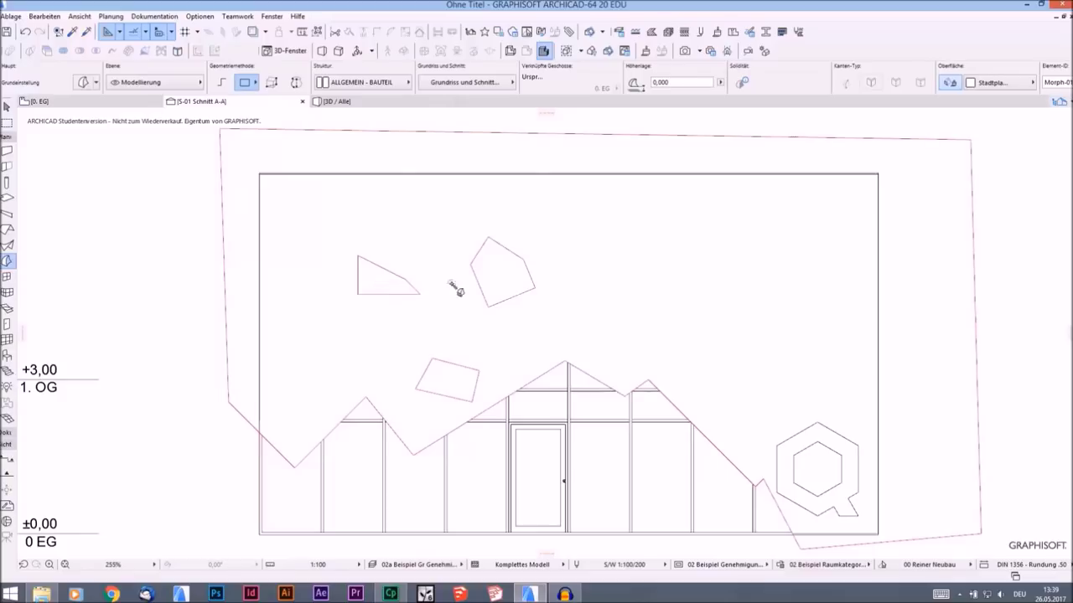
click(337, 101)
shift+middle_drag(420, 305, 486, 321)
click(90, 102)
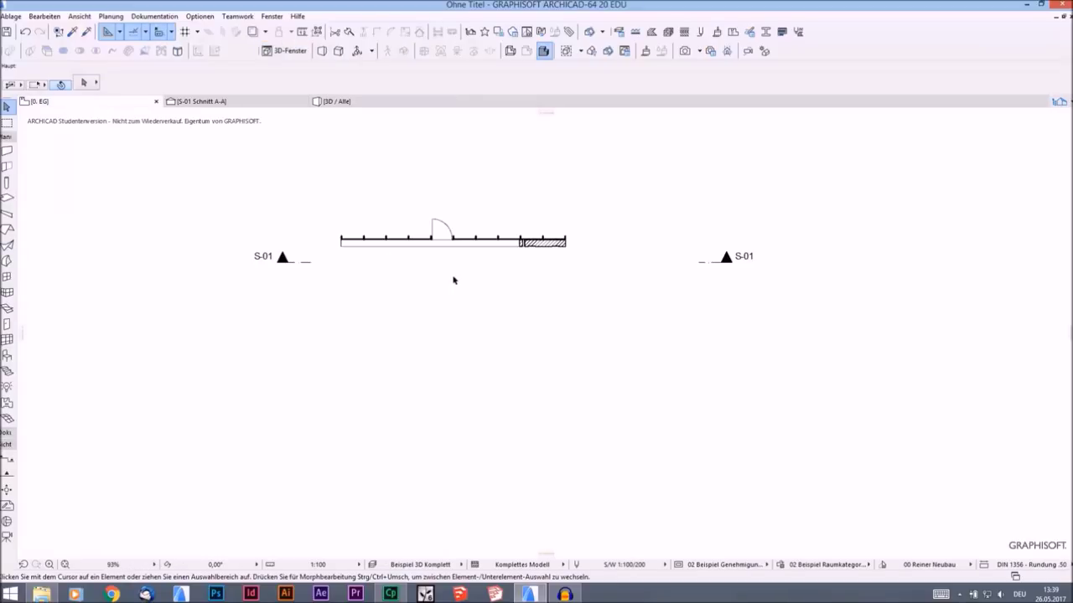
click(263, 102)
click(382, 290)
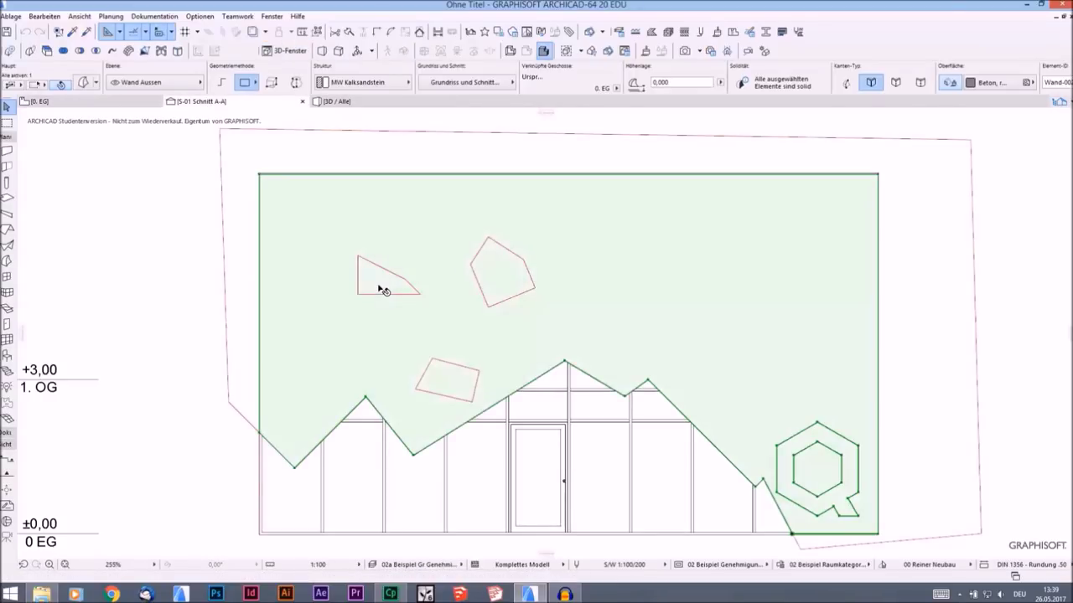
key(Escape)
scroll(442, 377, down, 5)
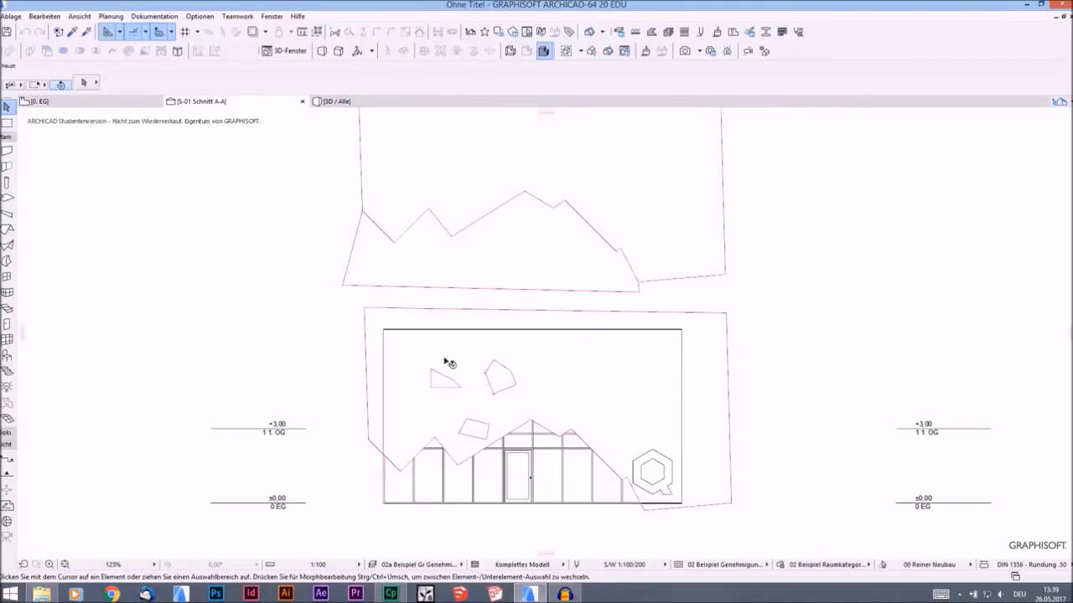
scroll(449, 363, up, 4)
scroll(537, 332, down, 2)
scroll(539, 316, up, 1)
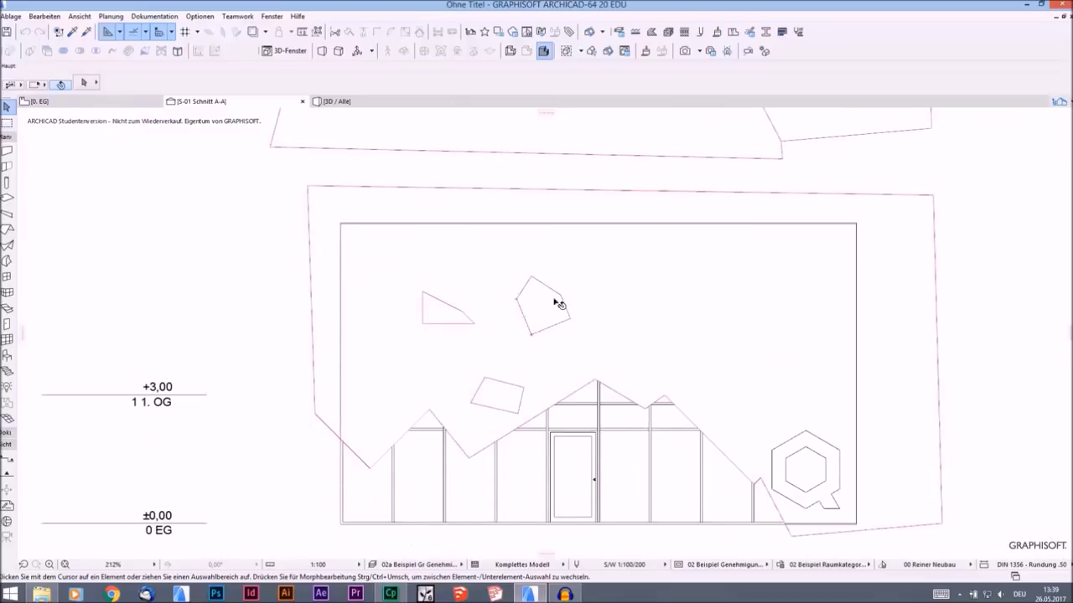
scroll(479, 301, down, 3)
mouse_move(622, 324)
middle_down()
mouse_move(571, 364)
mouse_move(588, 369)
mouse_move(590, 416)
middle_up()
scroll(503, 383, down, 2)
middle_drag(502, 383, 559, 321)
middle_drag(544, 388, 546, 441)
Step: Draw a small closed irregular polyline inside the copied outline above the wall, over its zigzag edge
alt+click(551, 366)
middle_drag(687, 316, 585, 308)
key(Escape)
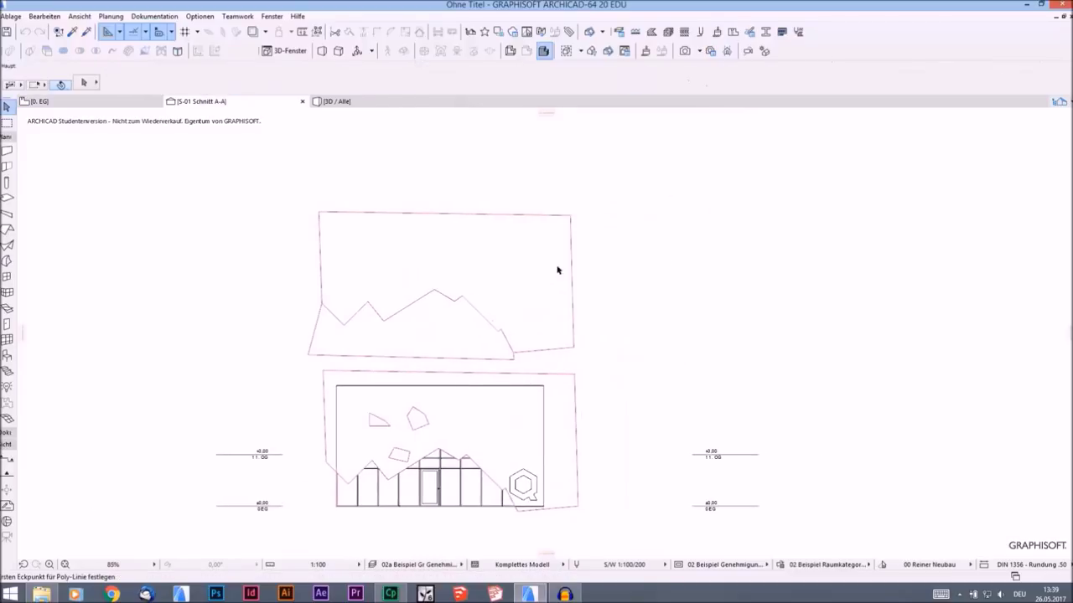
scroll(405, 294, up, 5)
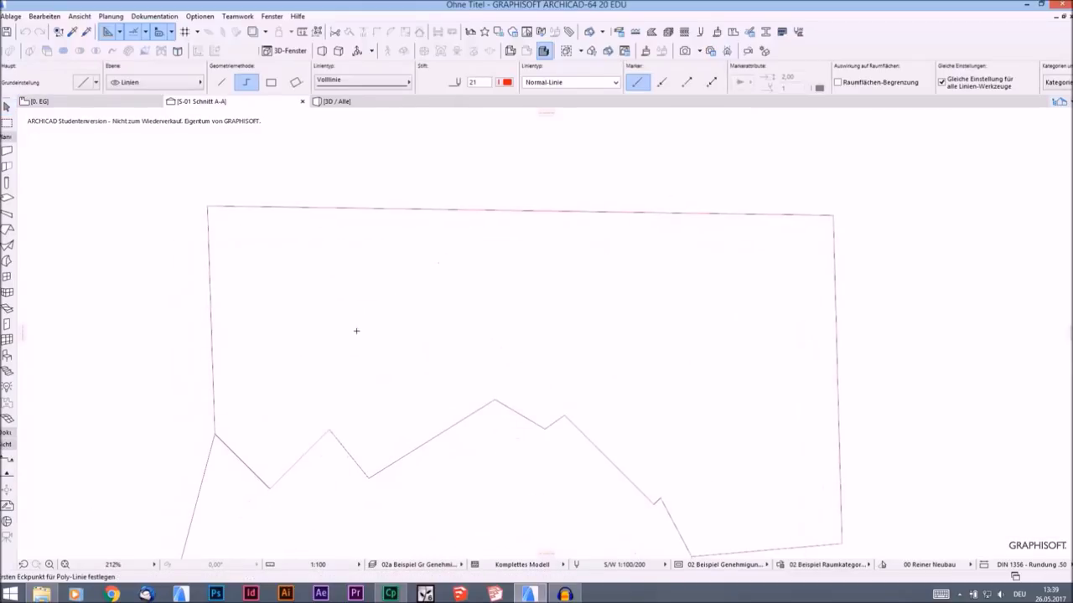
click(356, 331)
click(375, 294)
double_click(357, 331)
scroll(428, 340, down, 4)
middle_drag(428, 342, 435, 242)
key(Escape)
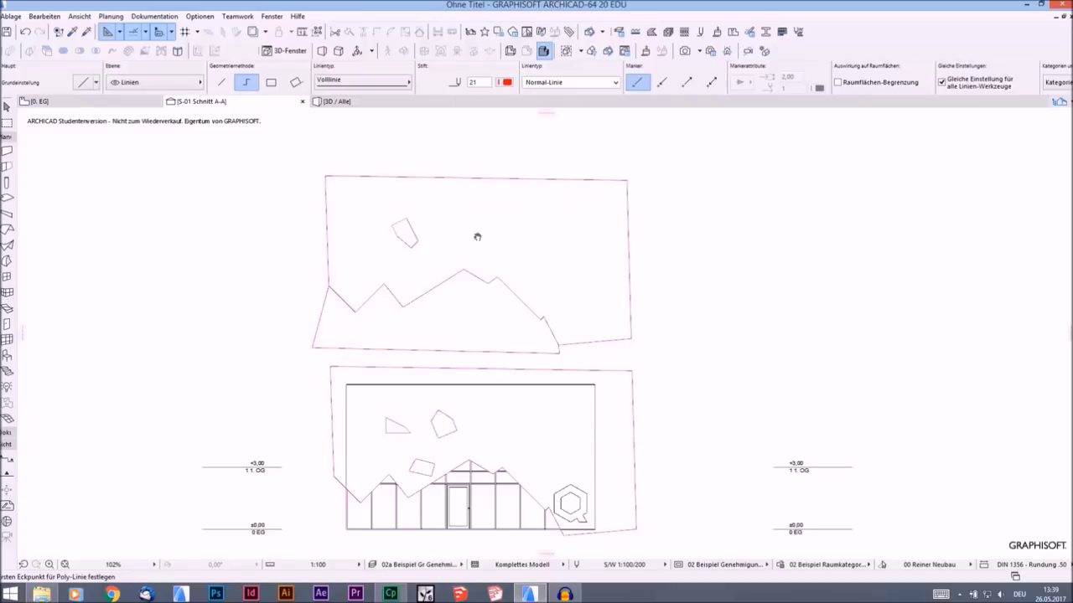
Step: Draw a four-sided closed polyline beside the small irregular shape inside the copied outline
scroll(478, 235, up, 4)
click(472, 220)
click(444, 249)
click(490, 273)
click(517, 254)
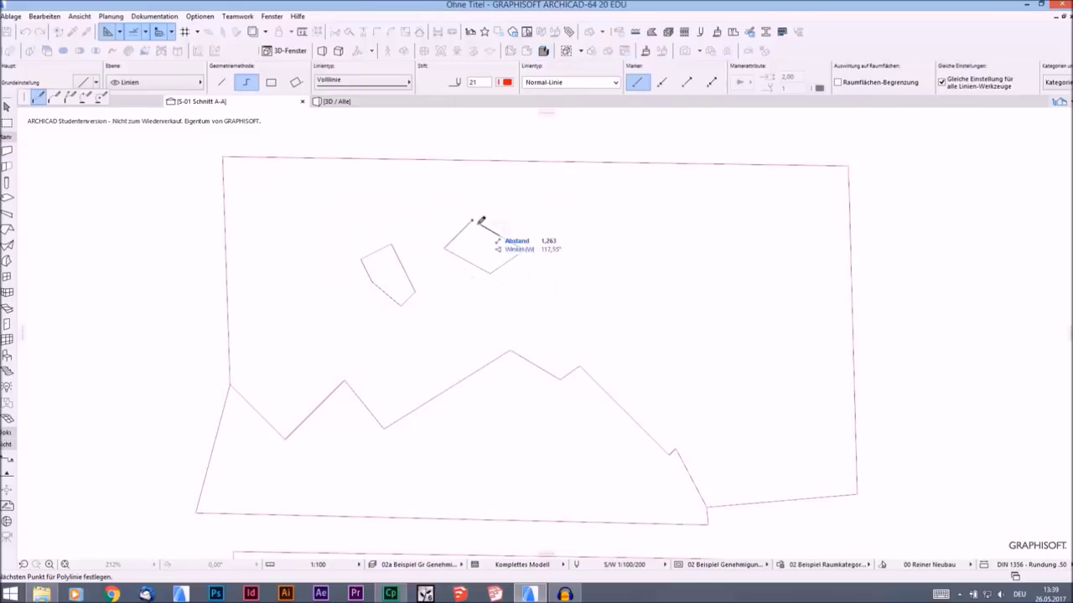
click(474, 219)
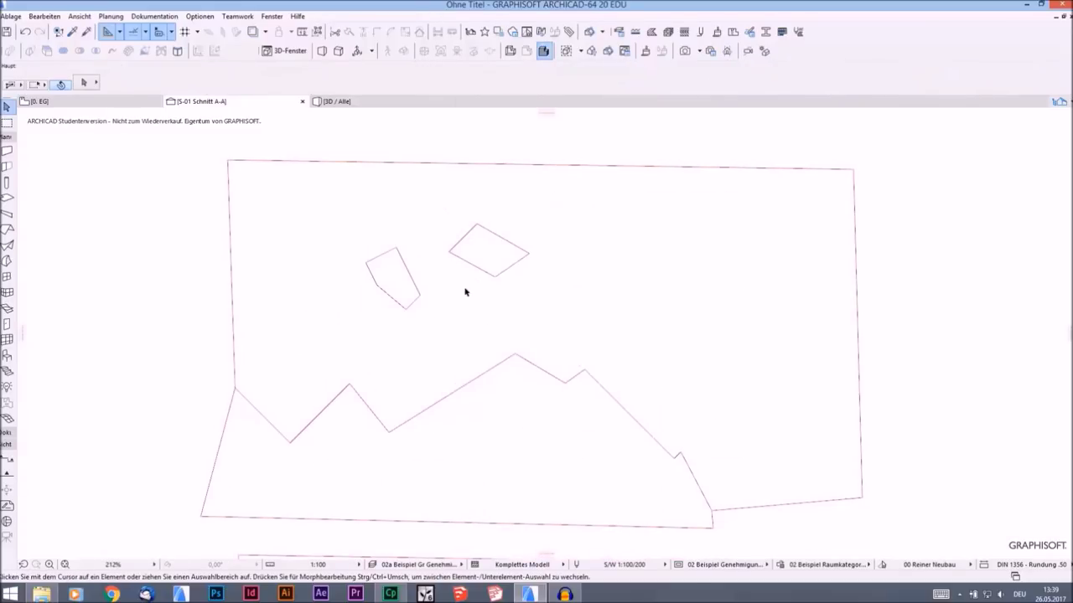
Step: Select the two small closed morph outlines above the copied zigzag edge and merge them with a Boolean union
click(9, 262)
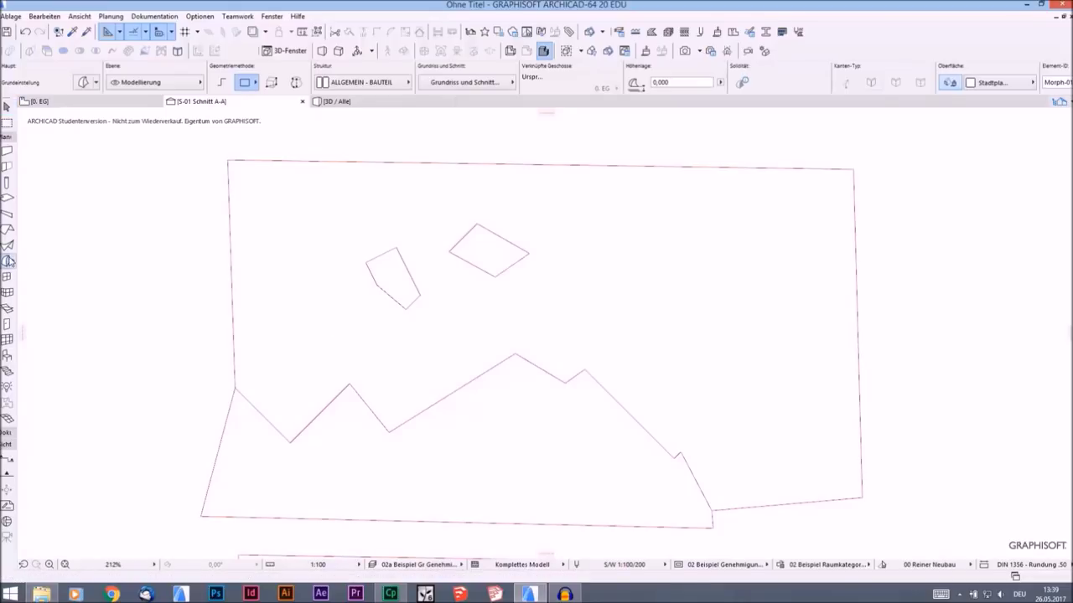
scroll(441, 309, down, 3)
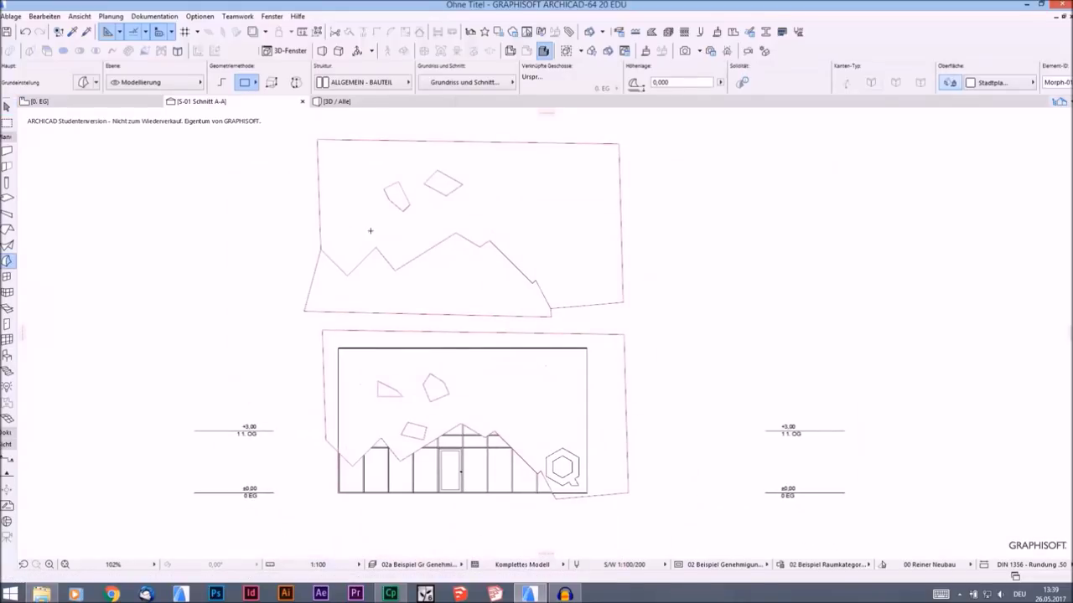
scroll(374, 228, up, 3)
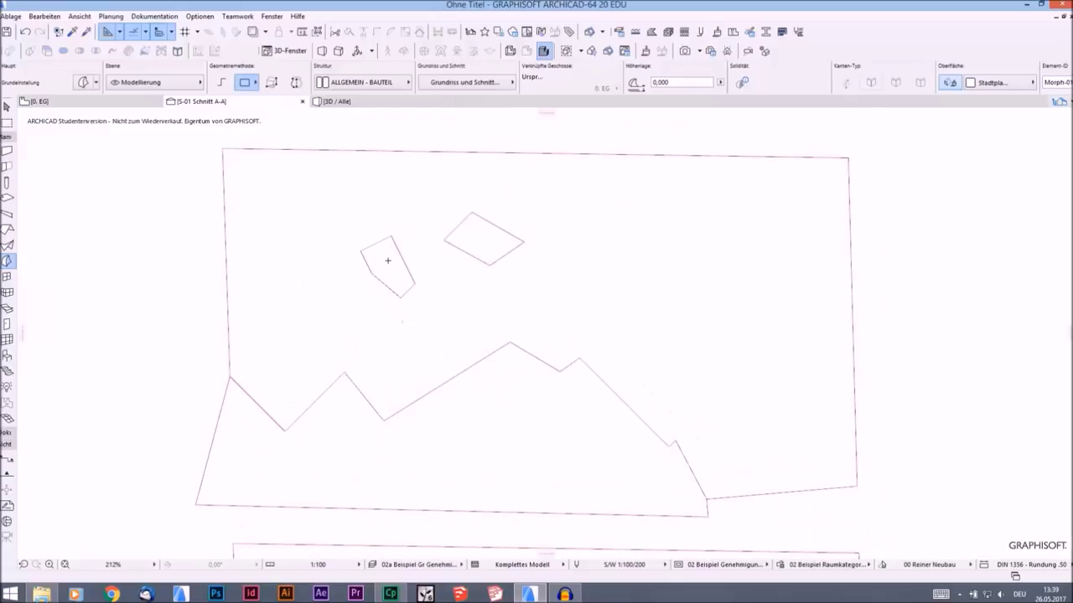
shift+click(490, 240)
shift+click(391, 264)
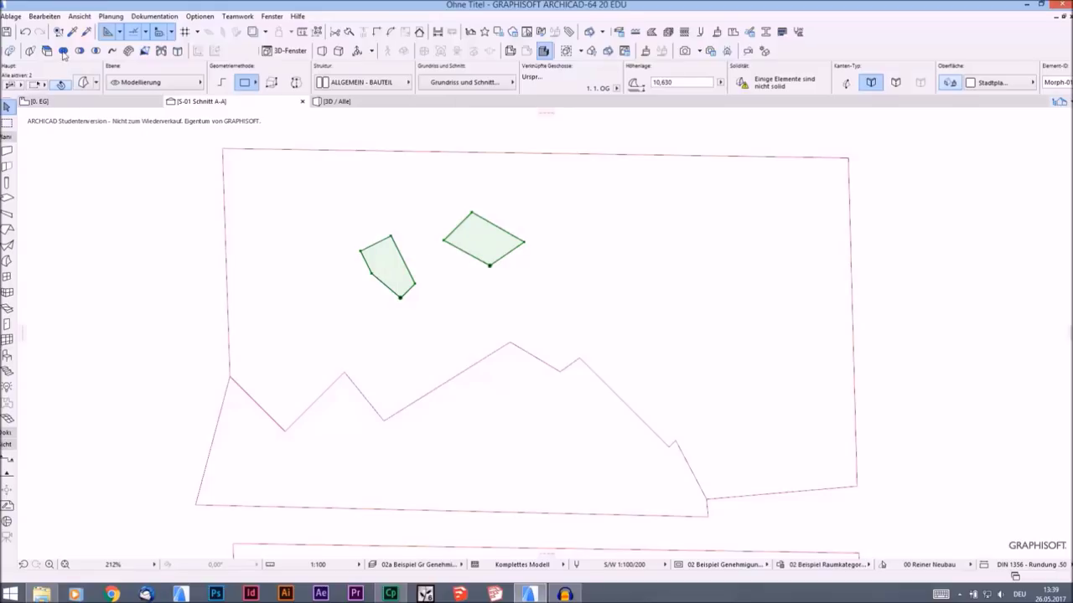
click(62, 52)
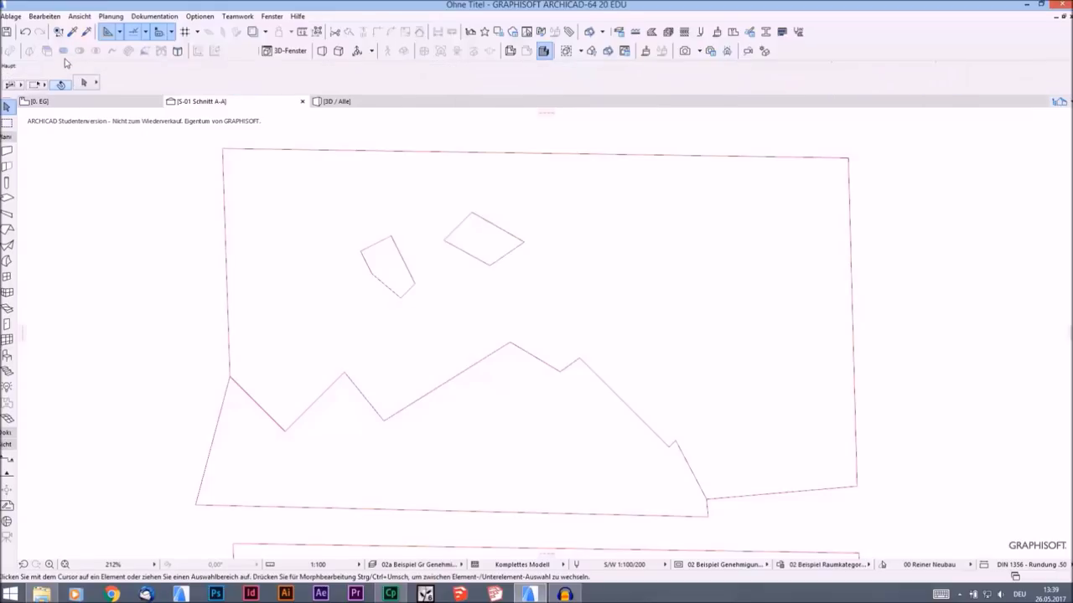
Step: Show the merged morph alone in 3D and extrude its five-sided and four-sided faces into long prisms
click(390, 262)
key(F5)
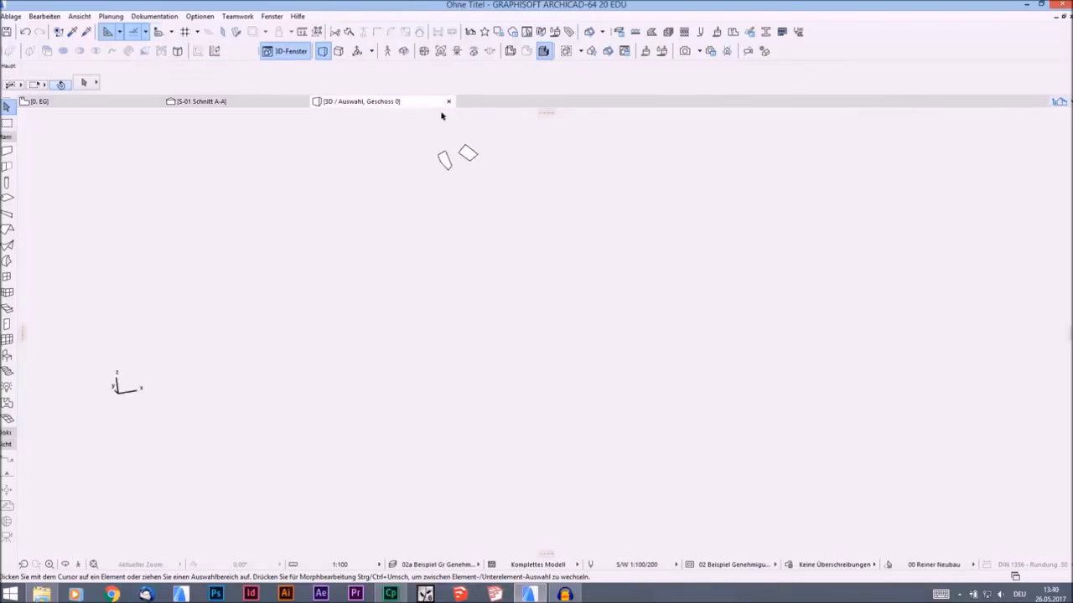
scroll(443, 115, up, 8)
middle_drag(458, 215, 474, 324)
scroll(471, 306, up, 1)
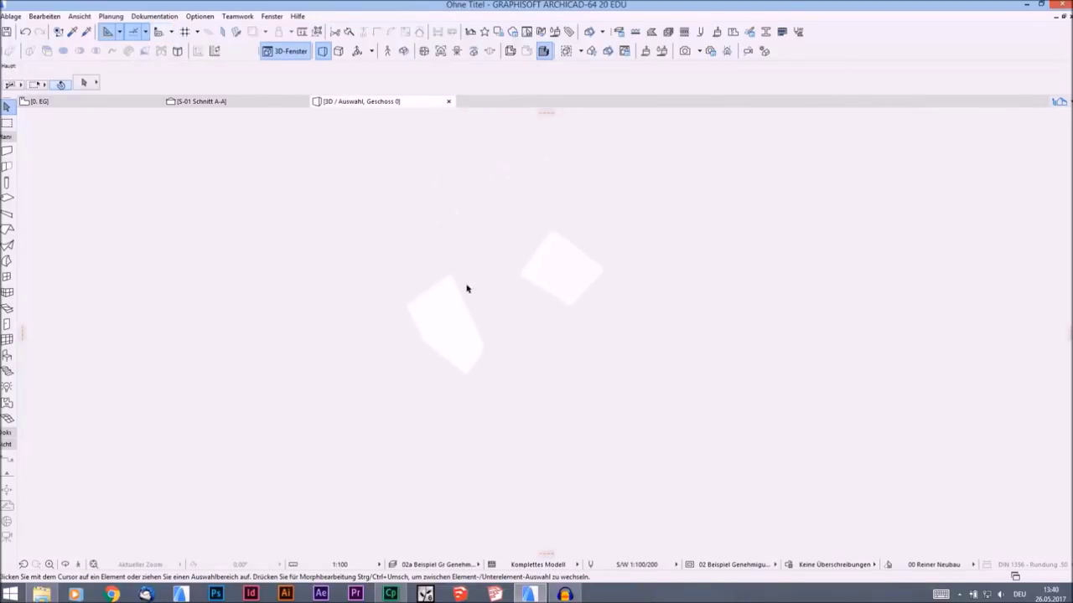
click(453, 313)
click(448, 313)
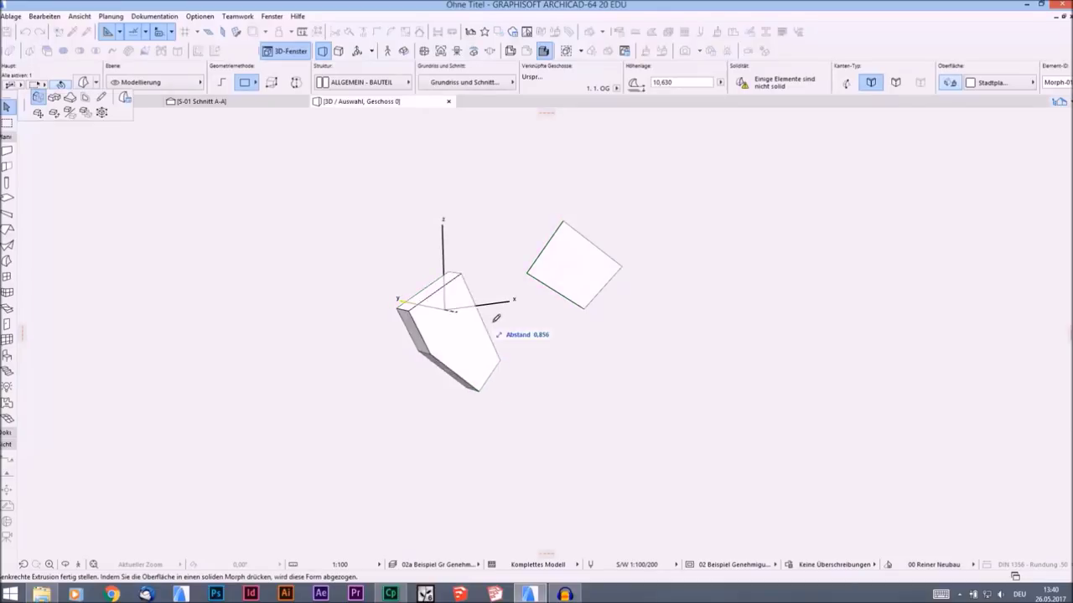
click(590, 339)
click(568, 259)
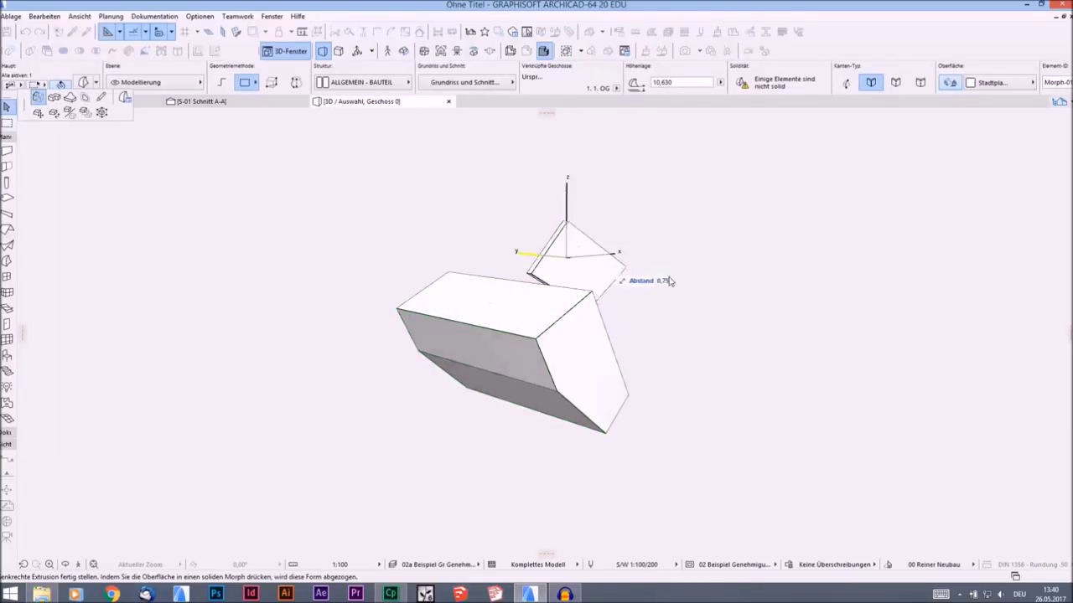
click(707, 338)
Step: Override the surface of the extruded morph with "Lack rot"
key(ctrl+t)
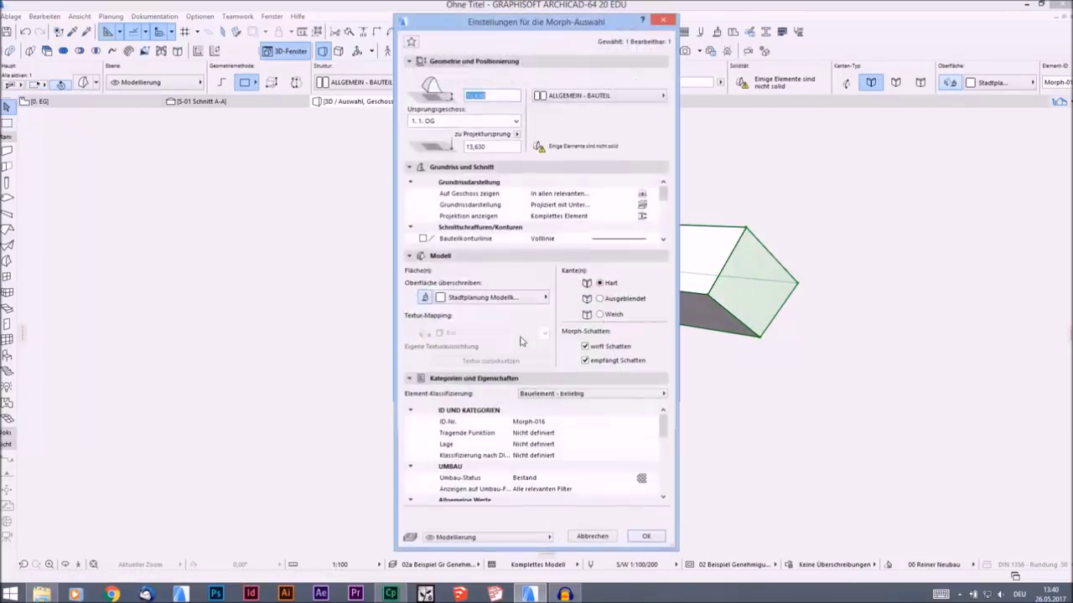
click(493, 300)
click(589, 414)
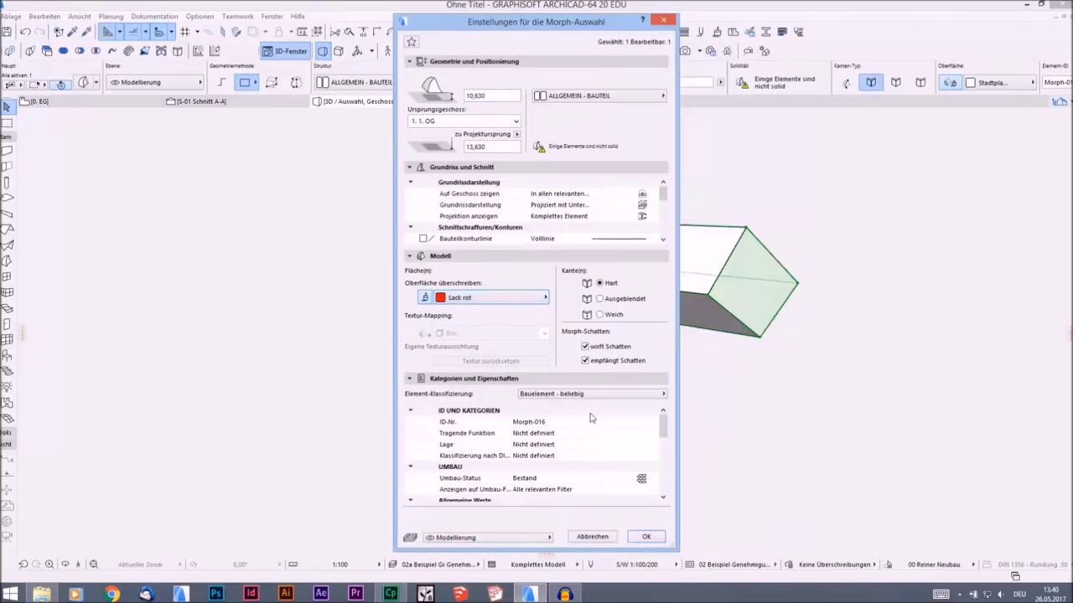
click(646, 537)
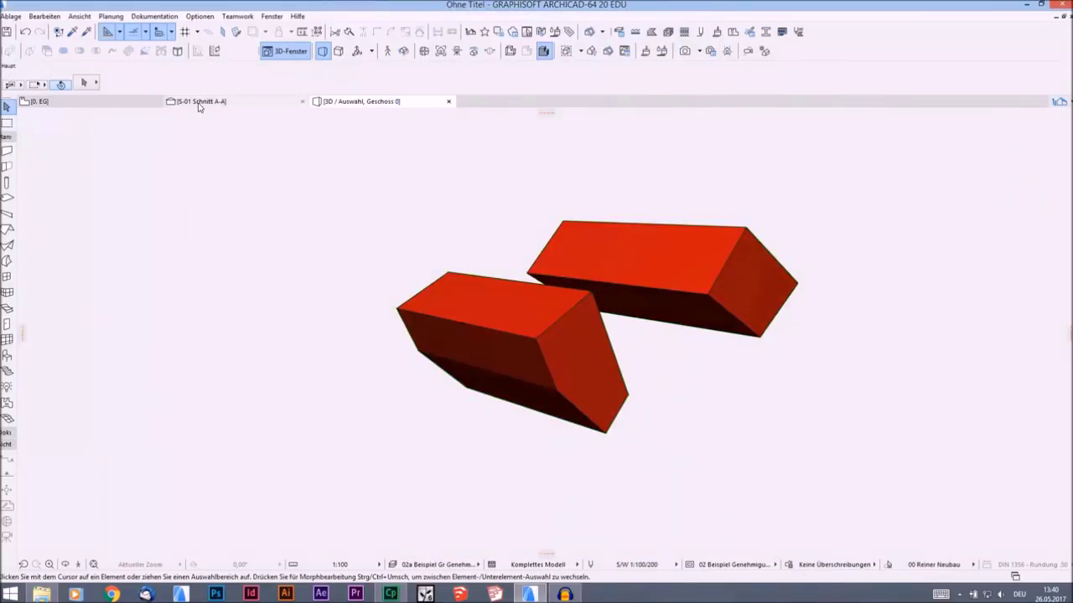
Step: Move the red morph in section S-01 down onto the wall, partly over the five-sided outline
click(198, 102)
click(488, 242)
key(ctrl+d)
click(489, 242)
mouse_move(517, 350)
middle_down()
mouse_move(515, 166)
mouse_move(495, 197)
middle_up()
click(627, 321)
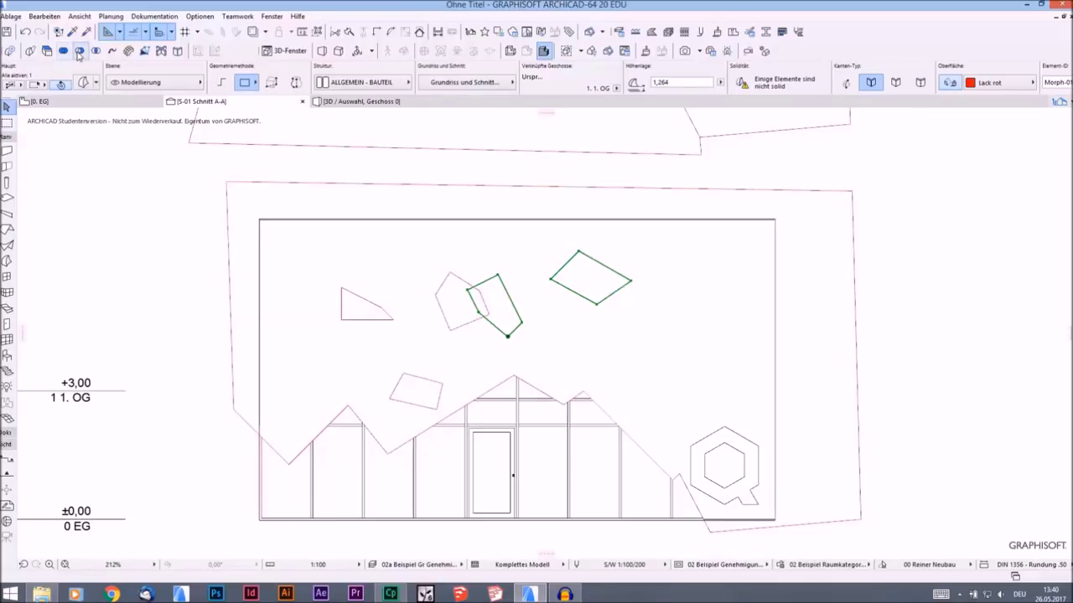
Step: Try to subtract the red morph from the wall and undo its move onto the wall
click(77, 51)
click(648, 369)
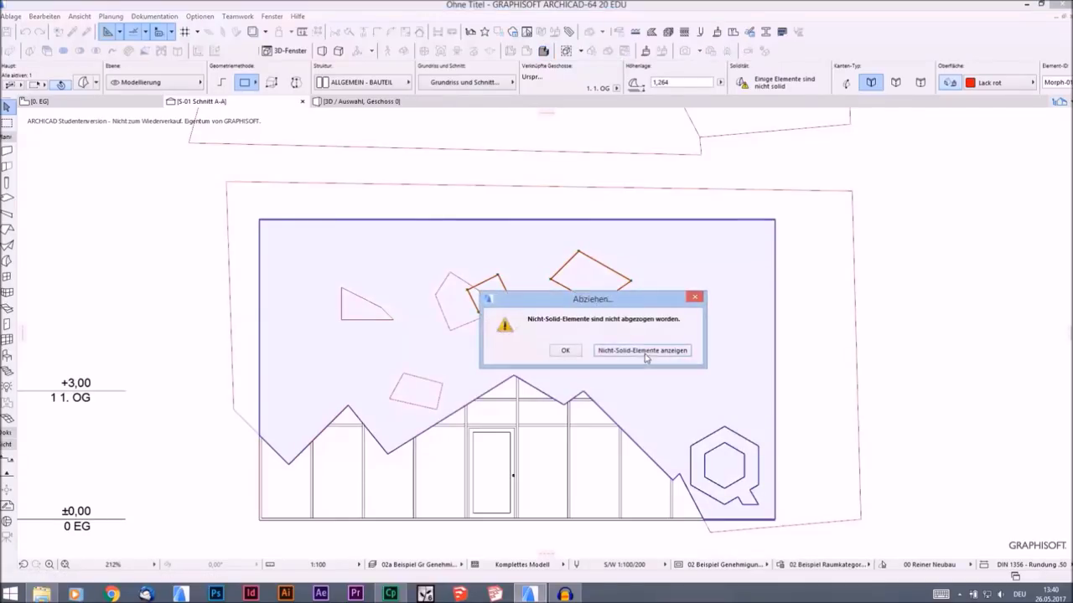
click(568, 352)
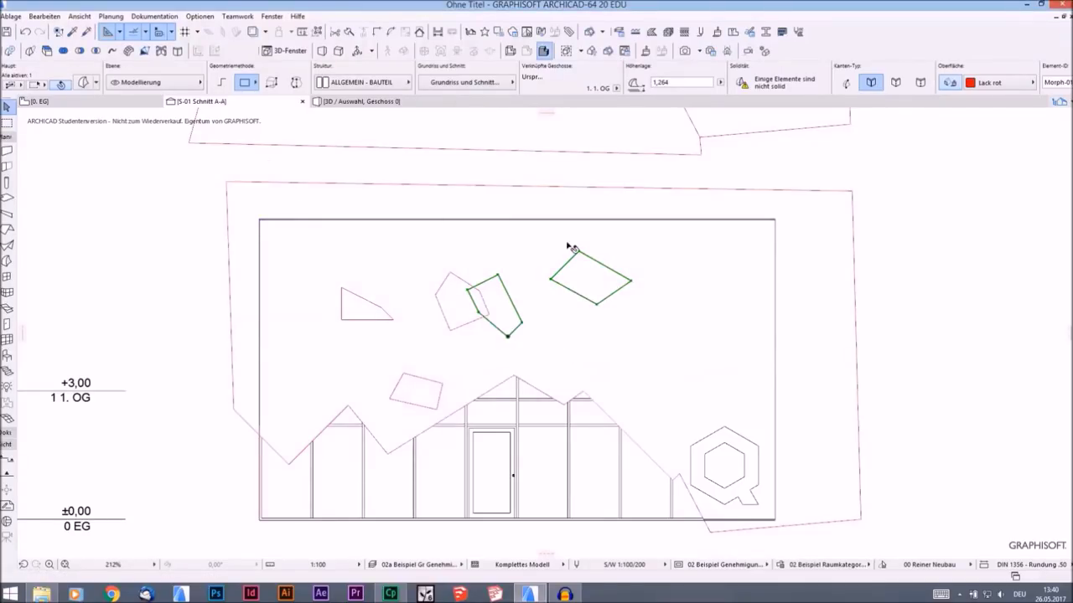
key(ctrl+z)
key(ctrl+z)
Step: Move the red morph in section S-01 onto the upper part of the wall, clear of the other small outlines
scroll(411, 242, down, 3)
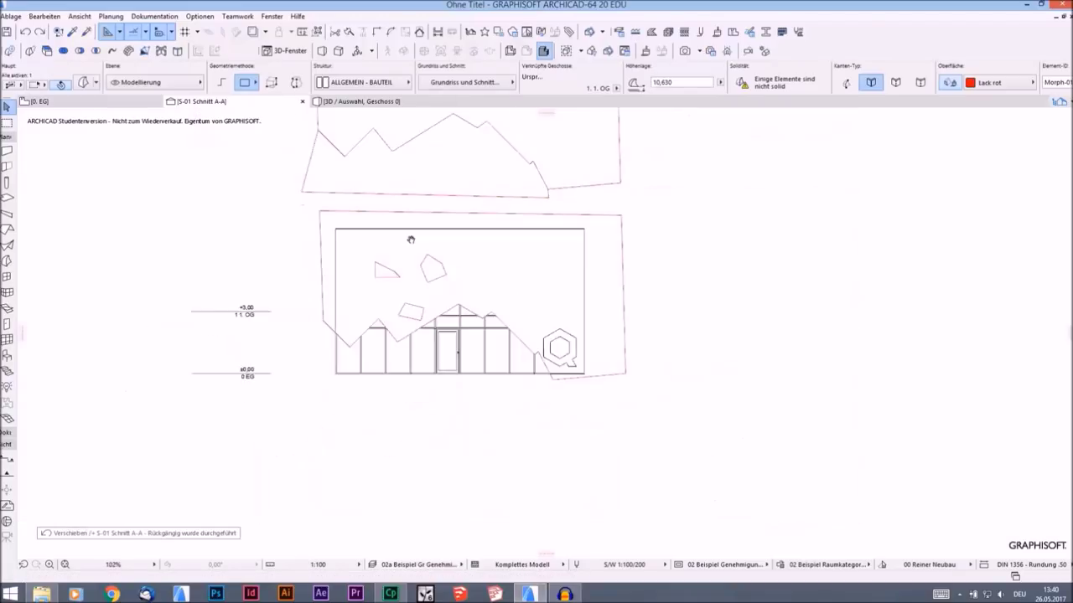
scroll(411, 242, down, 1)
middle_drag(410, 242, 446, 390)
click(485, 235)
click(470, 216)
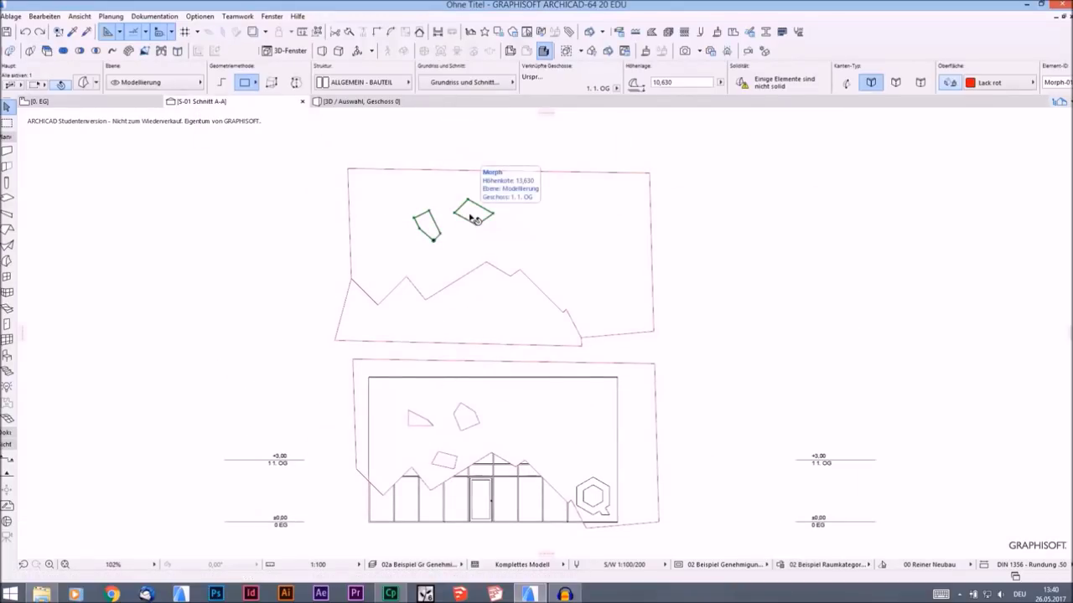
click(476, 216)
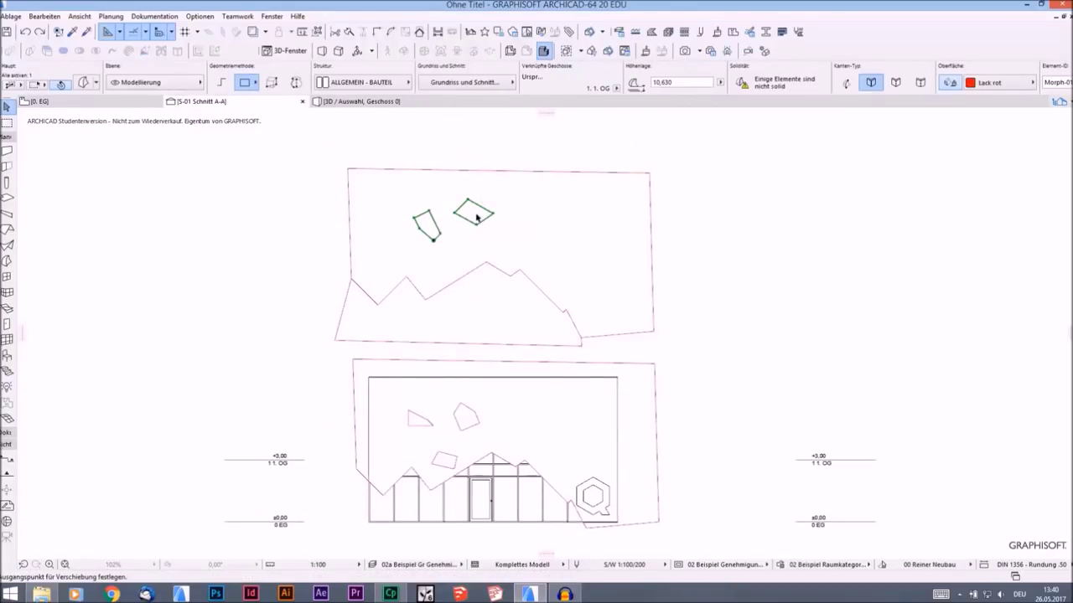
click(562, 413)
scroll(589, 431, up, 5)
scroll(342, 303, down, 3)
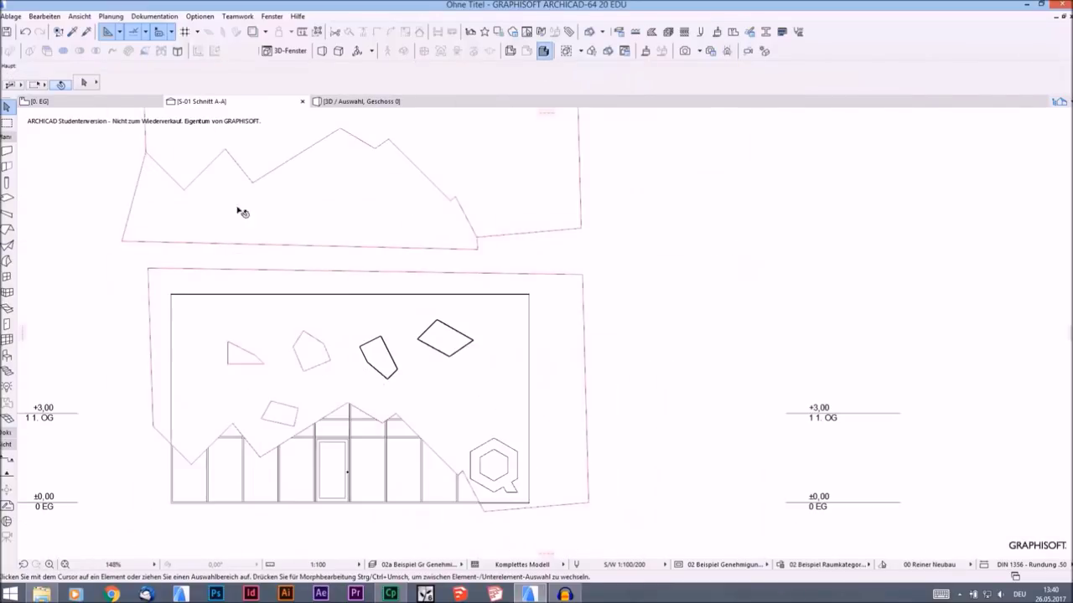
Step: Set the red morph's floor plan display to "In allen Geschossen" in its settings
click(101, 102)
click(201, 101)
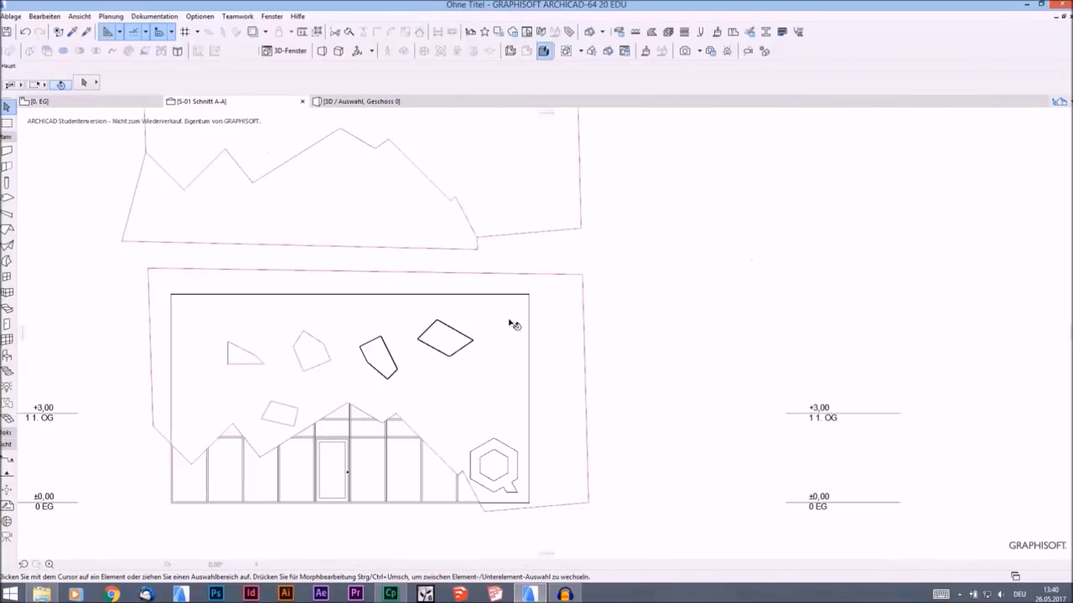
double_click(442, 342)
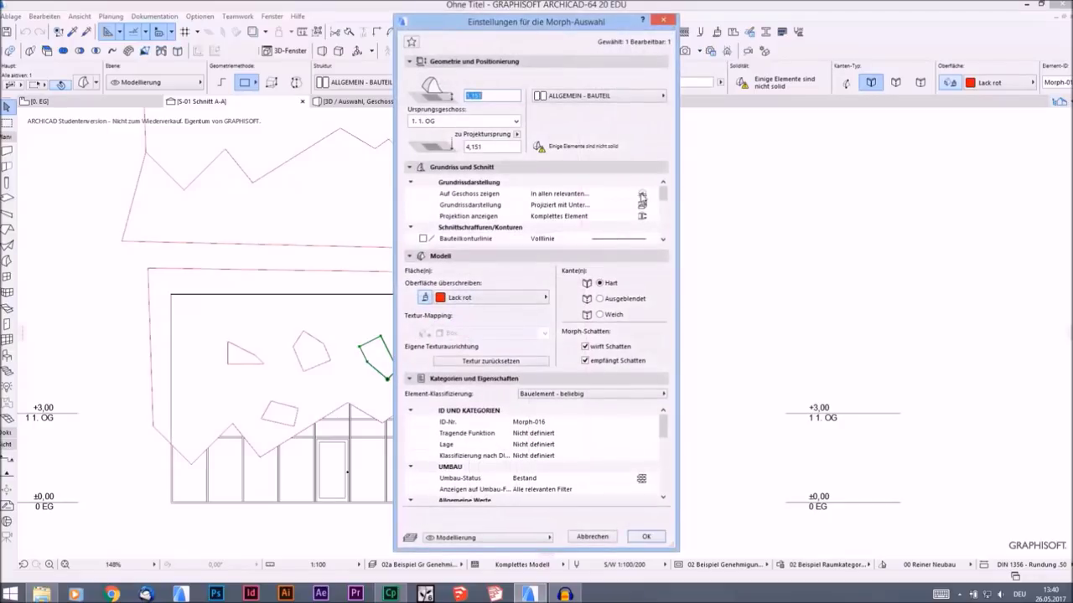
click(643, 196)
click(694, 242)
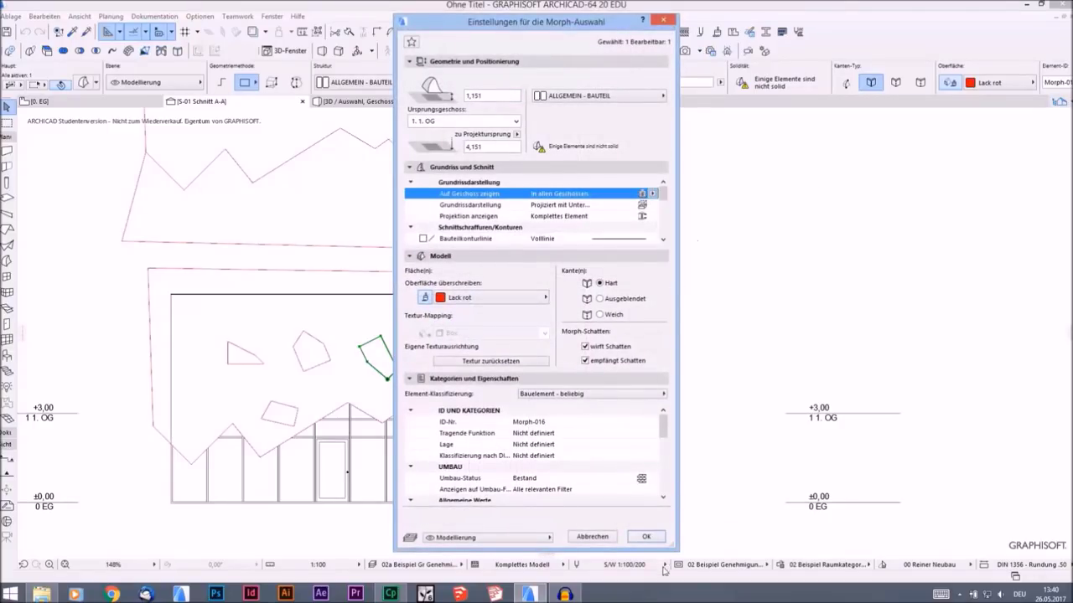
click(646, 537)
Step: Move the morph in the ground floor plan so that both prisms pass through the wall
click(110, 102)
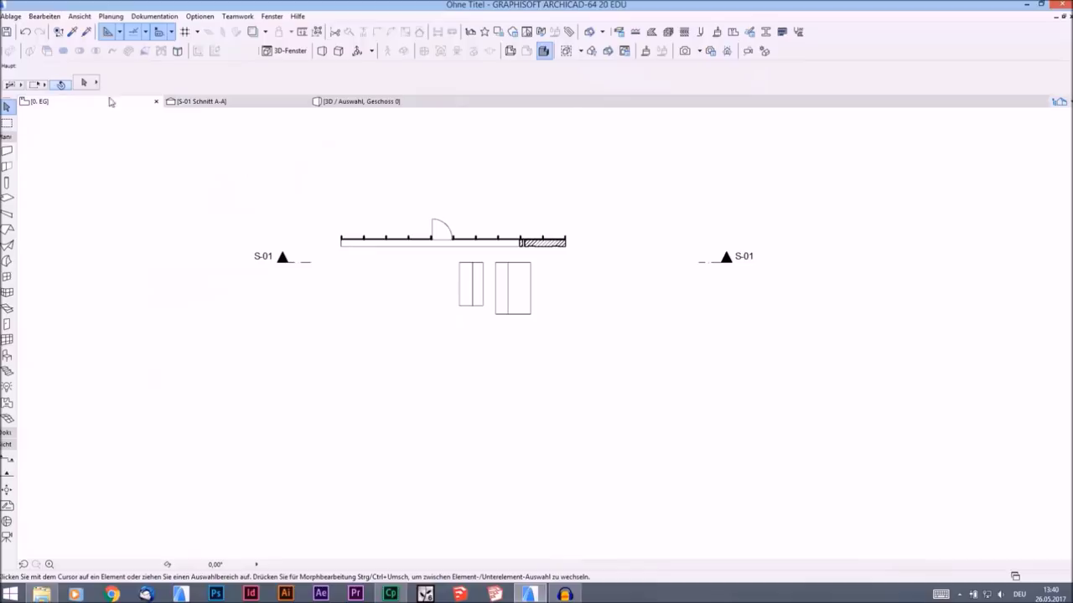
click(524, 275)
drag(524, 275, 523, 229)
click(320, 149)
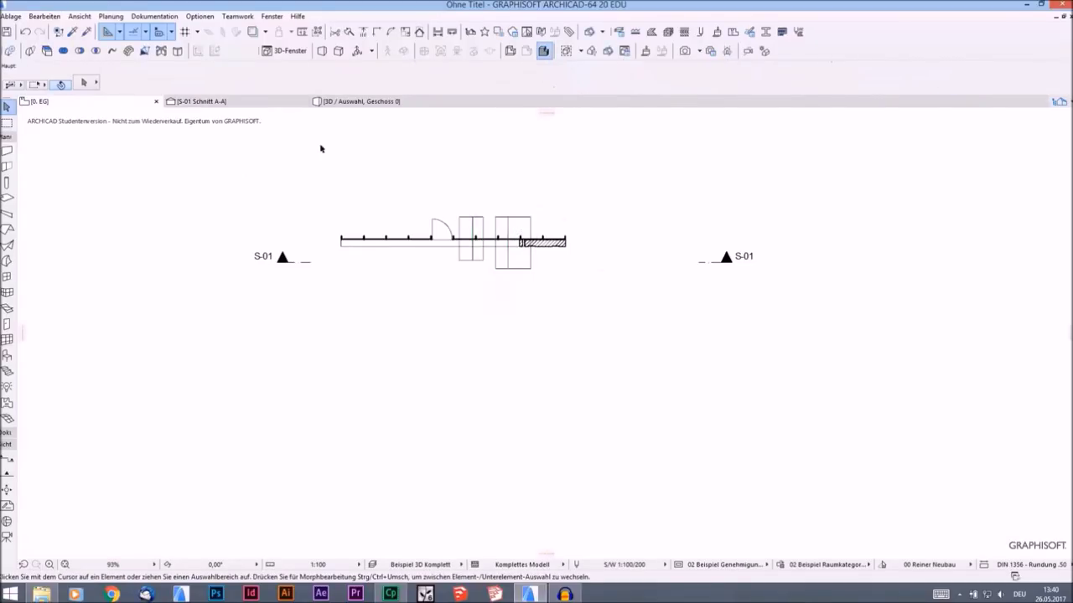
Step: Show the complete model in 3D and try to subtract the red morph from the wall
click(251, 102)
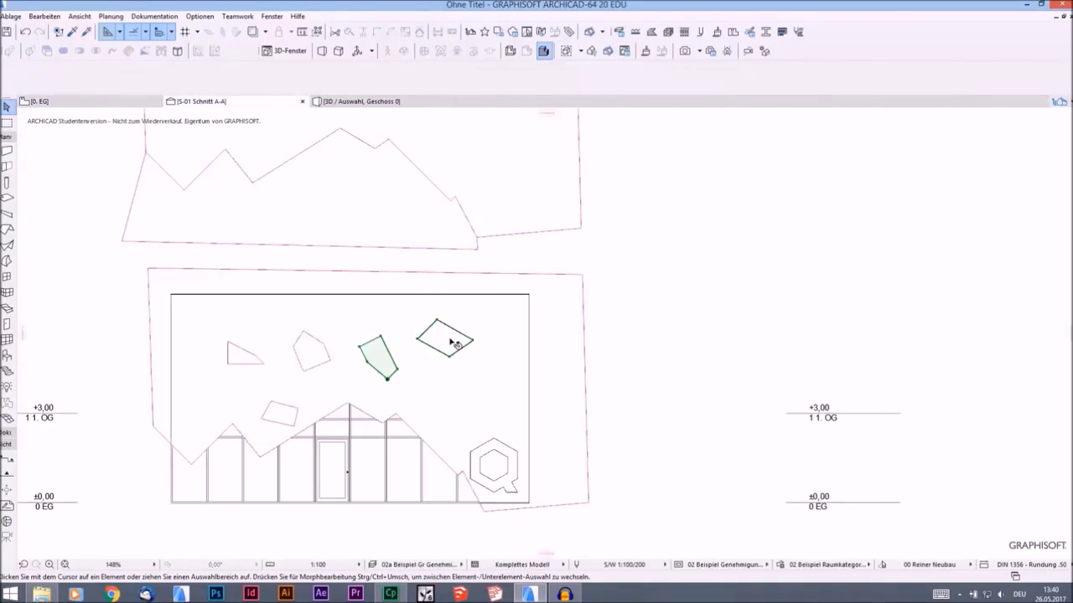
click(400, 104)
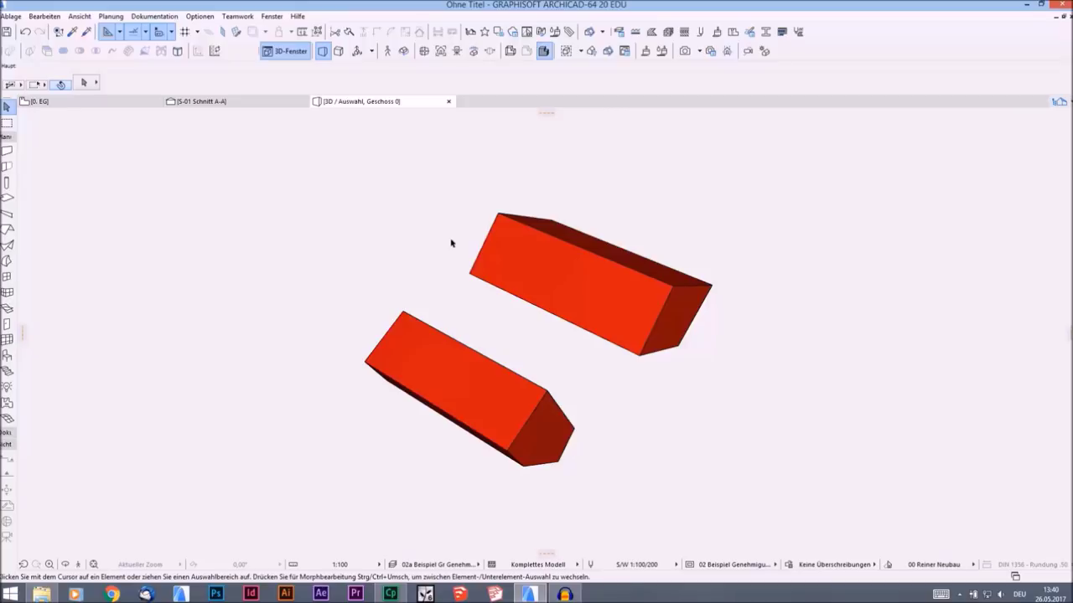
shift+middle_drag(514, 309, 536, 280)
click(636, 295)
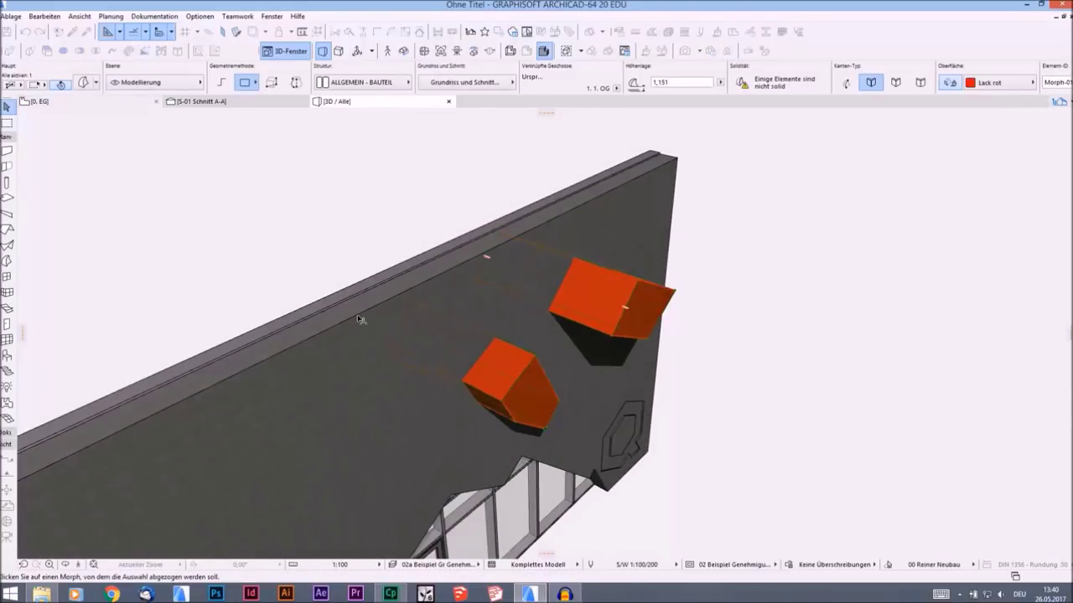
click(558, 349)
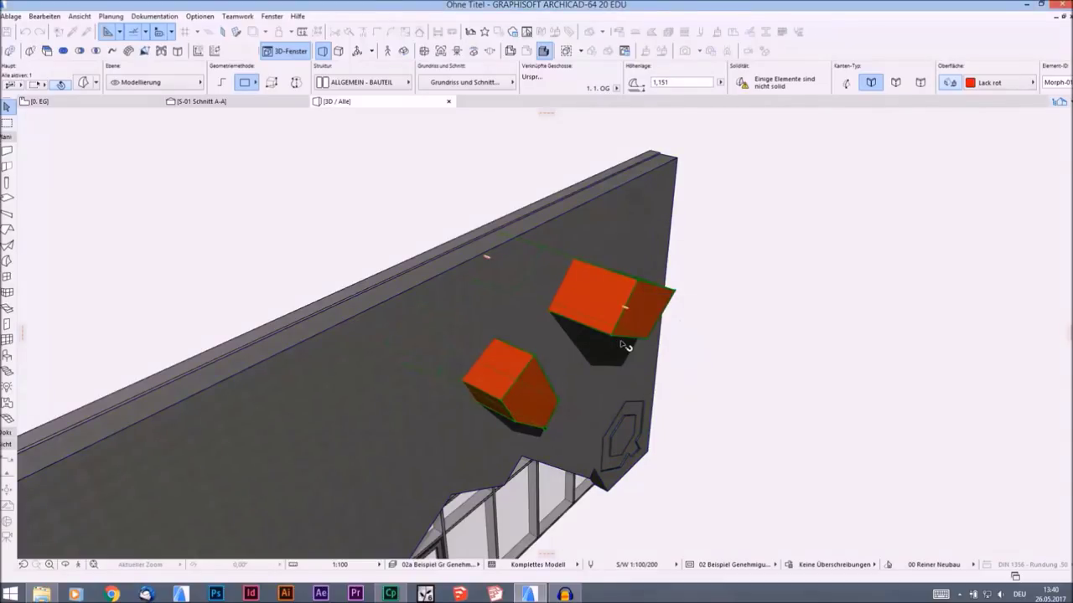
Step: Retry subtracting the red morph from the wall from a new viewpoint and display the non-solid elements
mouse_move(624, 339)
shift+middle_down()
mouse_move(632, 307)
mouse_move(548, 342)
mouse_move(553, 309)
shift+middle_up()
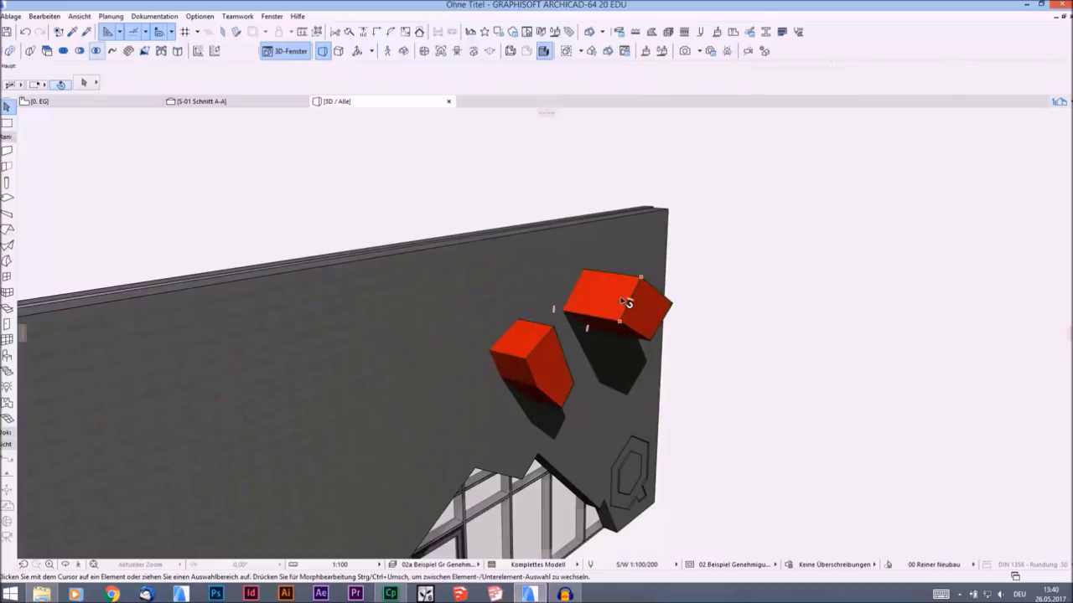
click(78, 51)
click(384, 289)
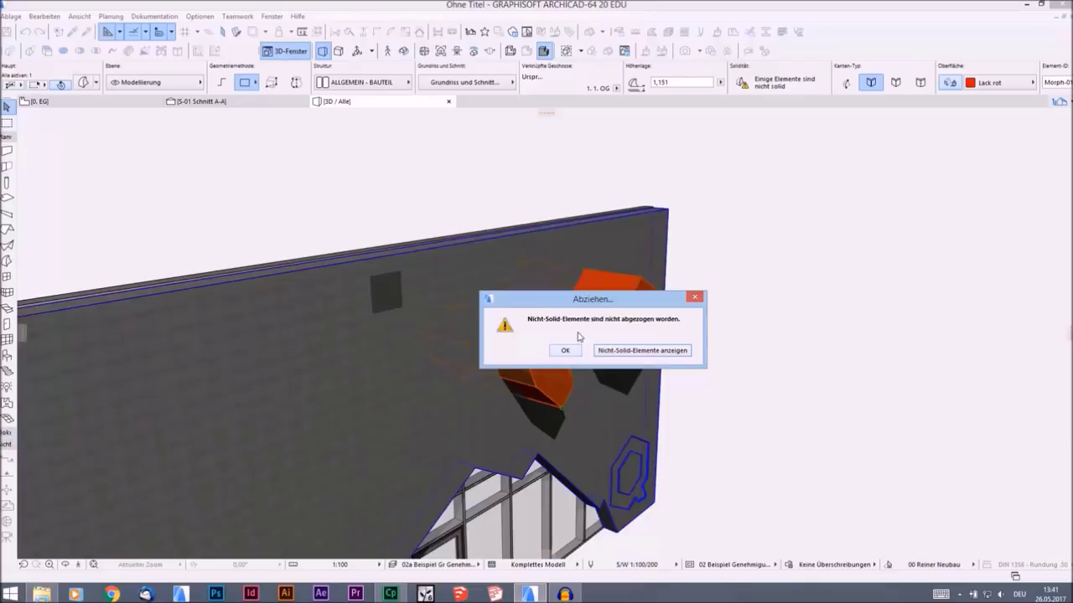
click(641, 350)
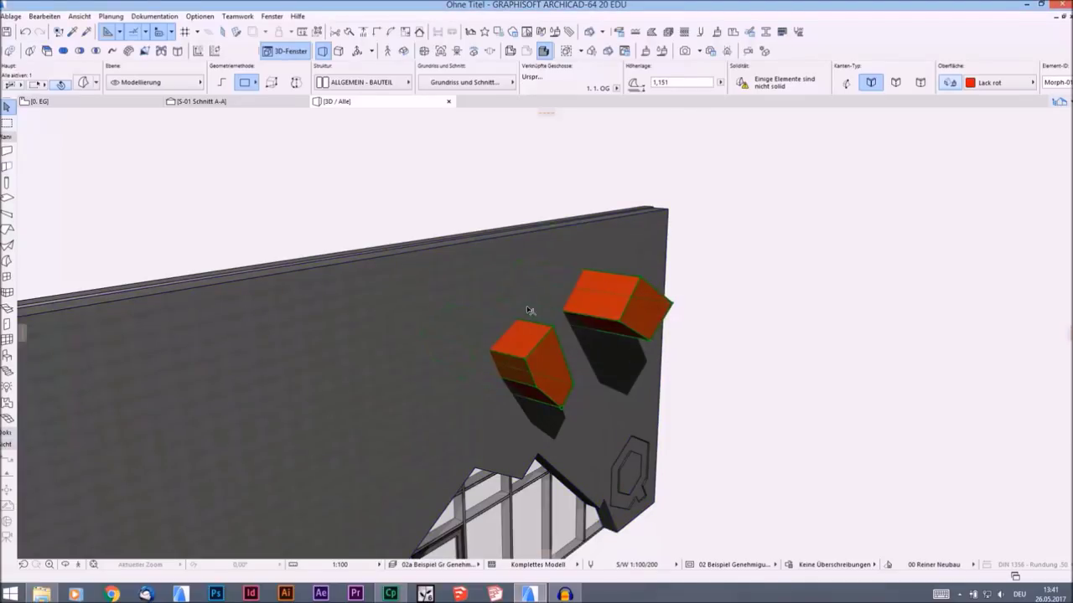
Step: Close the open rear end of the upper red prism by adding a polyline morph edge between two neighbouring corners
shift+middle_drag(527, 310, 797, 319)
shift+middle_drag(570, 312, 831, 295)
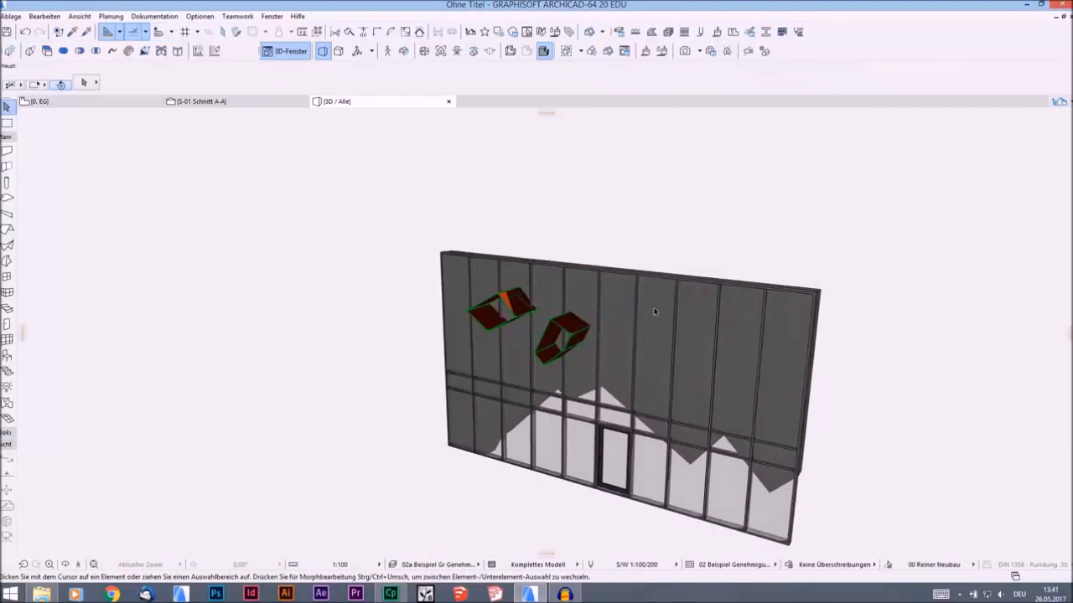
key(Escape)
scroll(575, 338, up, 5)
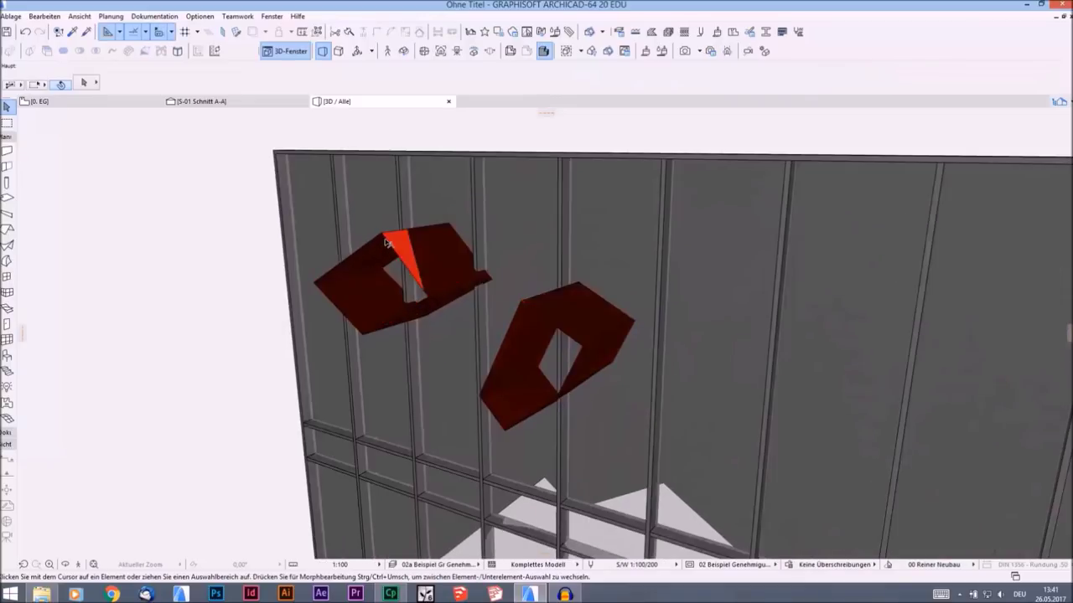
click(387, 243)
scroll(394, 242, up, 3)
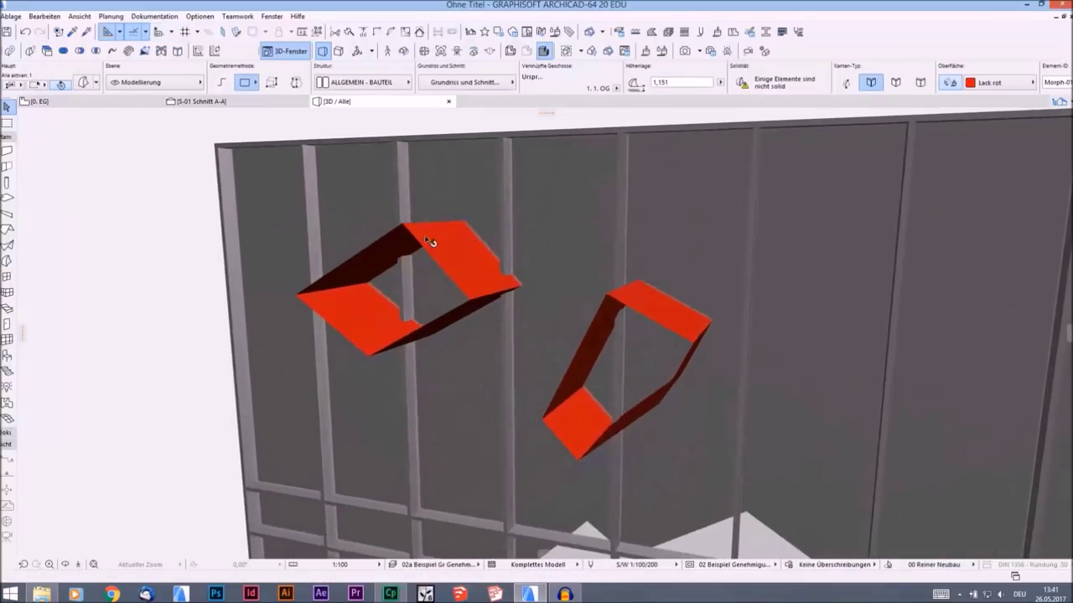
click(403, 224)
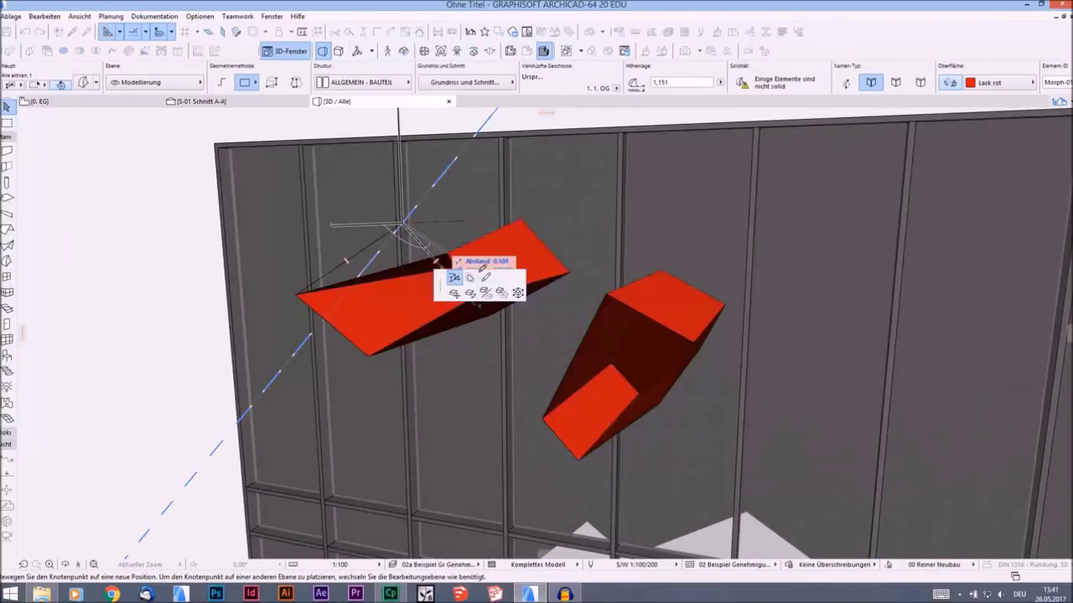
click(486, 279)
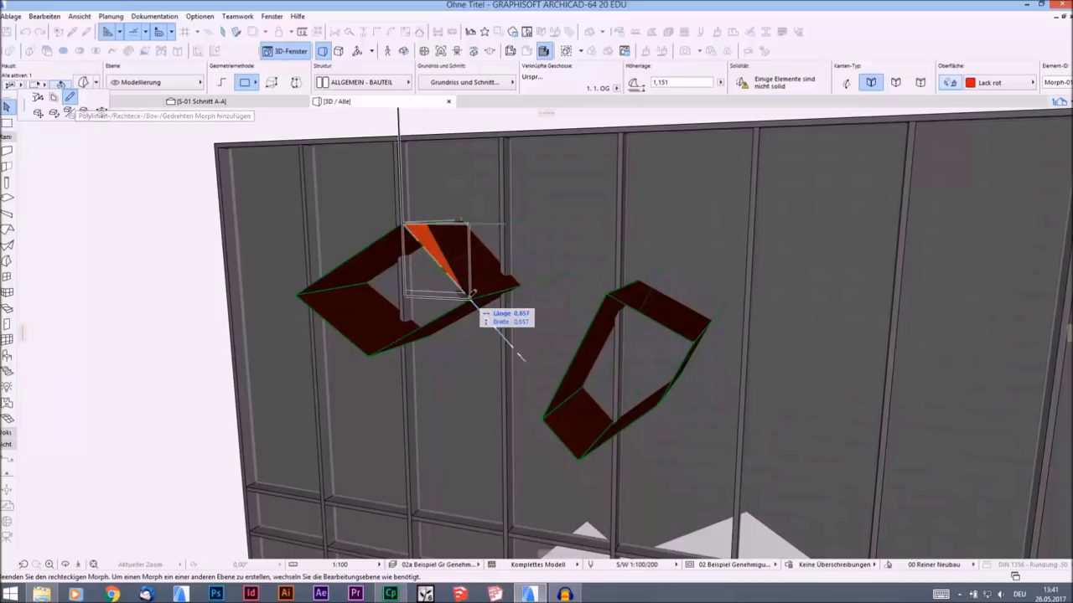
click(223, 84)
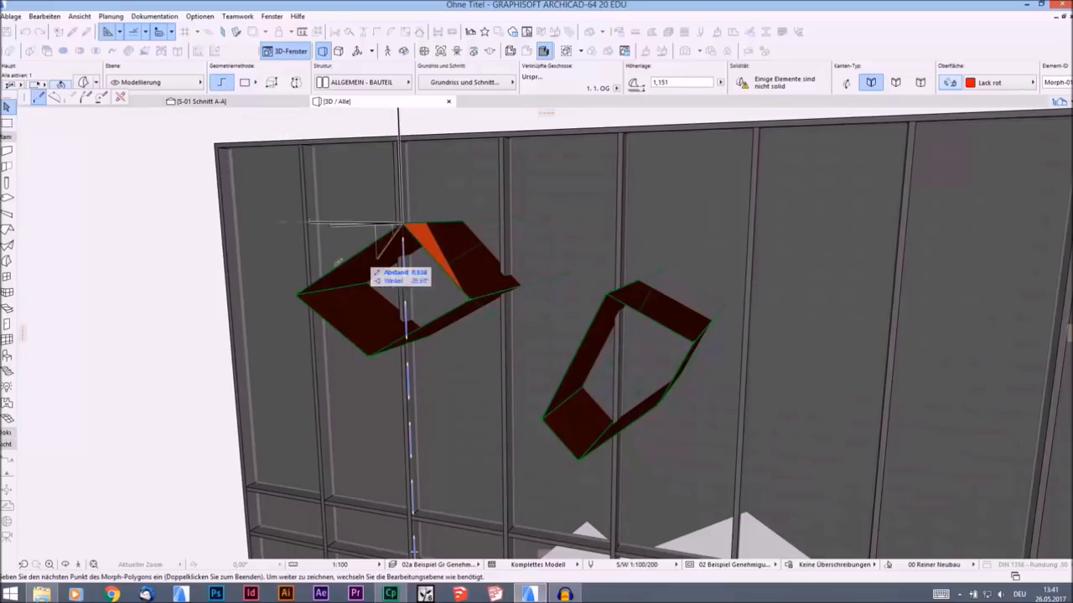
double_click(296, 294)
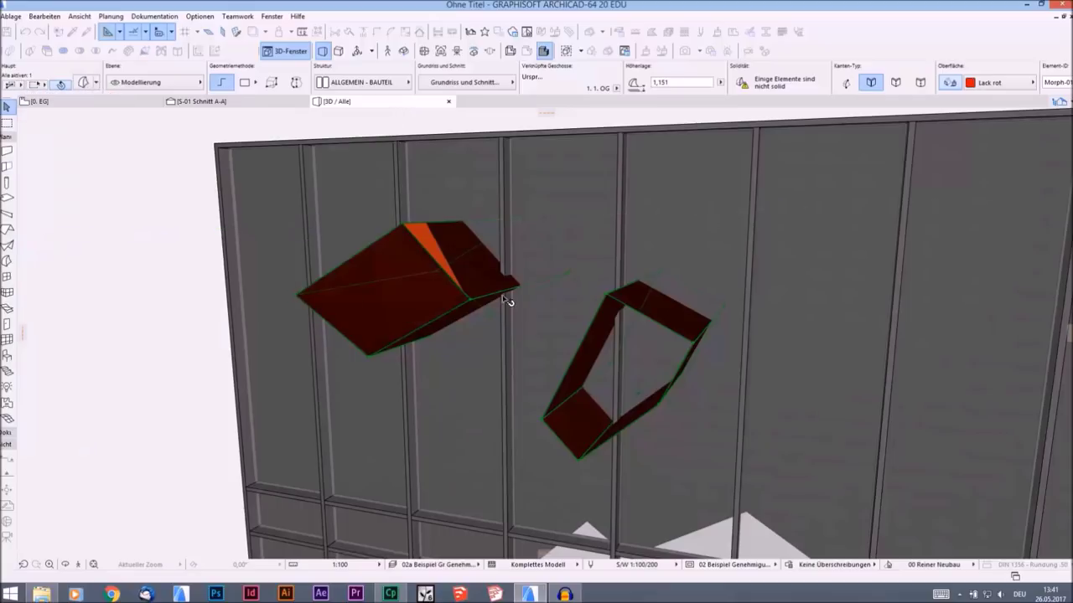
Step: Close the open rear end of the lower red prism by drawing a morph edge along its opening
click(612, 297)
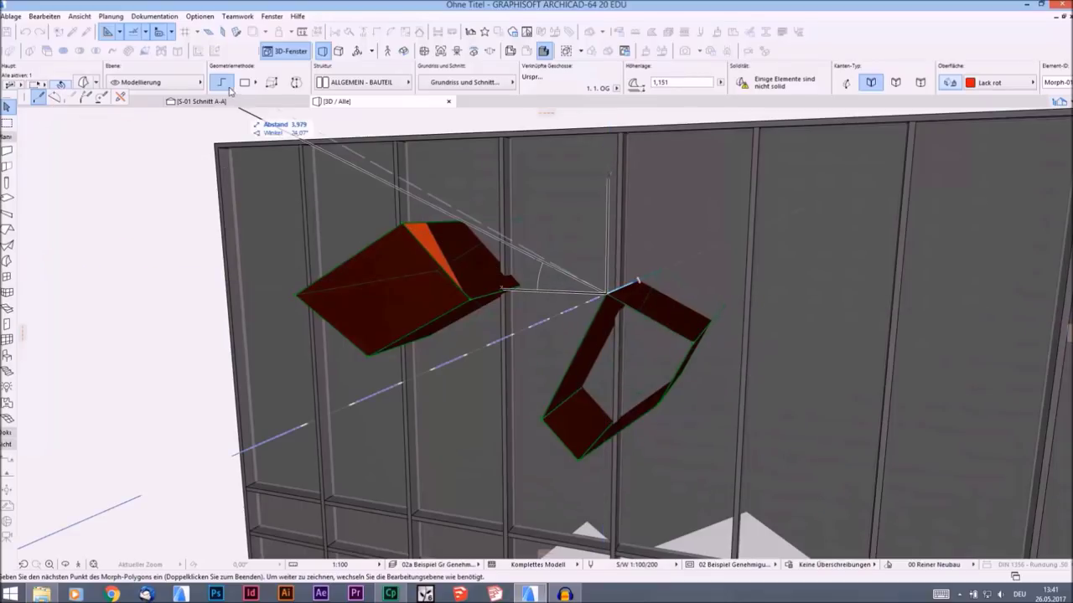
double_click(696, 341)
key(Escape)
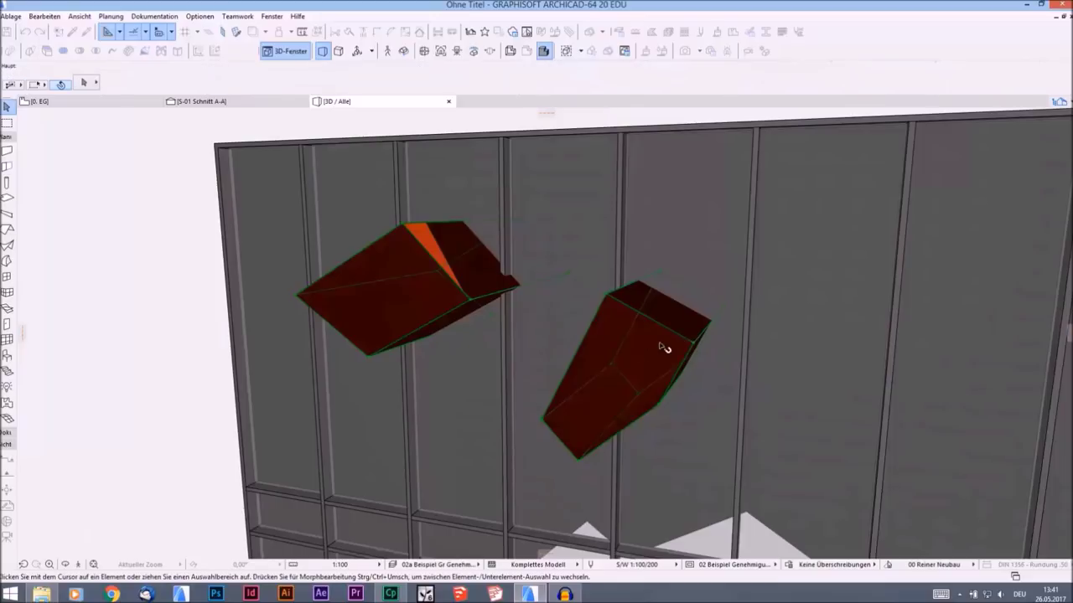
Step: Subtract the closed red morph with both prisms from the wall
scroll(637, 346, down, 4)
shift+middle_drag(608, 350, 417, 331)
shift+middle_drag(661, 339, 682, 352)
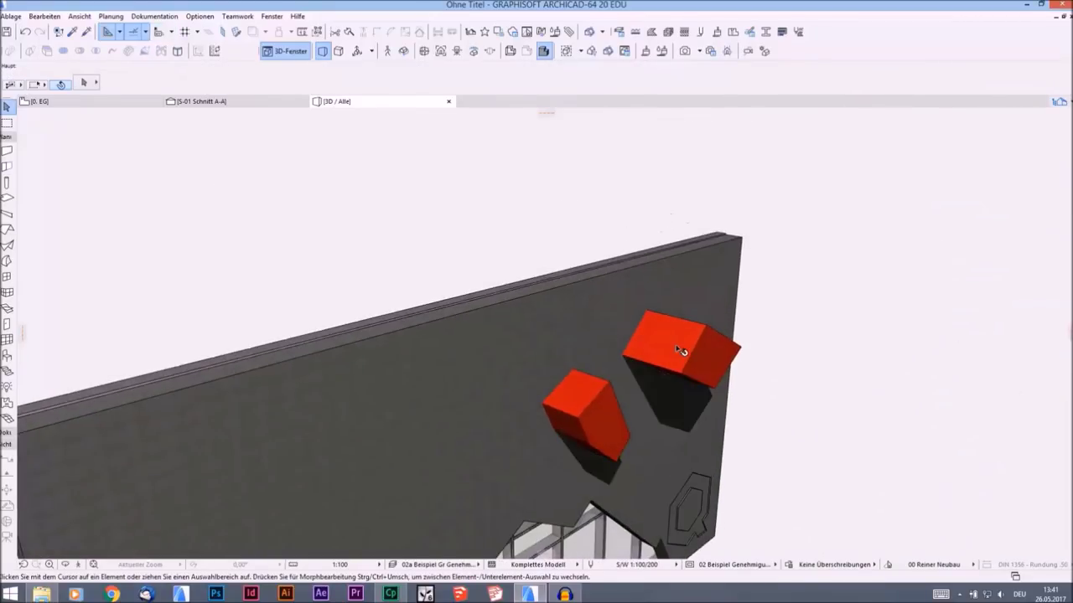
click(711, 352)
middle_drag(828, 330, 848, 243)
scroll(799, 282, down, 1)
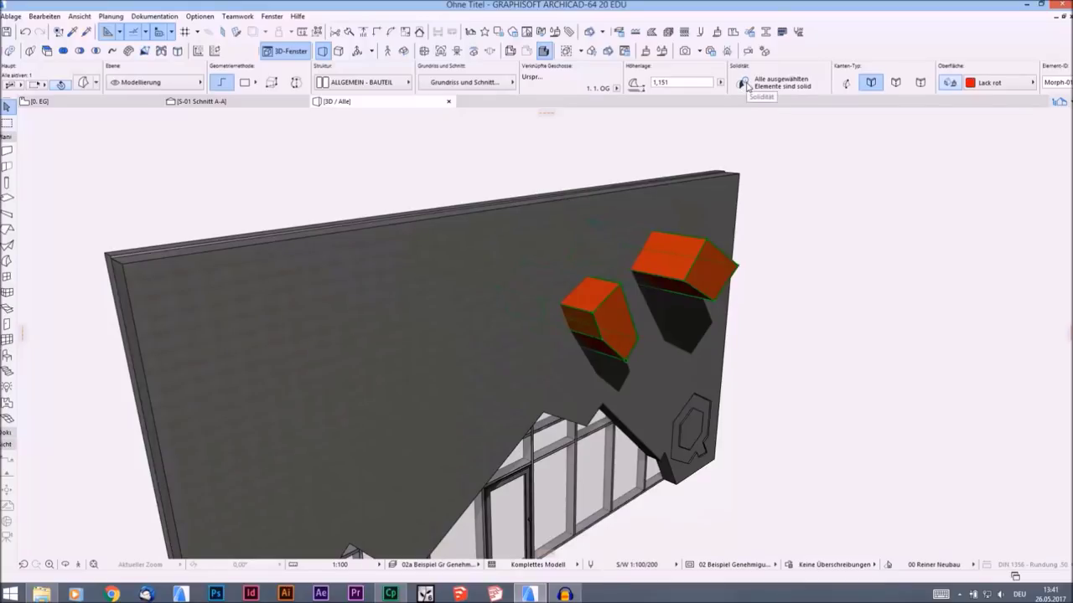
shift+middle_drag(712, 274, 647, 254)
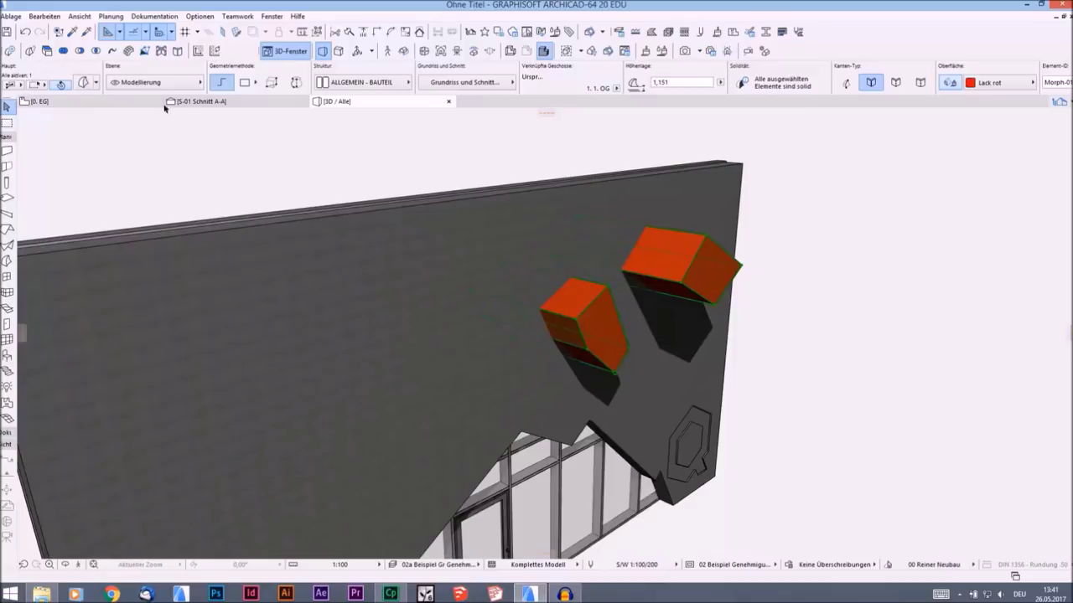
click(92, 52)
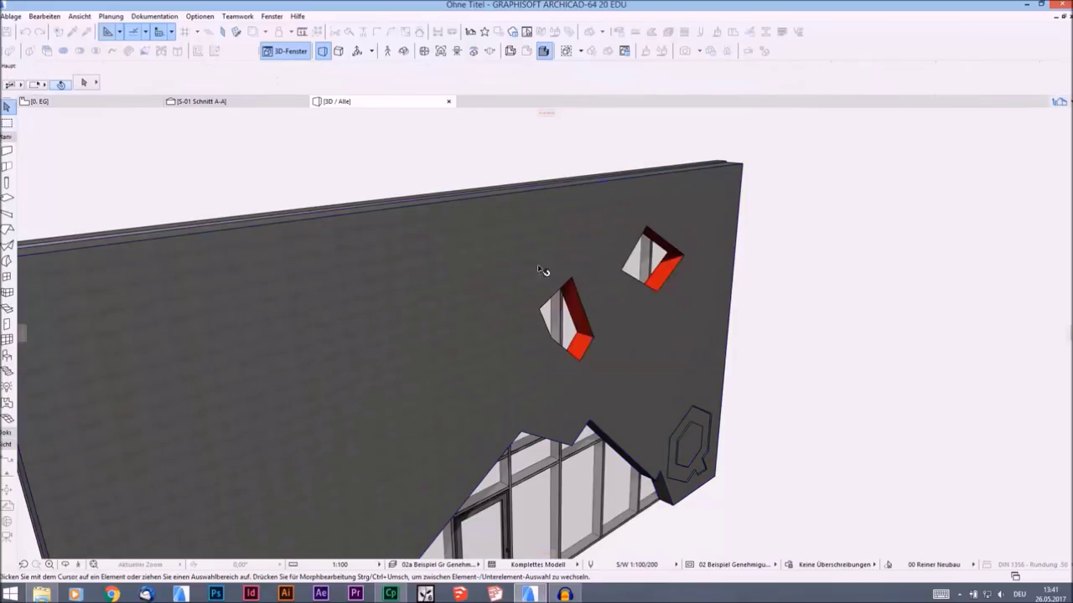
Step: Override the wall morph's surface with Farbe Violett in its settings
scroll(569, 273, down, 1)
shift+middle_drag(594, 265, 545, 302)
scroll(470, 306, up, 5)
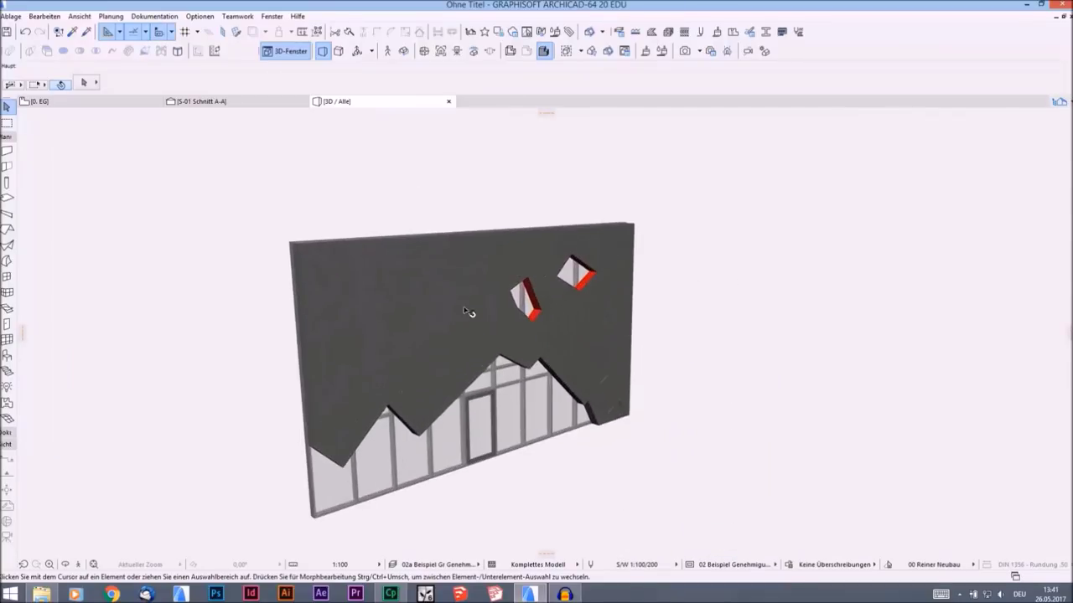
key(n)
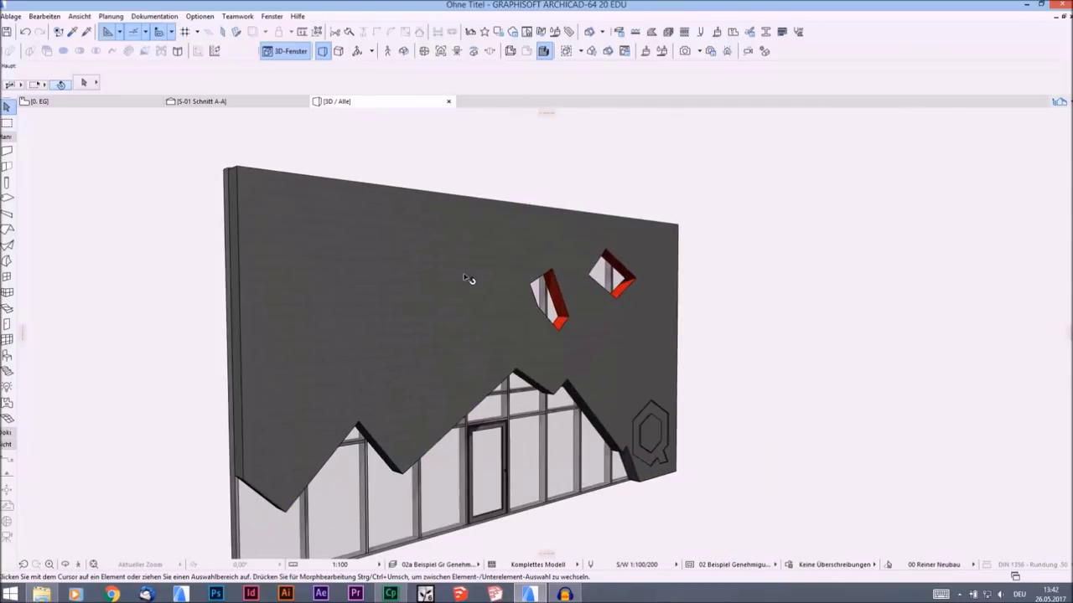
shift+middle_drag(470, 279, 442, 254)
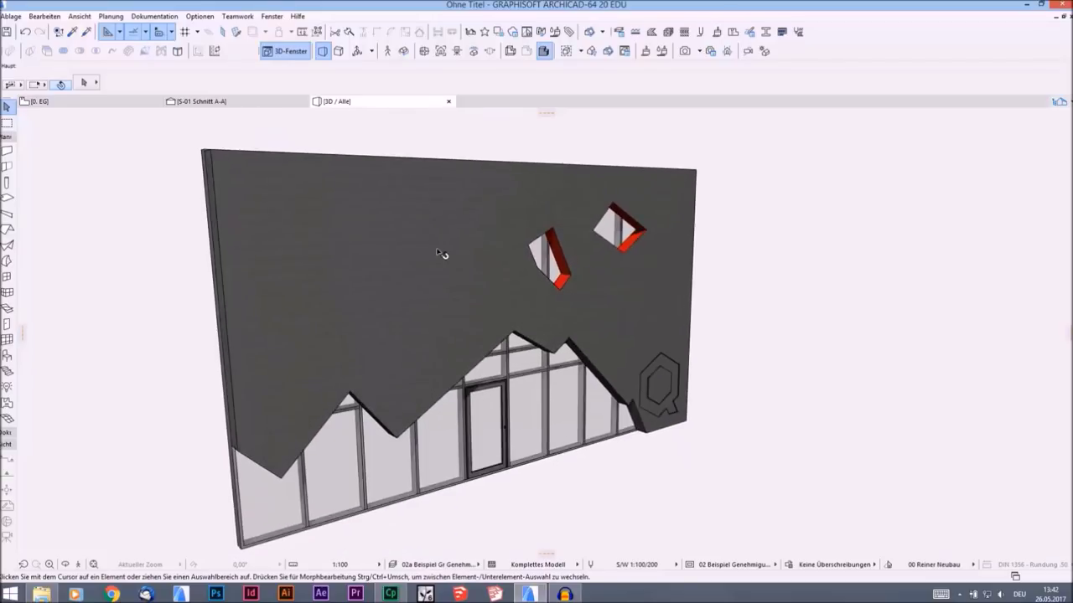
click(465, 243)
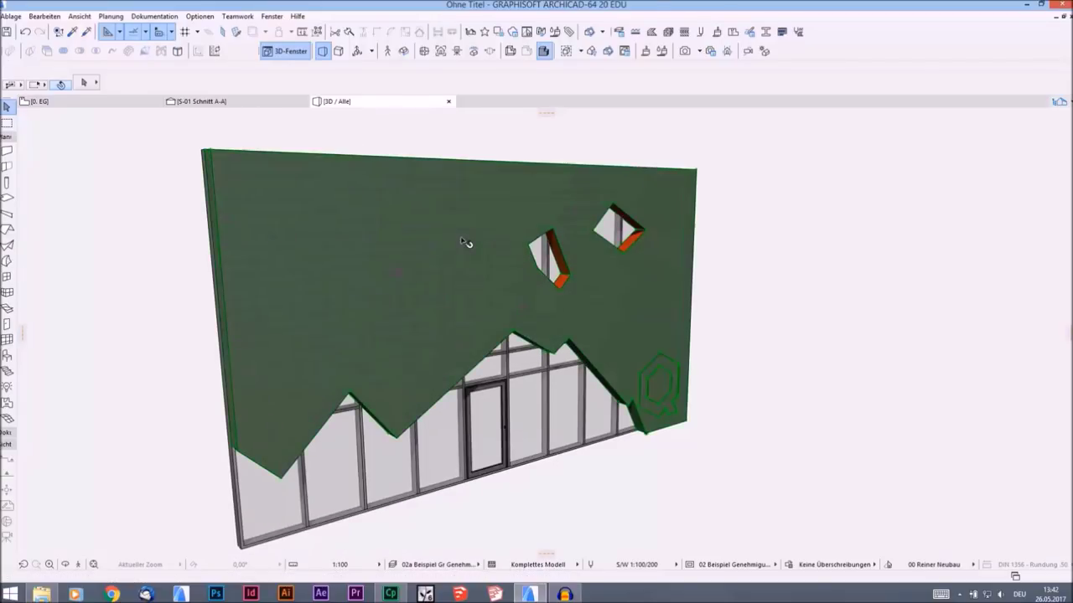
double_click(646, 245)
click(496, 298)
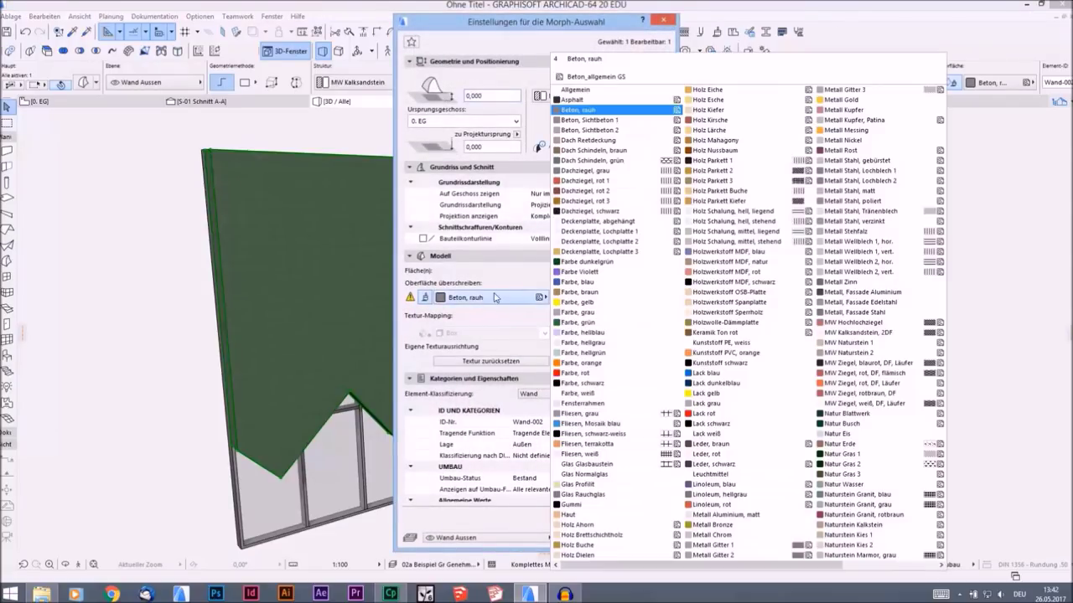
click(587, 271)
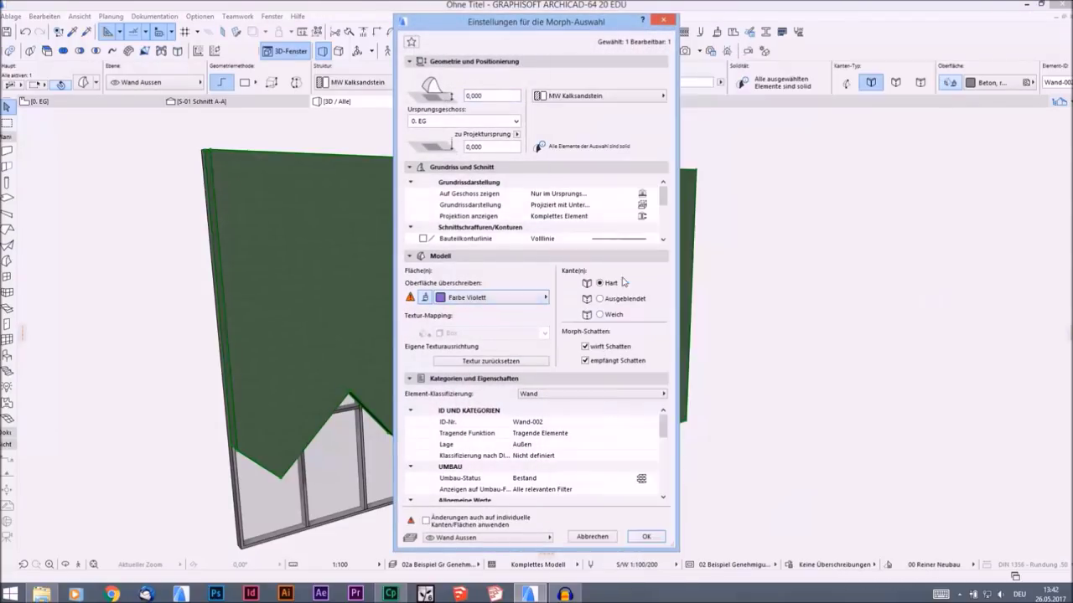
click(653, 536)
click(826, 402)
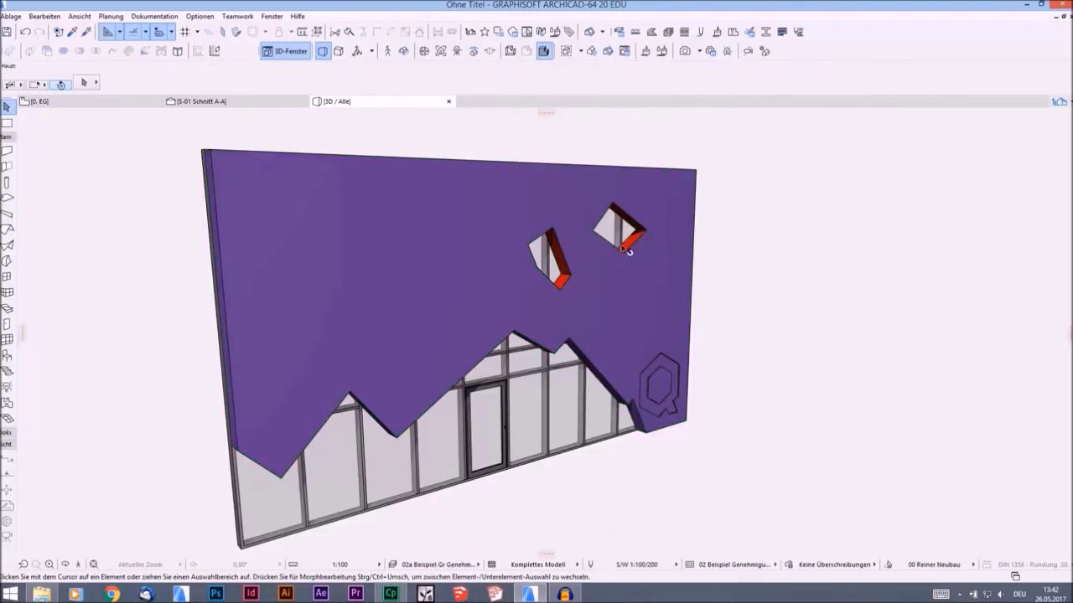
Step: Change the wall morph's surface override to Farbe, rot
scroll(616, 248, up, 3)
scroll(677, 246, down, 3)
scroll(696, 245, up, 3)
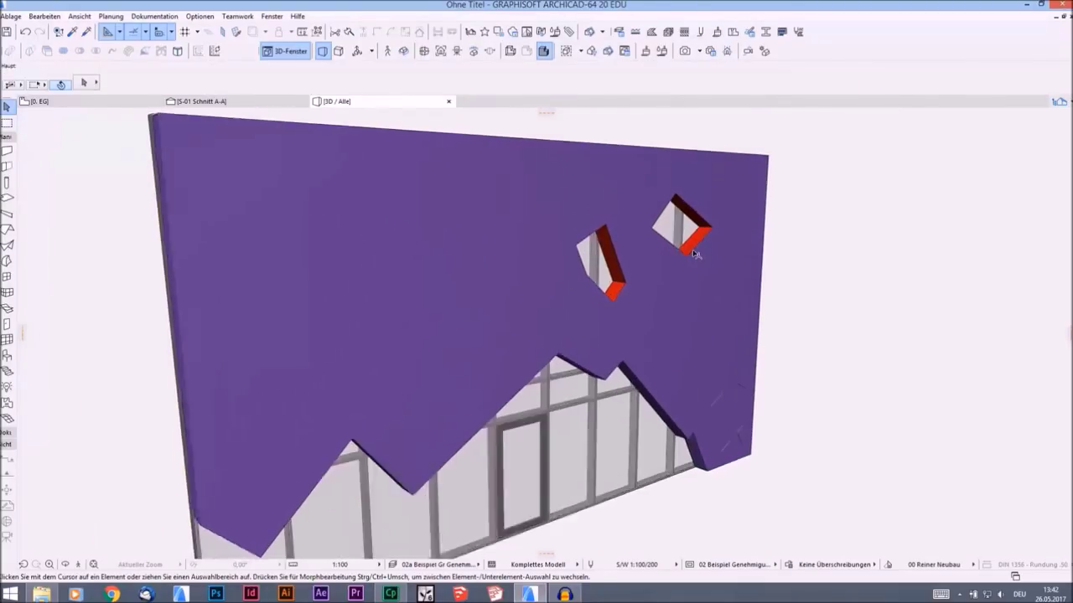
click(733, 257)
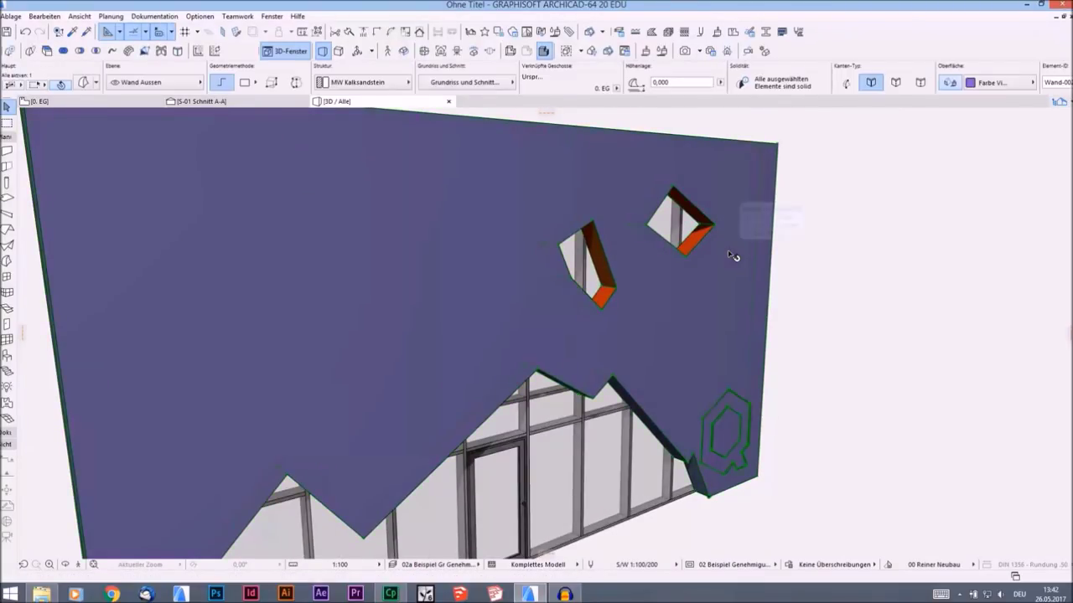
key(ctrl+t)
click(495, 297)
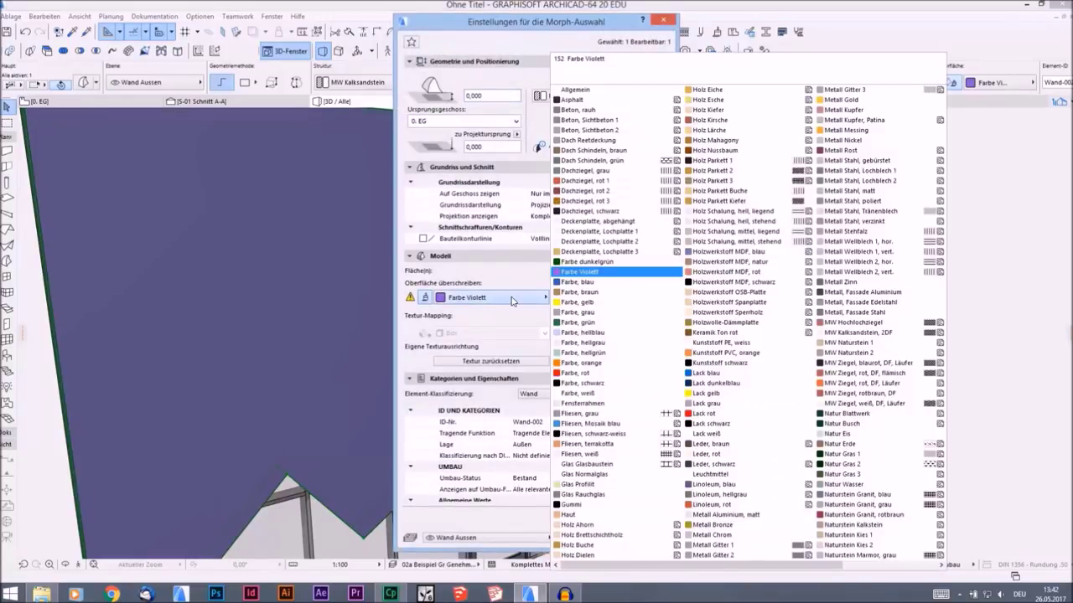
click(599, 373)
click(646, 536)
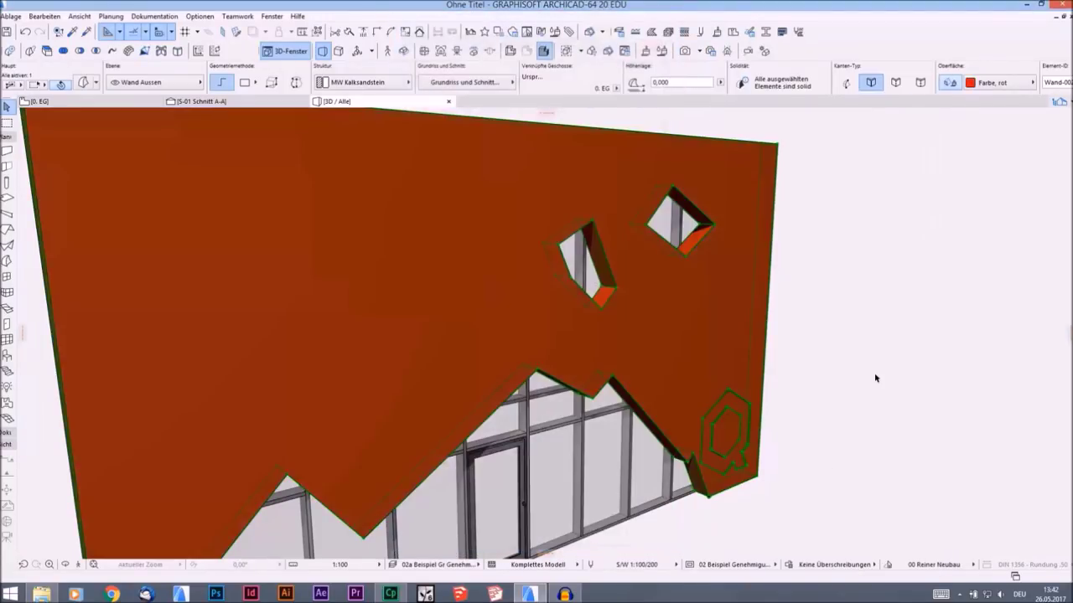
Step: Set the wall morph's surface override to Farbe, gelb and deselect the wall
click(722, 326)
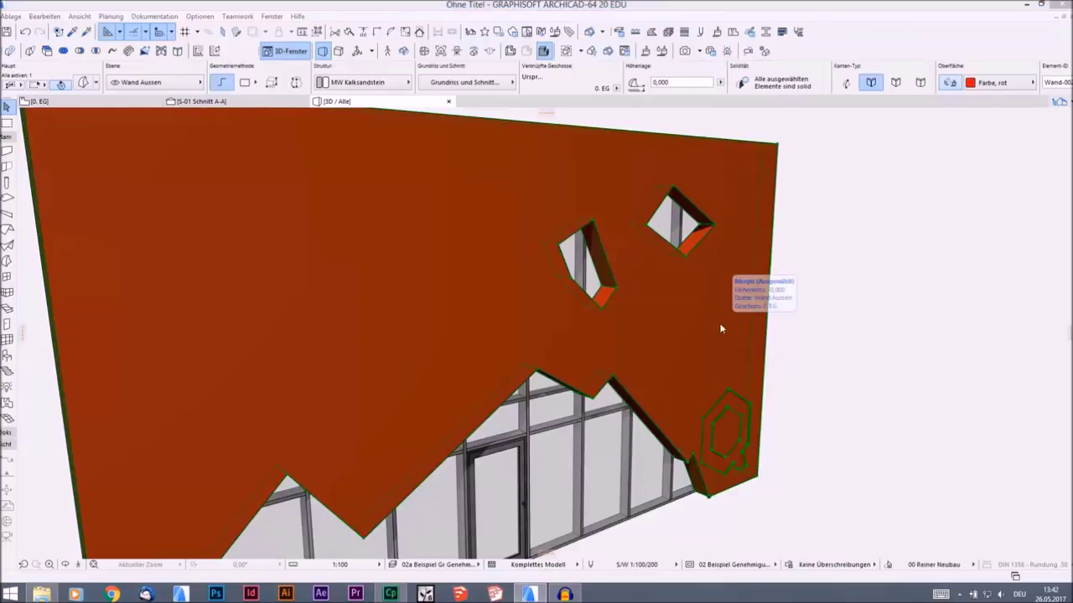
key(ctrl+t)
click(484, 297)
click(599, 305)
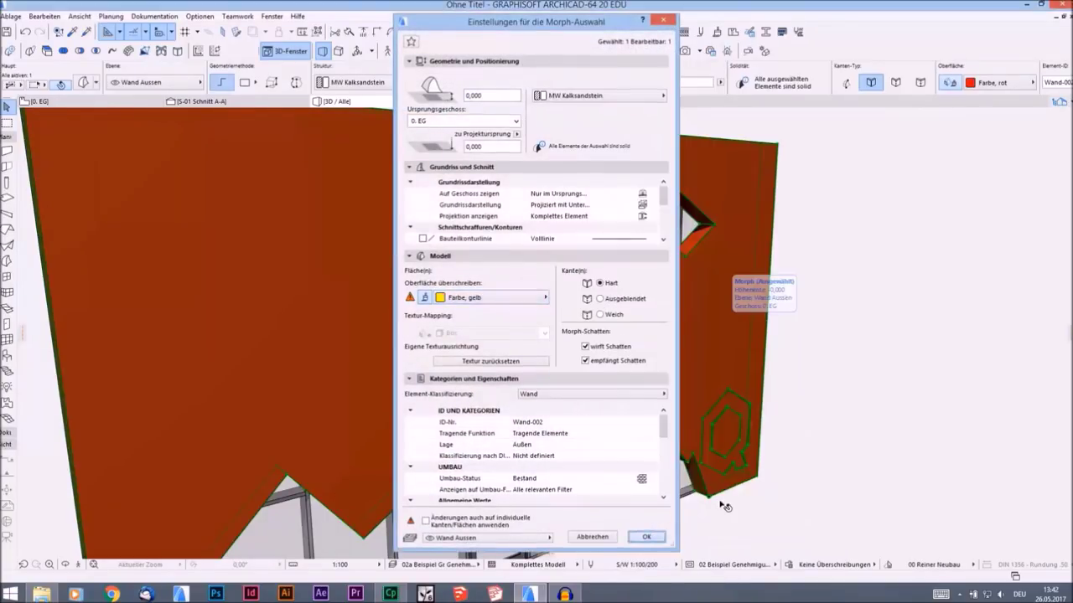
click(646, 536)
click(836, 368)
scroll(835, 369, down, 2)
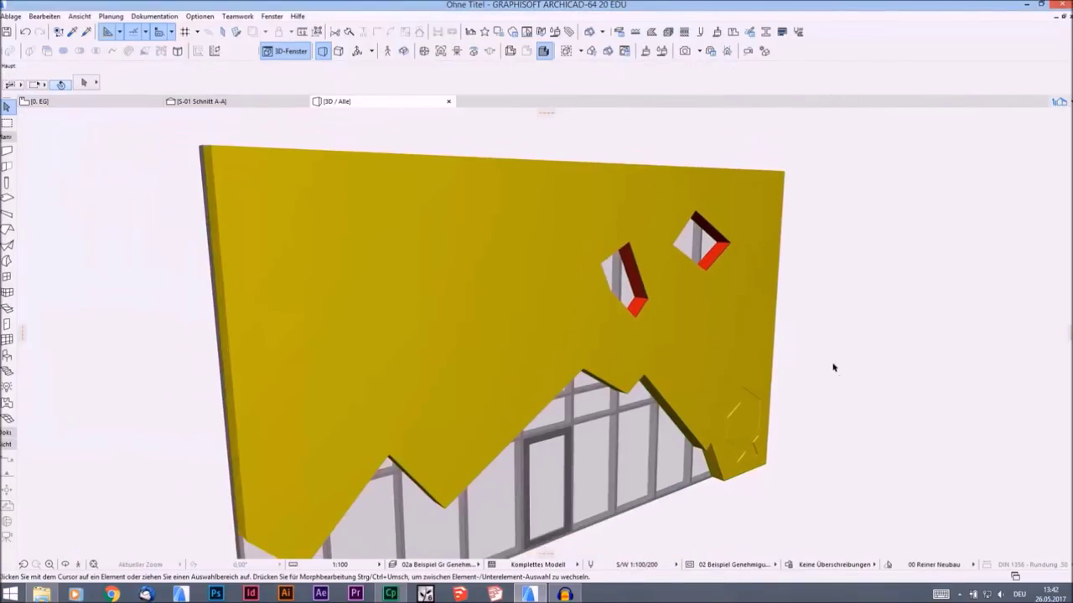
Step: Paint the lower inner face of the five-sided wall opening with Dach Schindeln, grün from the Oberflächen-Katalog
shift+middle_drag(817, 338, 746, 352)
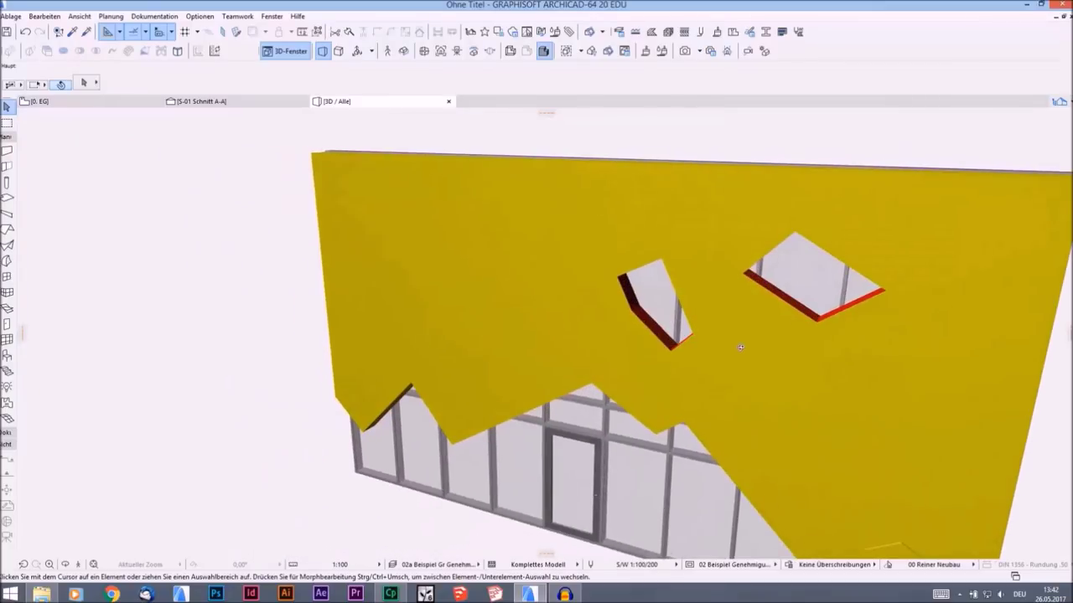
scroll(586, 339, up, 3)
shift+middle_drag(586, 339, 737, 256)
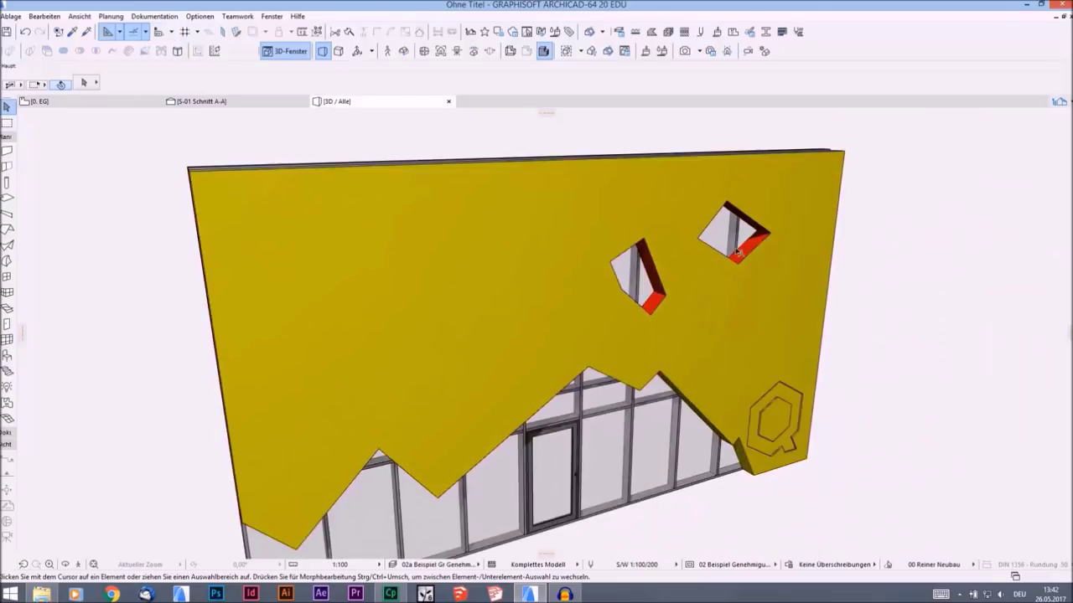
scroll(731, 256, up, 3)
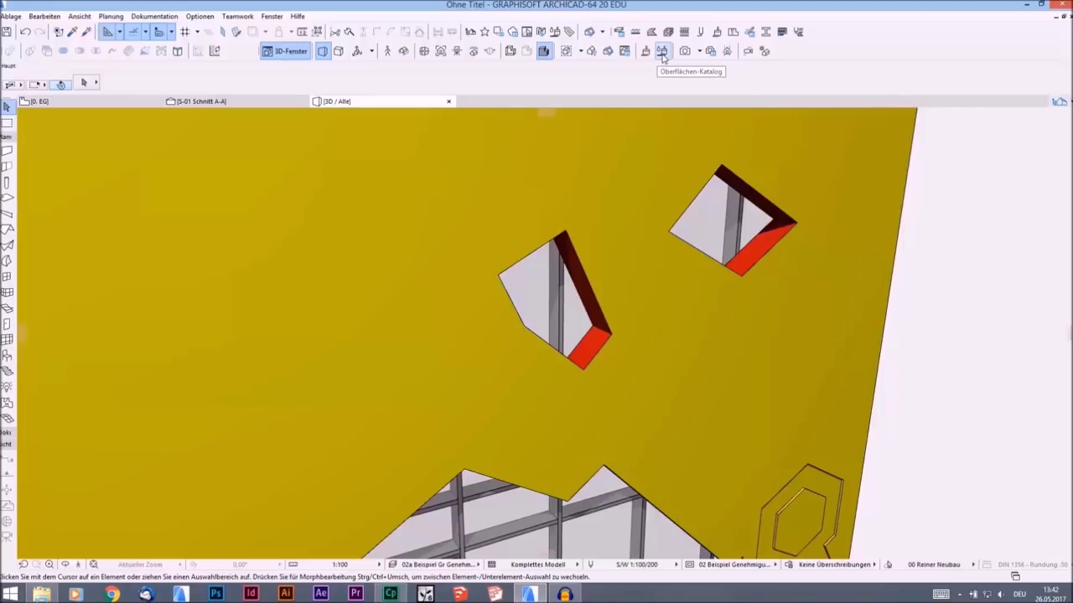
click(662, 52)
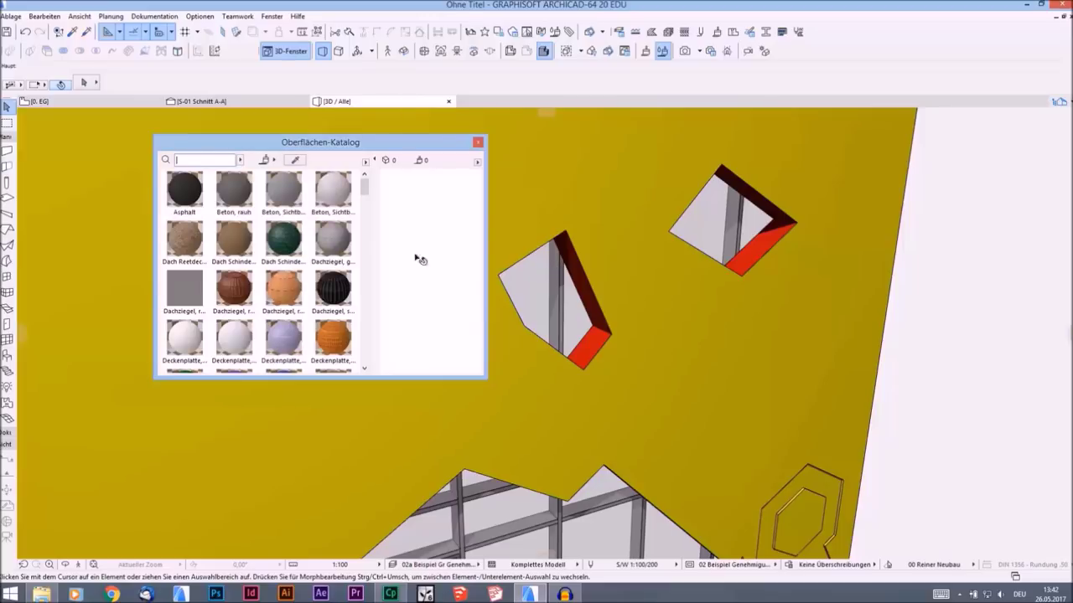
click(274, 243)
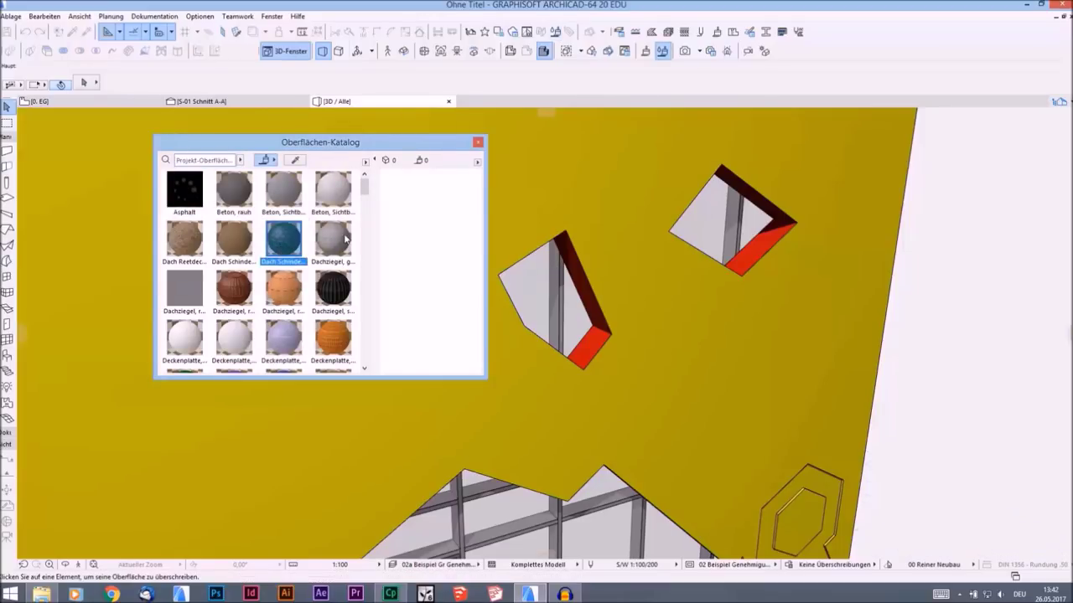
click(590, 342)
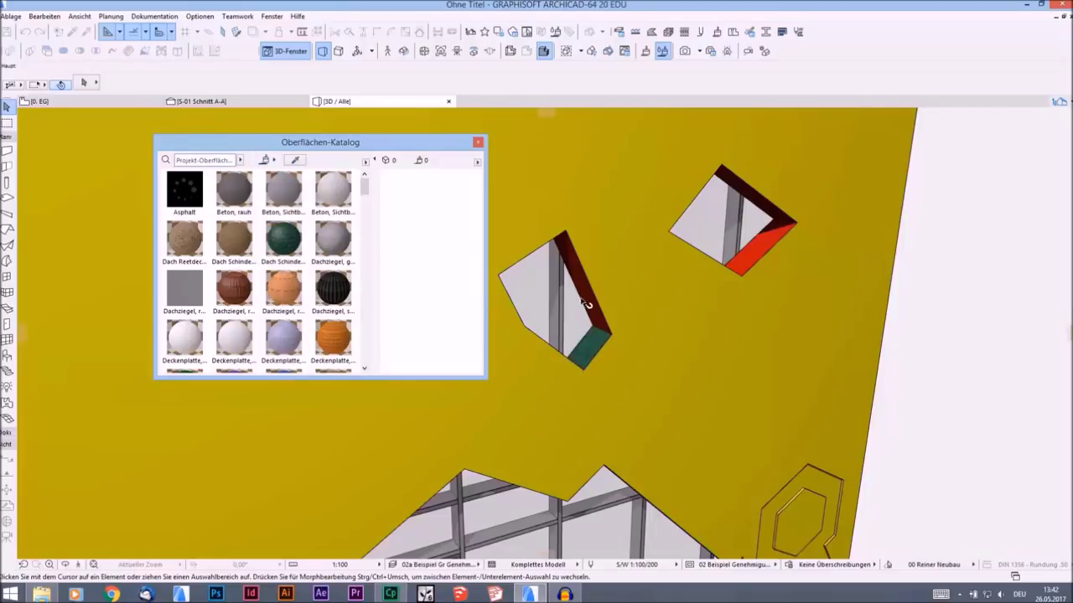
Step: Activate the continuous surface override with Dach Schindeln, grün and paint inner faces of the four-sided wall opening
click(273, 161)
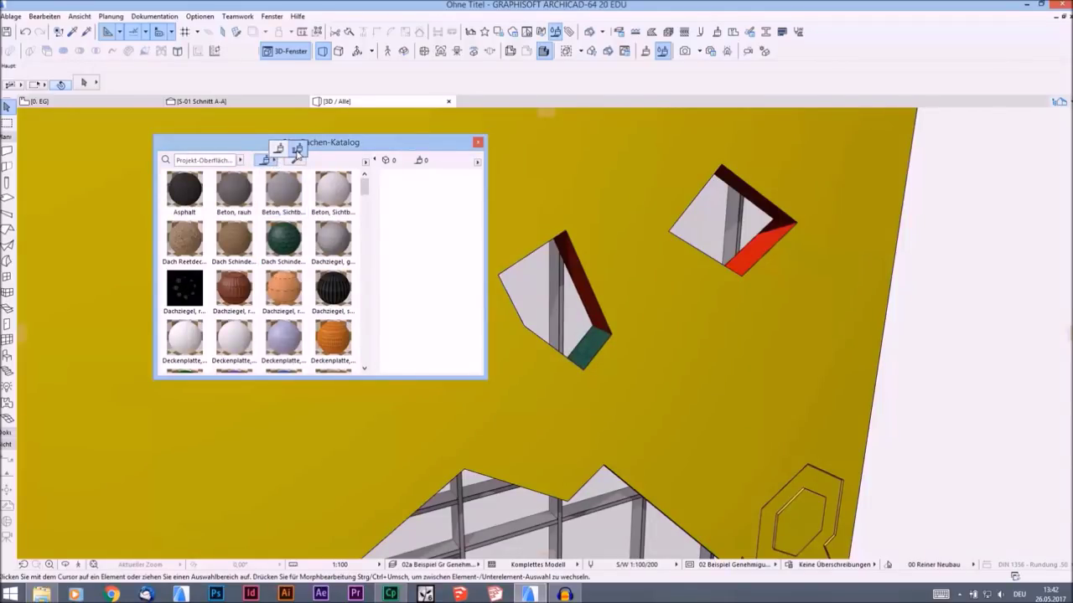
click(296, 150)
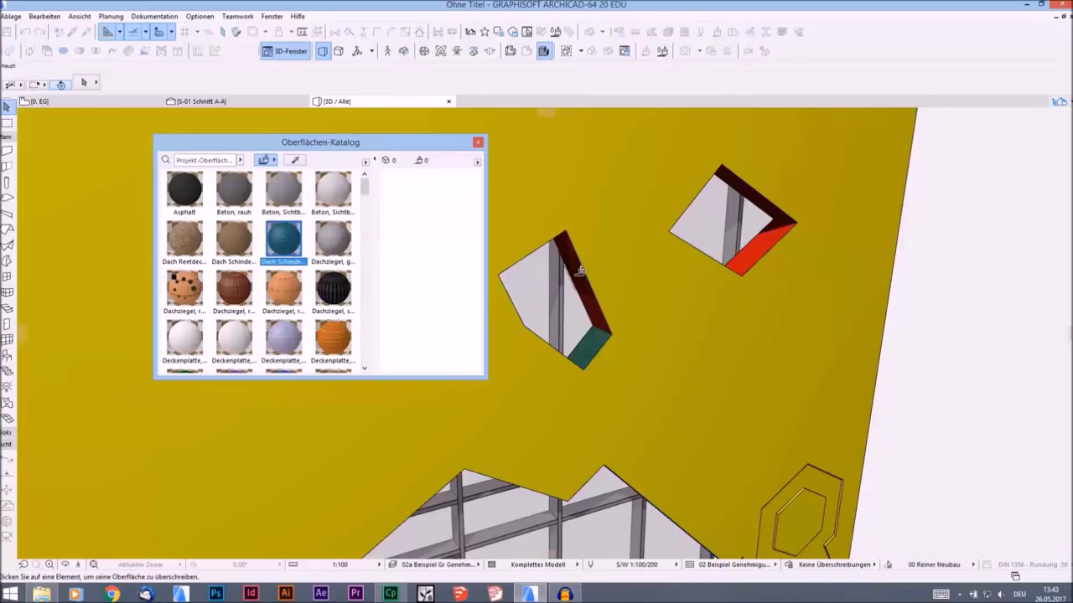
click(755, 252)
scroll(751, 243, up, 2)
mouse_move(752, 242)
shift+middle_down()
mouse_move(775, 174)
mouse_move(776, 186)
shift+middle_up()
click(704, 227)
Step: Cover the remaining inner faces of the five-sided and four-sided wall openings with Dach Schindeln, grün
shift+middle_drag(584, 307, 464, 357)
click(724, 277)
mouse_move(626, 320)
shift+middle_down()
mouse_move(709, 340)
mouse_move(609, 249)
mouse_move(615, 235)
shift+middle_up()
click(617, 336)
click(584, 295)
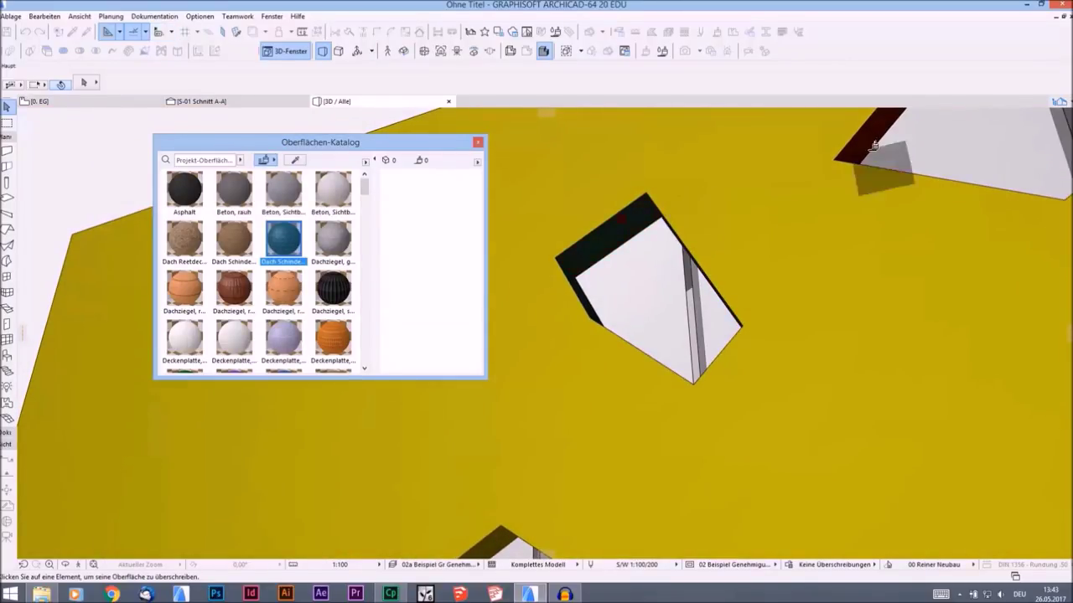
click(854, 152)
scroll(656, 263, down, 5)
shift+middle_drag(656, 263, 762, 349)
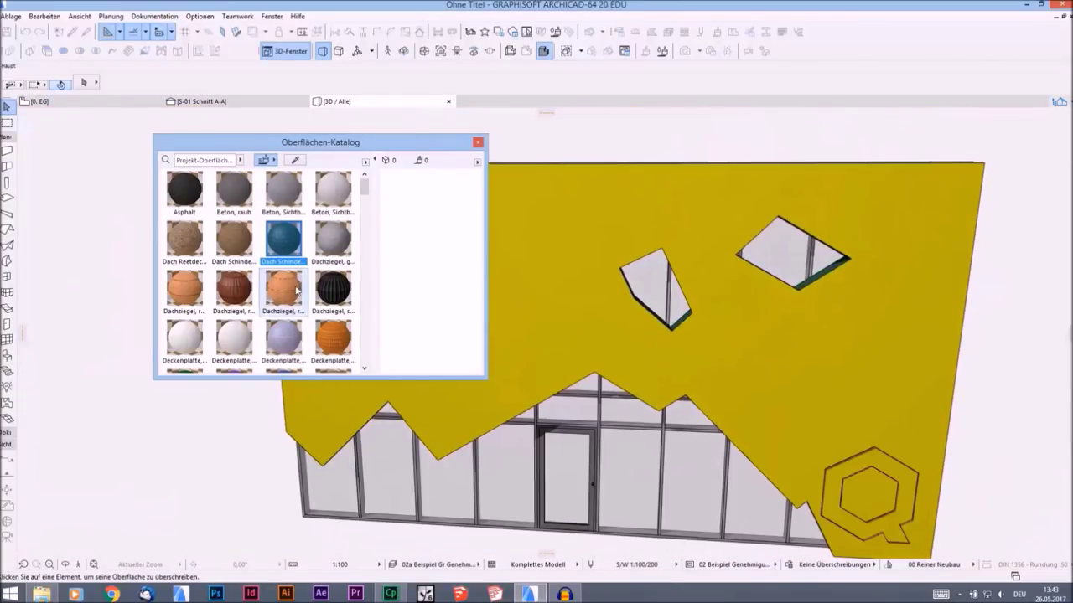
Step: Paint the wall's front face and the hexagon inside the Q logo with a grey Metall, Fassade surface and close the Oberflächen-Katalog
drag(365, 189, 365, 294)
drag(283, 288, 625, 232)
shift+middle_drag(625, 232, 855, 355)
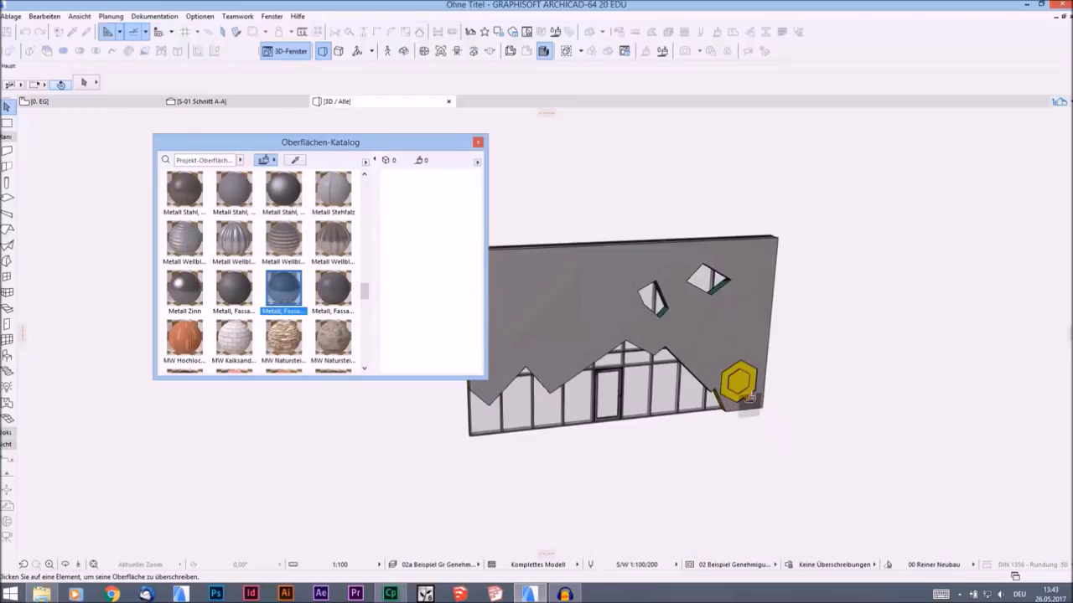
click(738, 382)
key(Escape)
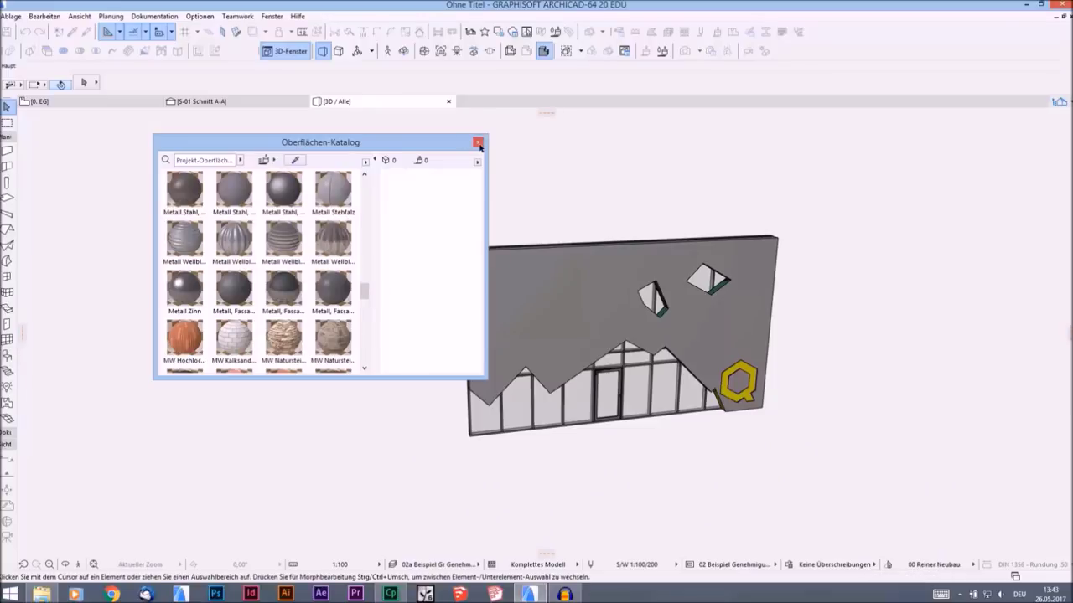
click(477, 143)
Step: Examine the finished wall from both sides, including its openings, mountain-shaped cut-out, Q logo and overridden surfaces
shift+middle_drag(578, 356, 744, 337)
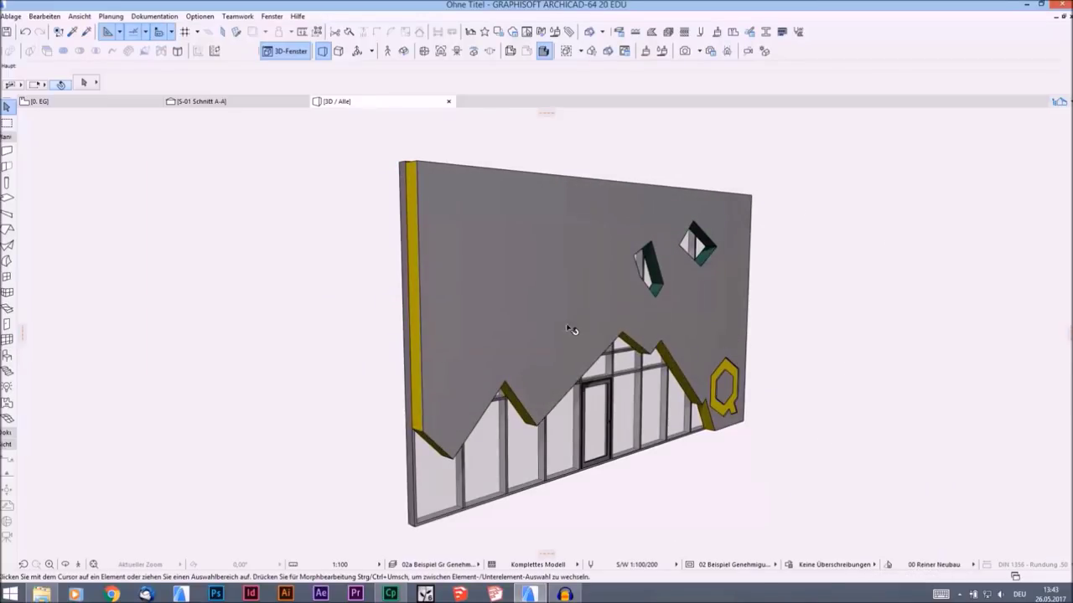
scroll(472, 318, up, 3)
shift+middle_drag(510, 232, 696, 271)
scroll(680, 307, up, 3)
scroll(680, 307, down, 3)
shift+middle_drag(628, 304, 394, 263)
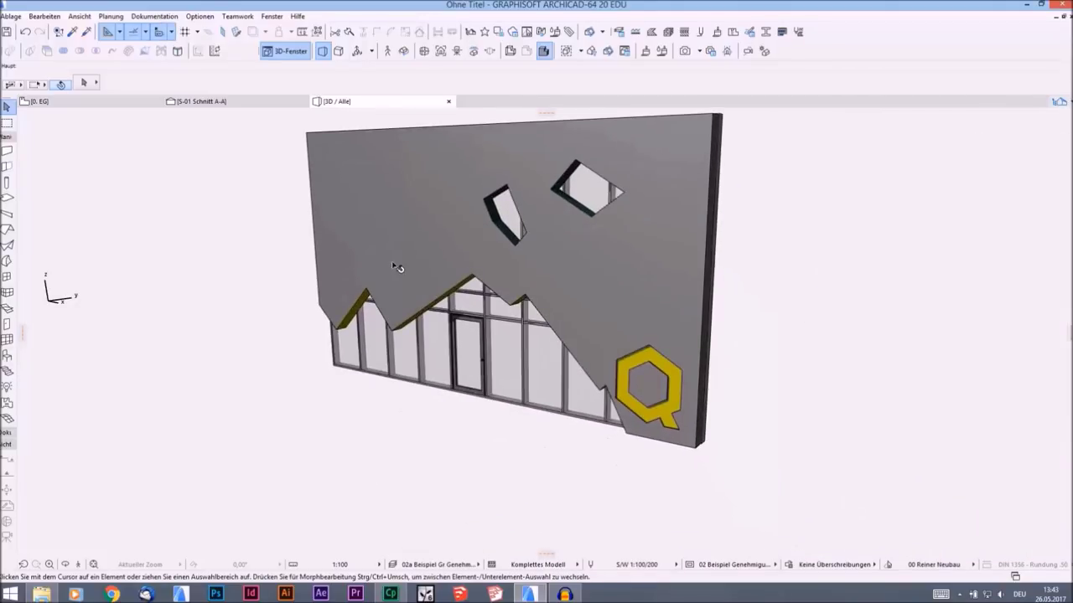
shift+middle_drag(290, 323, 300, 335)
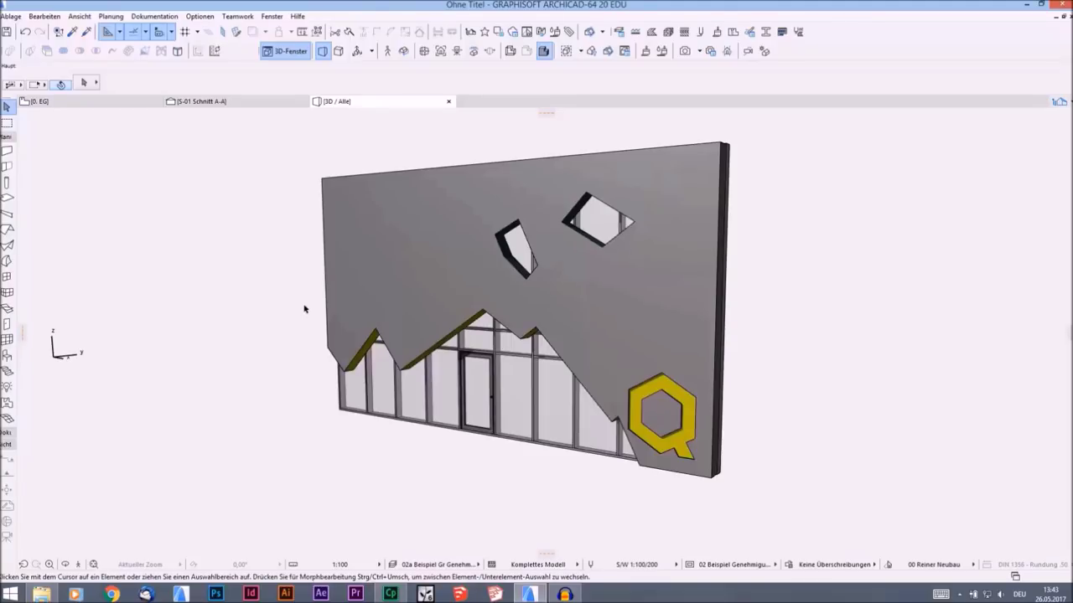
middle_drag(304, 309, 304, 323)
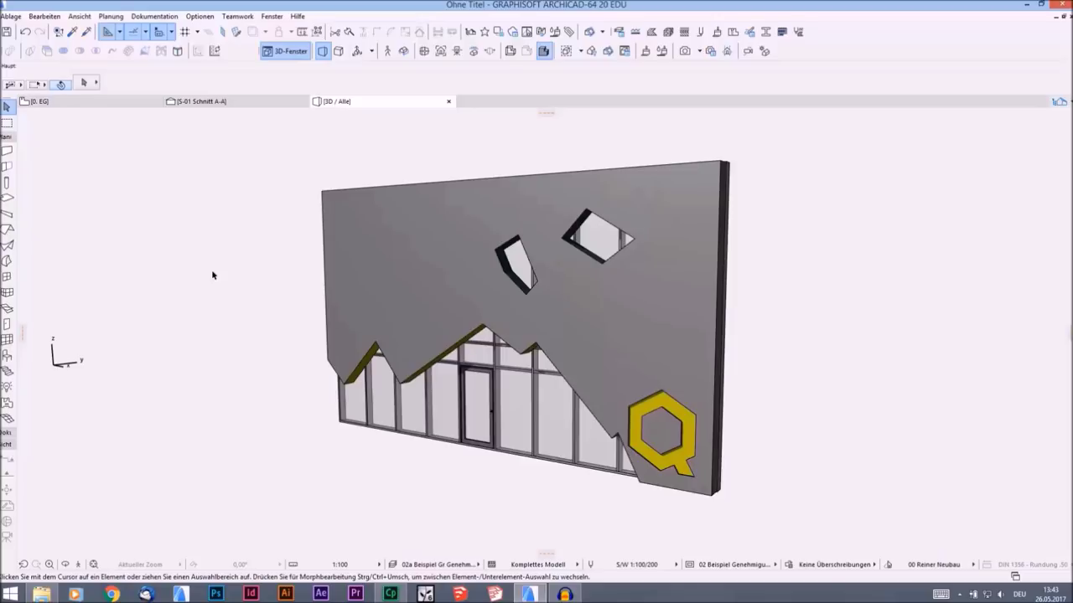
scroll(213, 272, down, 1)
shift+middle_drag(213, 272, 718, 246)
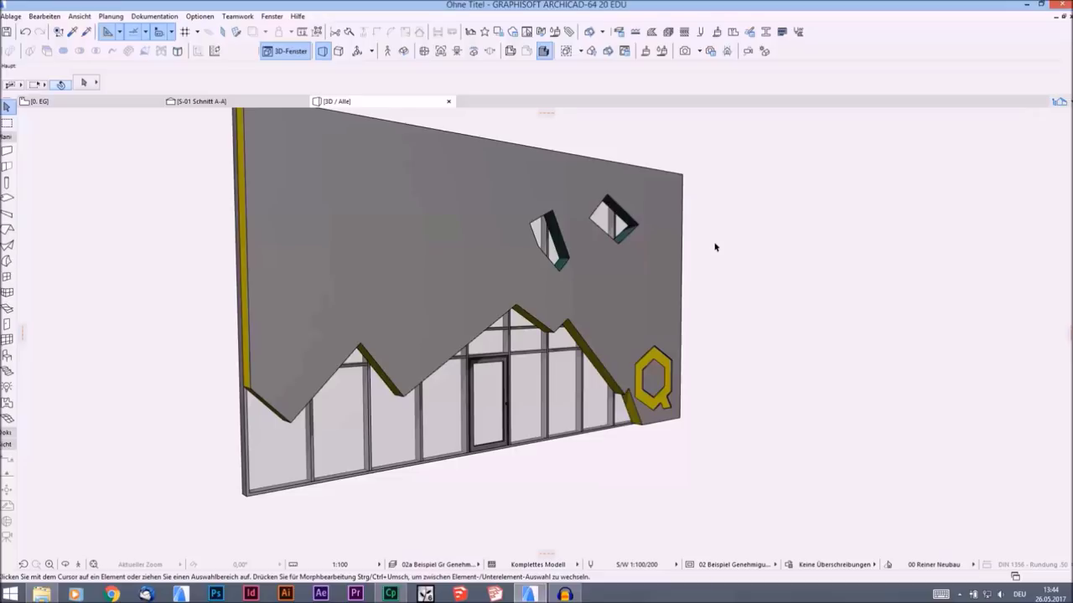
middle_drag(714, 247, 735, 278)
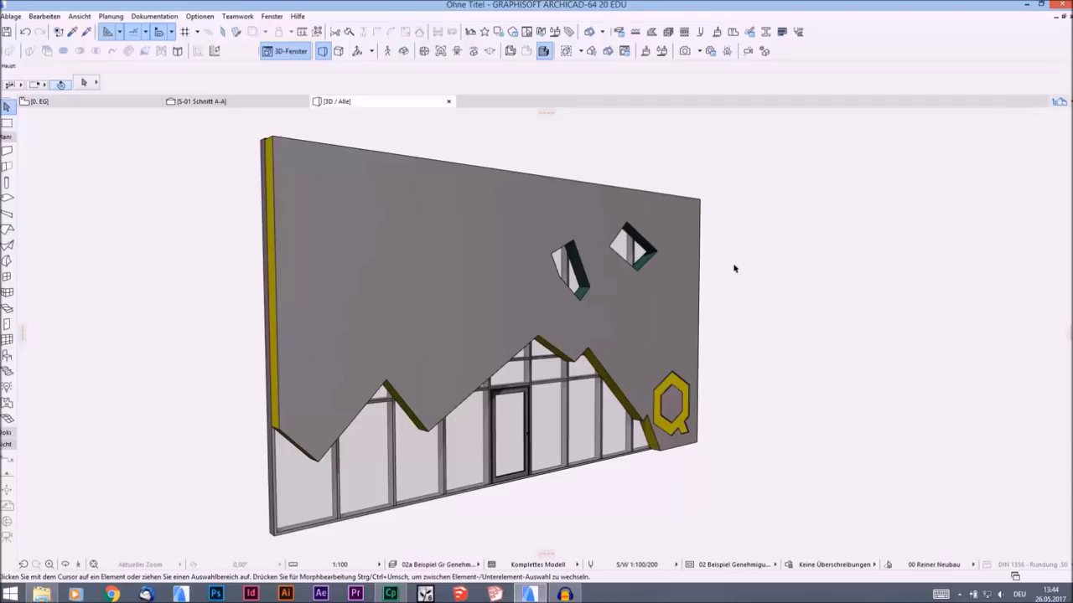
scroll(733, 273, up, 2)
scroll(734, 274, down, 2)
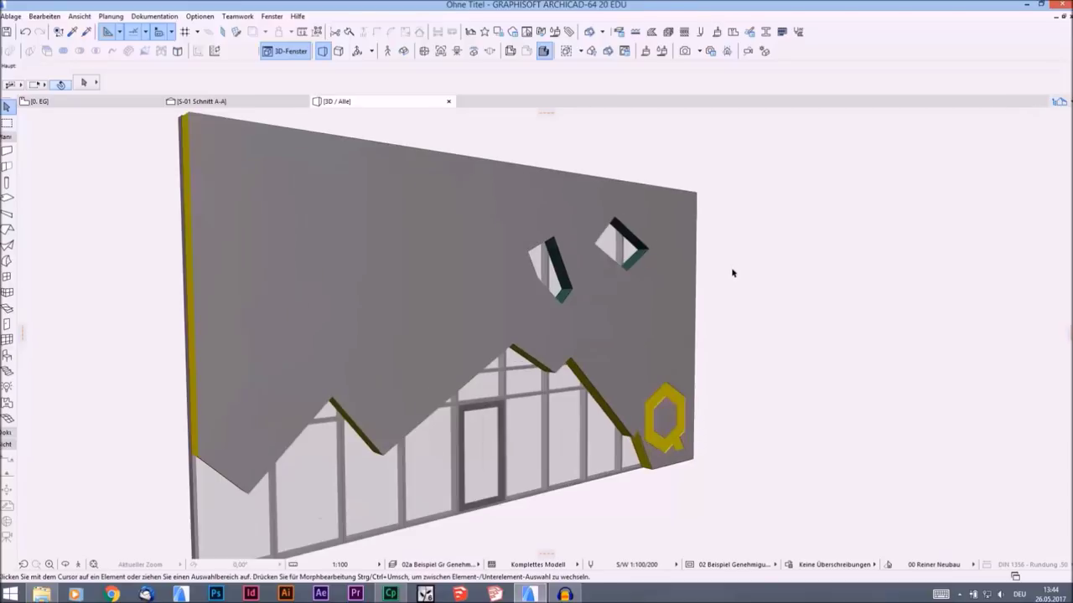
middle_drag(735, 274, 820, 258)
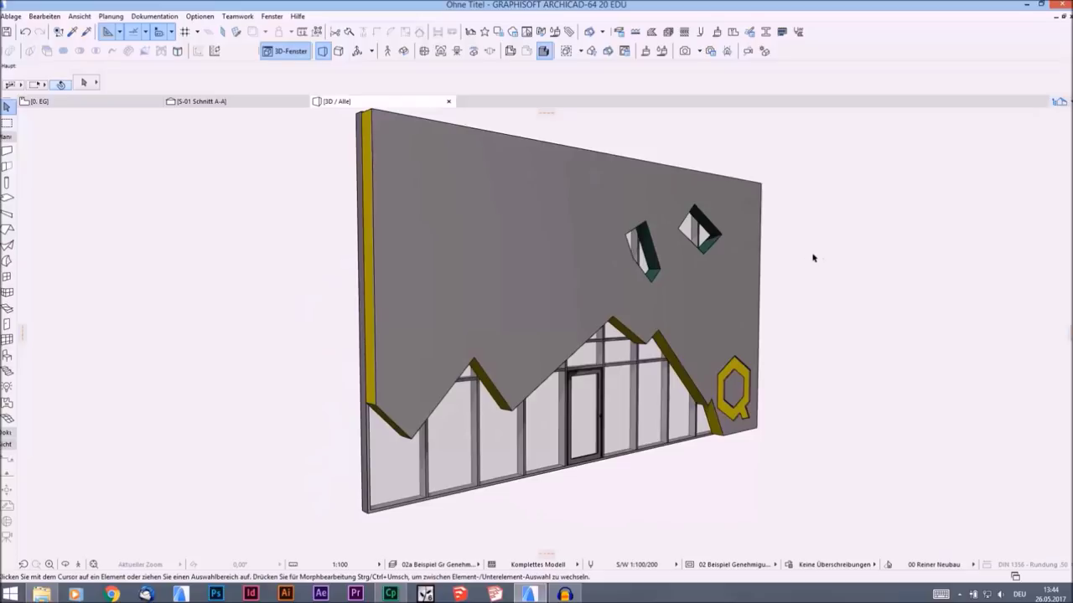